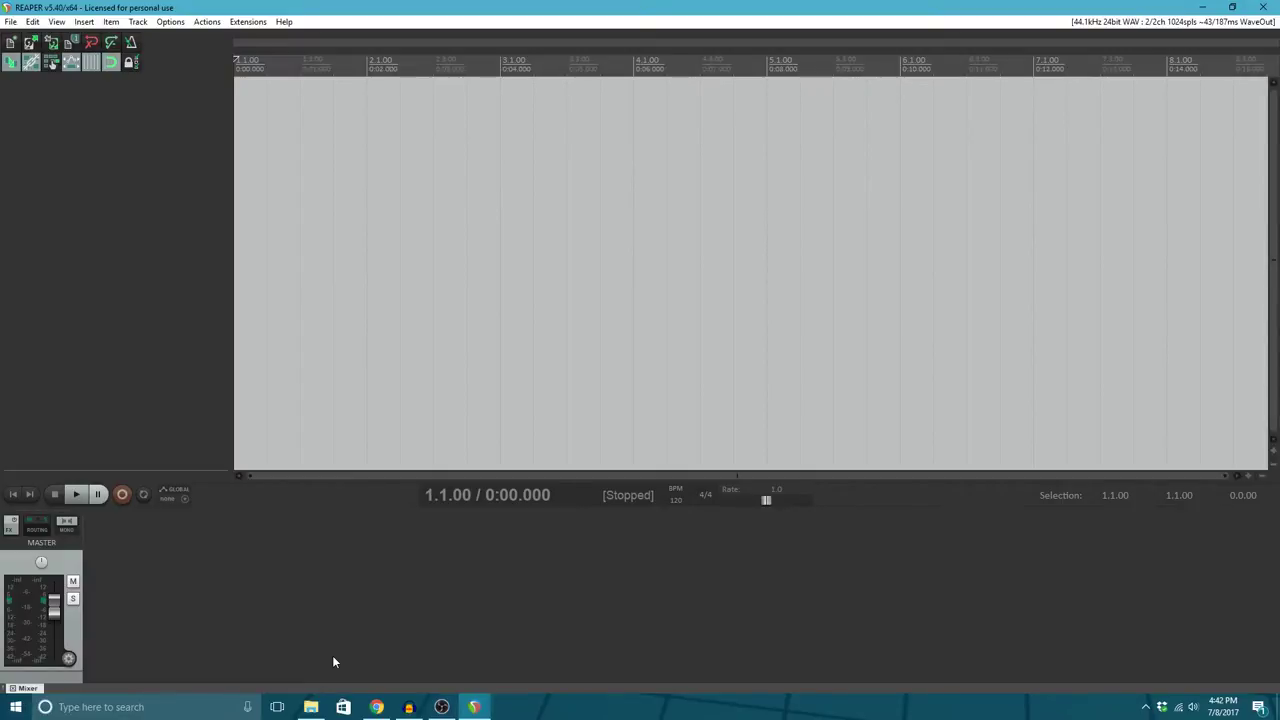
Step: Switch to Chrome, show the Kuramae Station video page and turn the Pitch shifter extension off
left_click(376, 707)
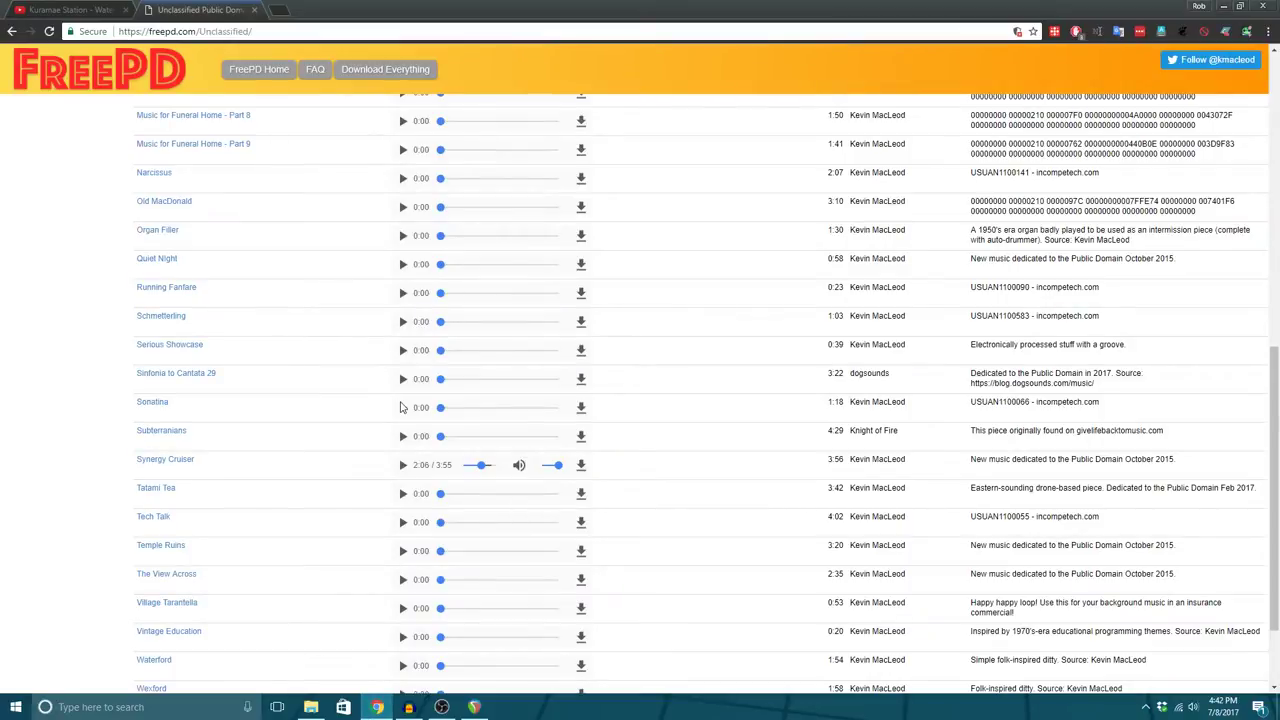
left_click(58, 8)
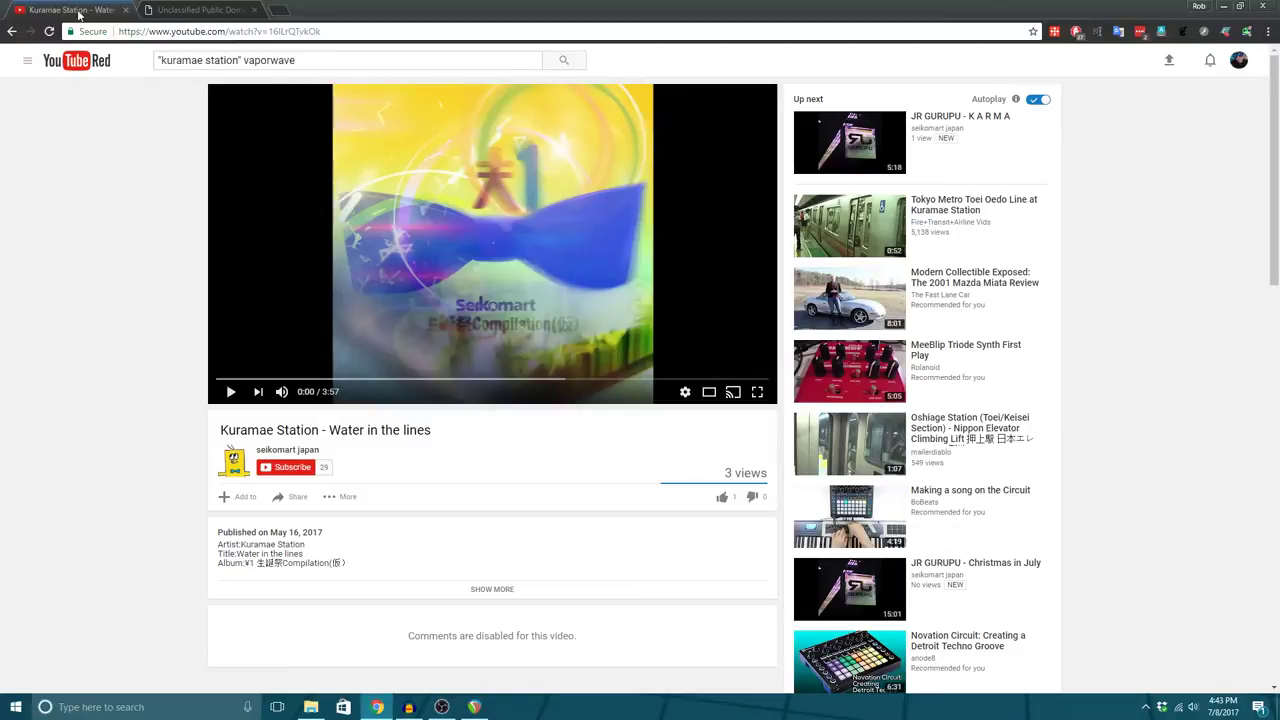
left_click(1249, 34)
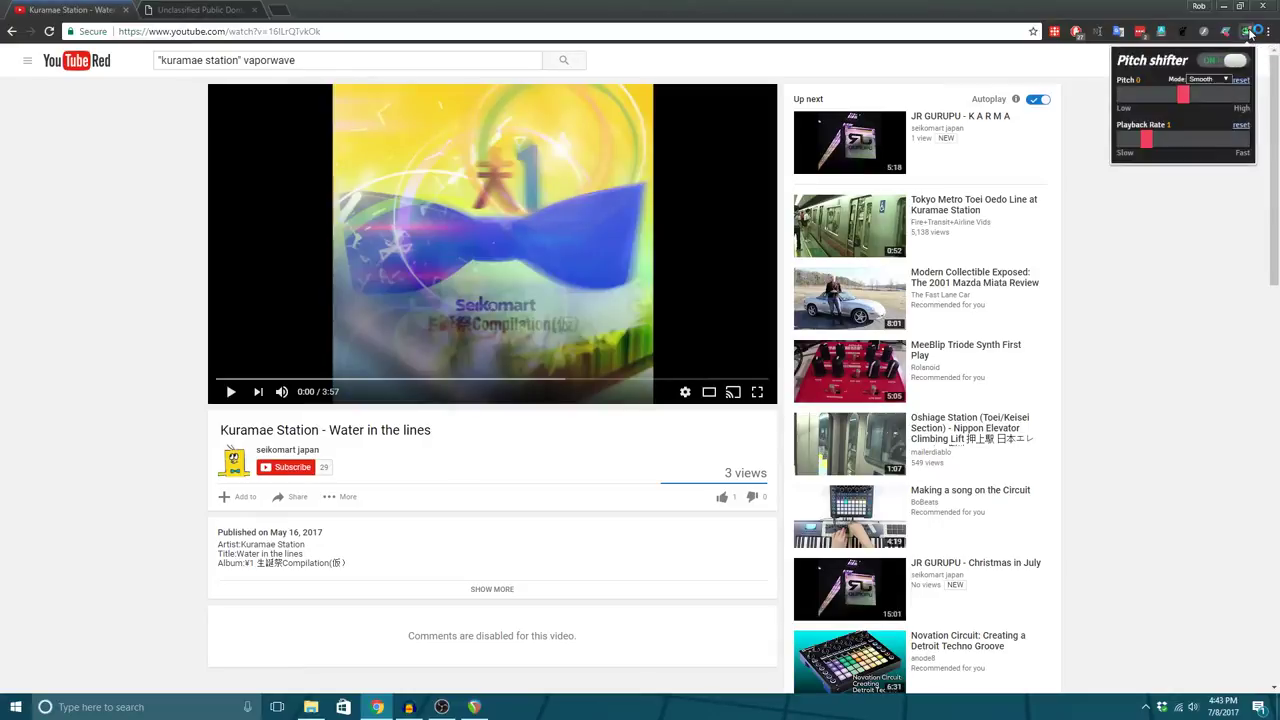
left_click(1238, 66)
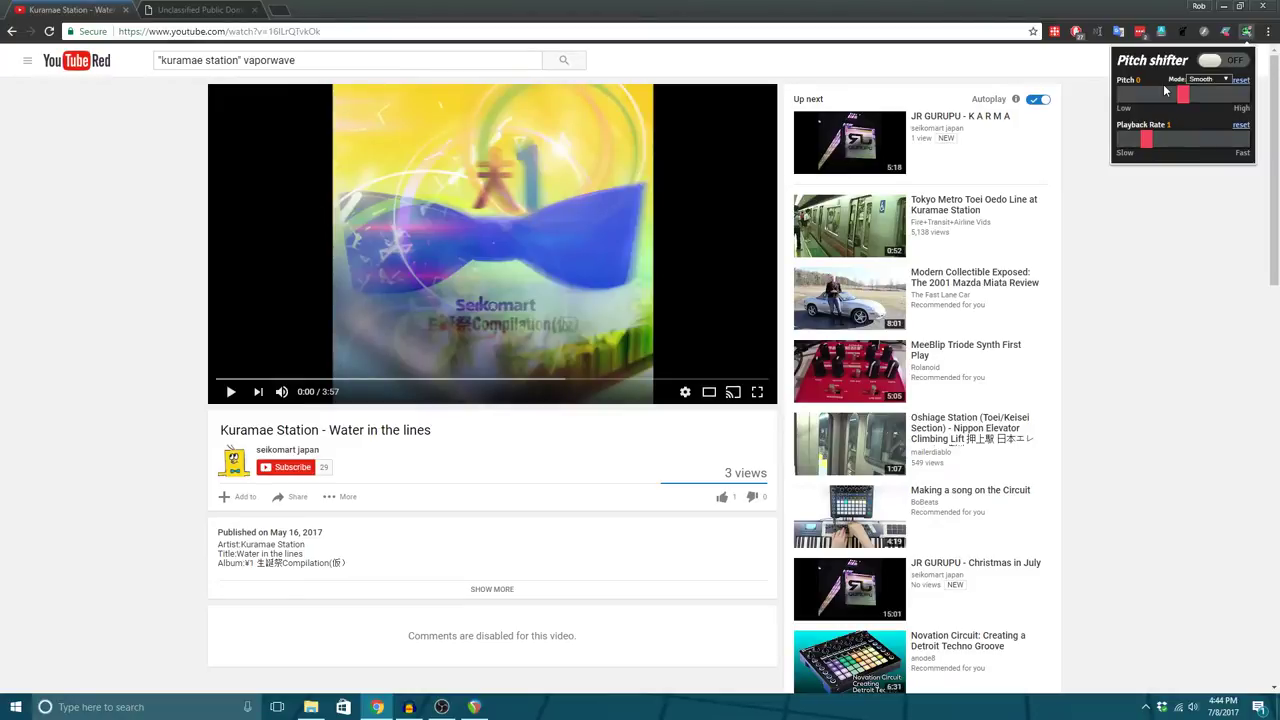
left_click(1177, 244)
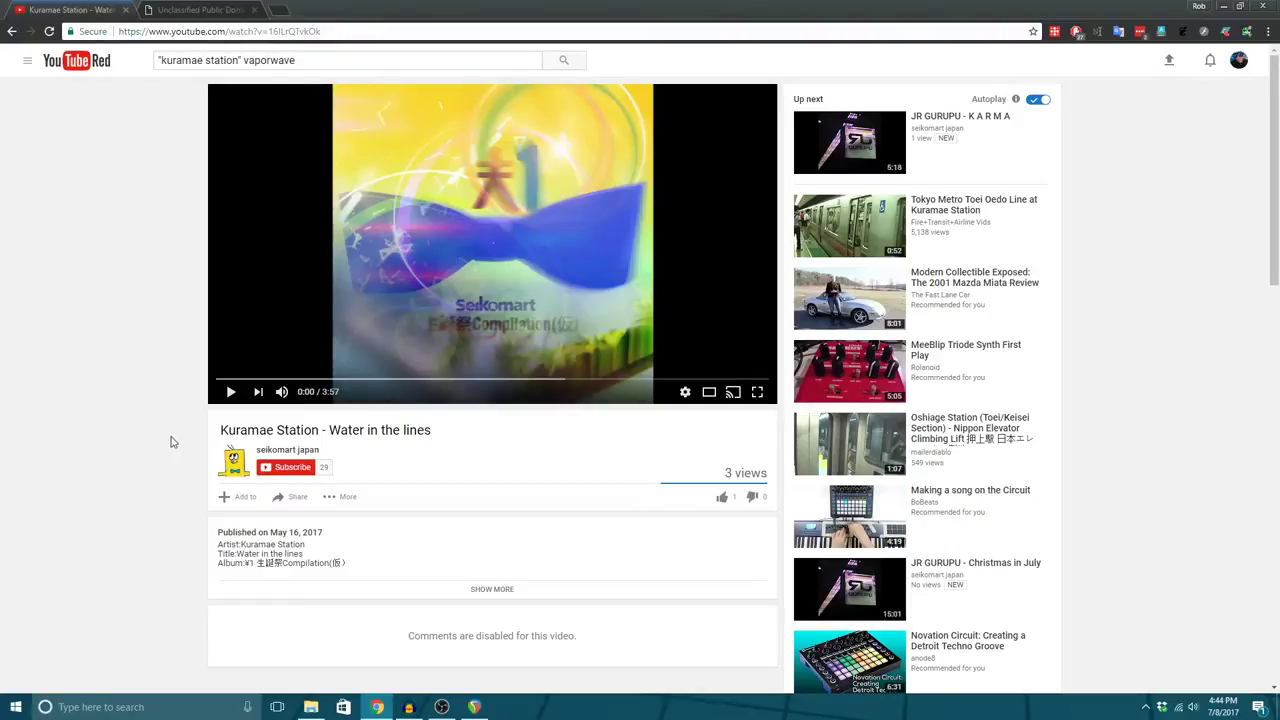
Step: Play the Kuramae Station video and turn on Pitch shifter with the pitch lowered to about -0.41
left_click(229, 394)
left_click(1246, 31)
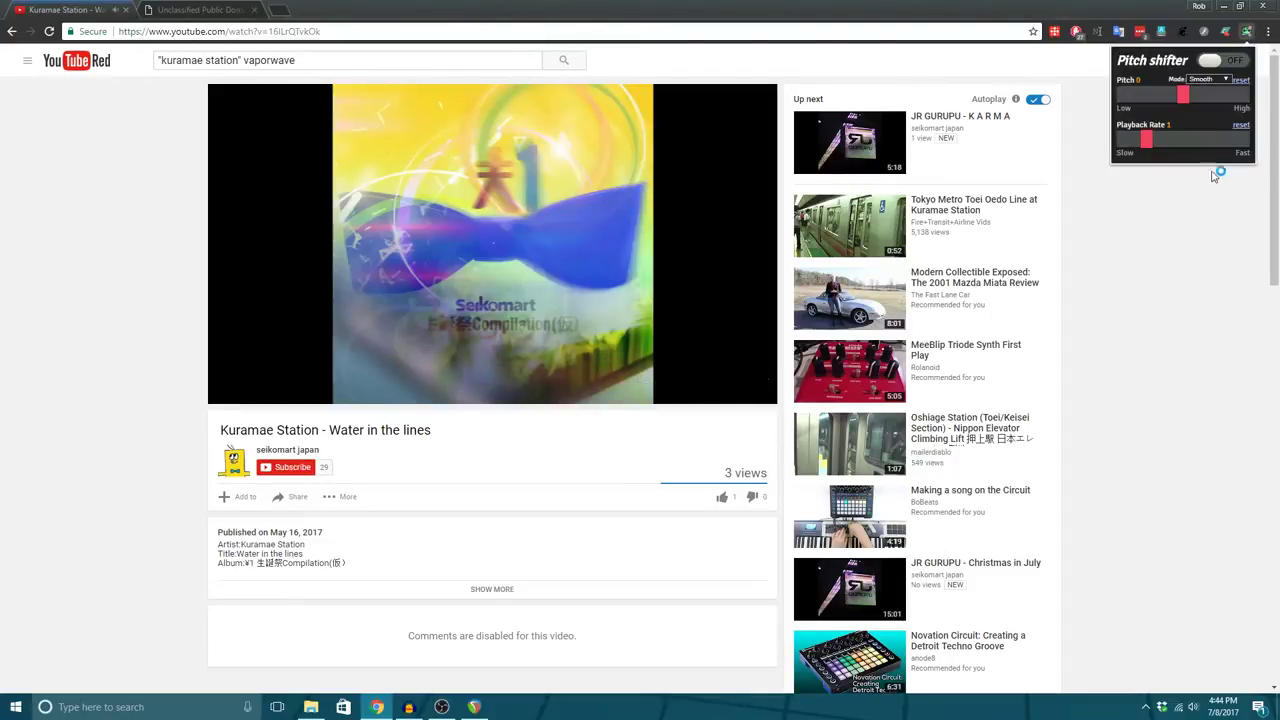
left_click(1209, 64)
left_click_drag(1190, 98, 1160, 104)
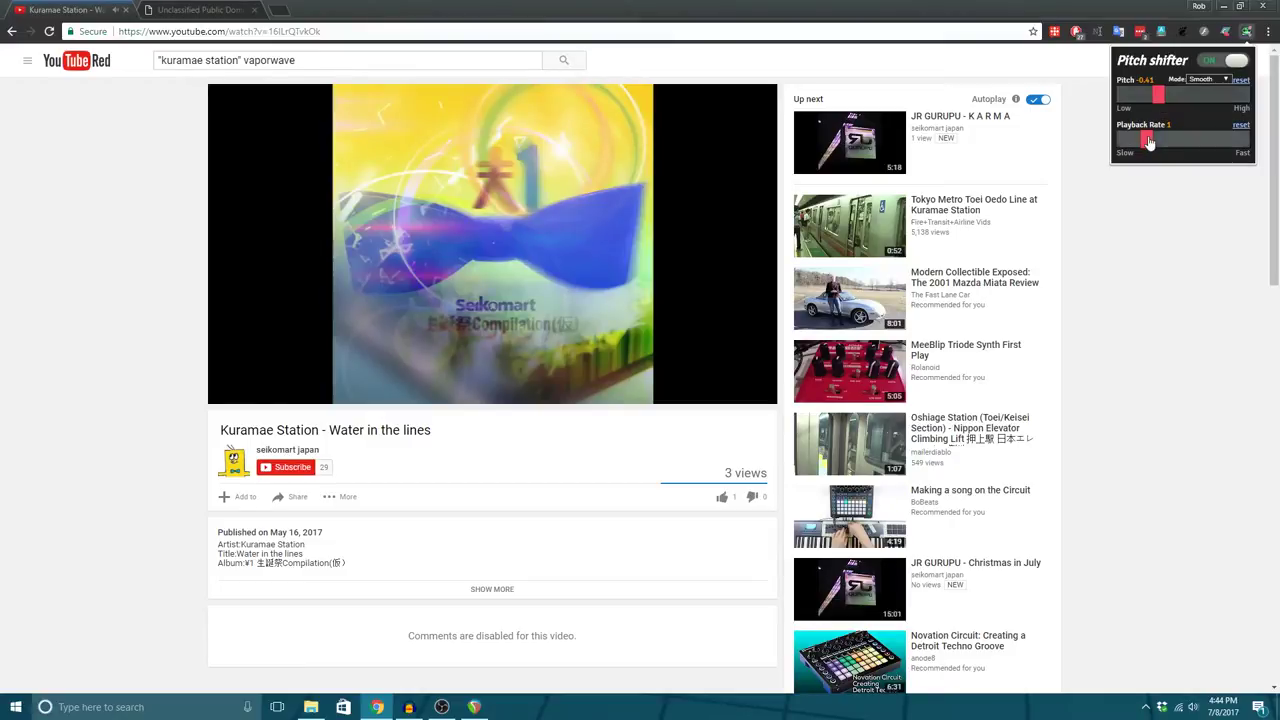
Step: Slow the playback rate to 0.64 and try a pitch of -1 before raising it to about -0.3
left_click_drag(1147, 141, 1122, 146)
left_click_drag(1122, 146, 1128, 146)
left_click_drag(1160, 93, 1118, 100)
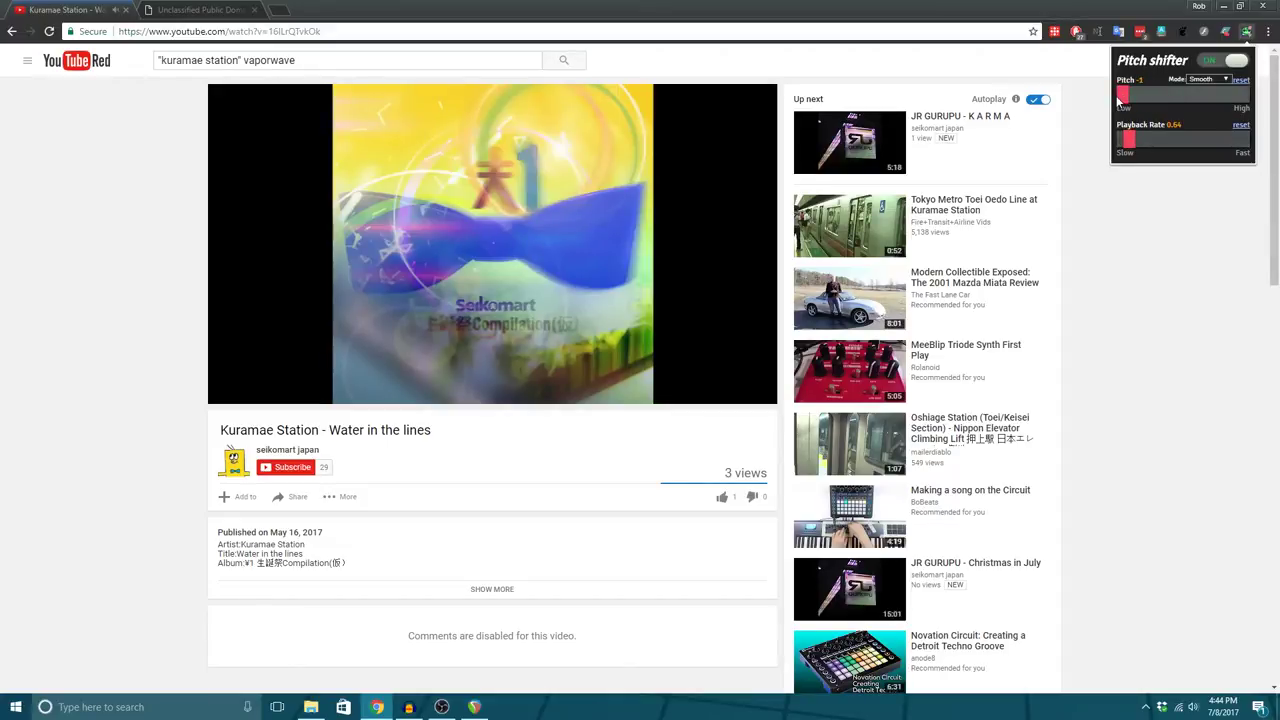
left_click_drag(1119, 100, 1164, 104)
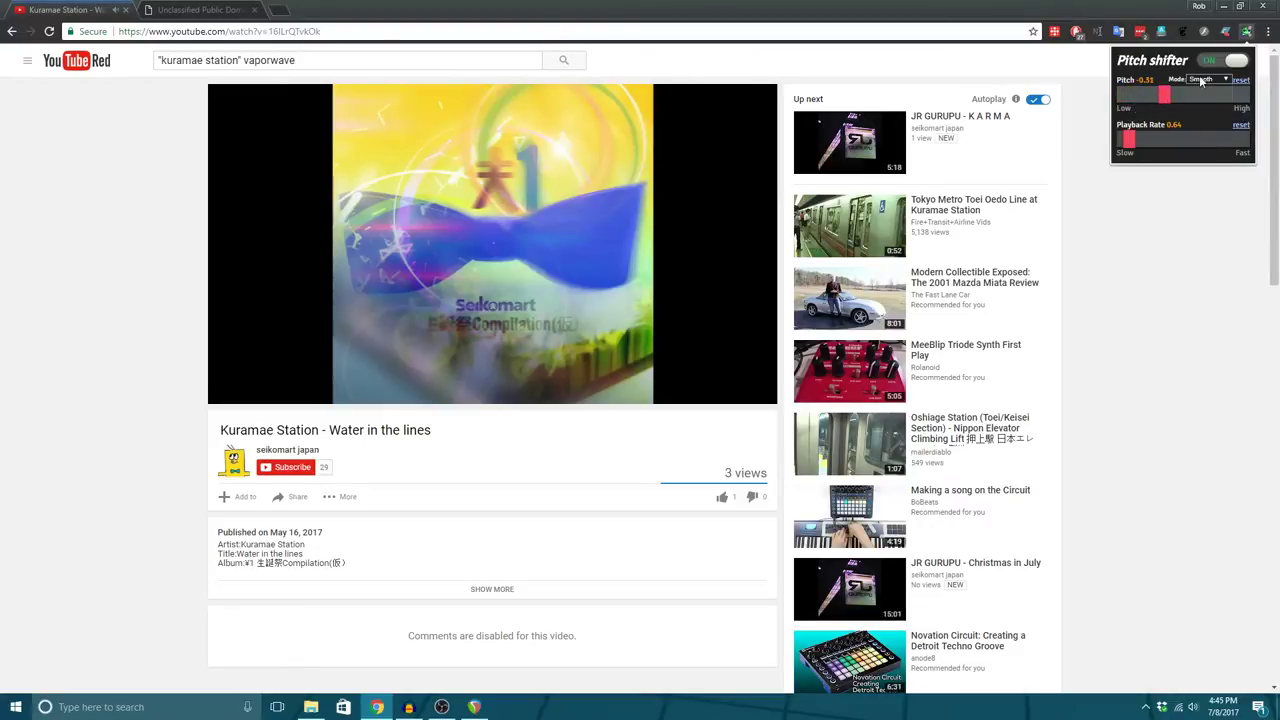
Step: Try Semi-tone mode with a pitch of -10, then turn Pitch shifter off and pause the video
left_click(1200, 79)
left_click(1207, 94)
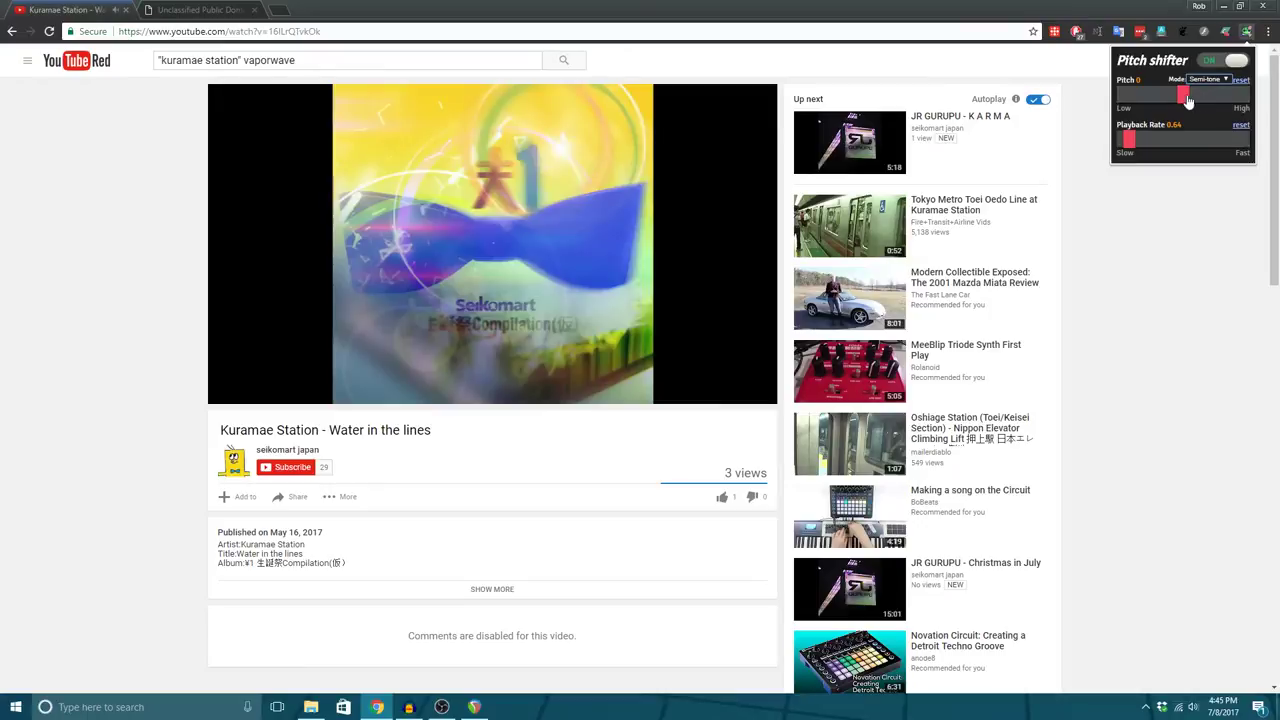
mouse_move(1172, 97)
left_mouse_down()
mouse_move(1148, 97)
mouse_move(1160, 100)
left_mouse_up()
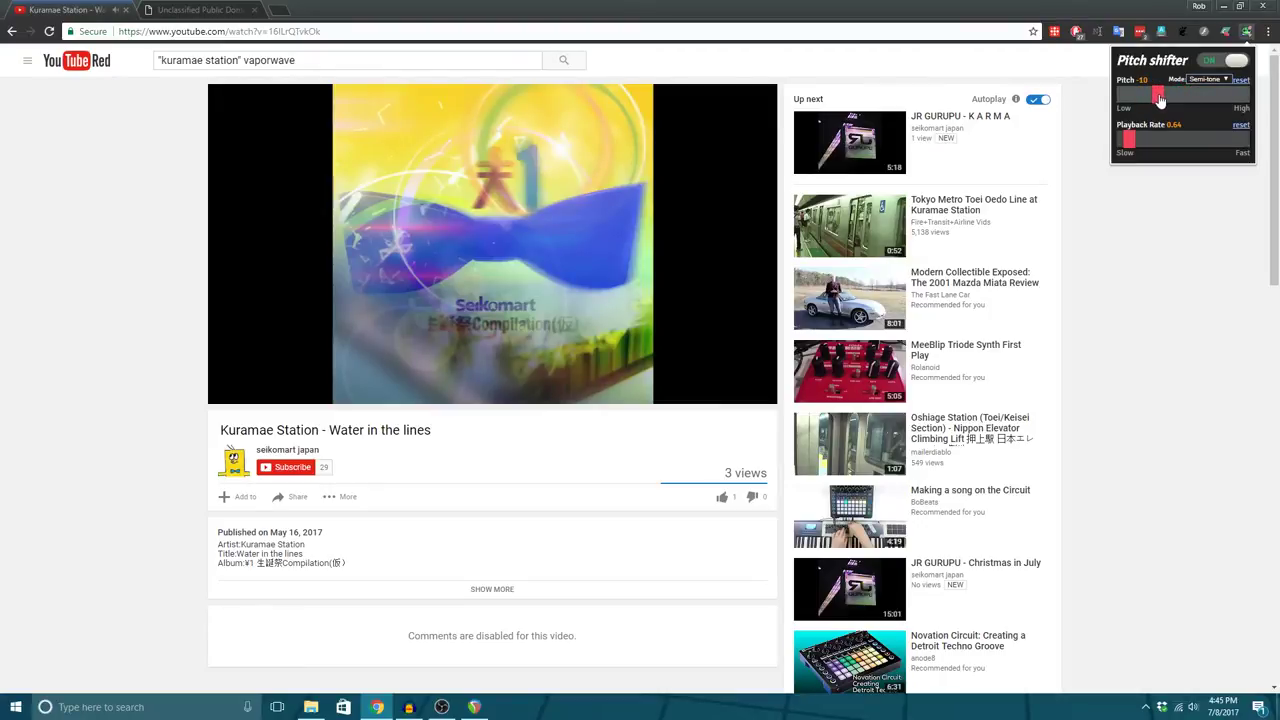
left_click(1234, 62)
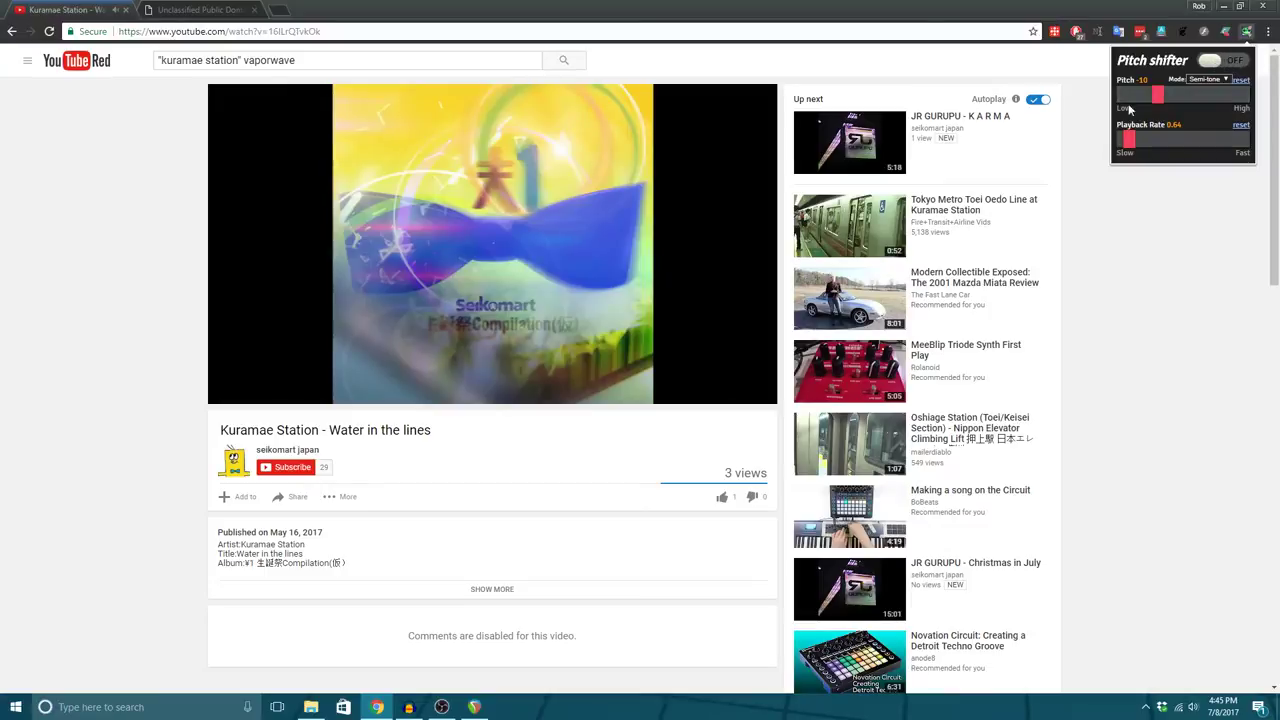
left_click(230, 391)
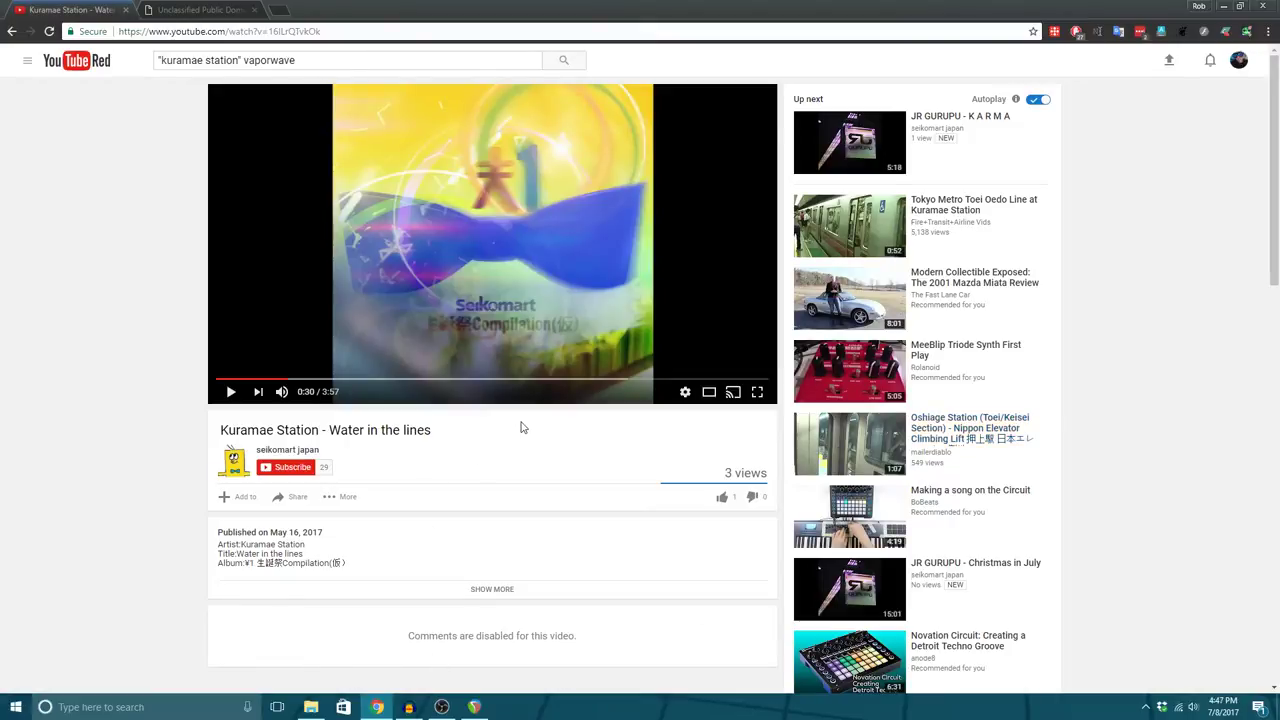
Step: Show the FreePD Unclassified music page and bring the vaporwave tutorial folder in front of it
mouse_move(420, 716)
left_click(200, 8)
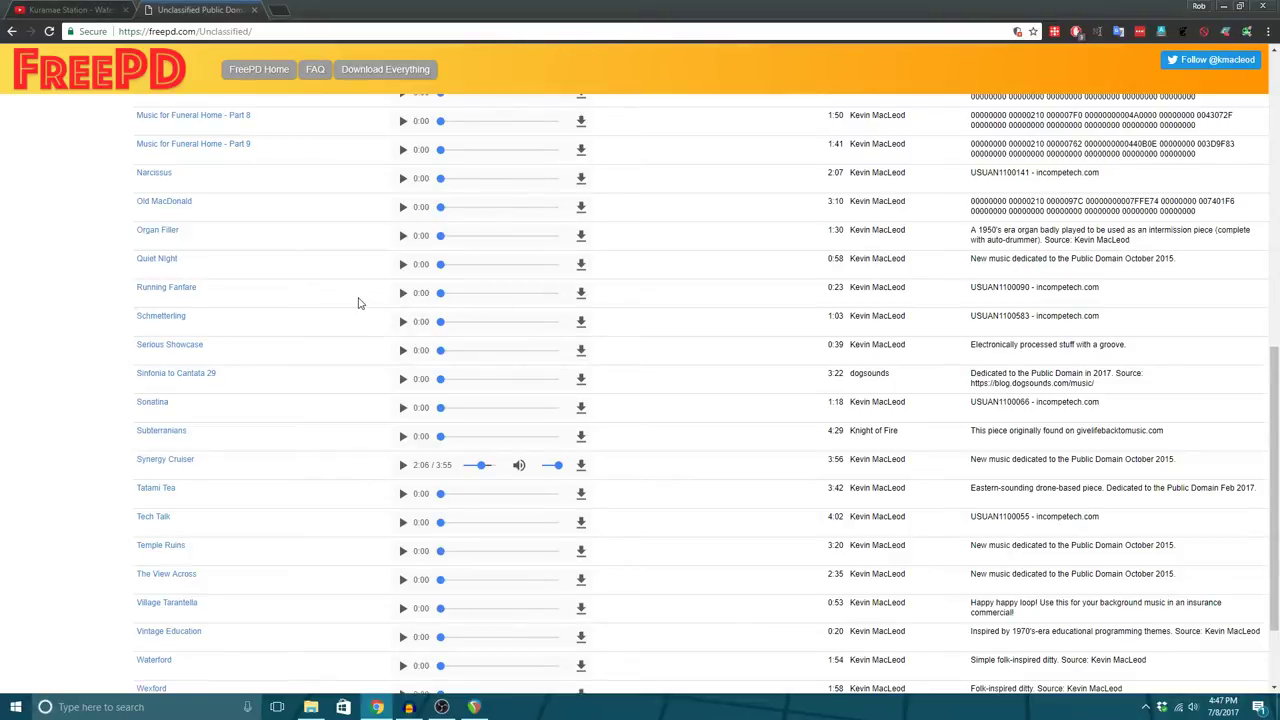
left_click(343, 707)
left_click(311, 707)
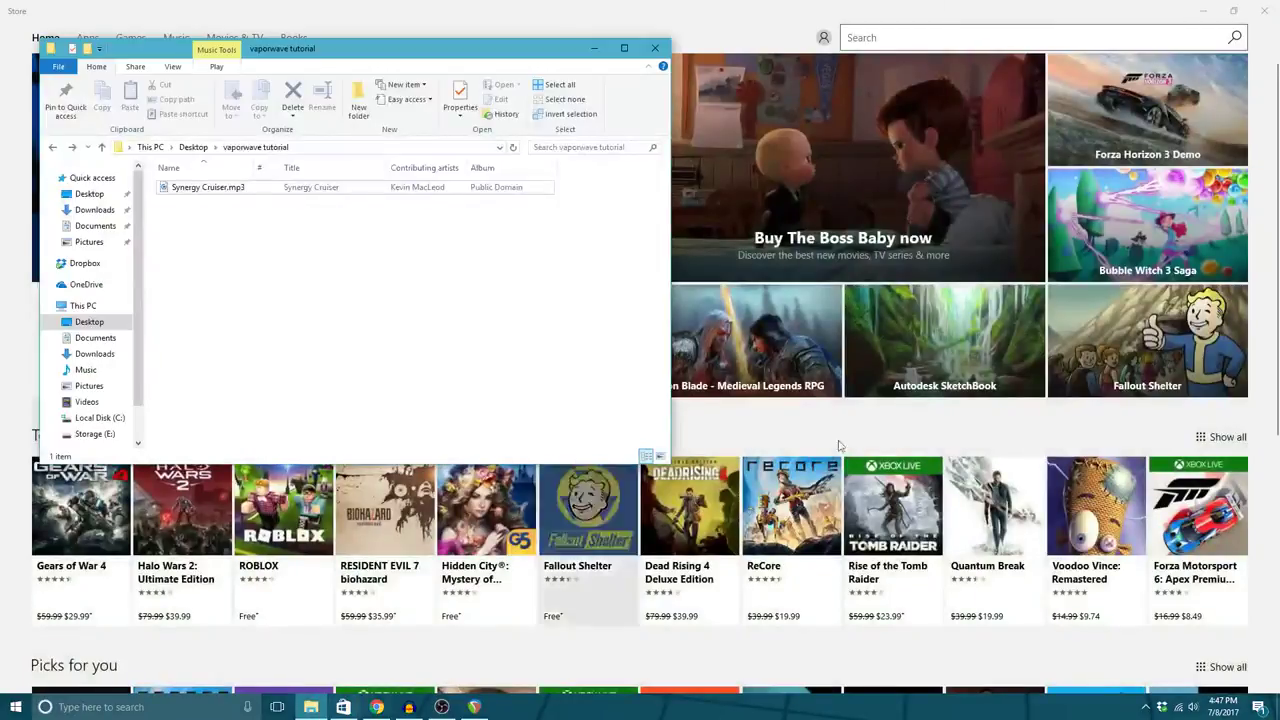
left_click(1203, 10)
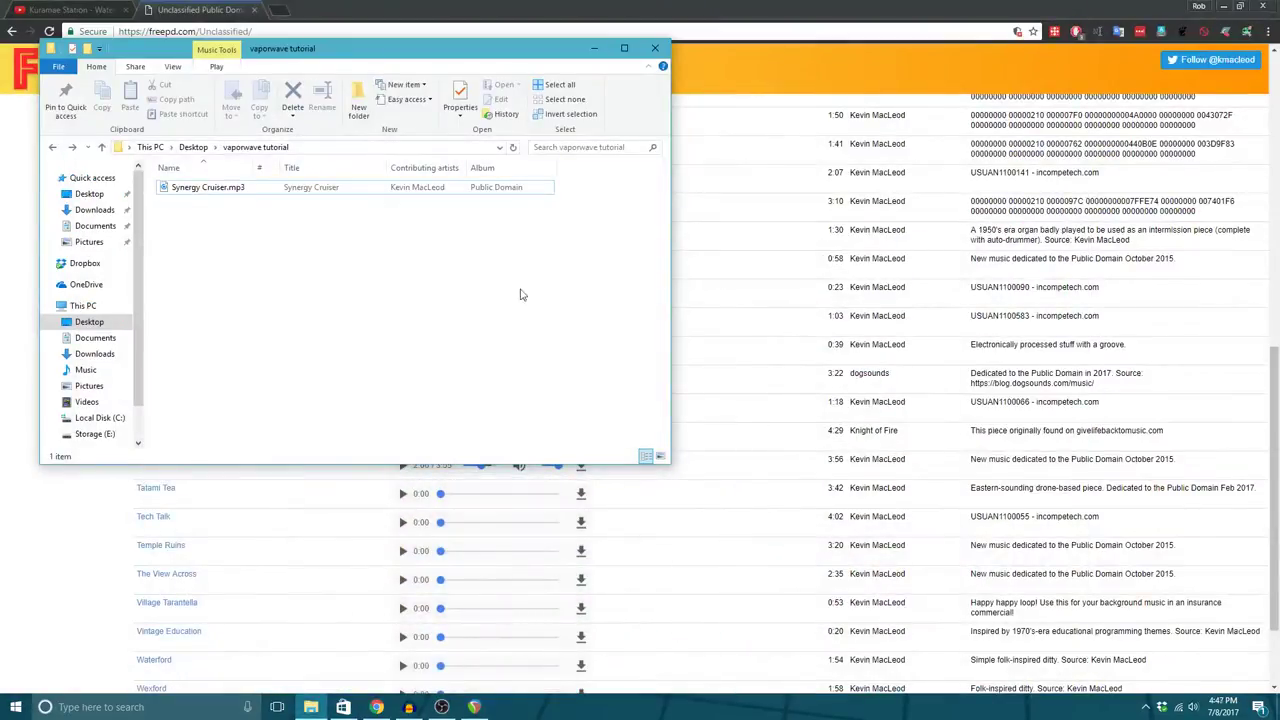
Step: Minimise the browser, switch to Audacity and import Synergy Cruiser.mp3 from the vaporwave tutorial folder
left_click(1226, 6)
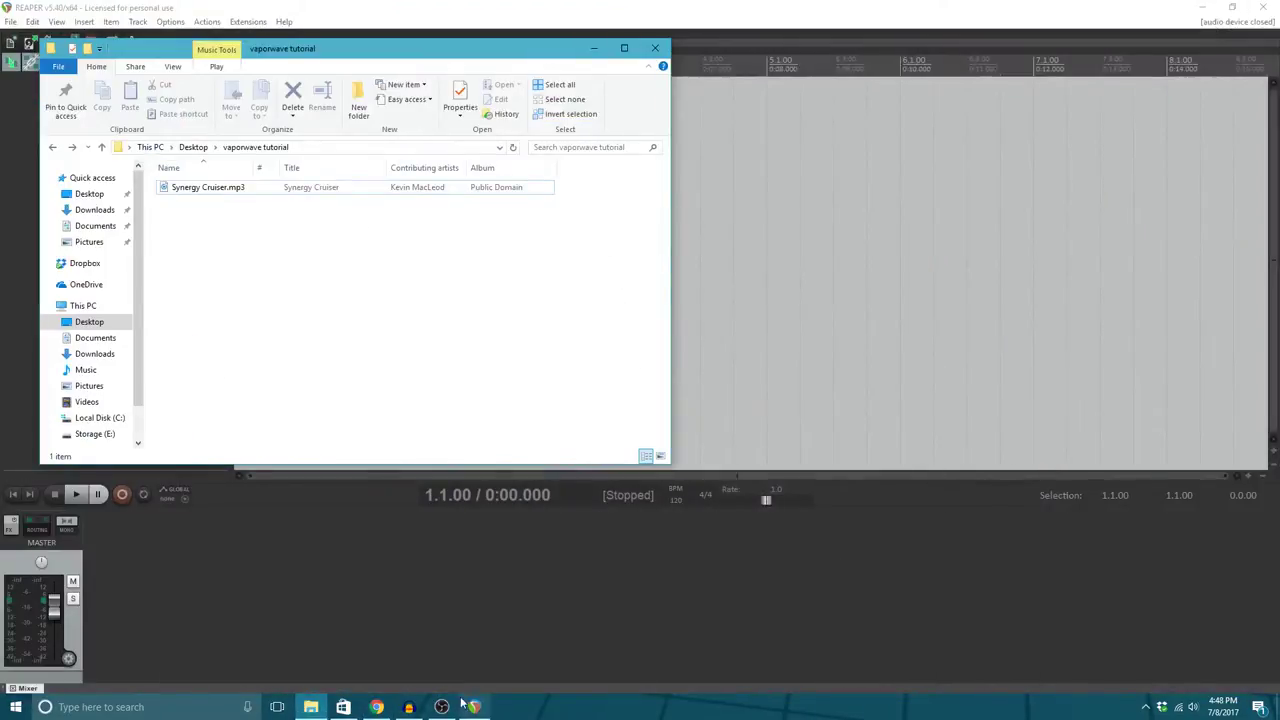
left_click(408, 707)
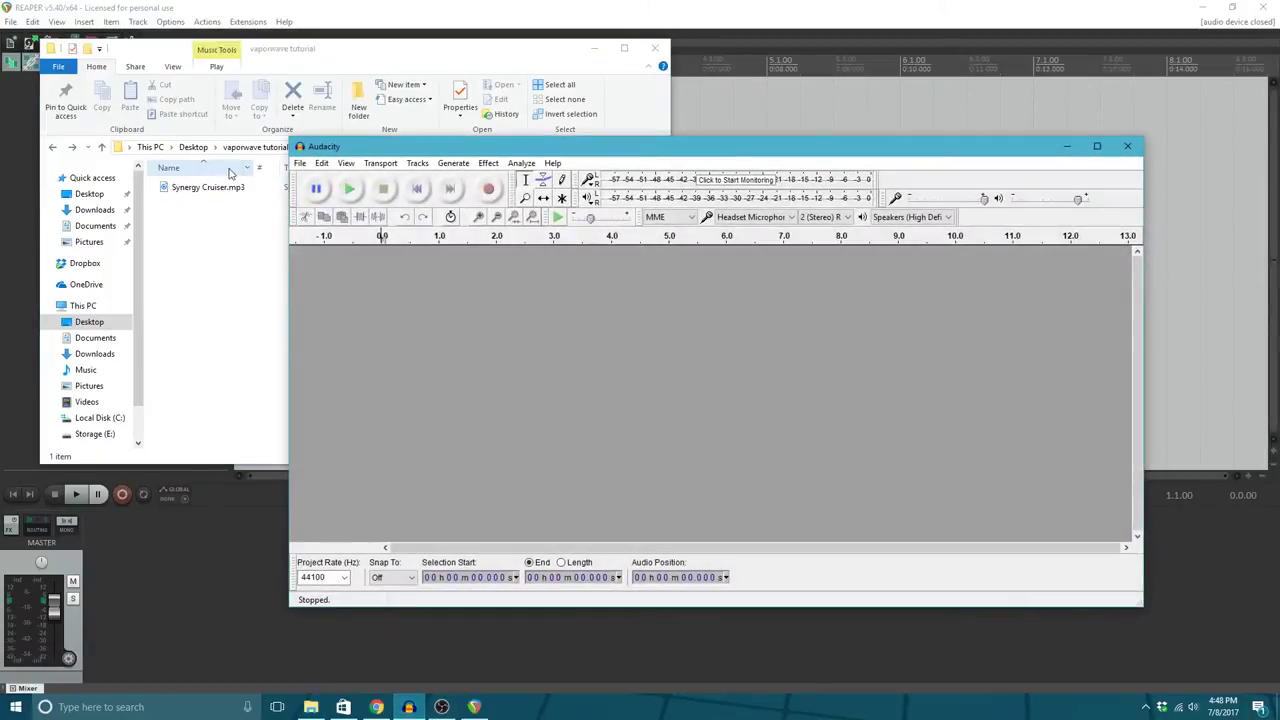
left_click_drag(208, 187, 420, 400)
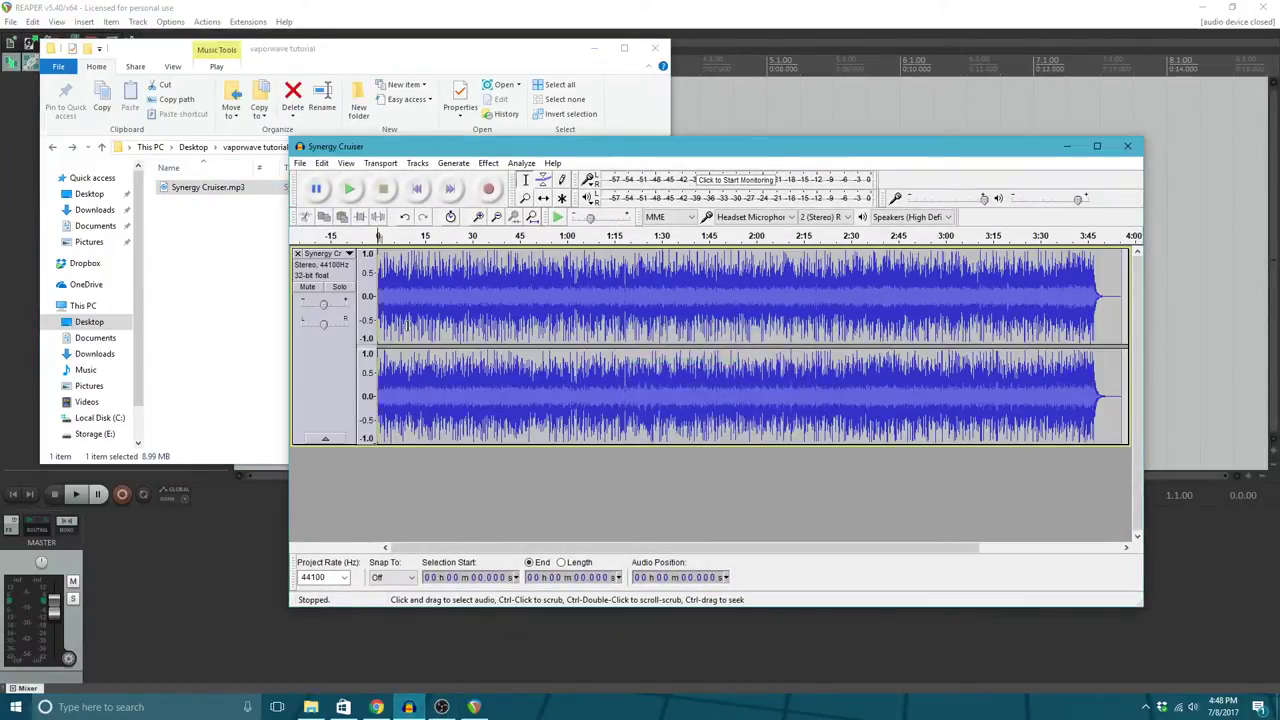
Step: Examine the commands and parameters of the Vaporize chain in Edit Chains, then close it without changes
left_click(300, 164)
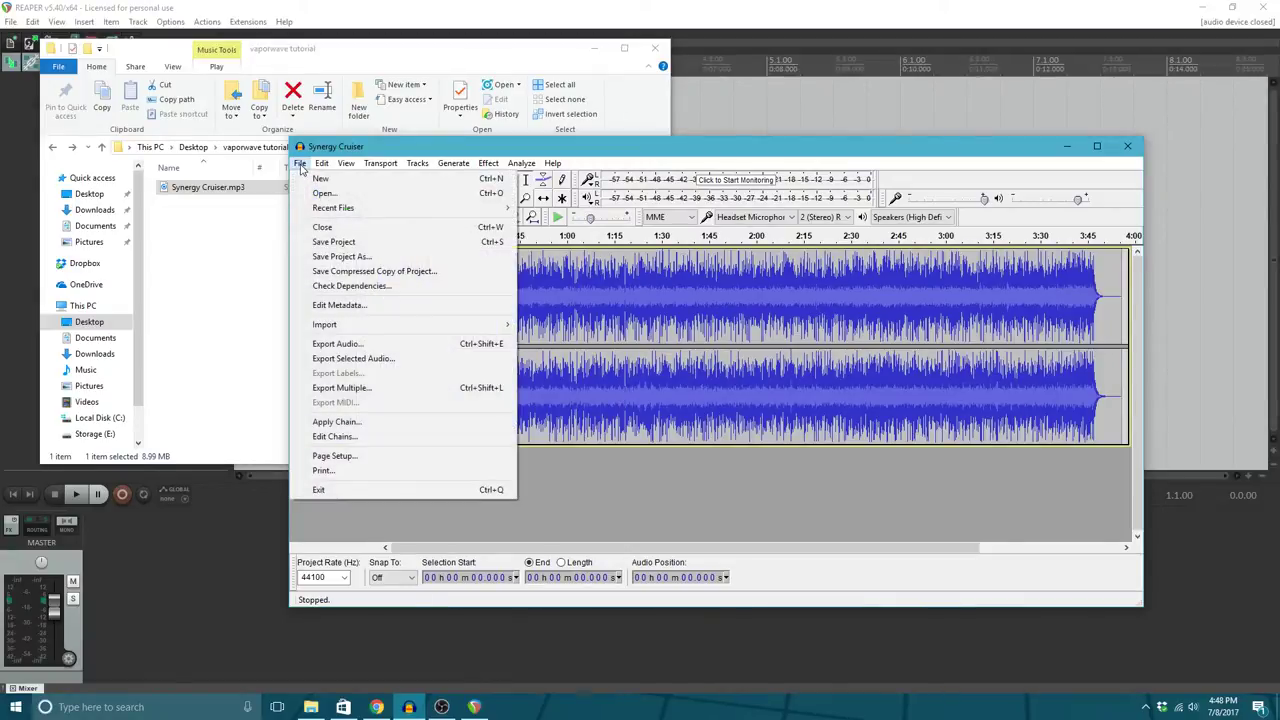
left_click(340, 438)
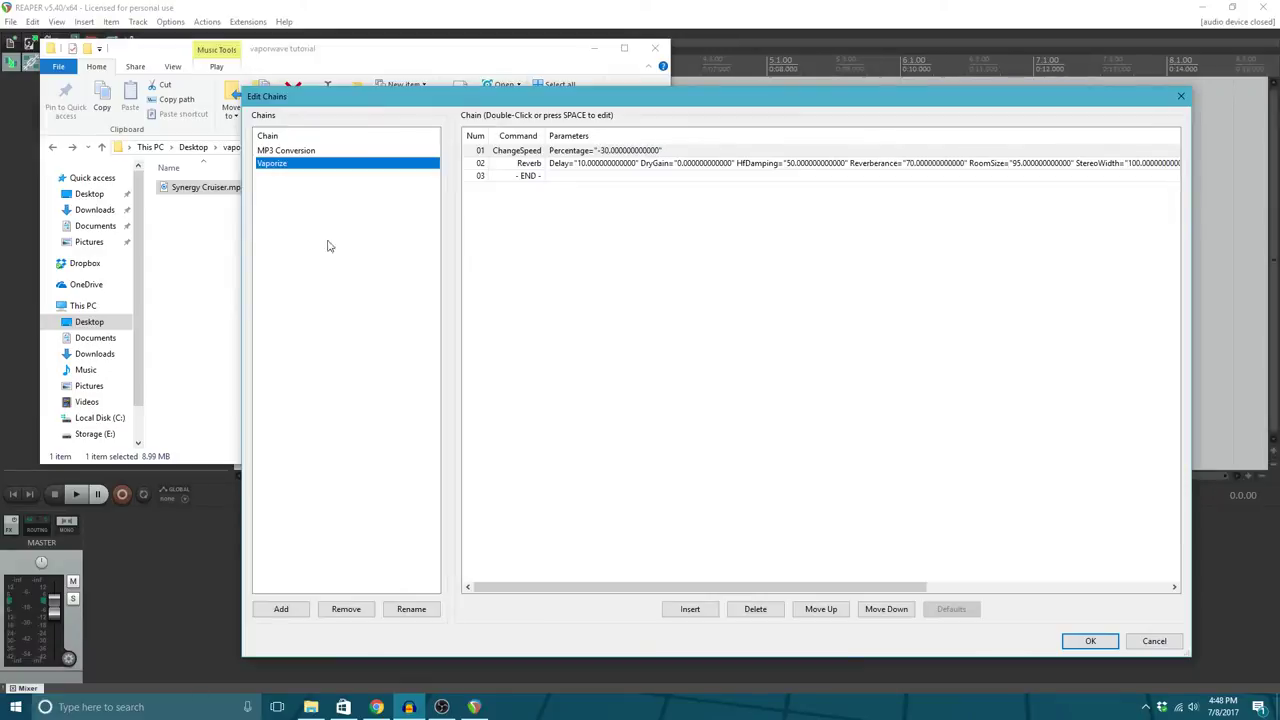
left_click(283, 166)
left_click(377, 229)
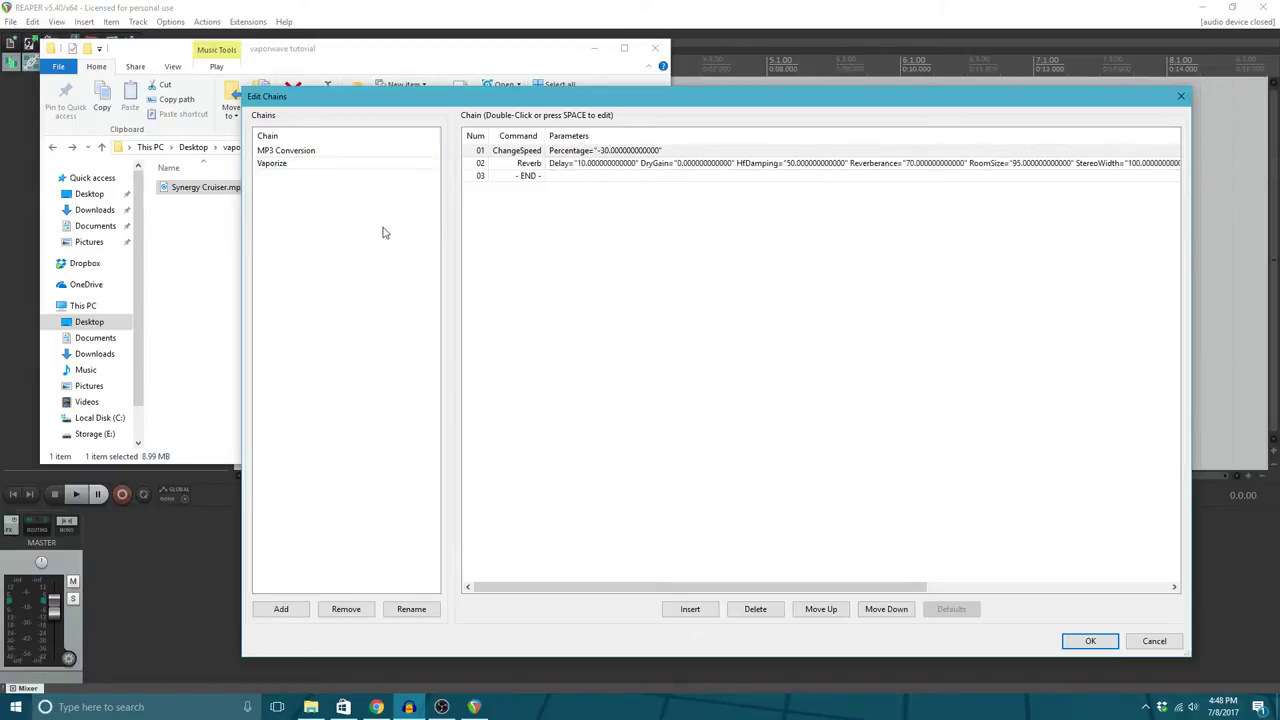
left_click(1181, 96)
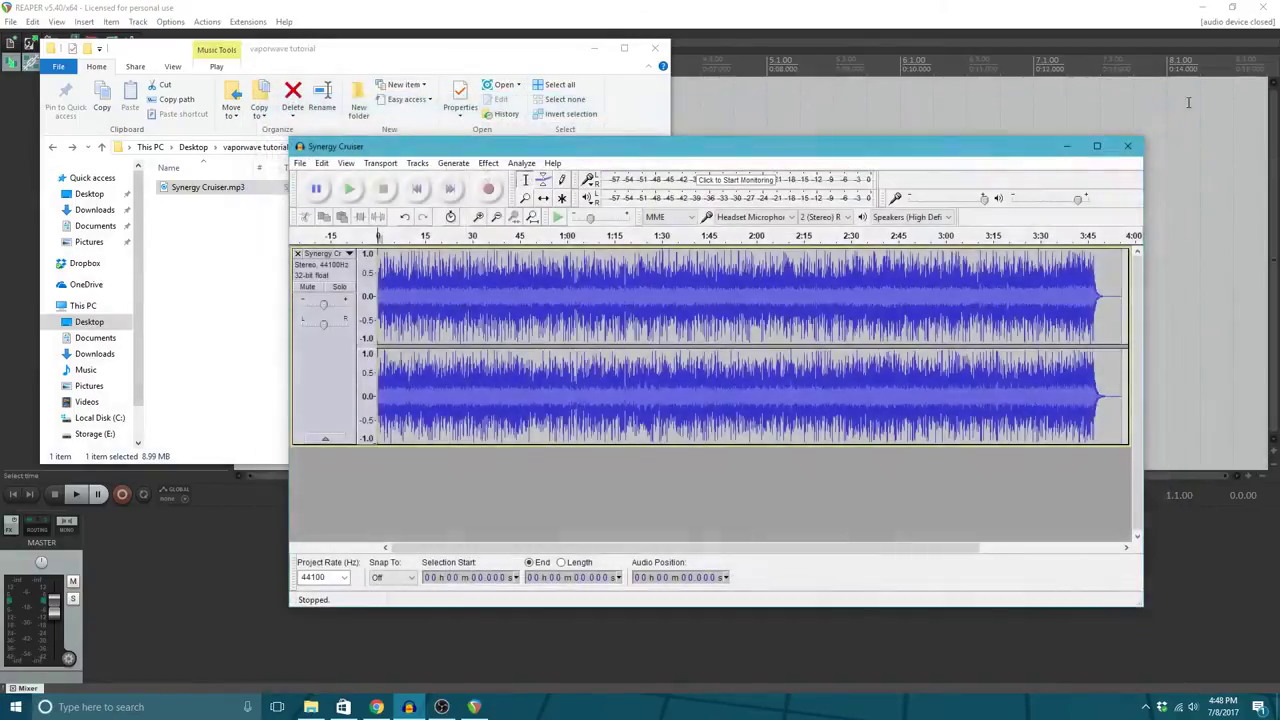
Step: Apply the Vaporize chain to the current Synergy Cruiser project
left_click_drag(511, 156, 507, 134)
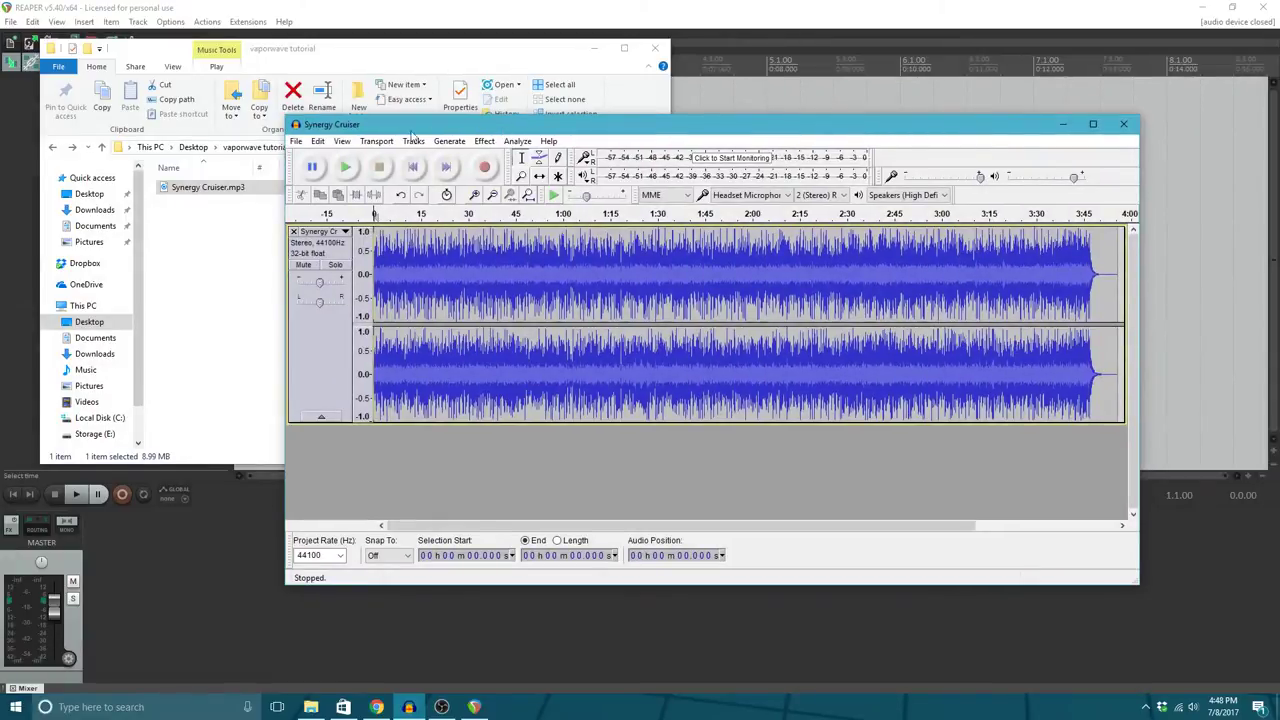
left_click(305, 146)
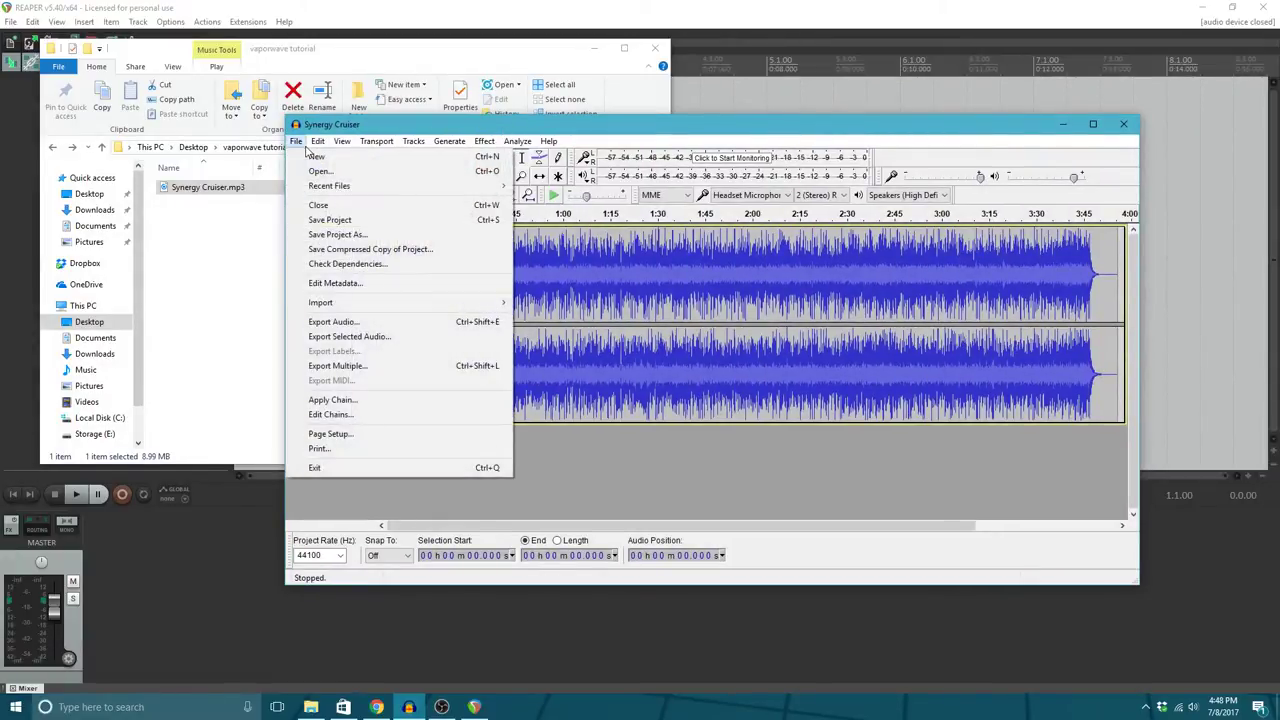
left_click(330, 400)
left_click(663, 414)
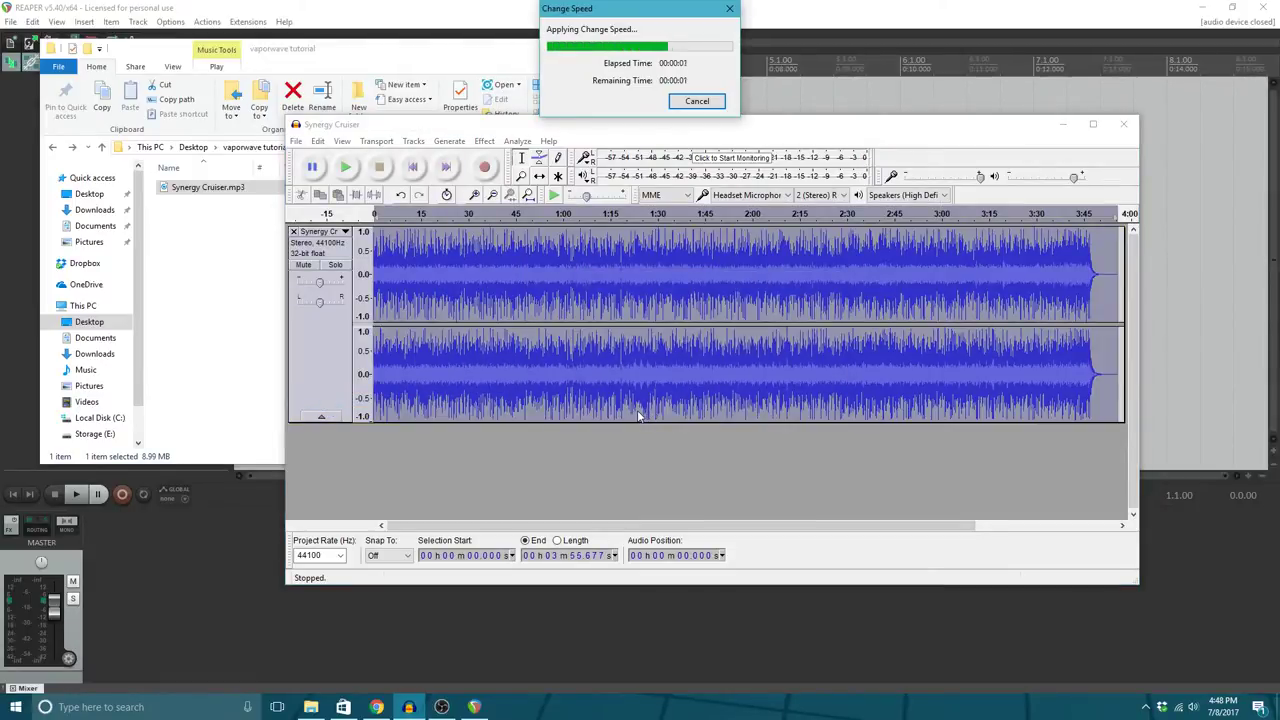
Step: Listen to the original Synergy Cruiser in Chrome from the start and further in at lower volume, then pause it and minimise the browser
left_click(377, 707)
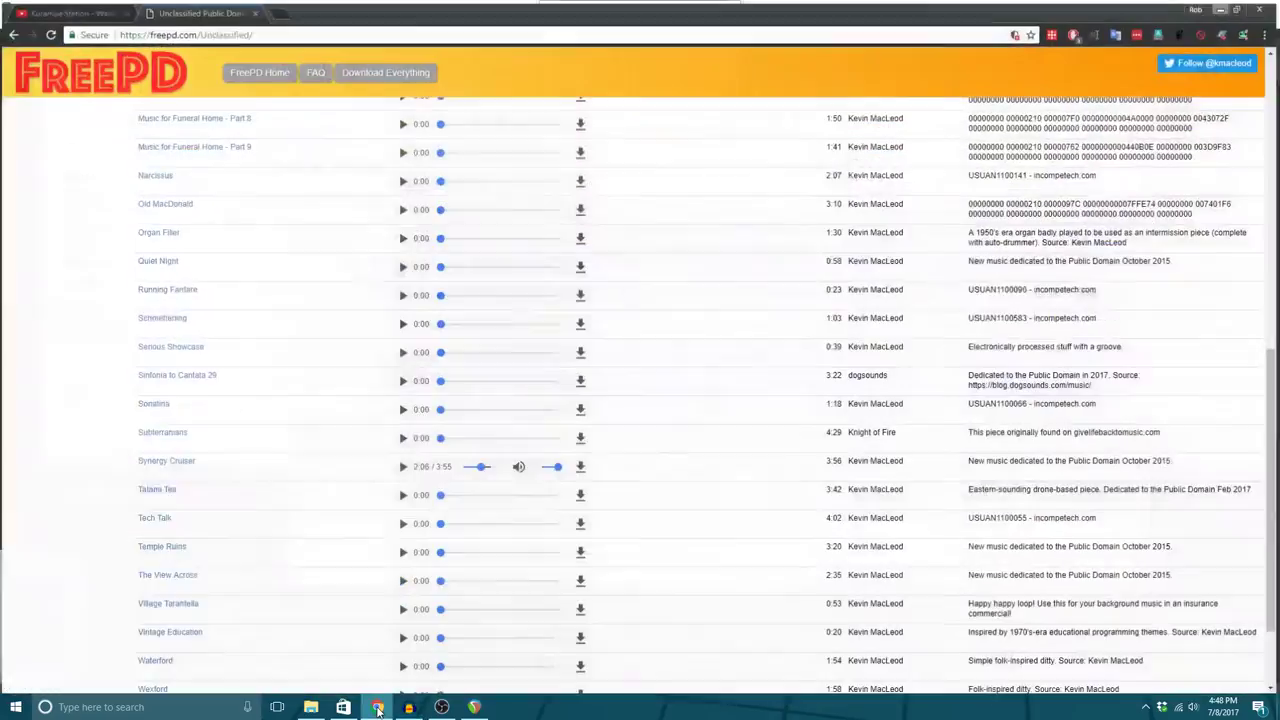
left_click_drag(481, 468, 417, 464)
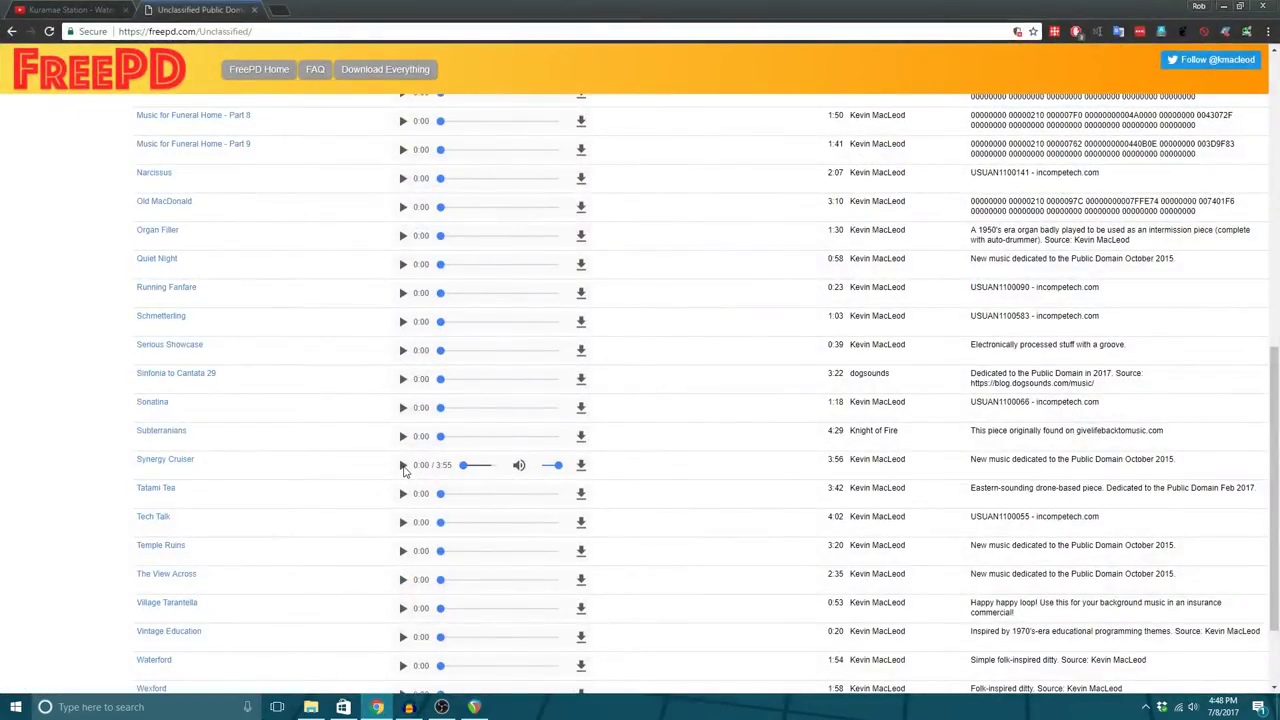
left_click(403, 466)
left_click_drag(558, 466, 549, 470)
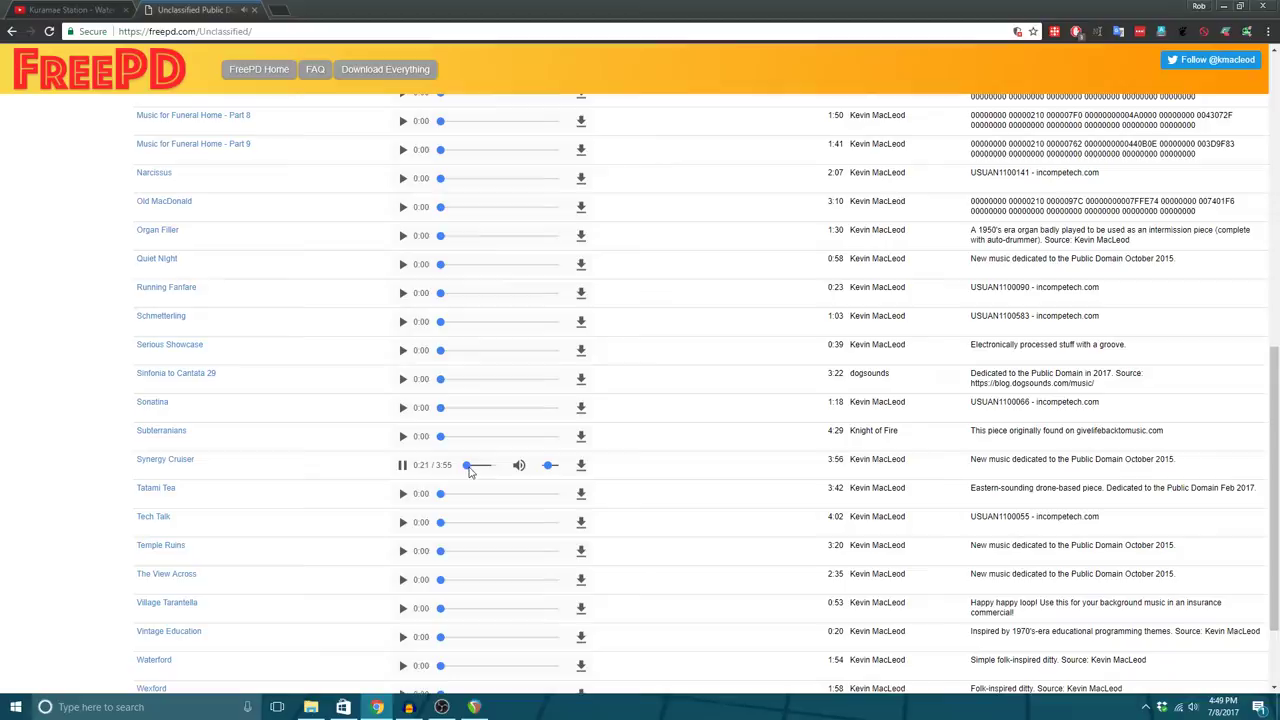
left_click(471, 466)
left_click_drag(470, 466, 482, 465)
left_click(403, 468)
left_click(1222, 6)
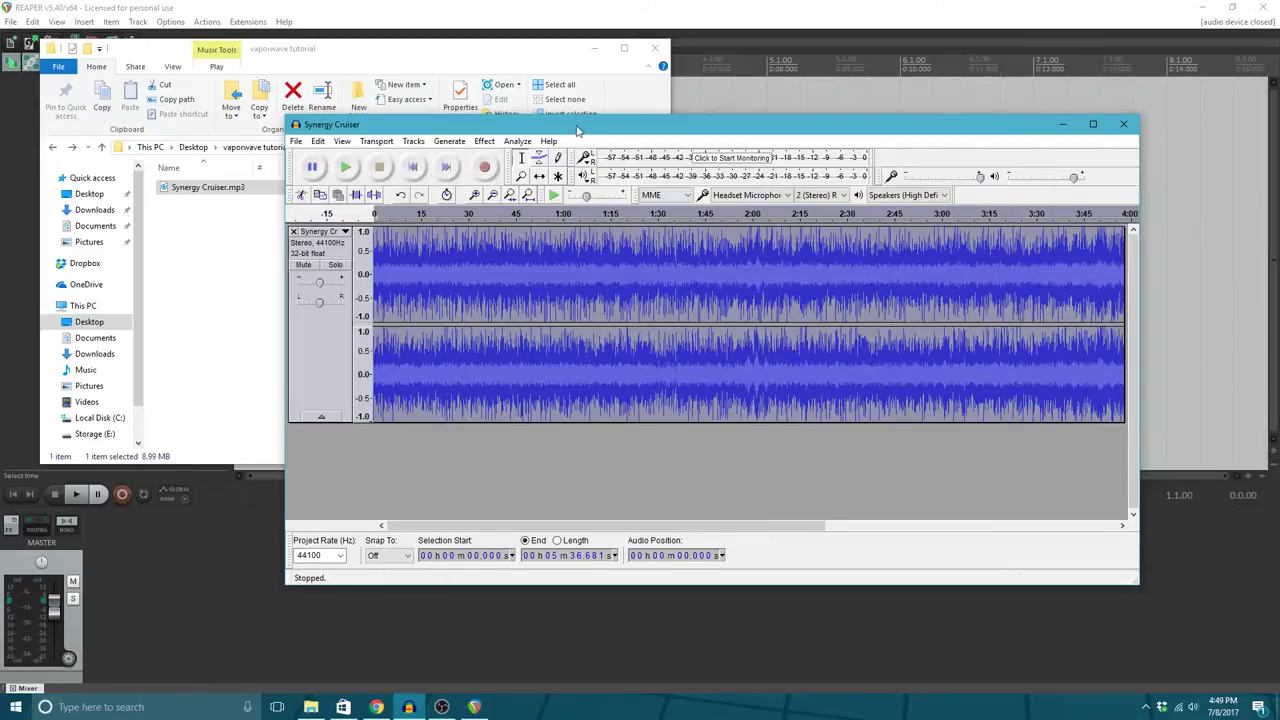
Step: Play the processed track in Audacity, lowering the playback and system volume and skipping ahead to about 1:35
left_click_drag(577, 129, 520, 116)
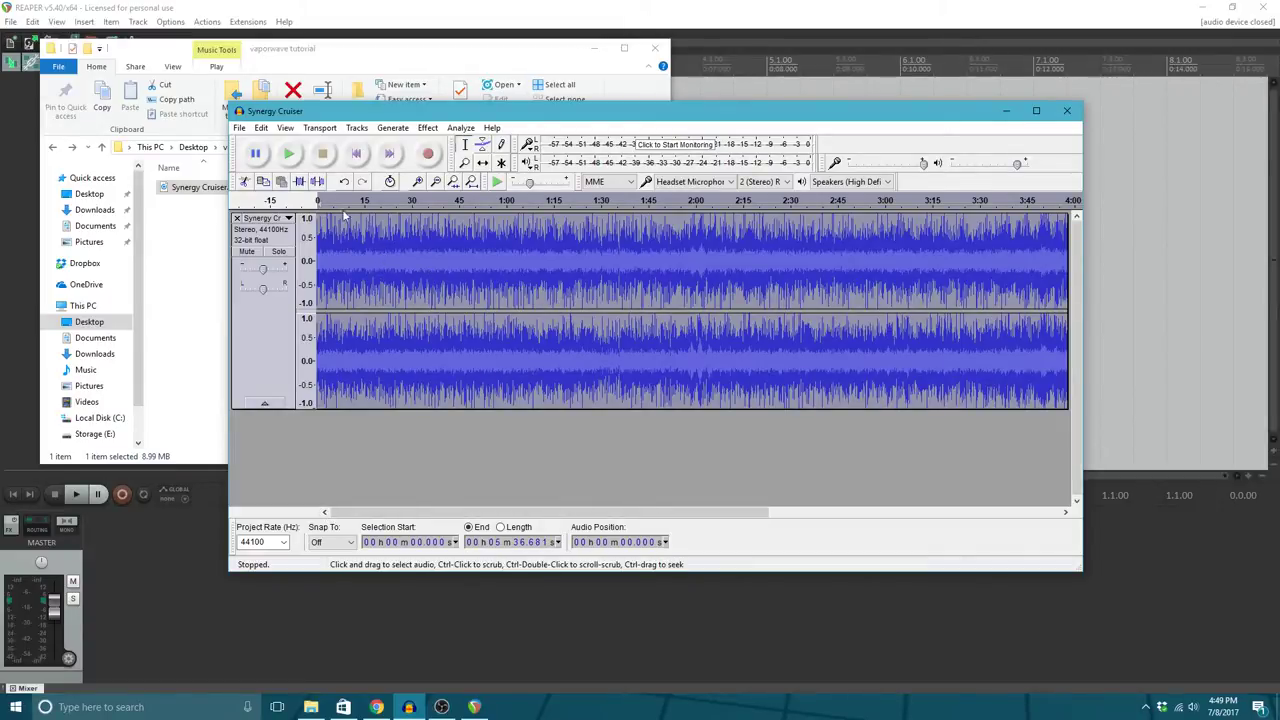
left_click(292, 158)
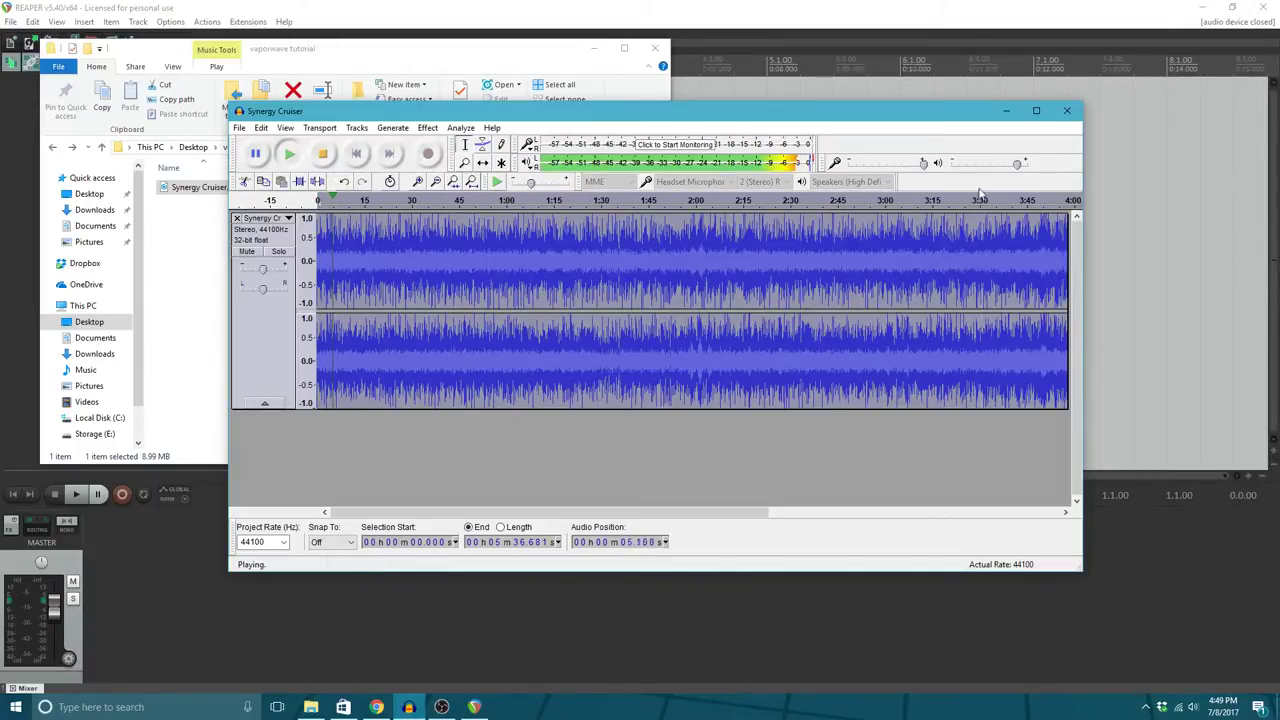
mouse_move(1017, 163)
left_mouse_down()
mouse_move(985, 167)
mouse_move(1001, 168)
left_mouse_up()
key("XF86AudioLowerVolume")
key("XF86AudioLowerVolume")
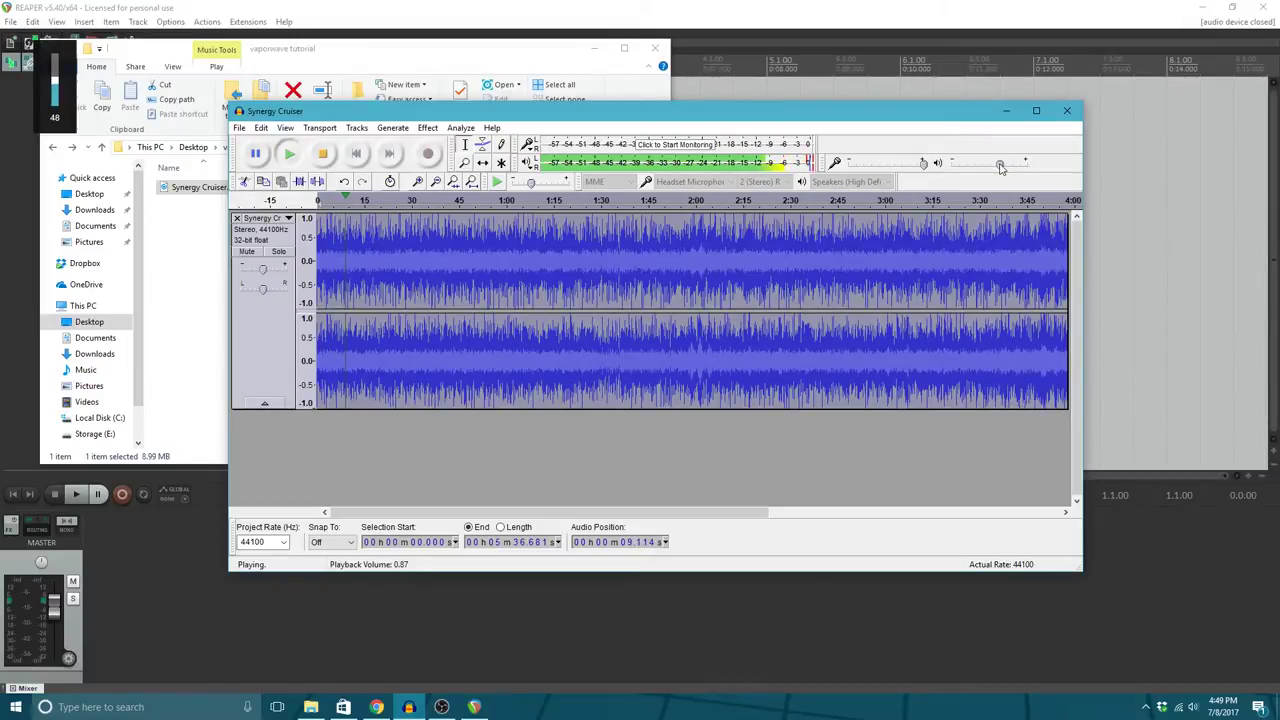
key("XF86AudioLowerVolume")
key("XF86AudioLowerVolume")
left_click_drag(1000, 167, 987, 168)
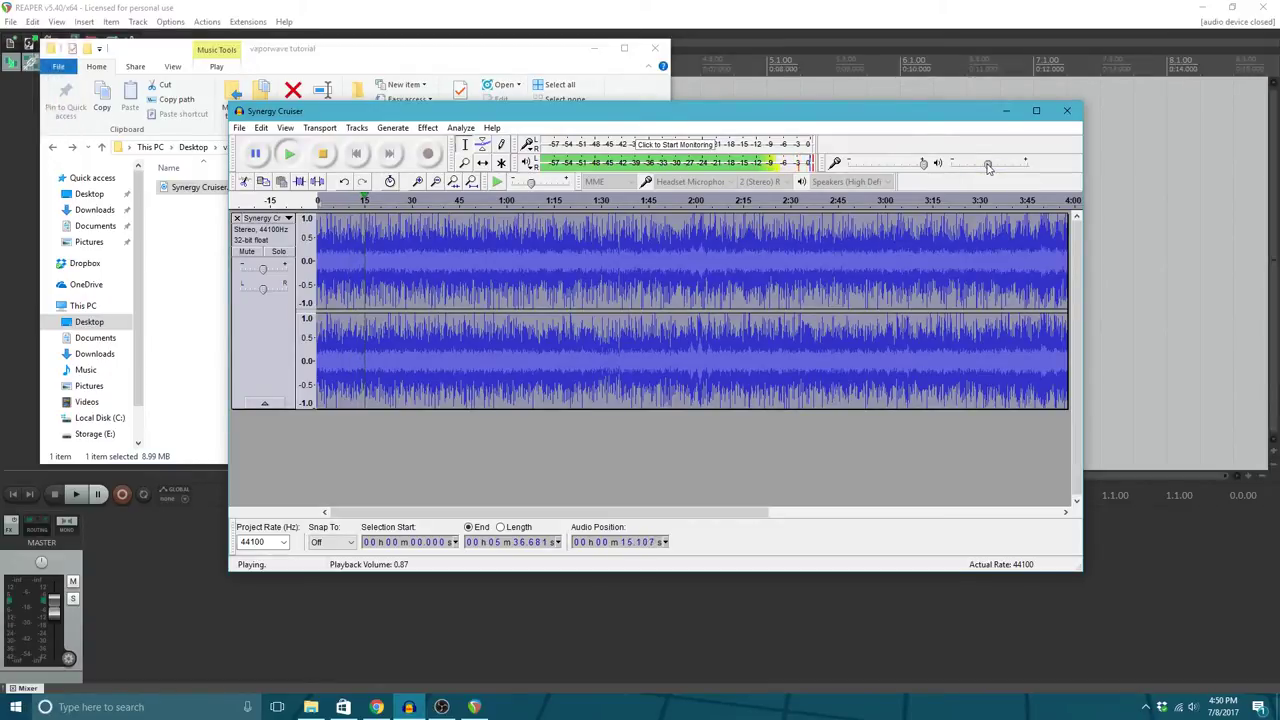
left_click(613, 205)
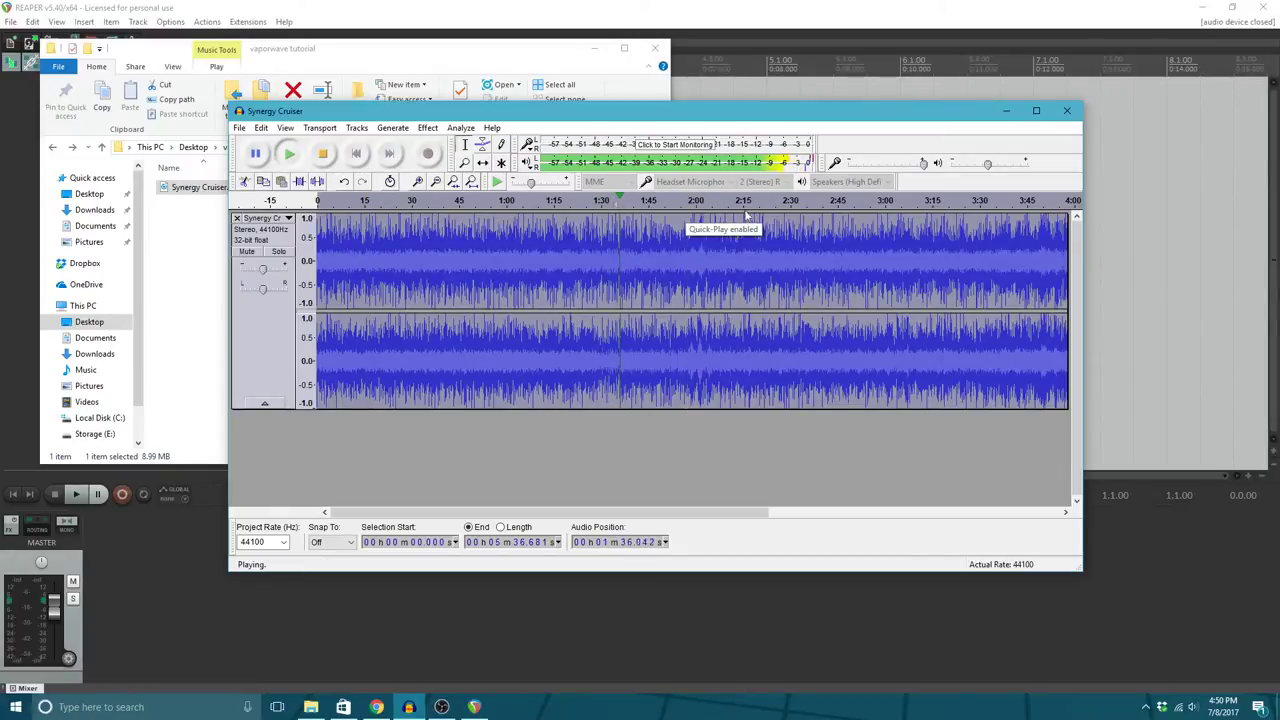
Step: Skip the processed track's playback ahead to about 3:38, listen to that section and stop playback
left_click(1008, 200)
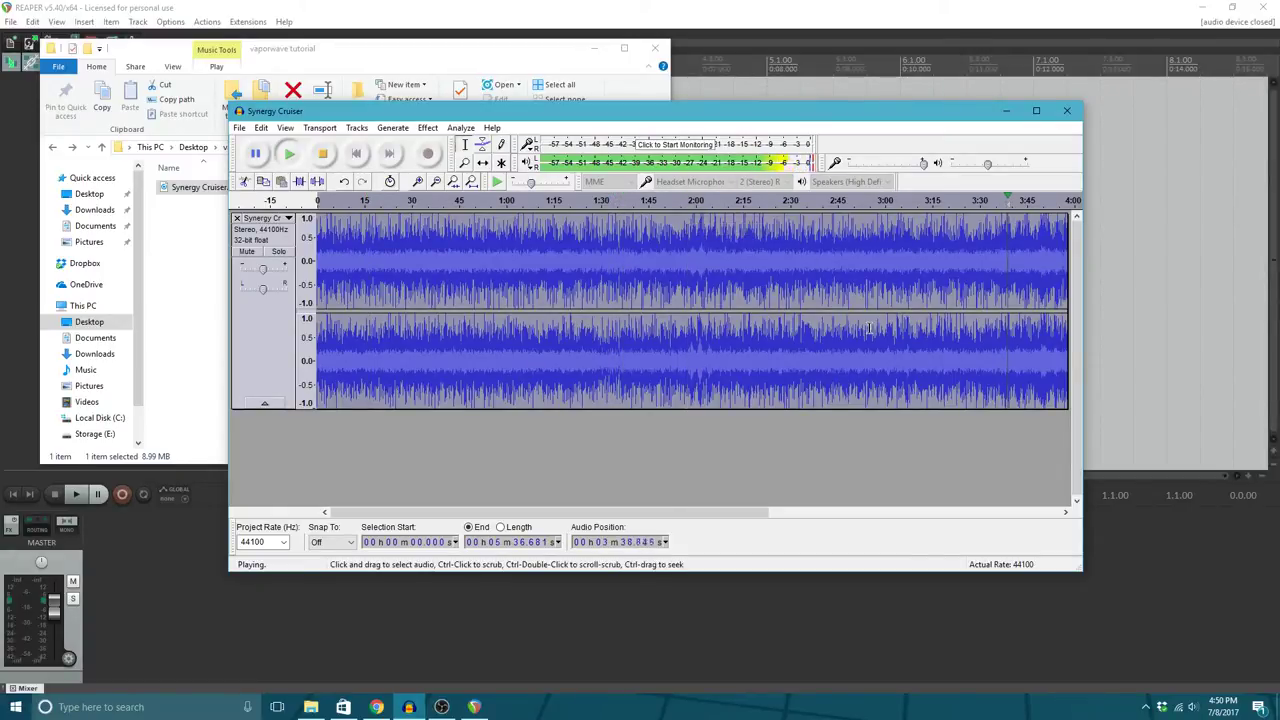
left_click_drag(623, 513, 757, 522)
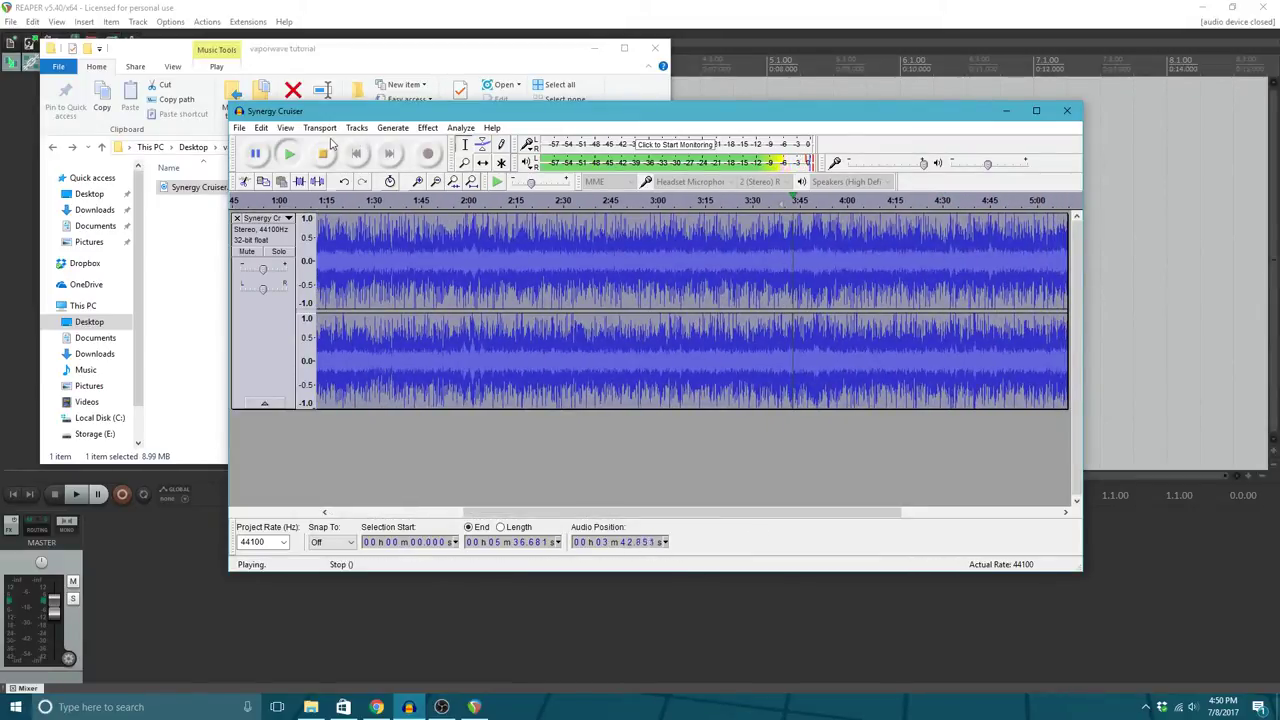
left_click(322, 155)
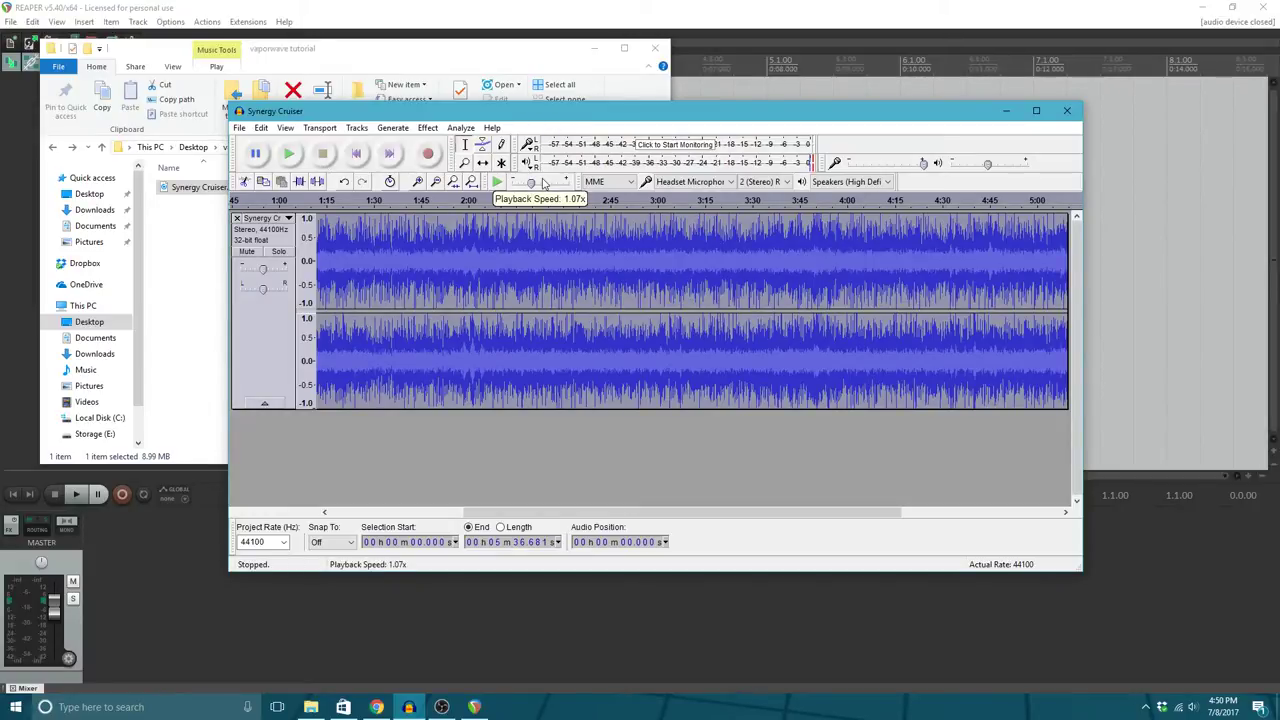
Step: Undo the applied Vaporize chain and slow the whole track using Change Speed with a speed multiplier of 0.700
key("ctrl+z")
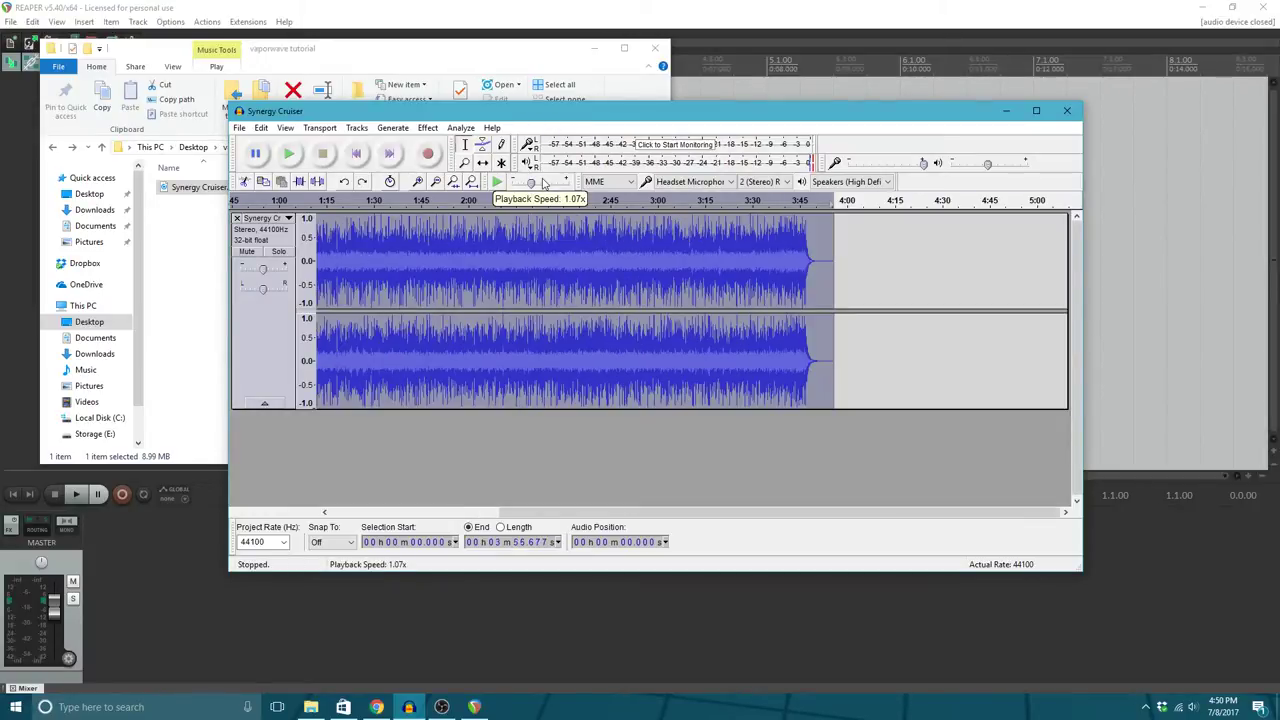
left_click(428, 128)
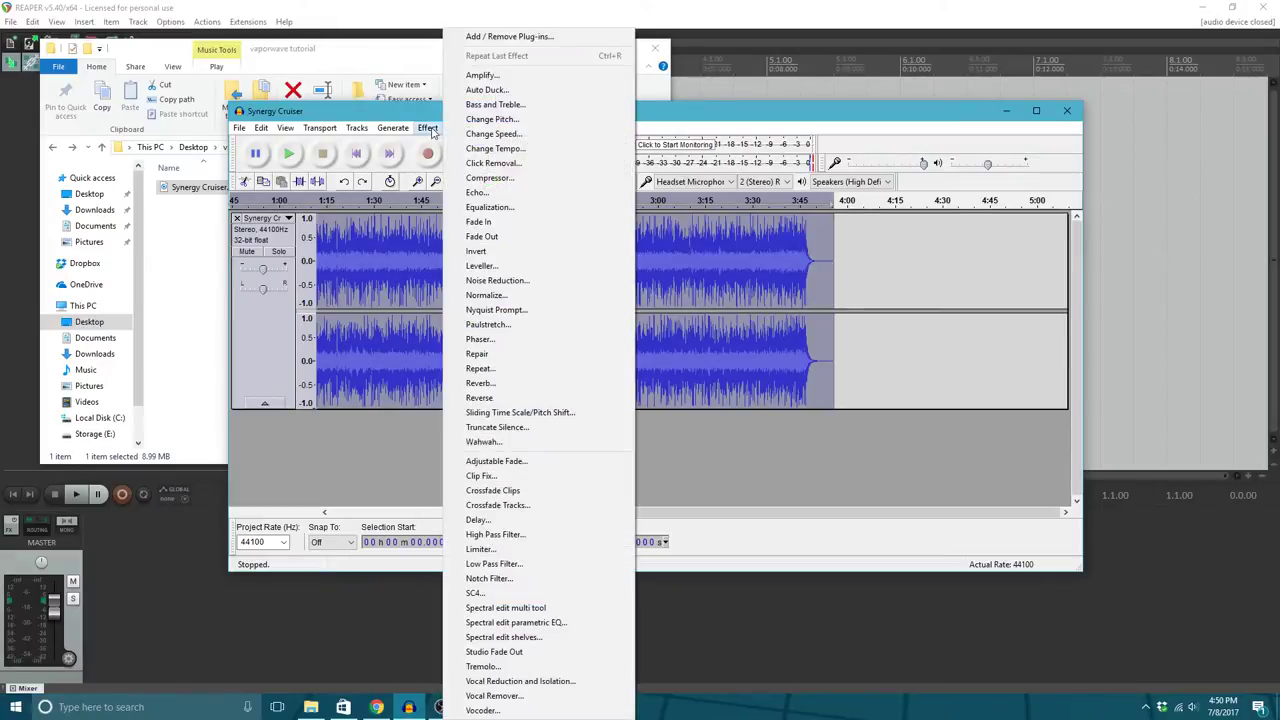
left_click(521, 136)
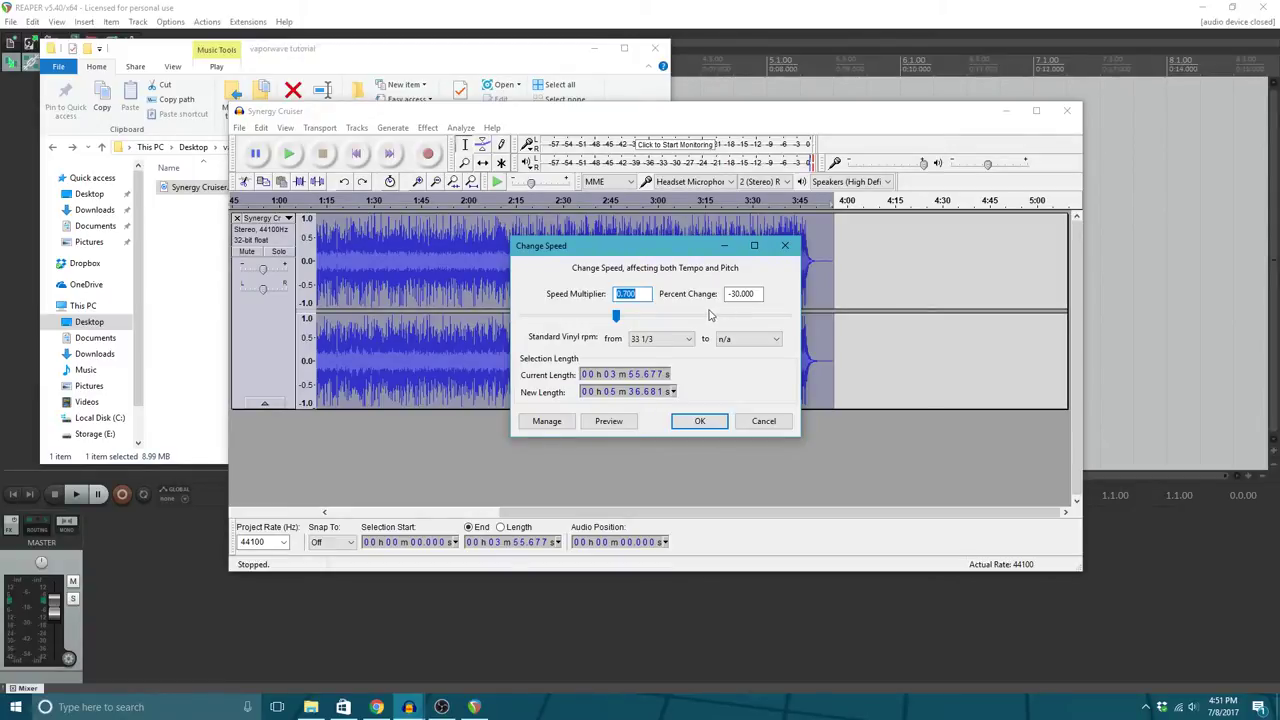
left_click(700, 421)
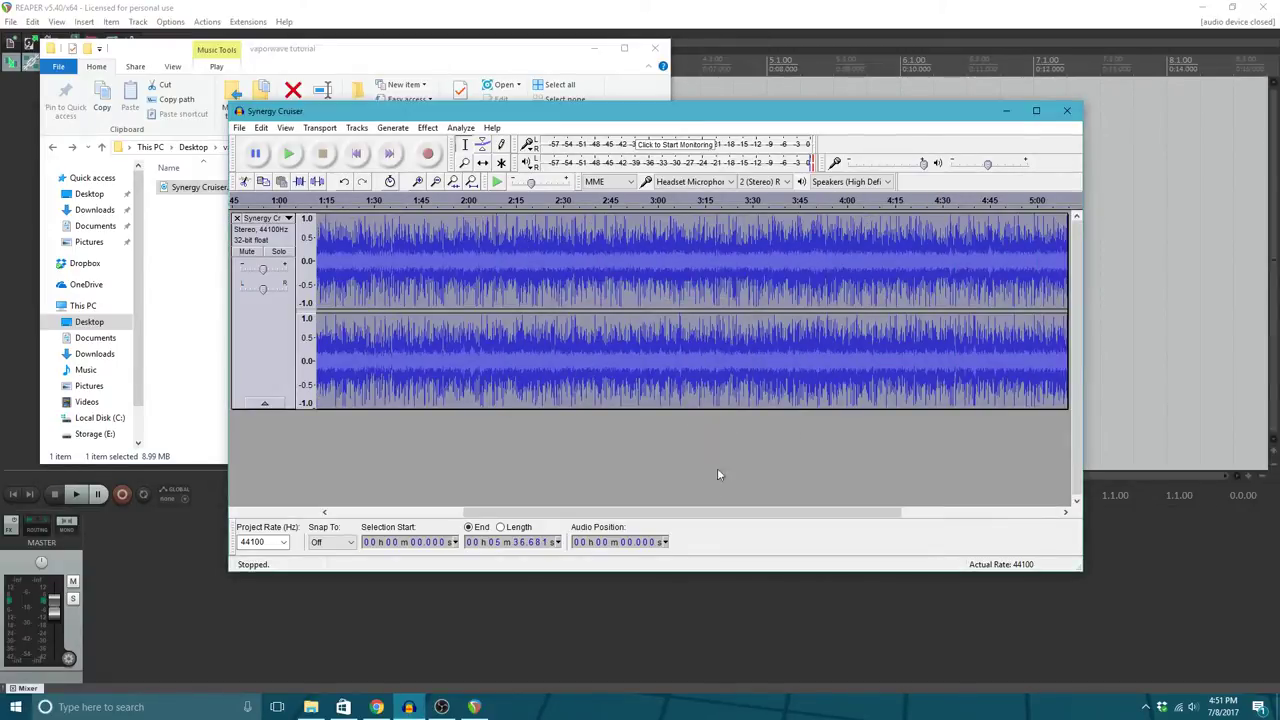
left_click_drag(731, 520, 590, 522)
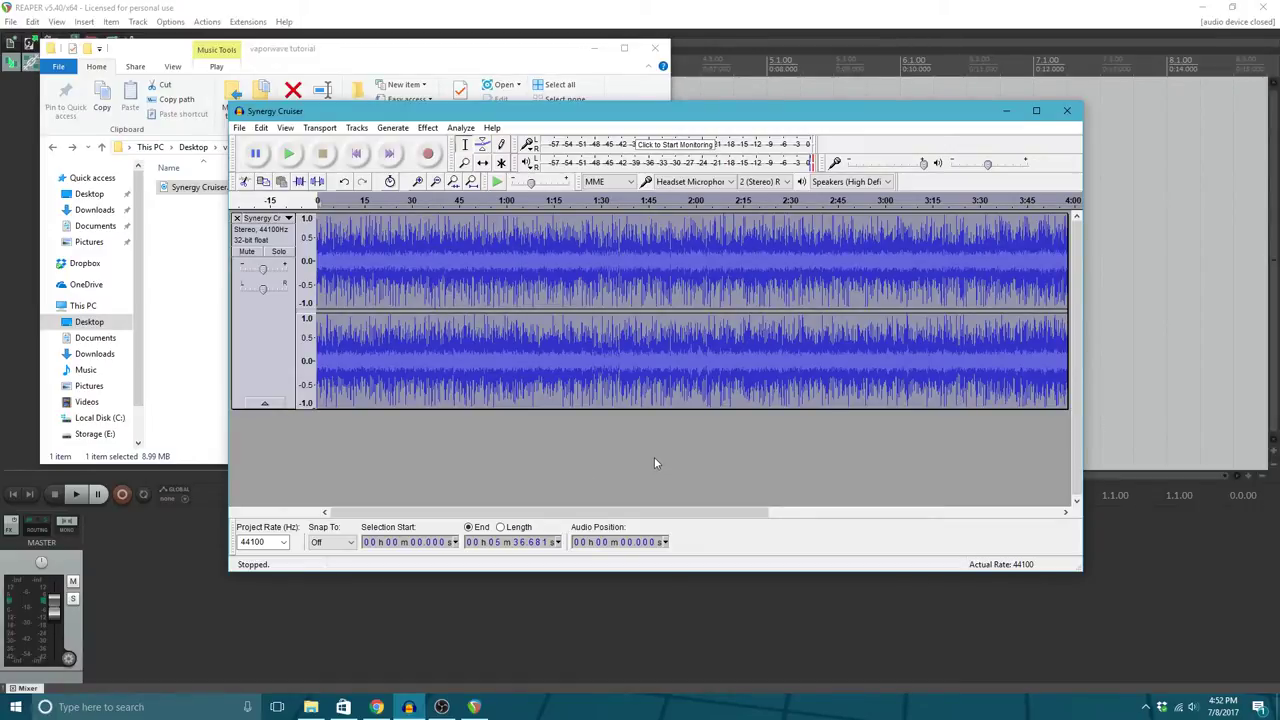
Step: Export the slowed track as Synergy Cruiser.wav, 16-bit PCM WAV, into the vaporwave tutorial folder on the Desktop, accepting the metadata
left_click(240, 128)
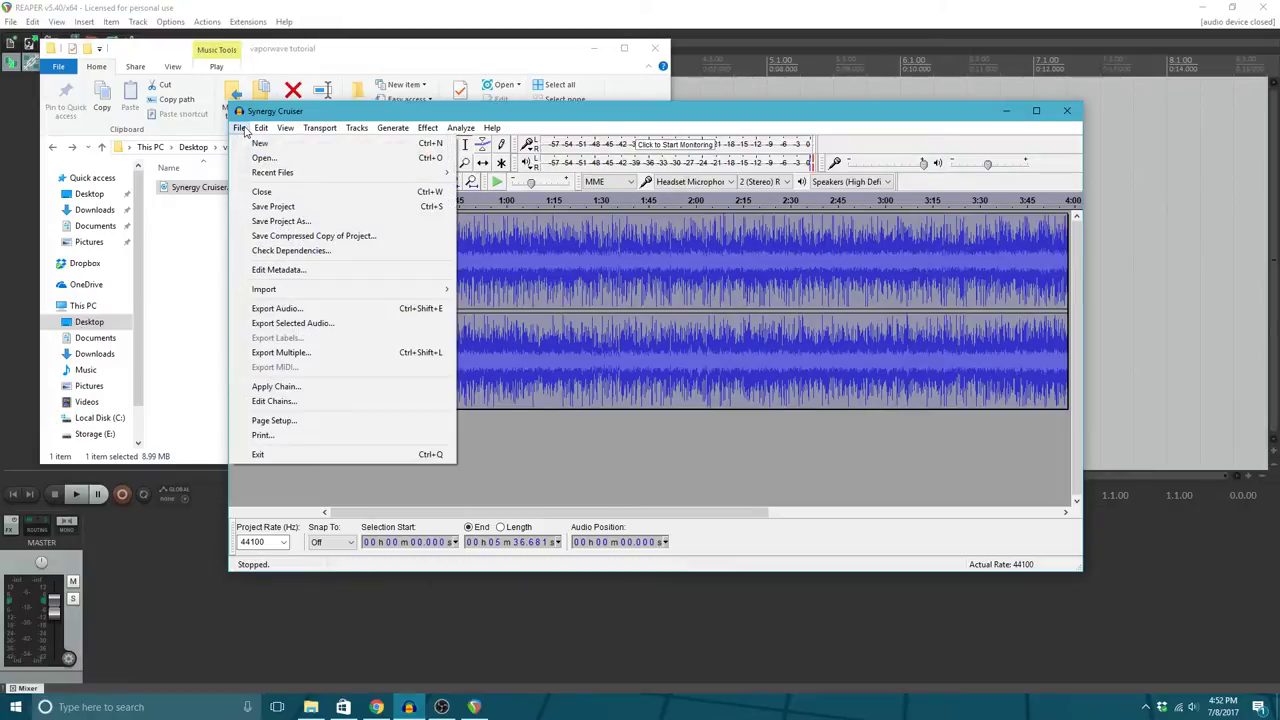
left_click(300, 309)
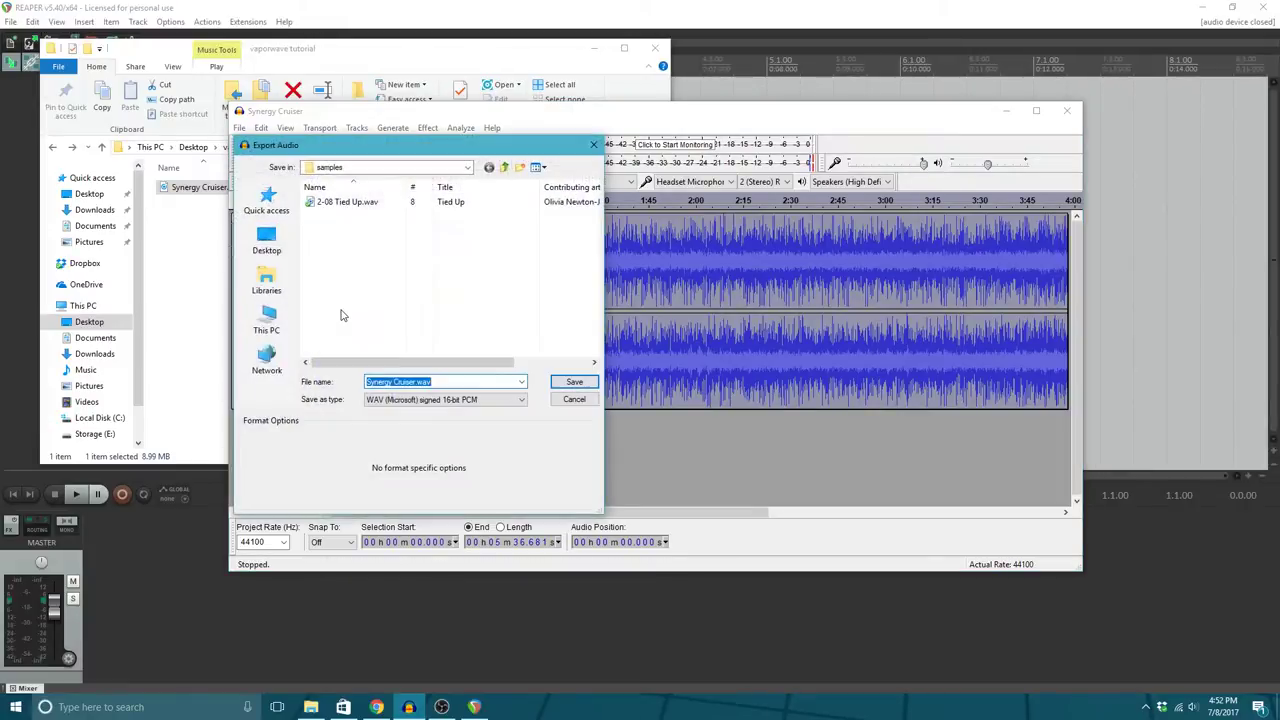
left_click(267, 240)
scroll(350, 243, "down", 10)
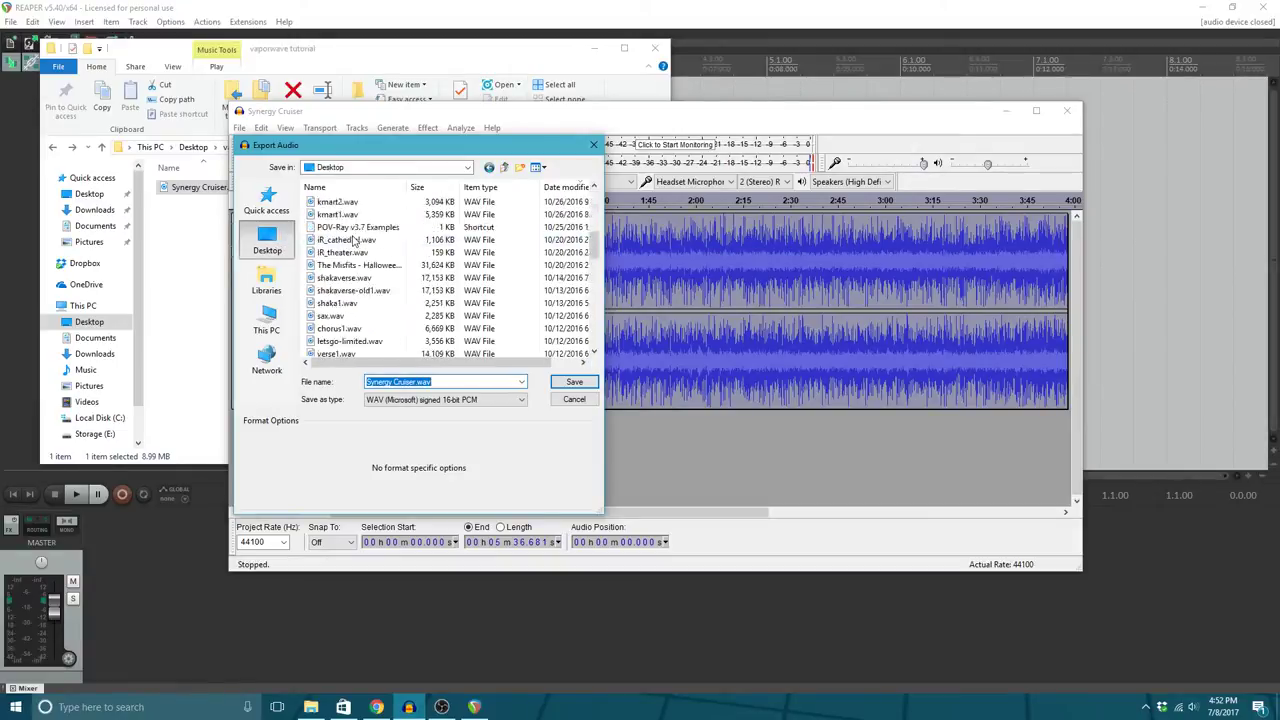
scroll(352, 243, "up", 10)
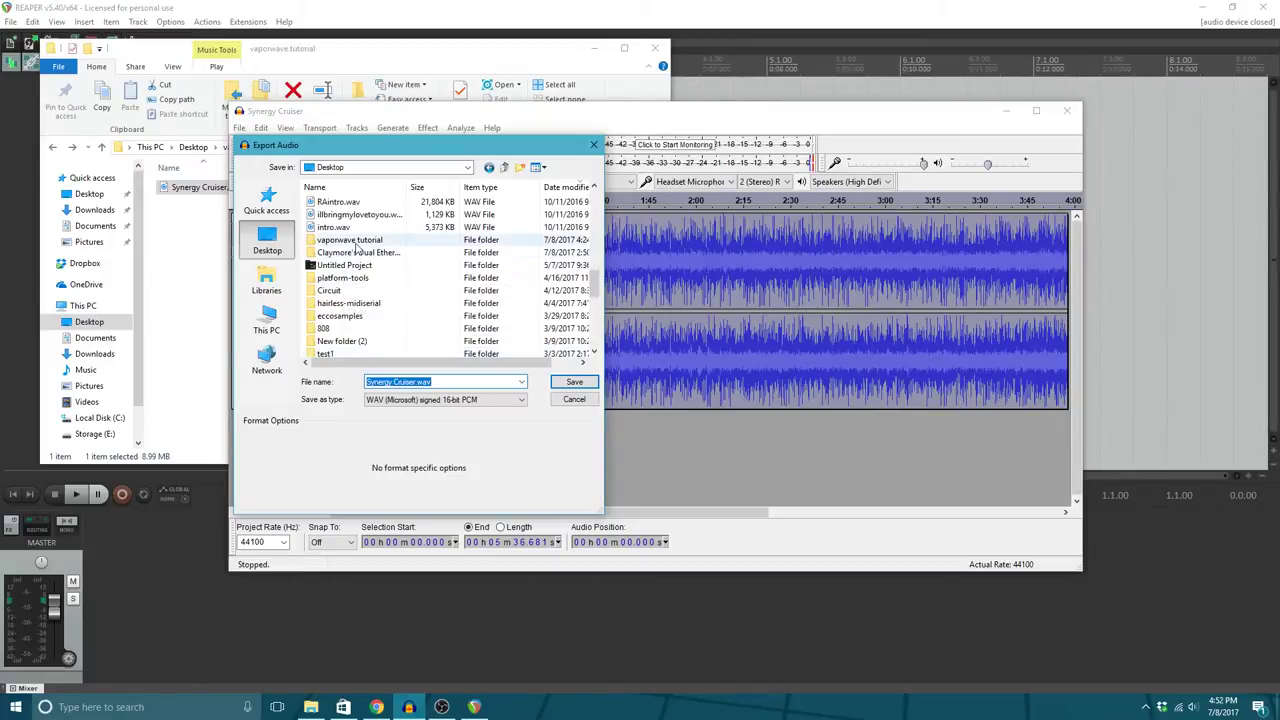
double_click(349, 240)
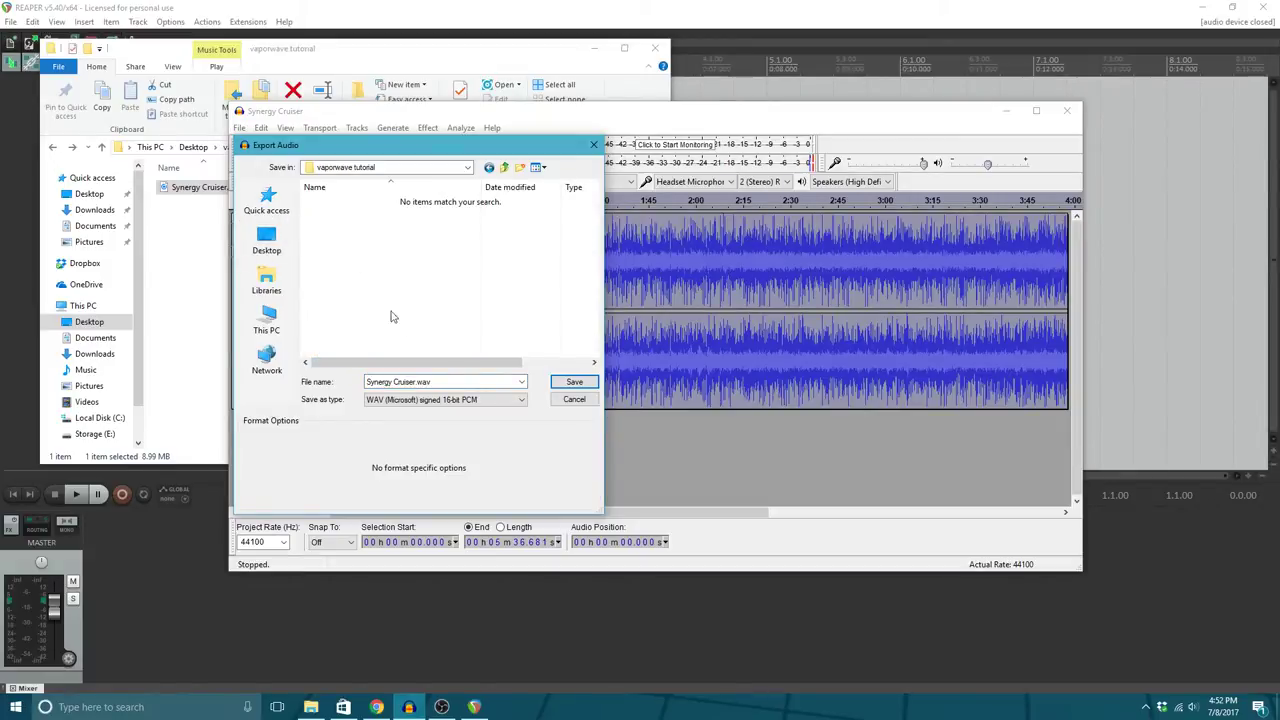
left_click(556, 385)
left_click(717, 567)
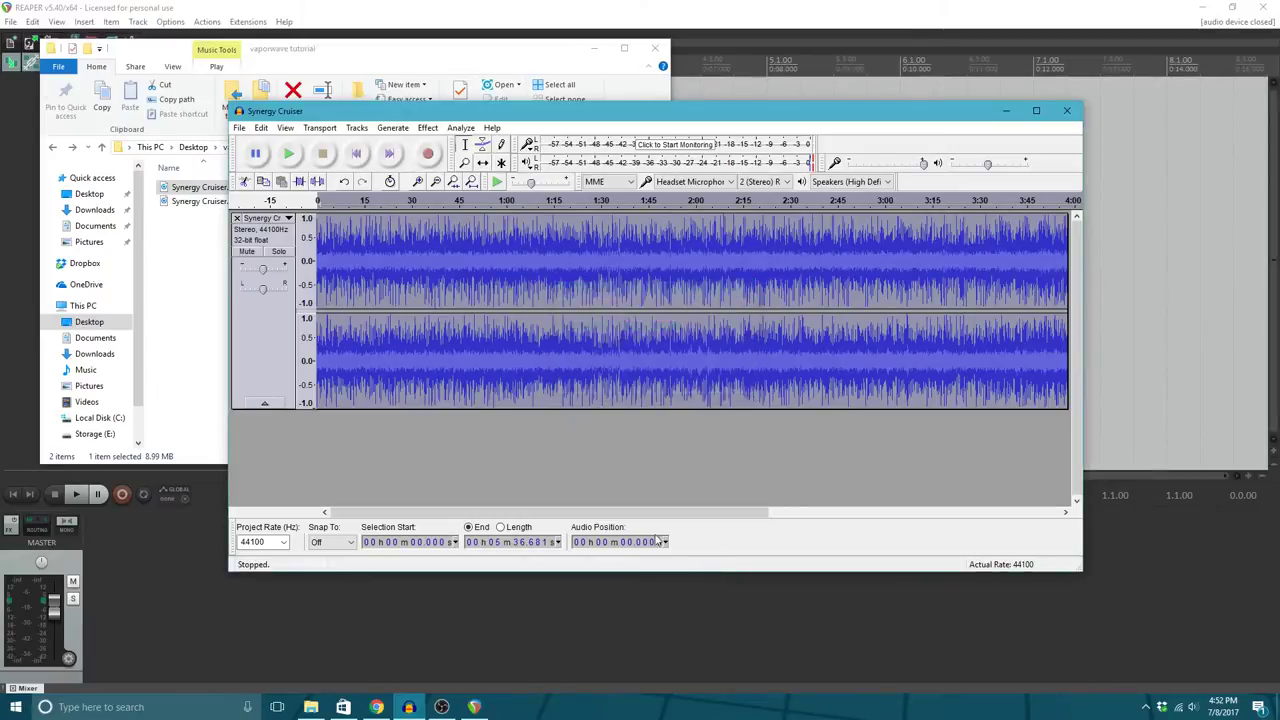
Step: Close the Synergy Cruiser project in Audacity without saving its changes
left_click(1068, 116)
left_click(636, 343)
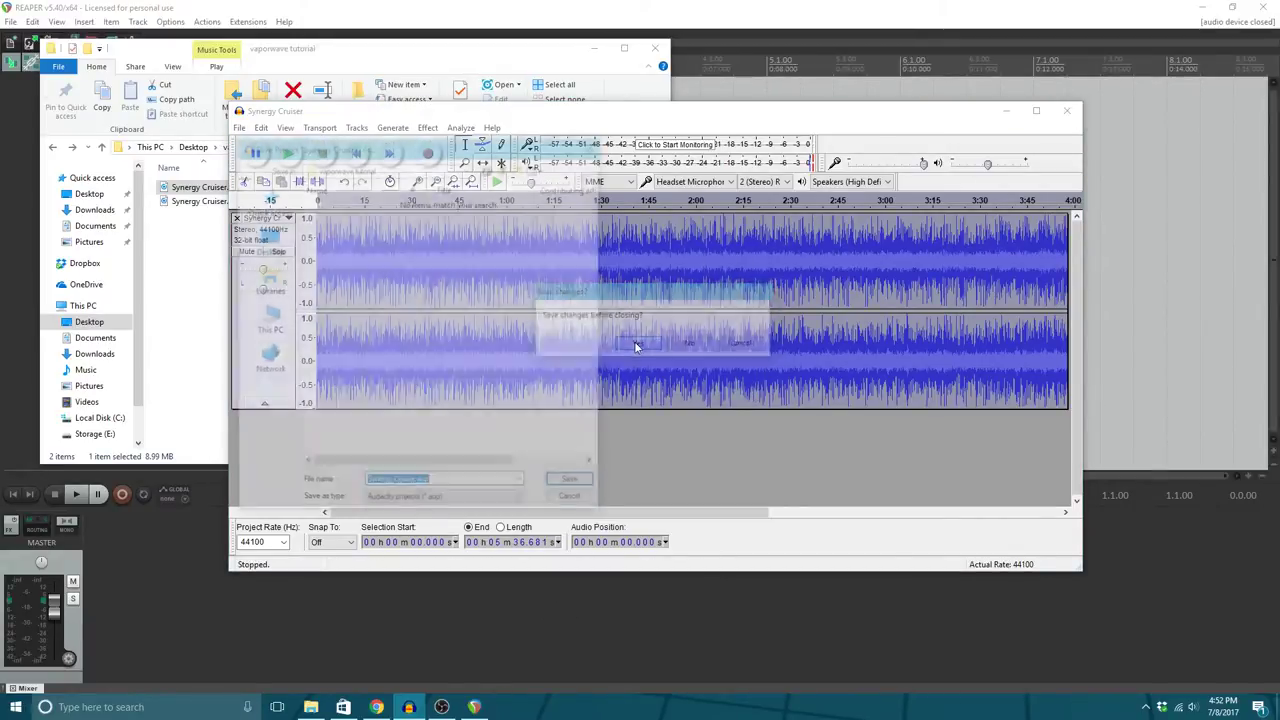
left_click(574, 483)
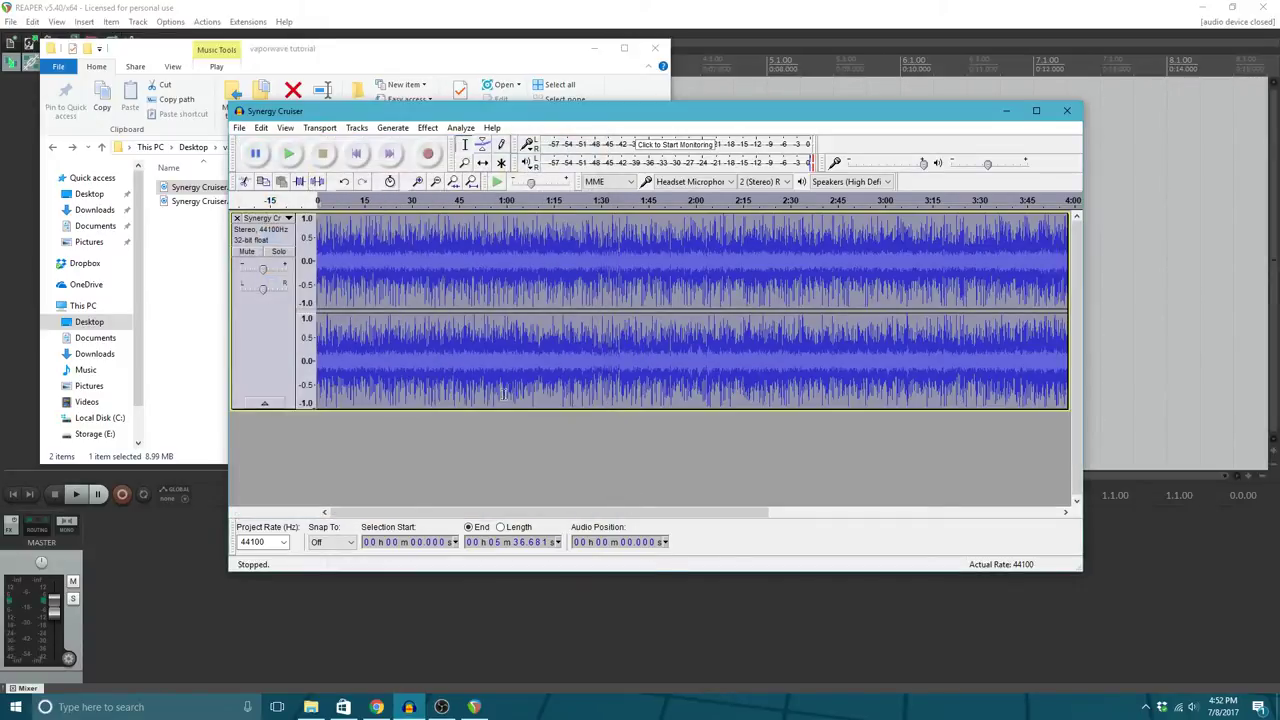
left_click(1066, 113)
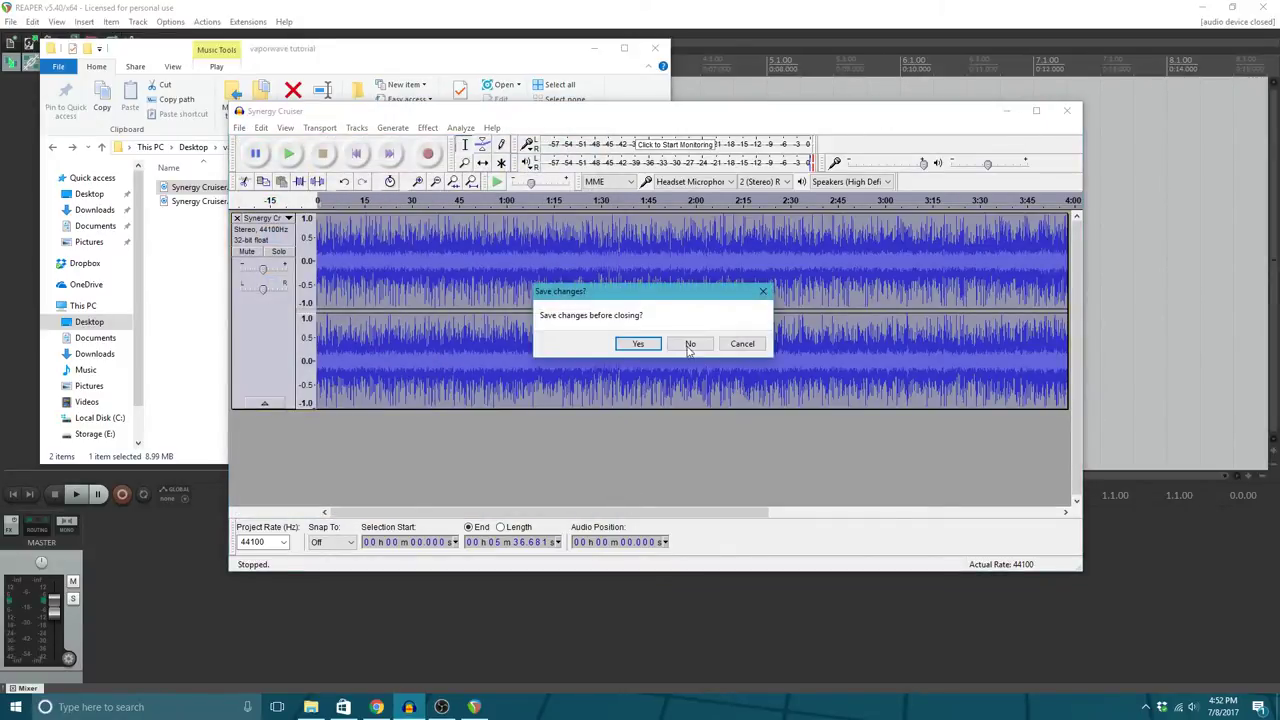
left_click(688, 344)
Step: Bring Synergy Cruiser.wav from the vaporwave tutorial folder into REAPER, close the folder window and move the item to the project start
left_click_drag(225, 203, 709, 266)
left_click(655, 50)
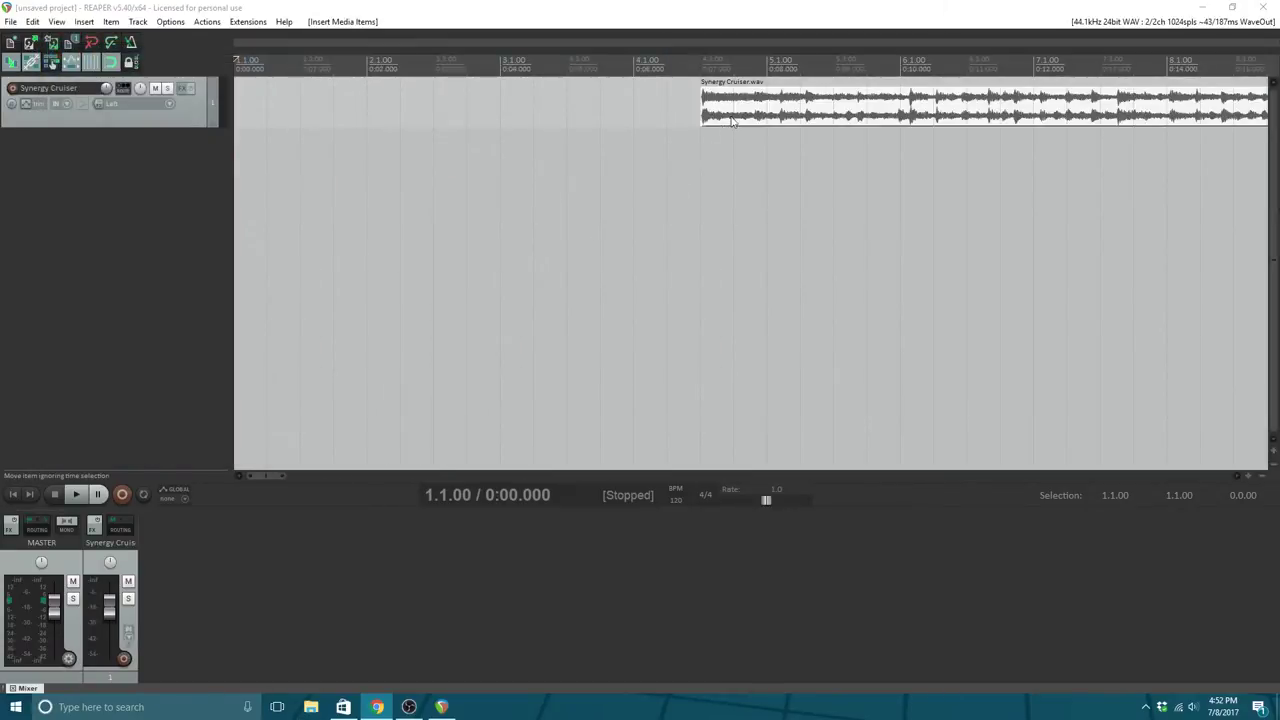
left_click_drag(732, 120, 274, 104)
scroll(351, 214, "down", 10)
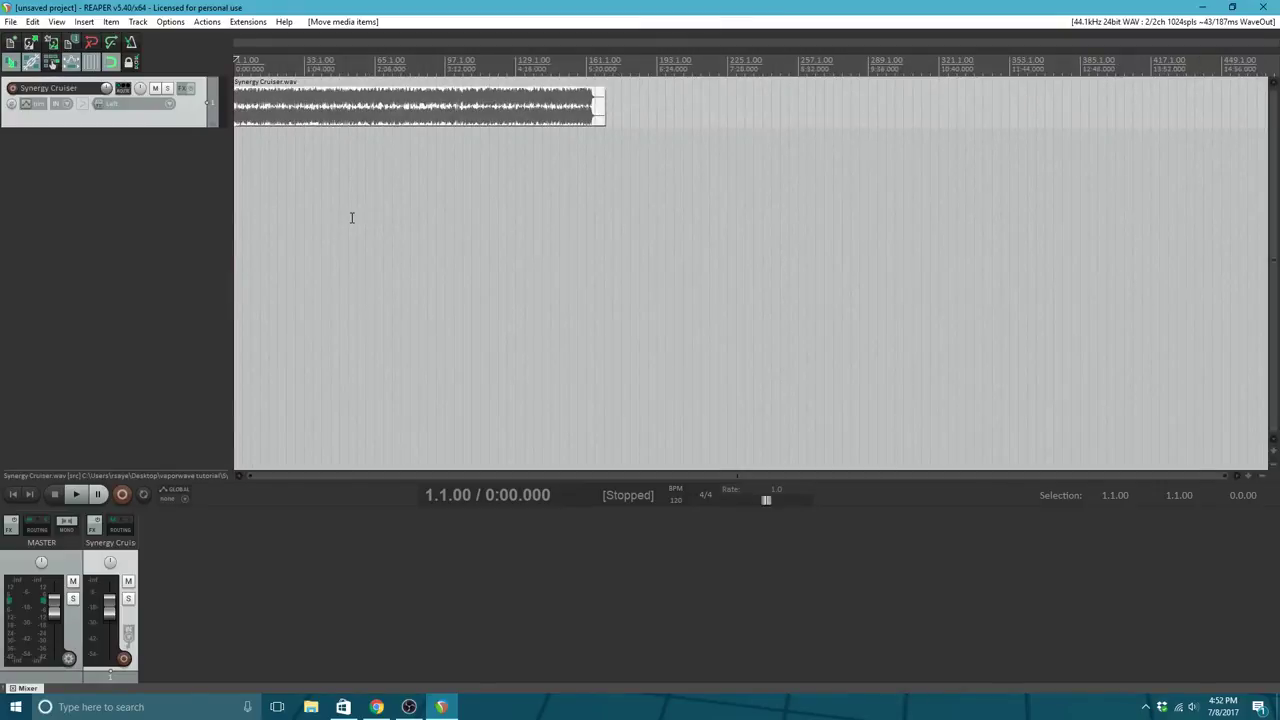
scroll(351, 217, "up", 6)
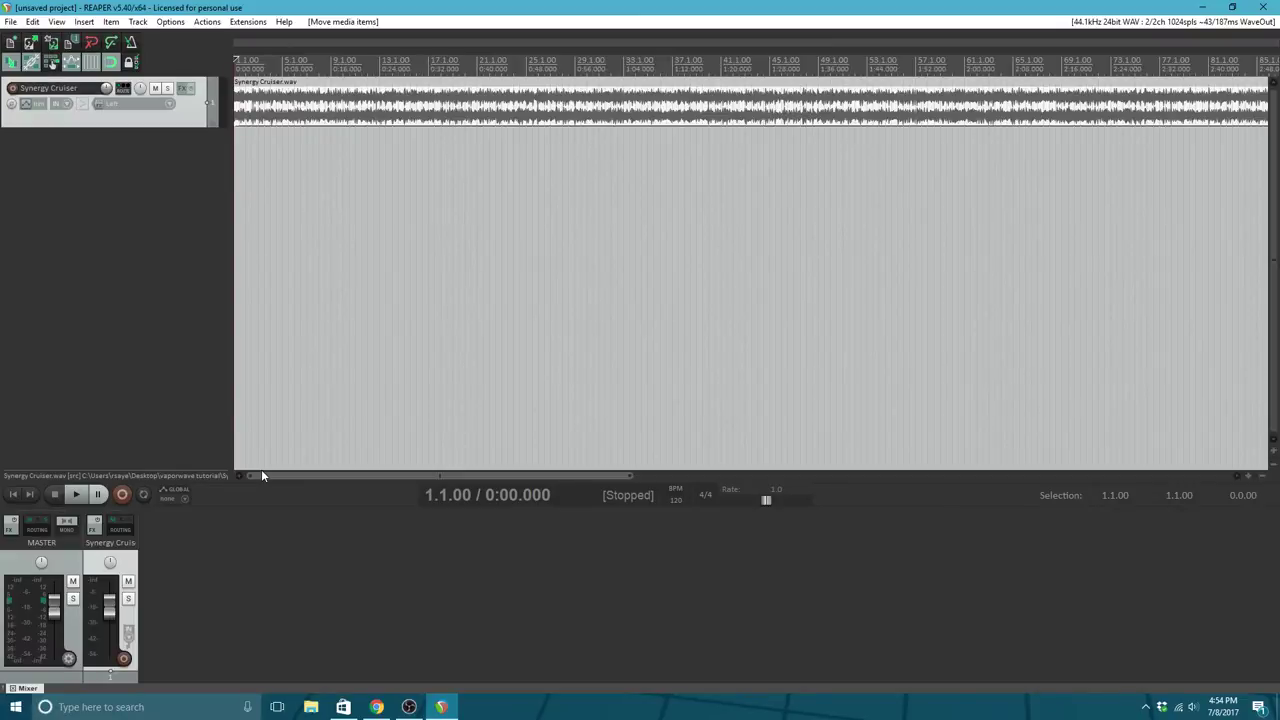
Step: Listen to the opening of the Synergy Cruiser item from the project start for about 23 seconds, then stop playback
left_click(190, 360)
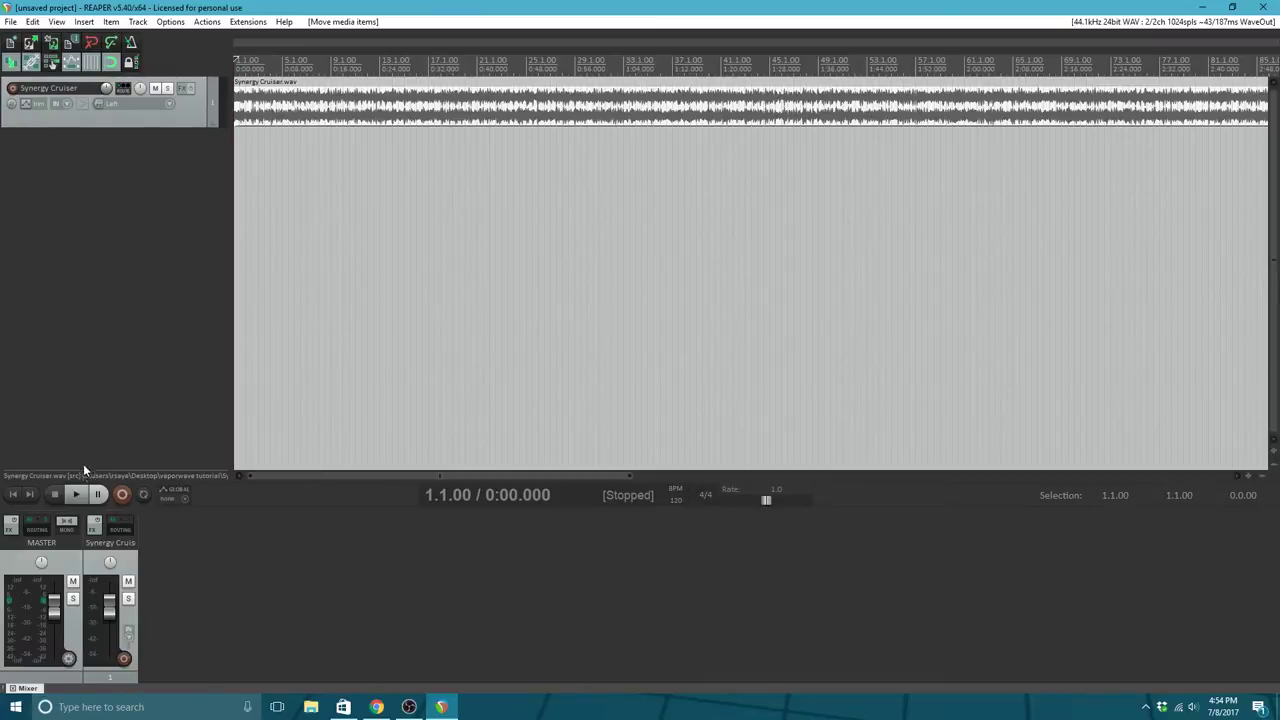
left_click(79, 497)
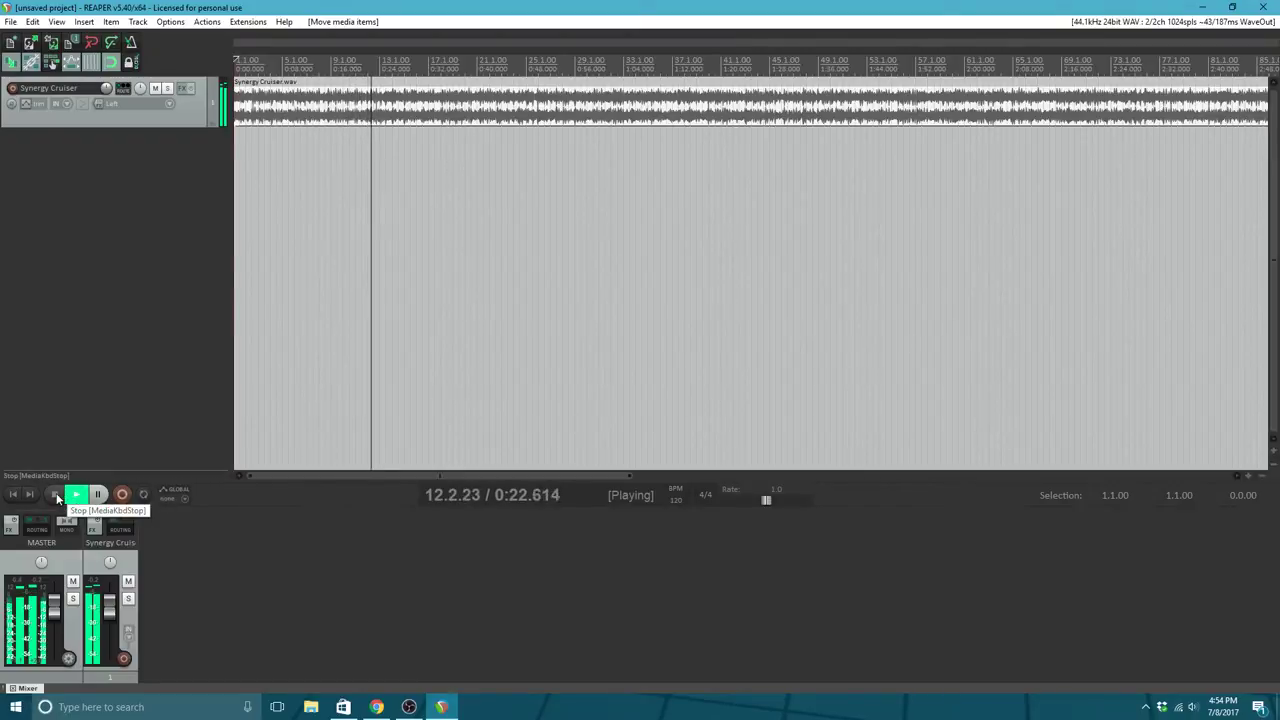
left_click(56, 493)
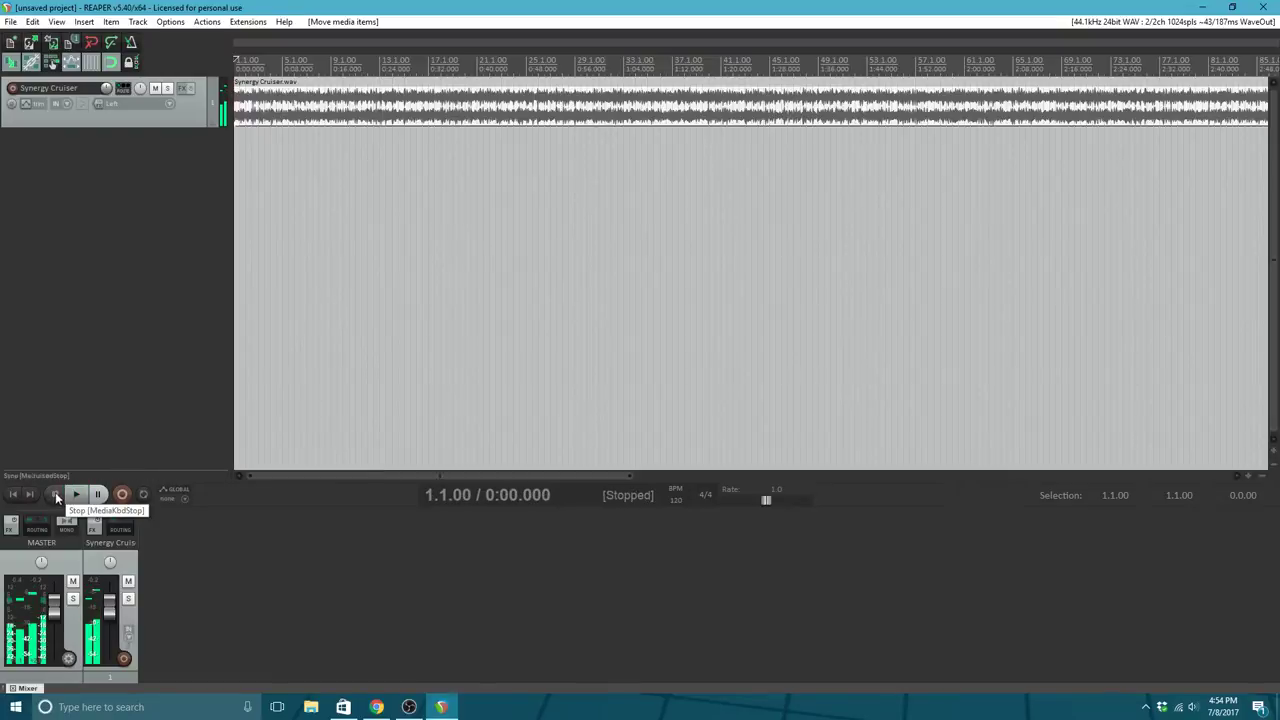
Step: Place the edit cursor just before the beat near 0:25, at about 0:24.895, and play briefly from there
left_click(385, 100)
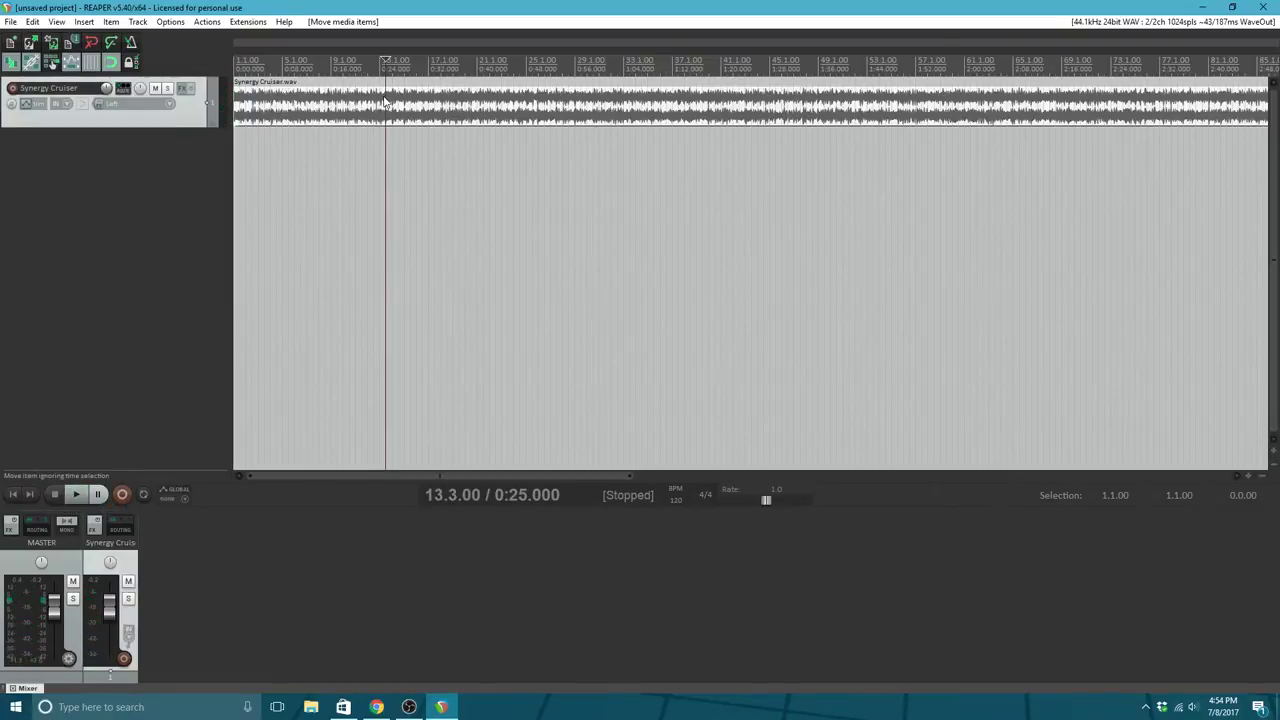
scroll(383, 122, "up", 5)
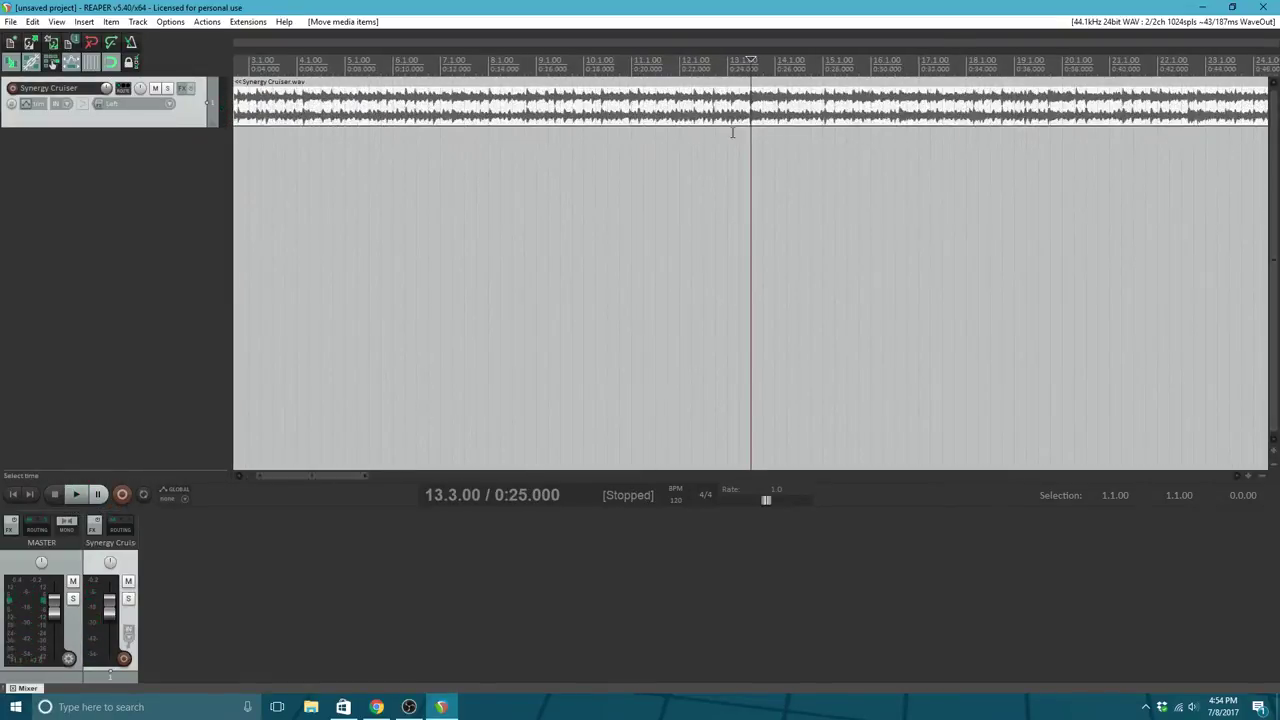
scroll(737, 125, "up", 4)
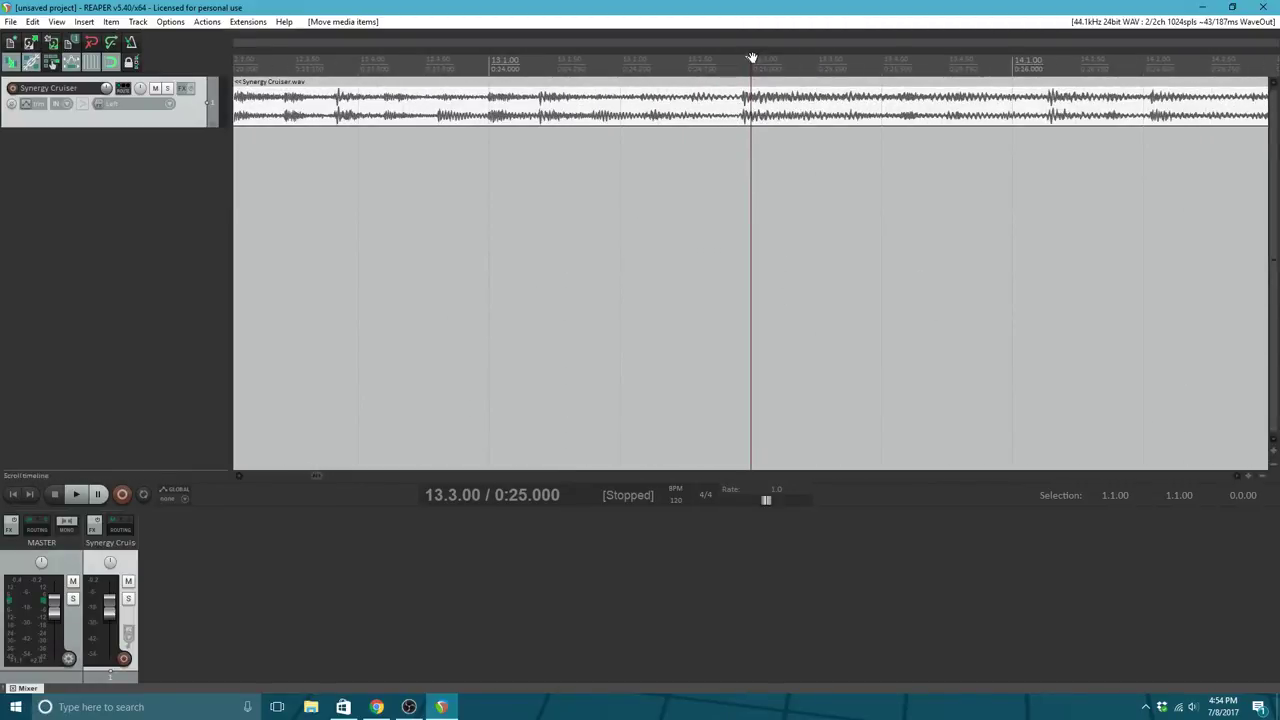
left_click_drag(751, 57, 723, 55)
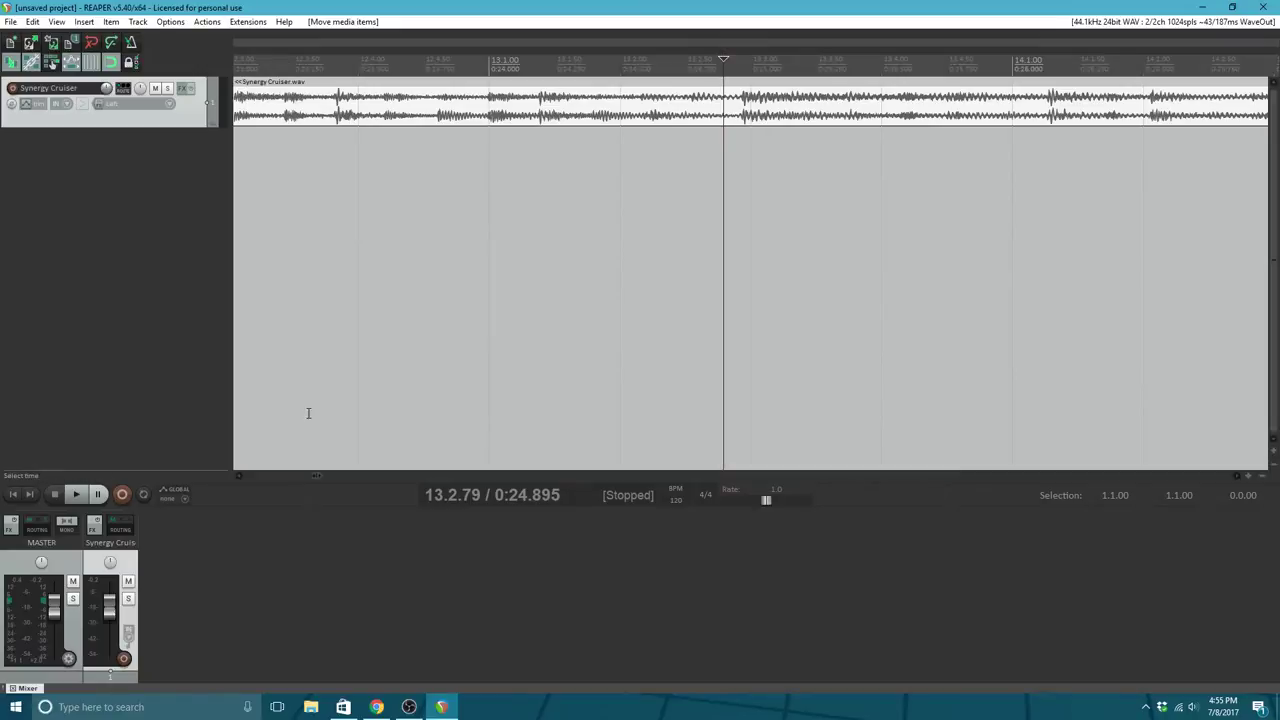
left_click(76, 495)
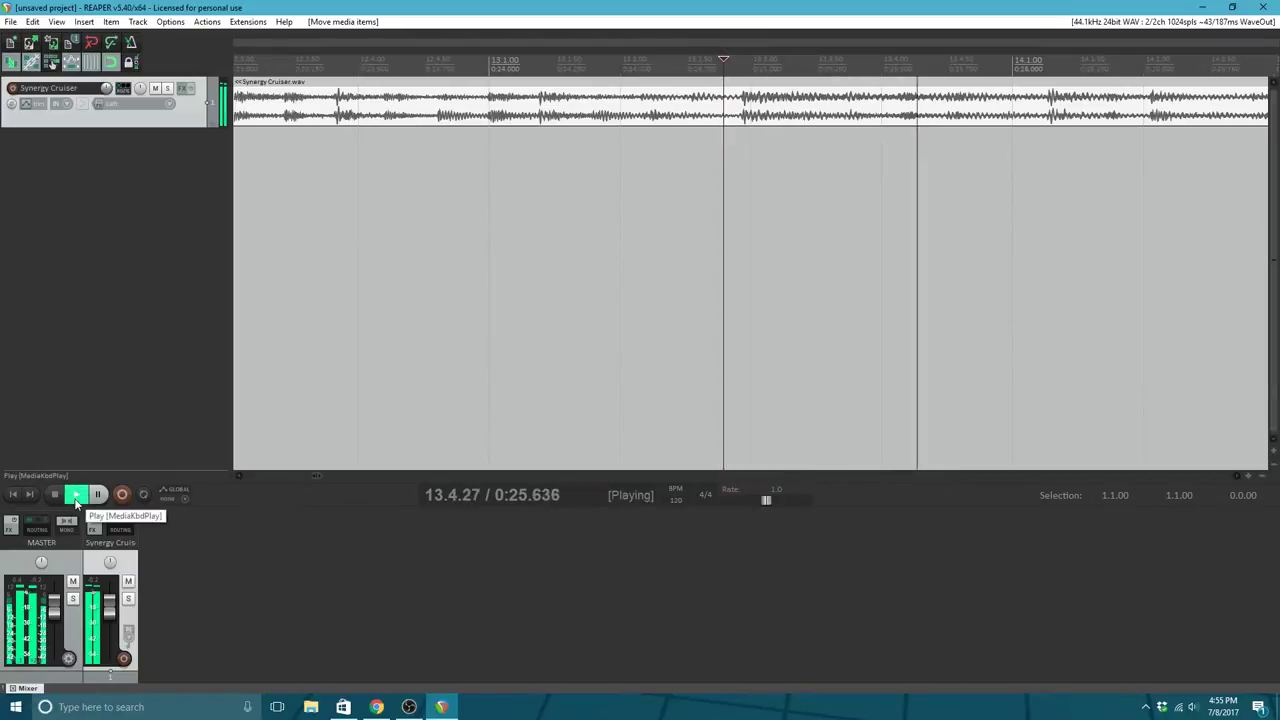
scroll(560, 329, "down", 5)
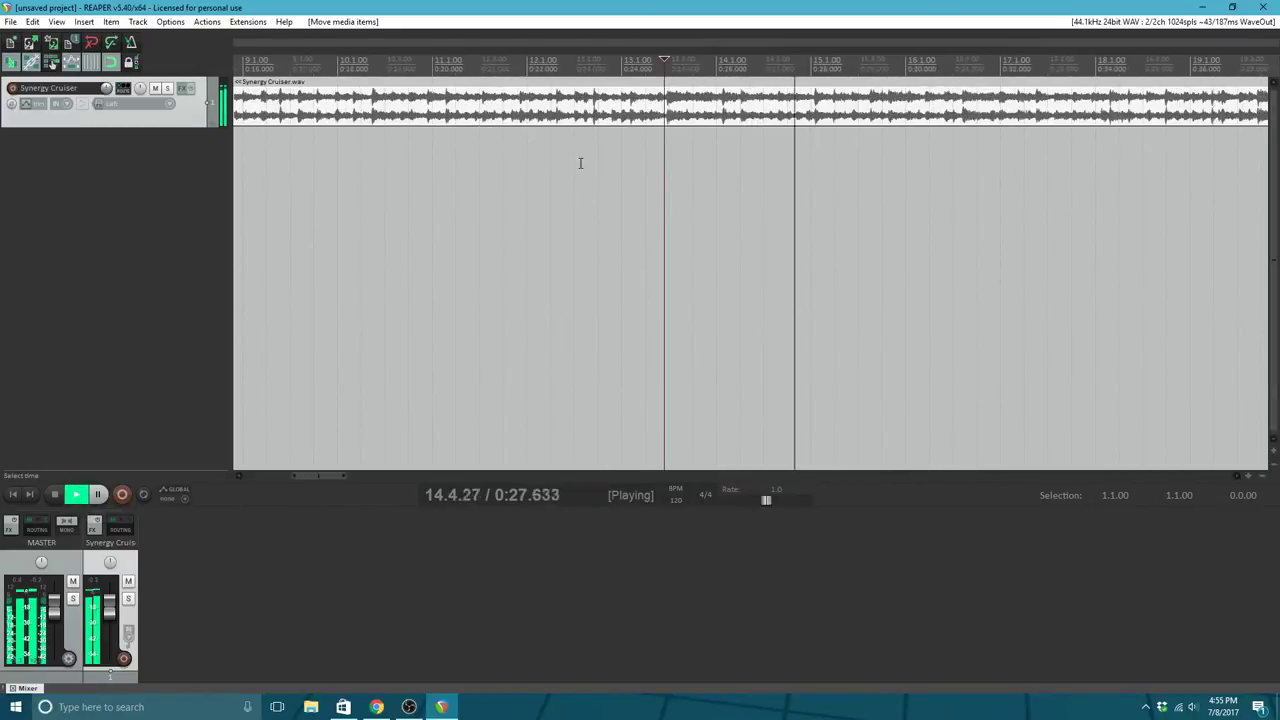
key("space")
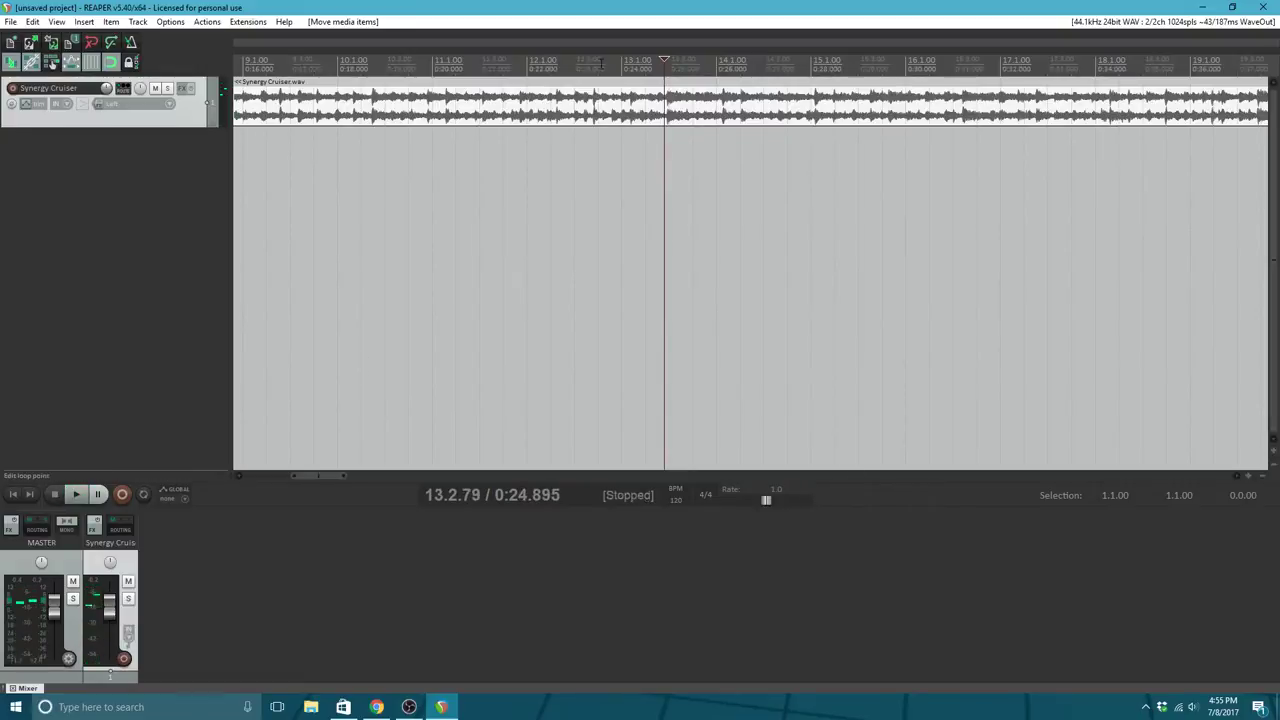
Step: Move the edit cursor back to 0:23.500 and audition the track briefly from that point
left_click(599, 63)
left_click(76, 494)
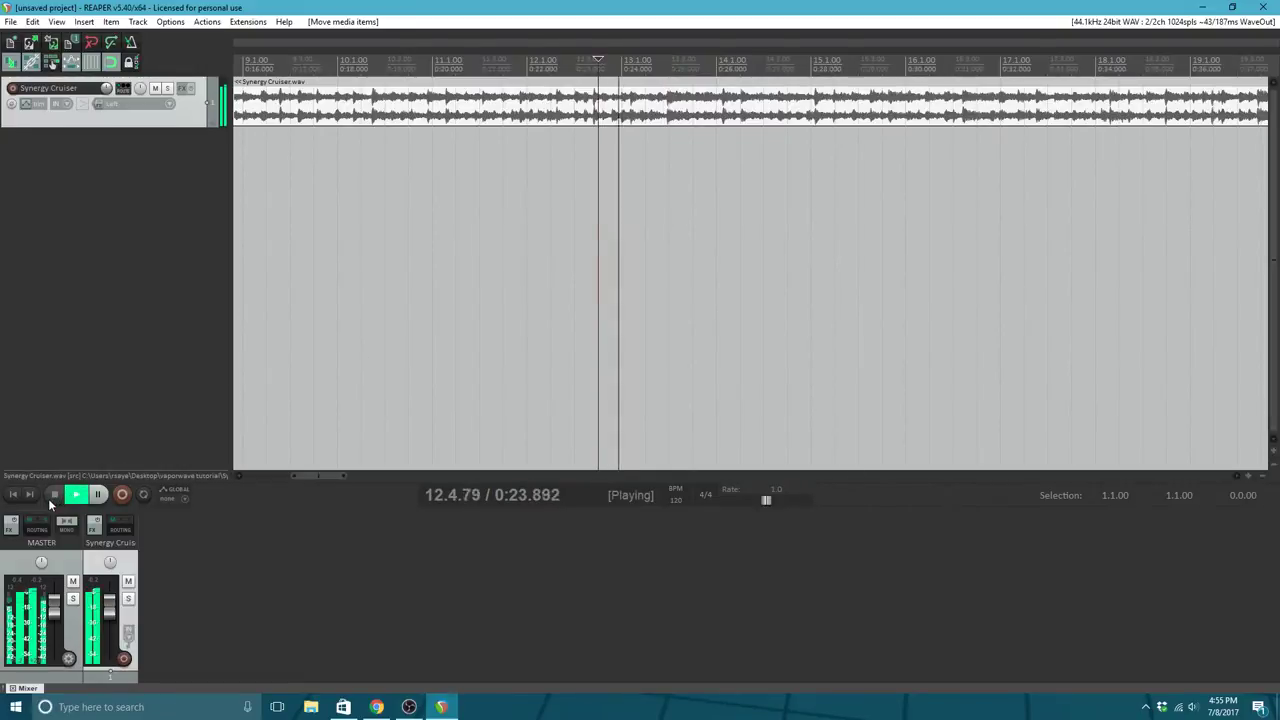
left_click(50, 496)
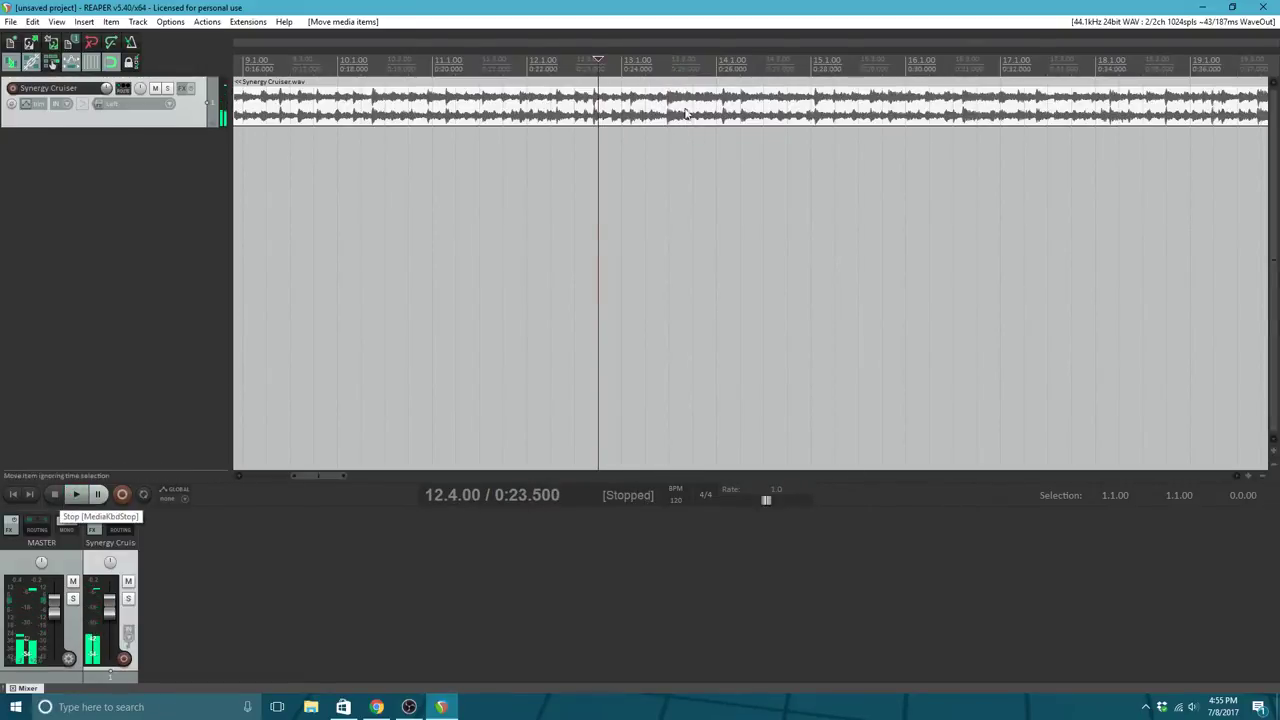
Step: Position the edit cursor precisely before the onset of the beat near 0:25, at about 0:24.958
left_click(668, 121)
scroll(668, 121, "up", 5)
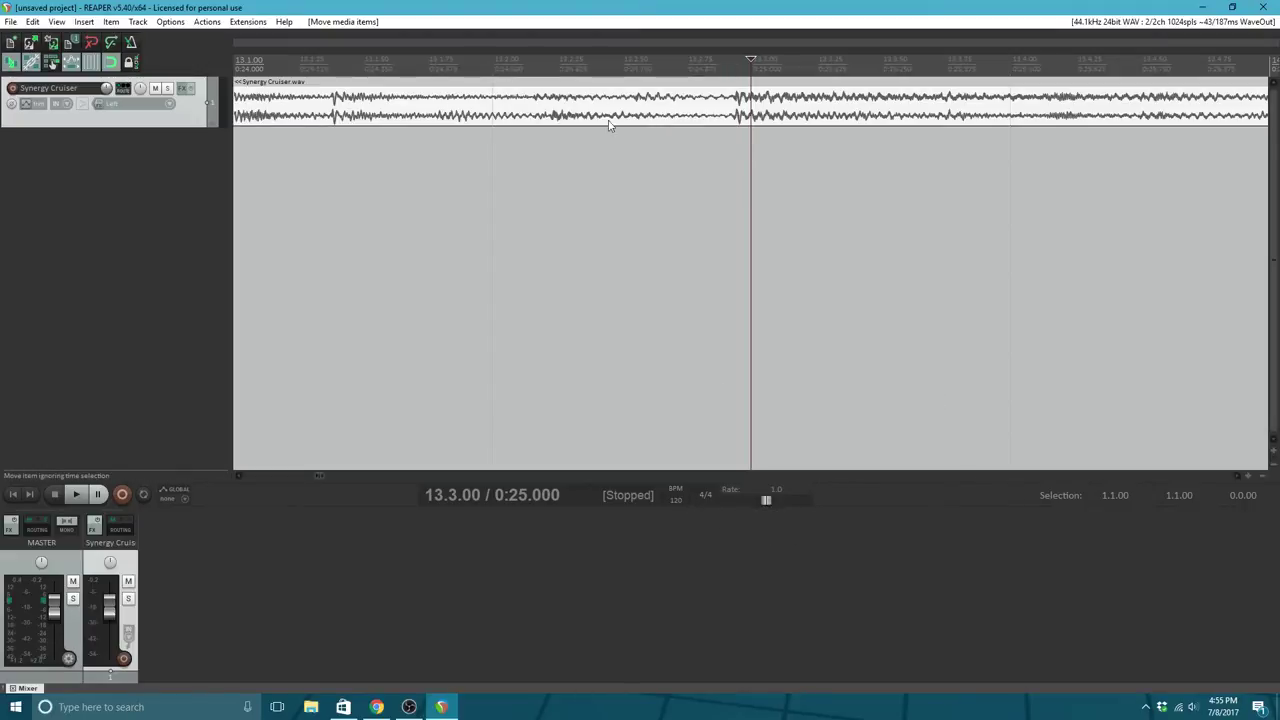
scroll(737, 112, "up", 4)
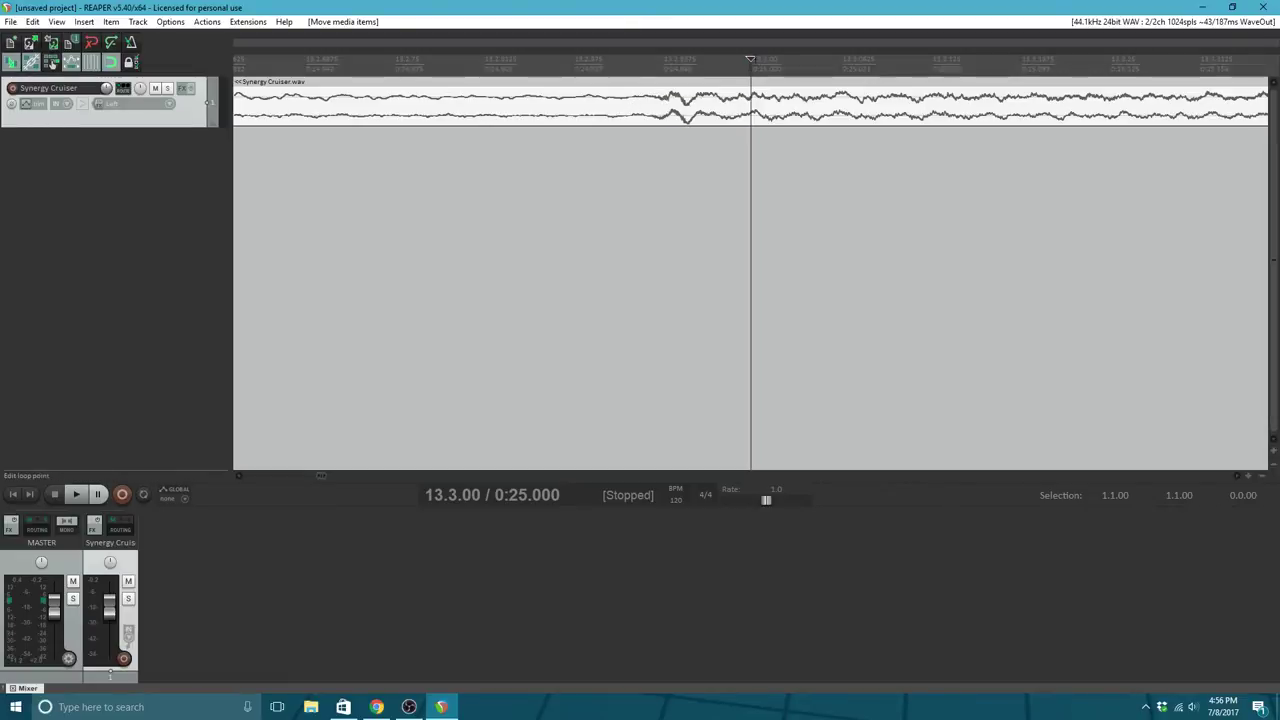
left_click_drag(752, 59, 630, 60)
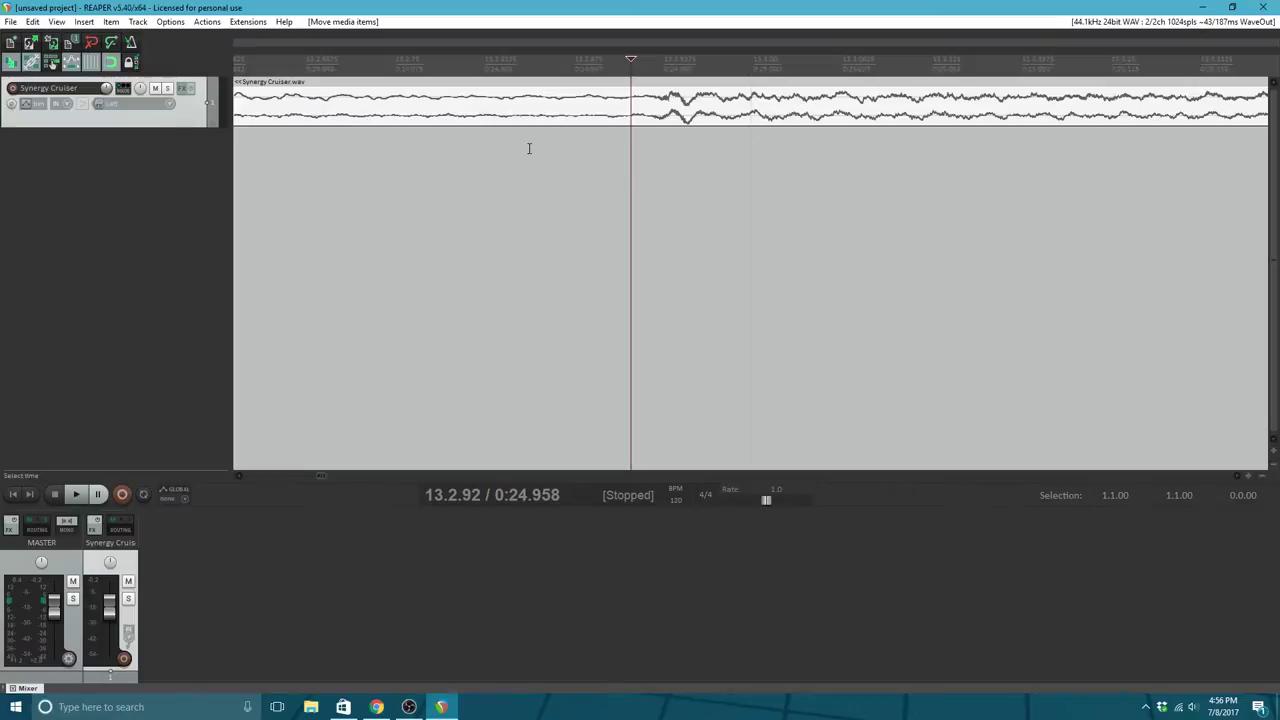
Step: Split the Synergy Cruiser item at the edit cursor, at 0:24.958 just before the beat
scroll(630, 133, "up", 1)
scroll(630, 133, "down", 4)
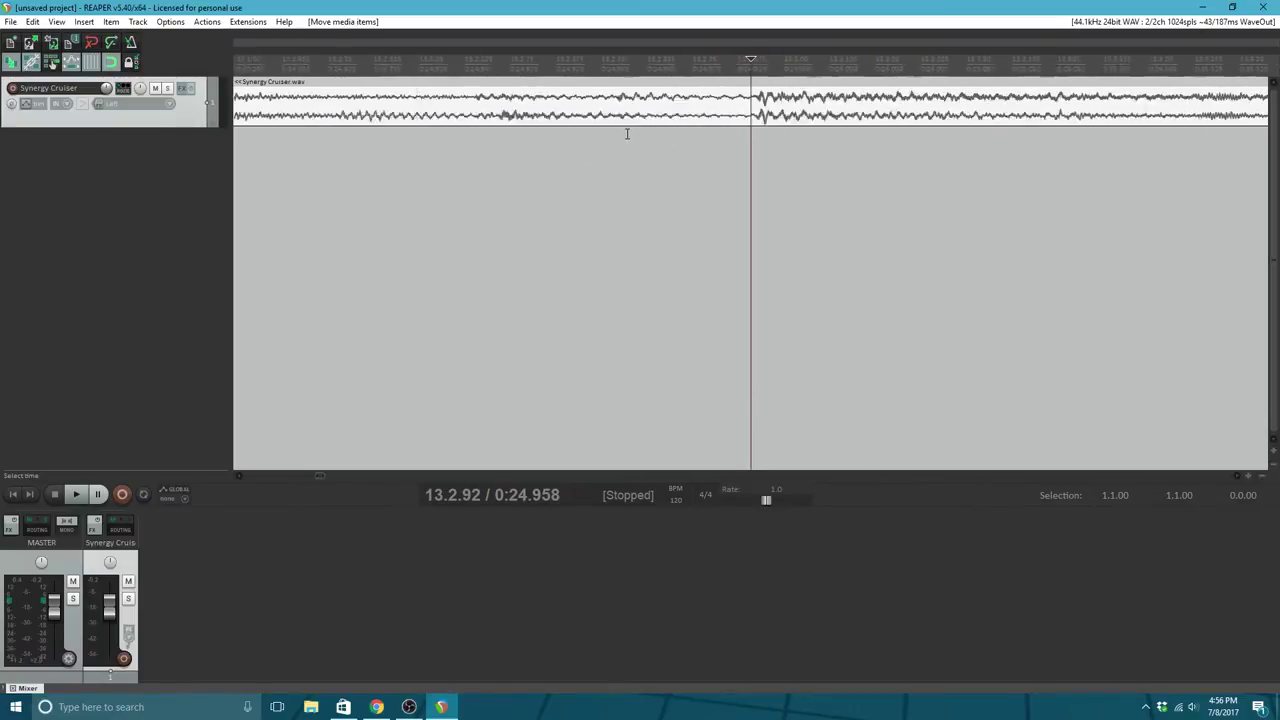
scroll(622, 131, "up", 1)
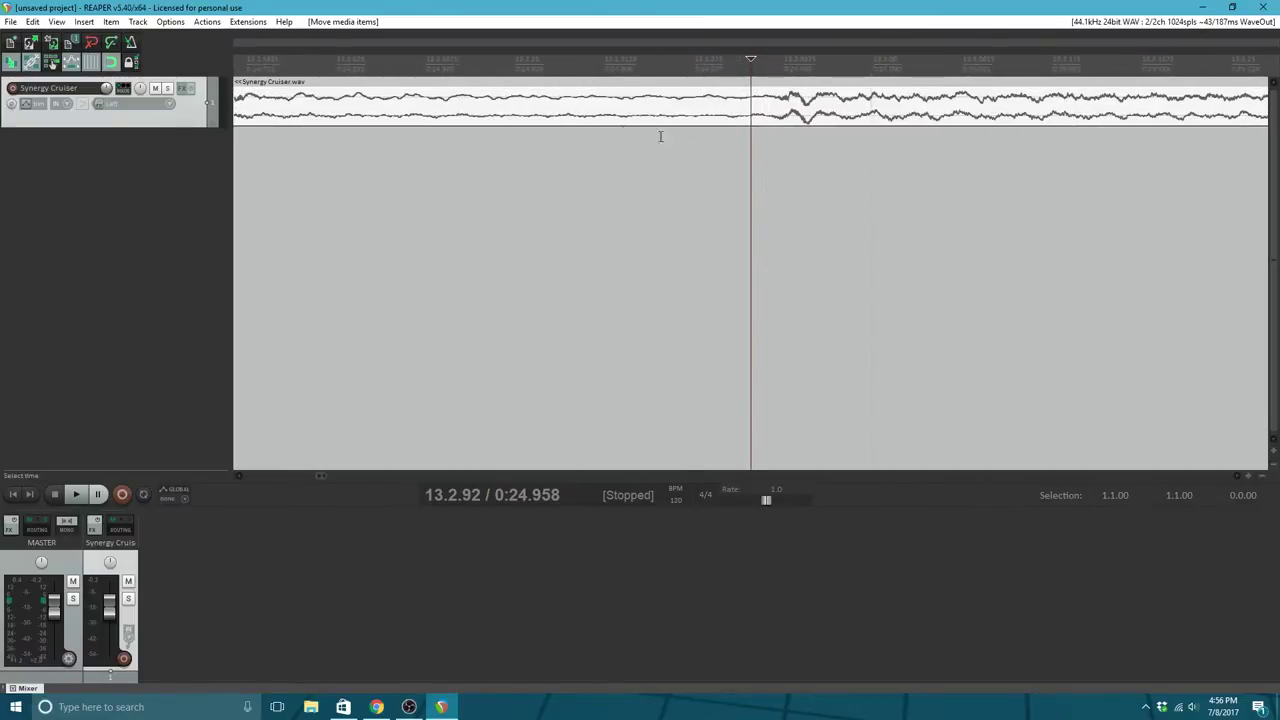
right_click(750, 57)
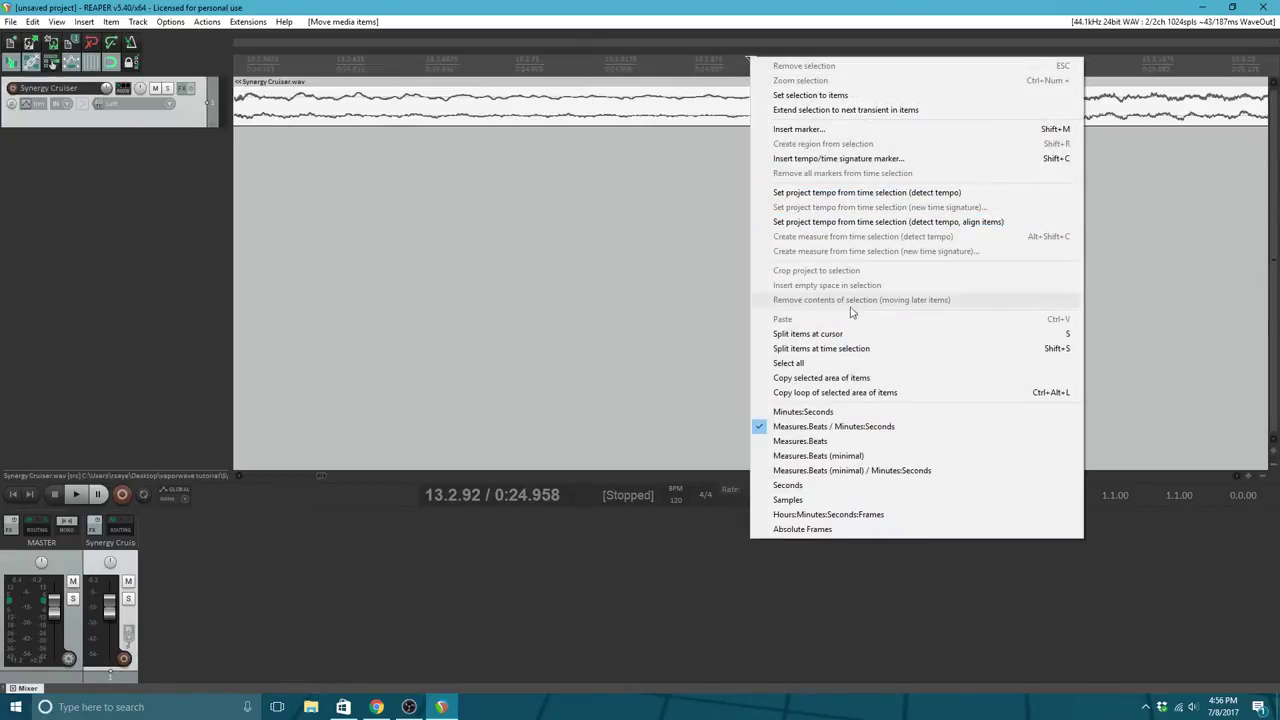
left_click(808, 333)
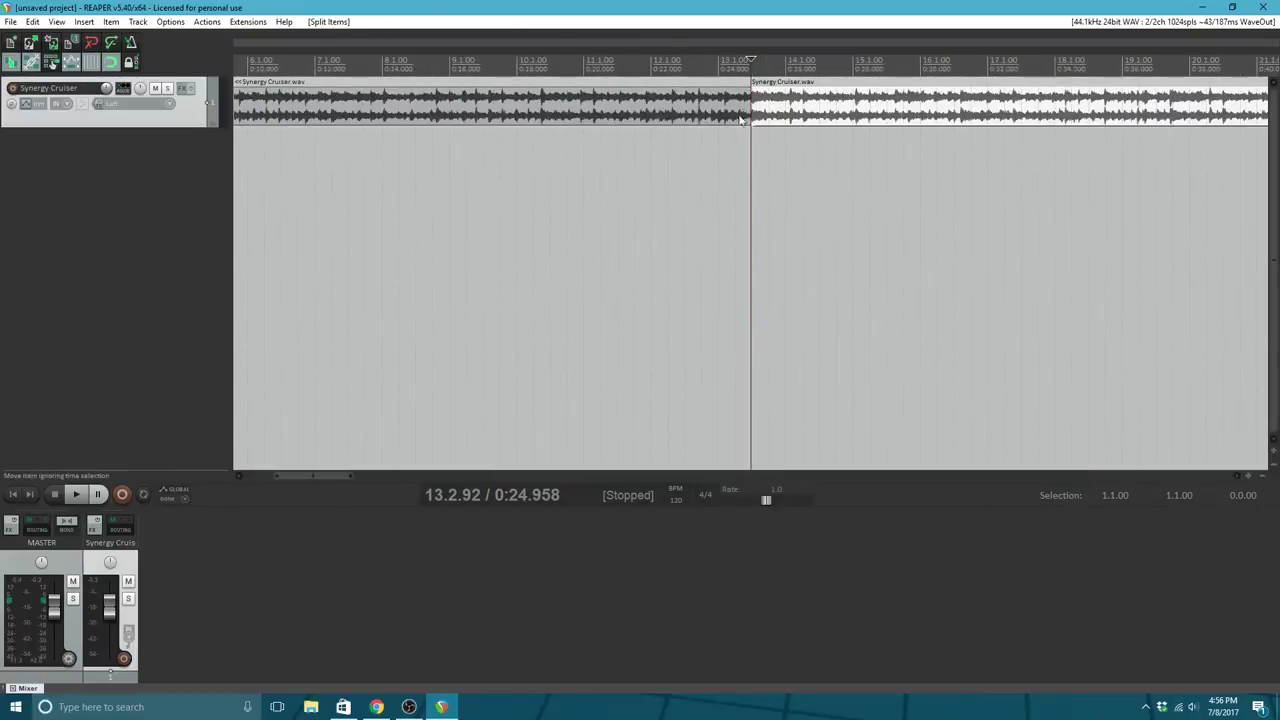
Step: Shift the remainder of the track to about 0:36 and paste a copy of the opening segment at 0:25.500
left_click_drag(808, 105, 1195, 105)
scroll(880, 105, "down", 4)
left_click(518, 110)
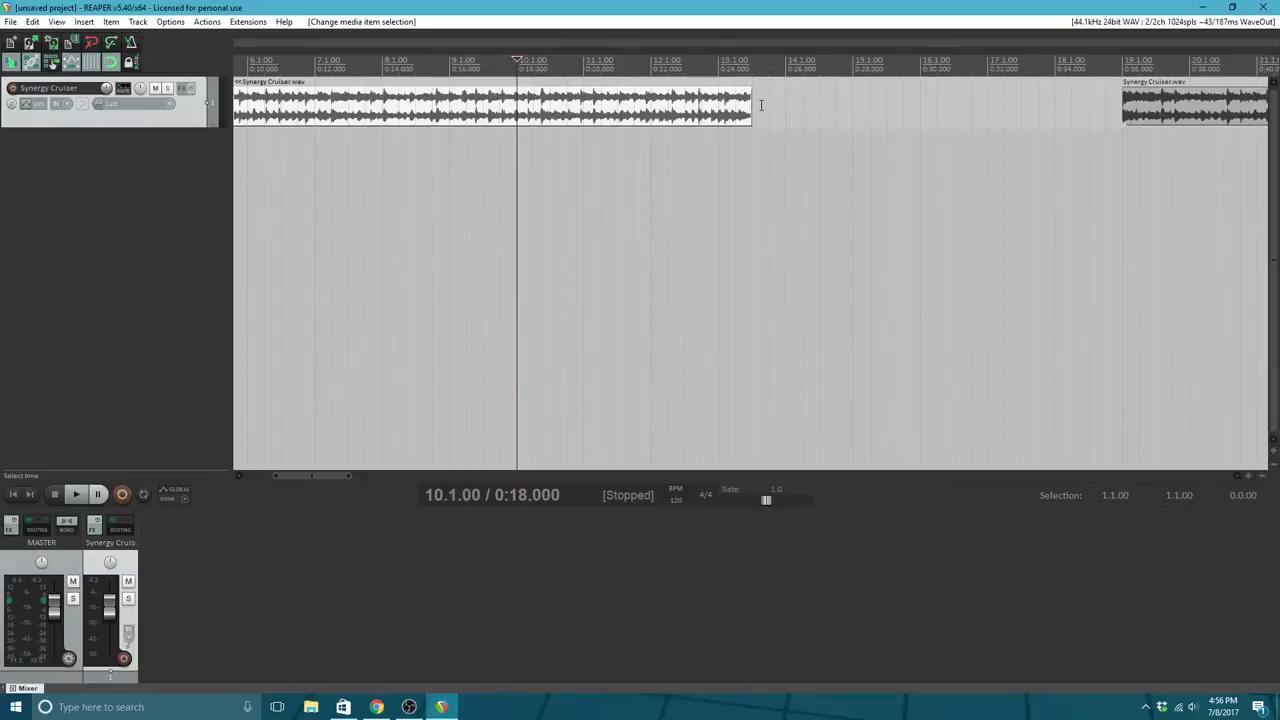
key("ctrl+v")
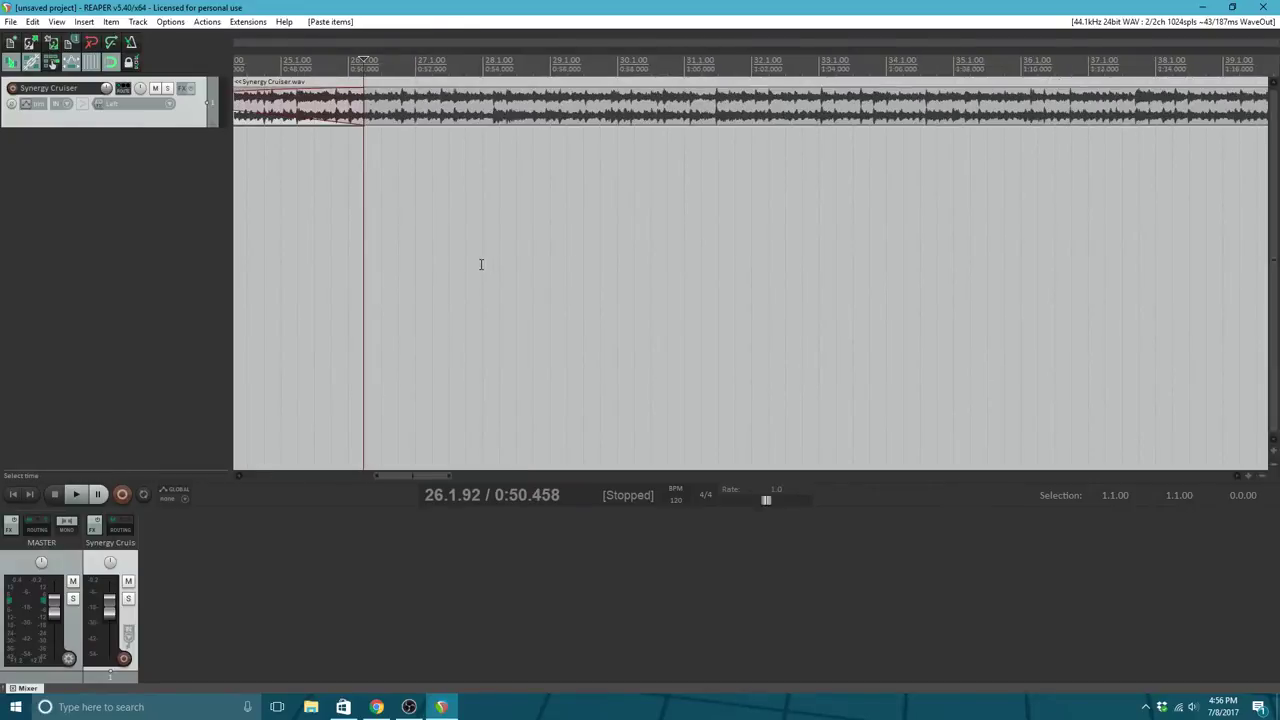
Step: Move the long remainder item clear of the pasted copy, to start at about 1:54
scroll(480, 264, "down", 5)
scroll(480, 264, "down", 2)
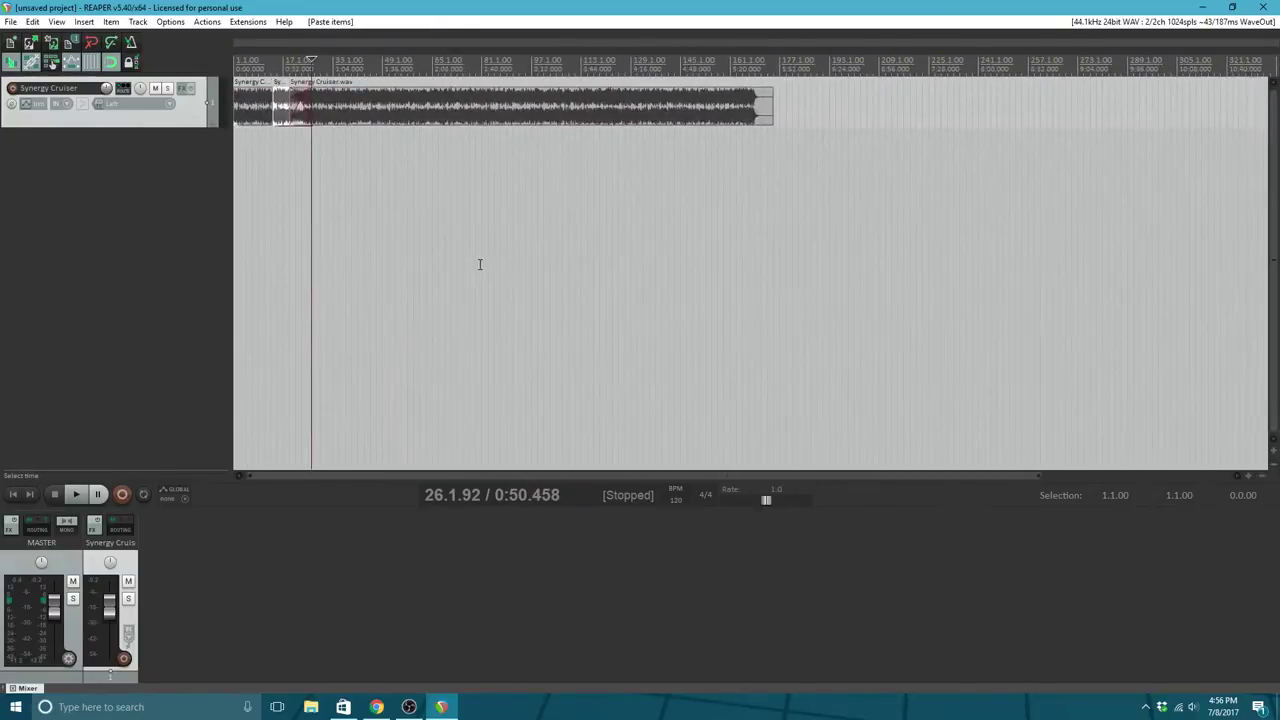
scroll(480, 264, "up", 4)
left_click_drag(706, 116, 1040, 116)
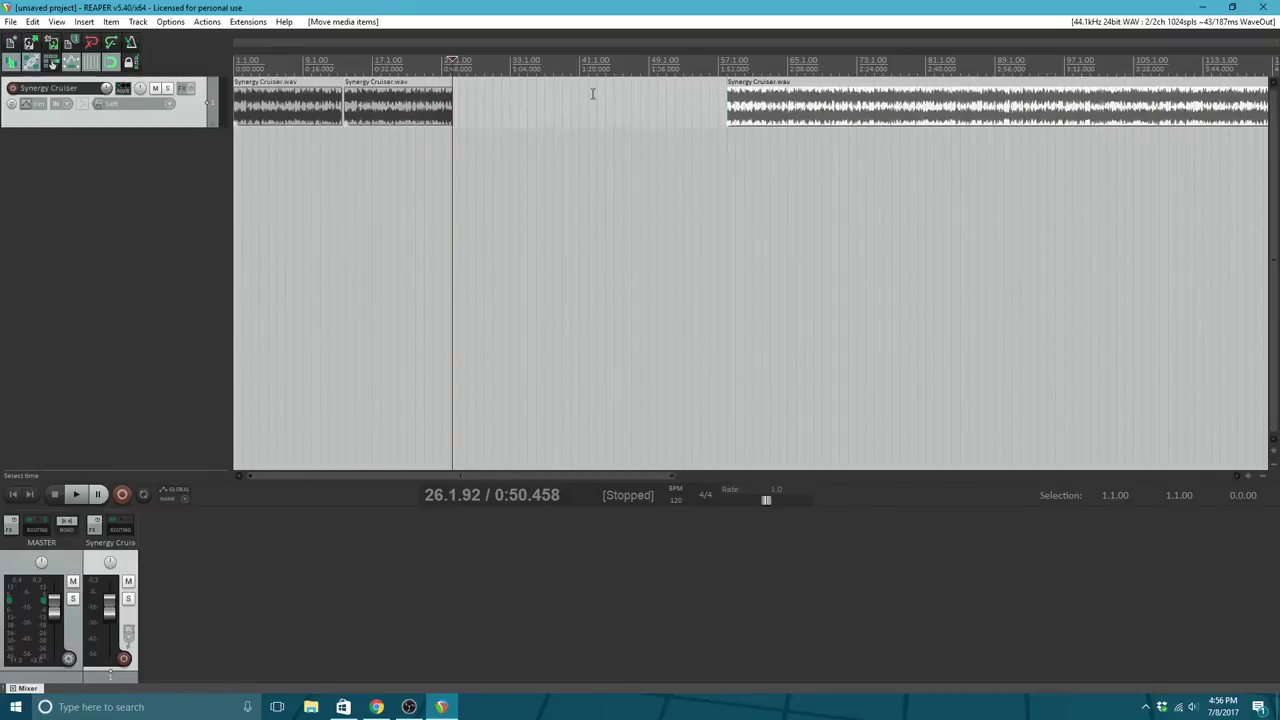
Step: Slide the pasted copy back so it starts at 0:24.958, directly against the end of the opening segment
left_click(367, 104)
scroll(344, 108, "up", 2)
scroll(344, 108, "up", 5)
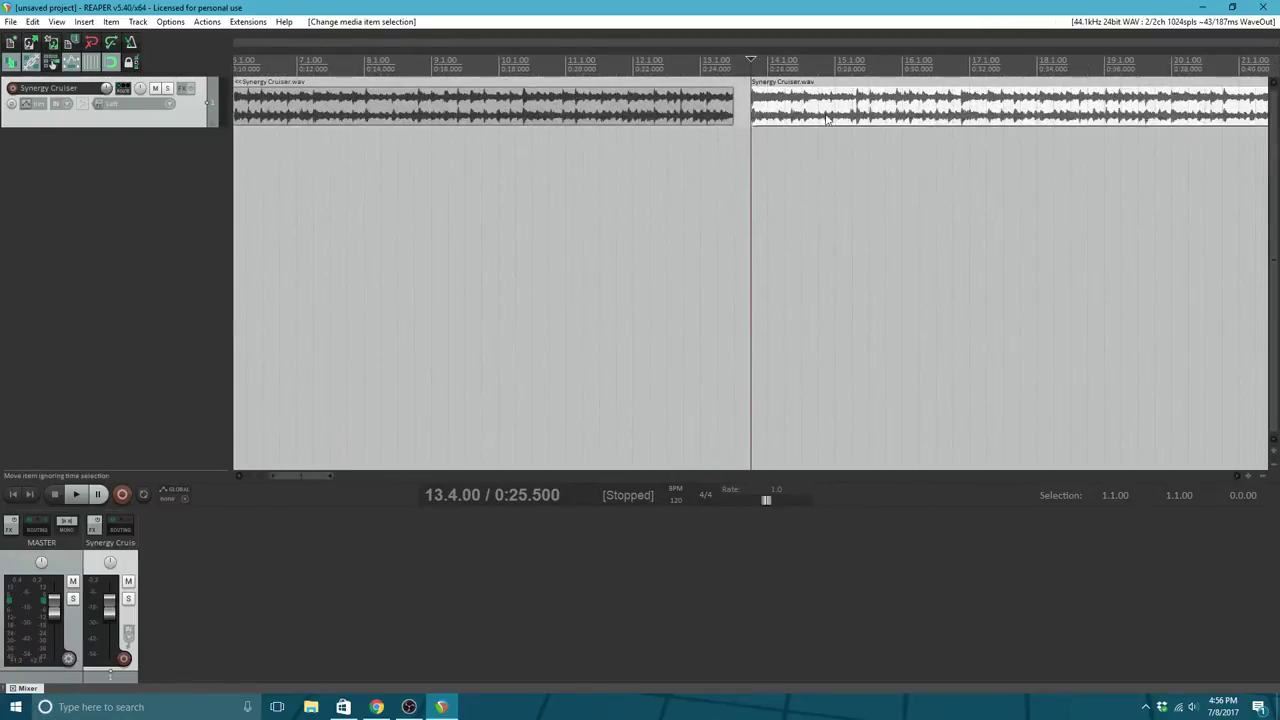
left_click_drag(822, 106, 801, 105)
scroll(625, 206, "up", 5)
scroll(625, 206, "down", 2)
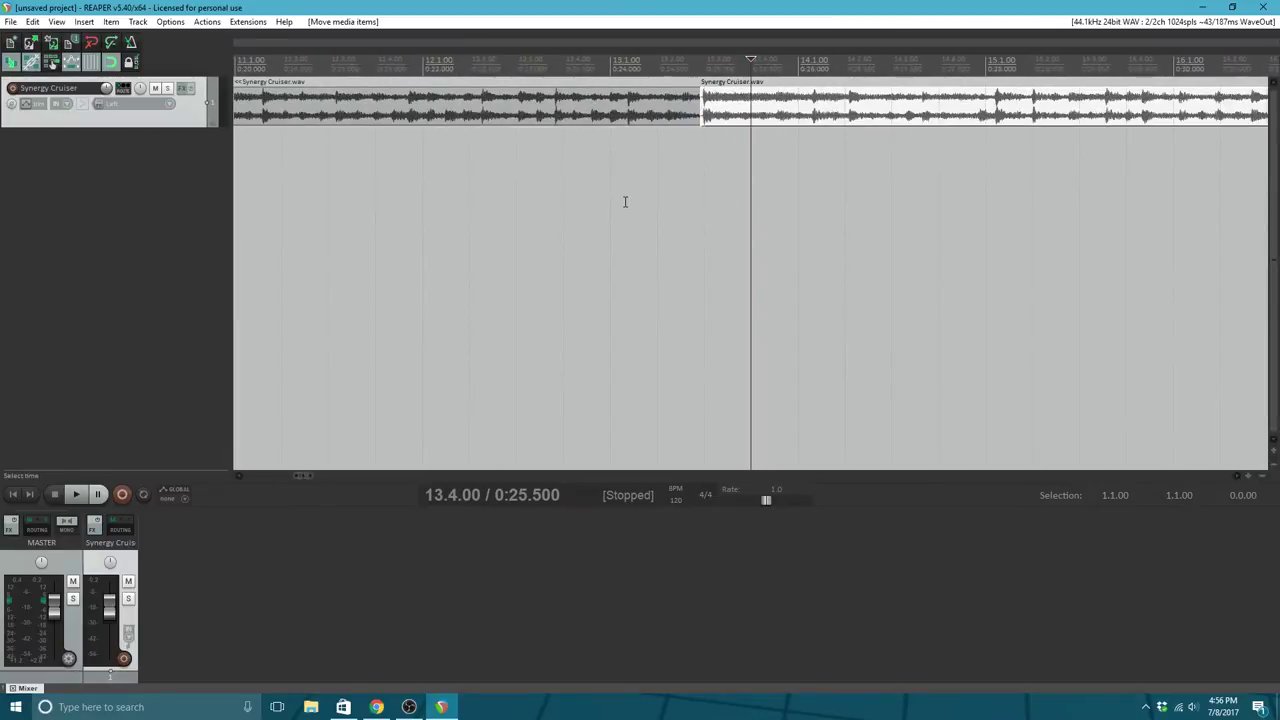
Step: Audition the transition between the first two segments, starting from 0:22.500
left_click(471, 250)
left_click(76, 494)
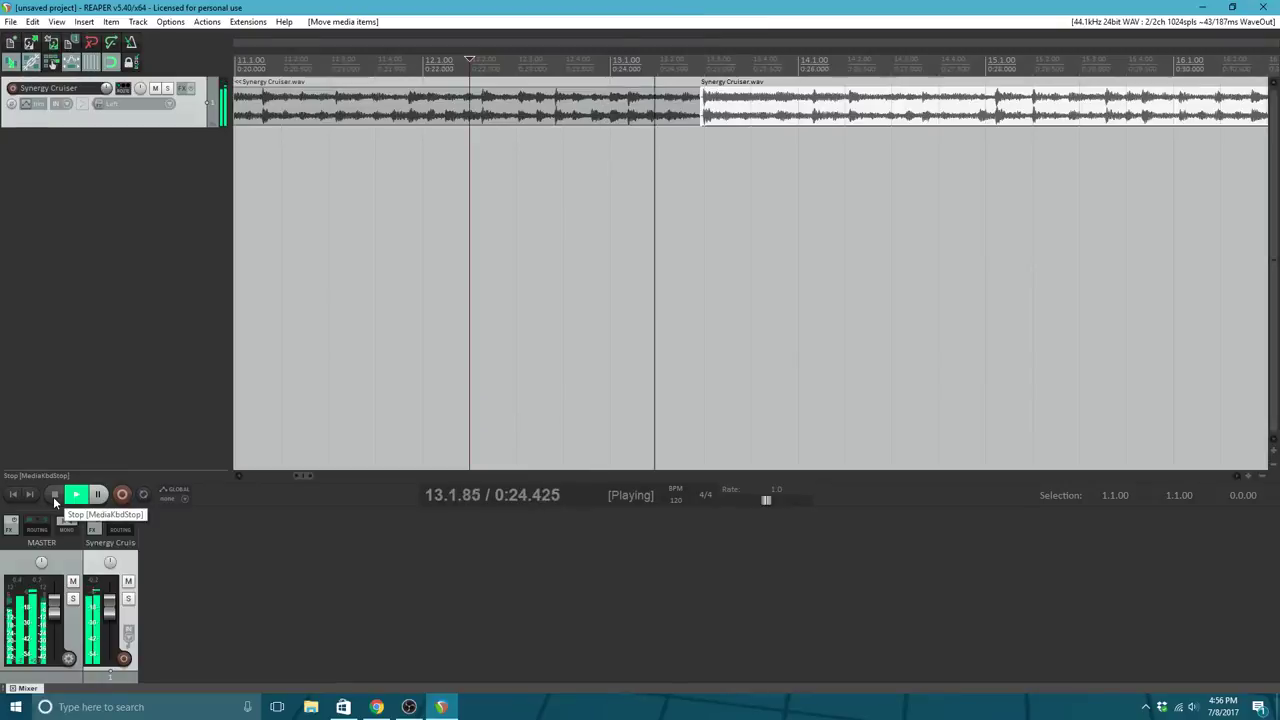
left_click(53, 496)
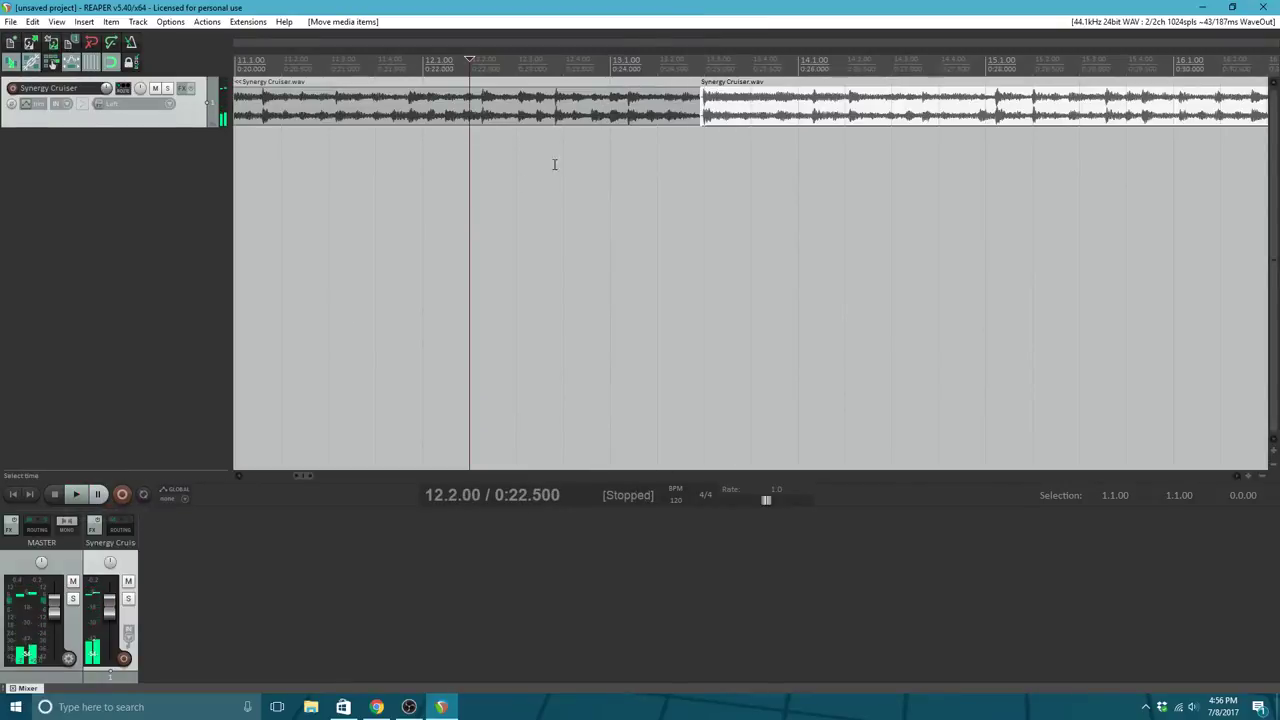
Step: Trim the quiet lead-in of the second segment up to 0:24.990 and close the gap to the opening segment
left_click(705, 110)
scroll(700, 112, "up", 3)
scroll(700, 112, "up", 3)
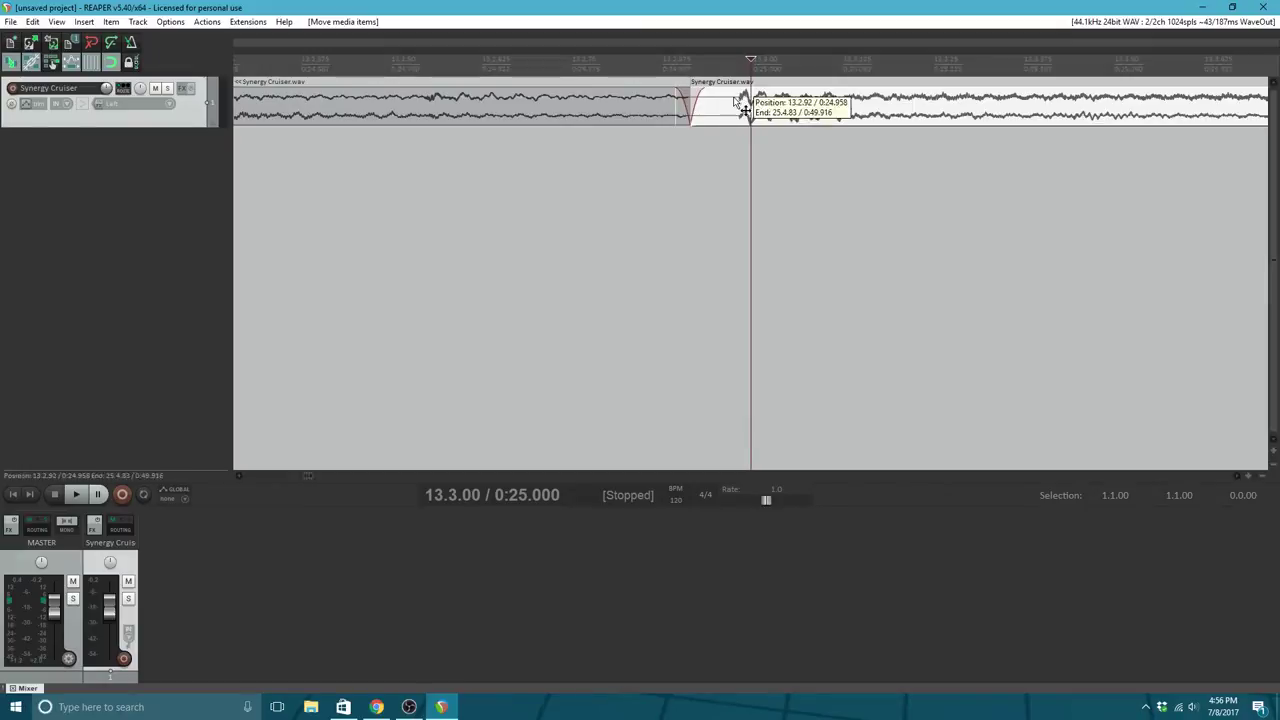
left_click_drag(751, 60, 736, 57)
right_click(736, 60)
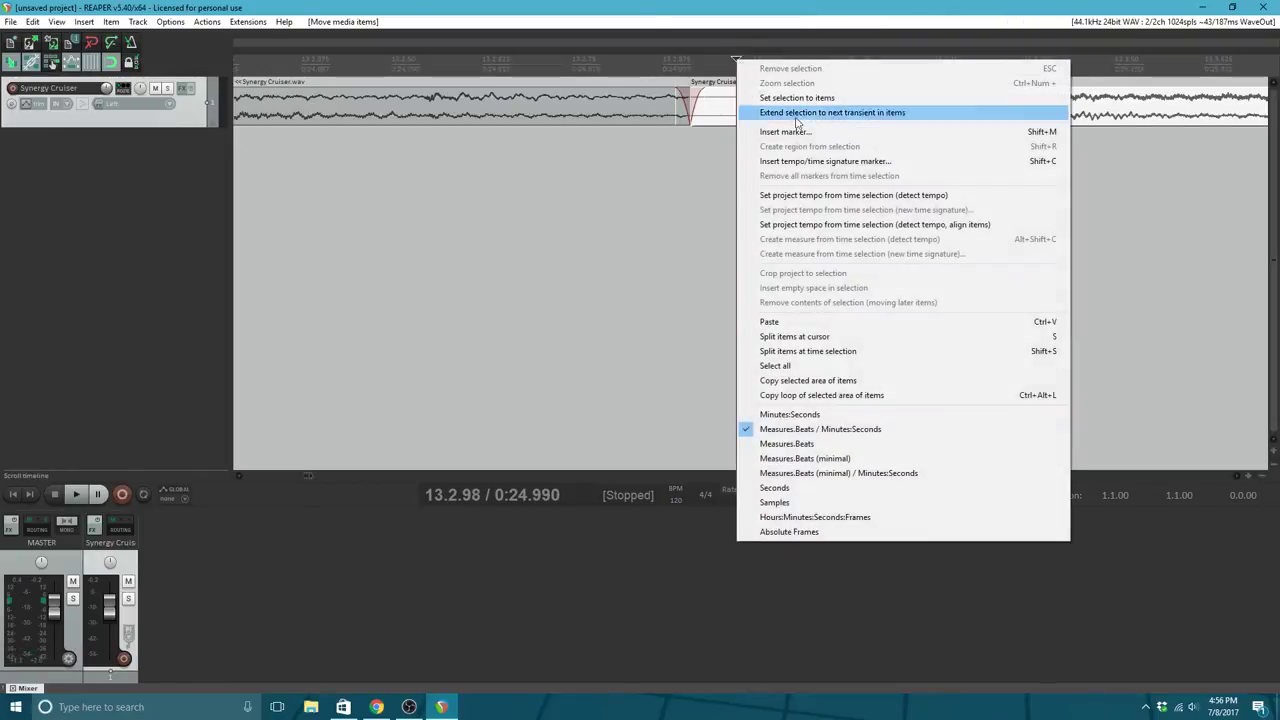
left_click(794, 336)
left_click(720, 121)
key("Delete")
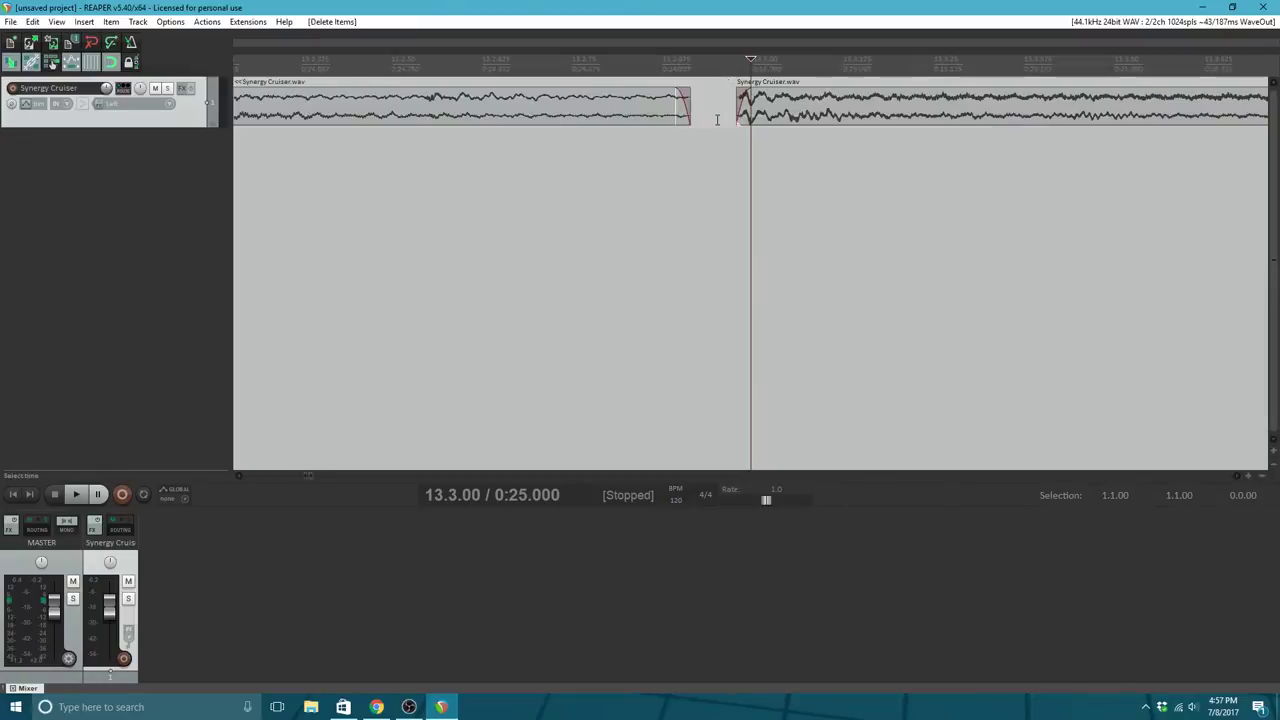
left_click_drag(759, 121, 738, 121)
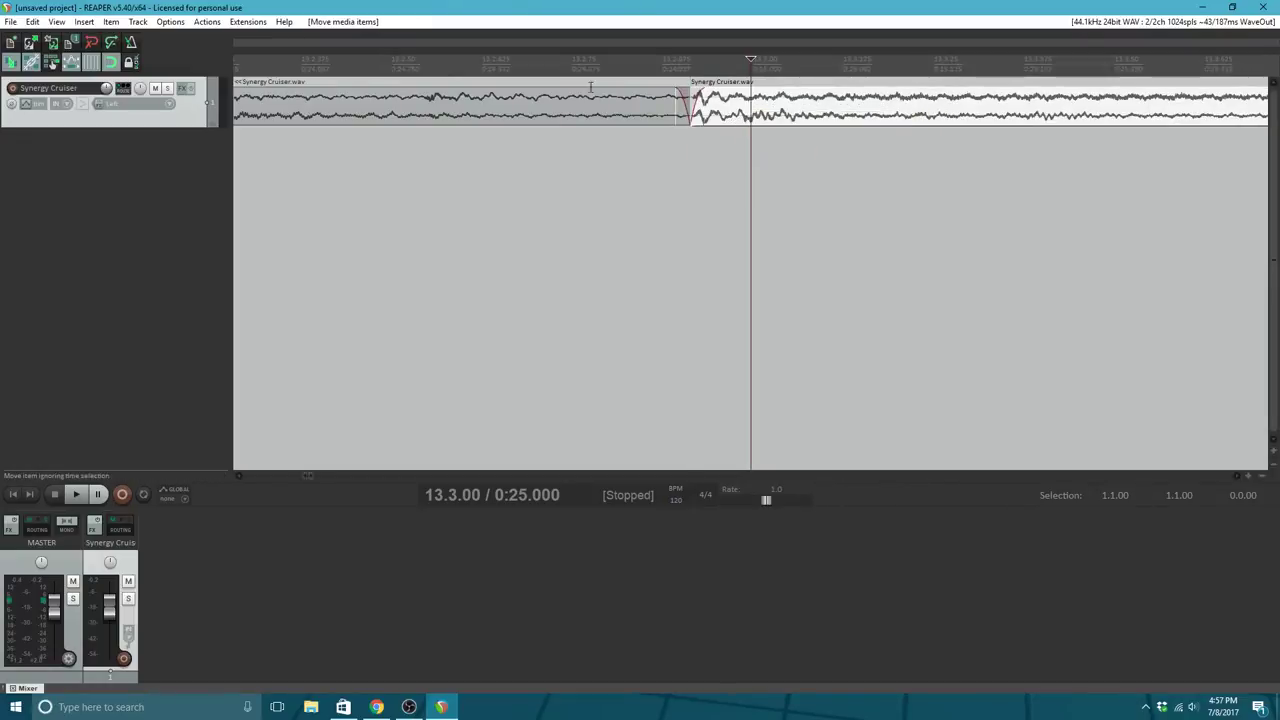
Step: Play the tightened loop join from 0:23.500 for several seconds, then stop playback
scroll(465, 165, "down", 2)
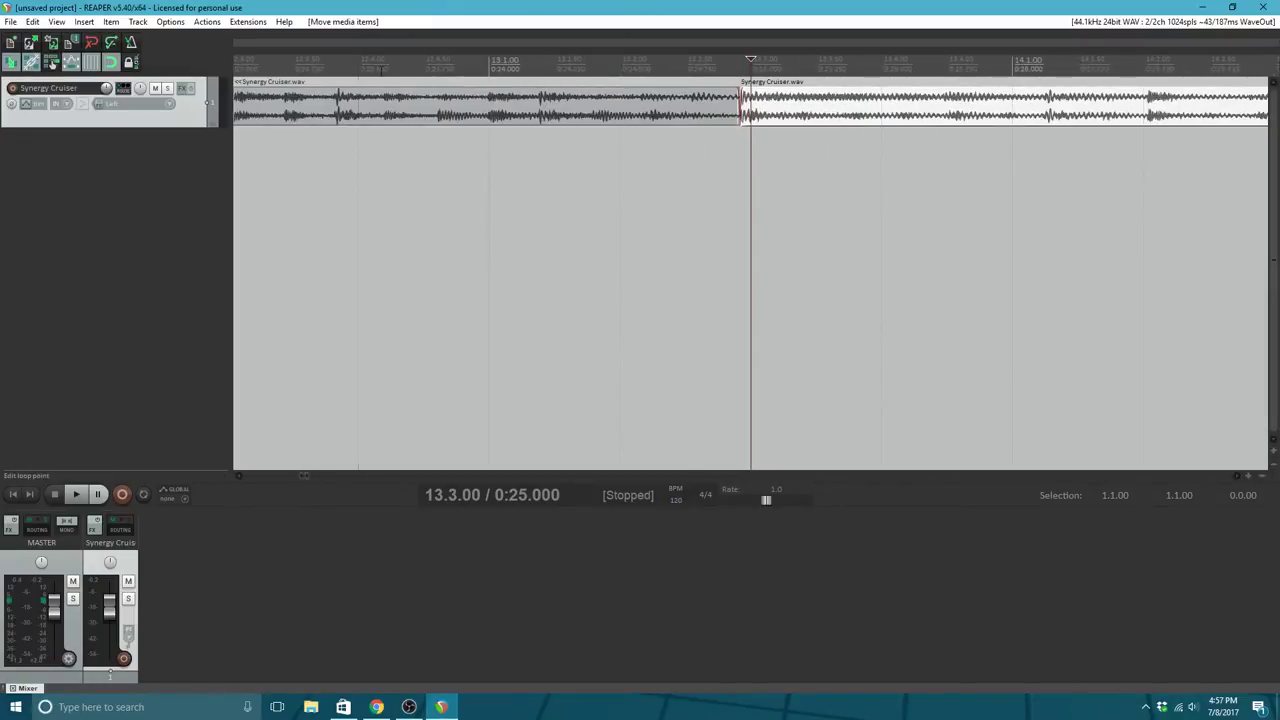
left_click(360, 66)
left_click(73, 497)
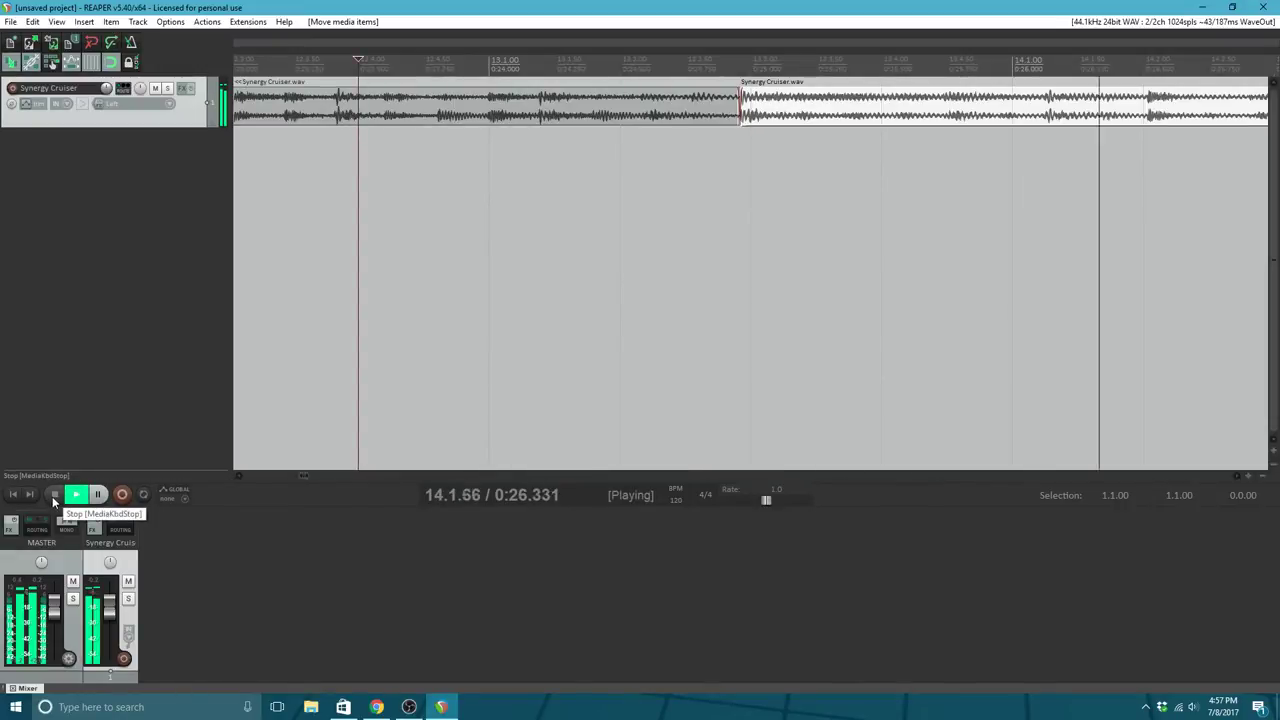
scroll(433, 391, "down", 10)
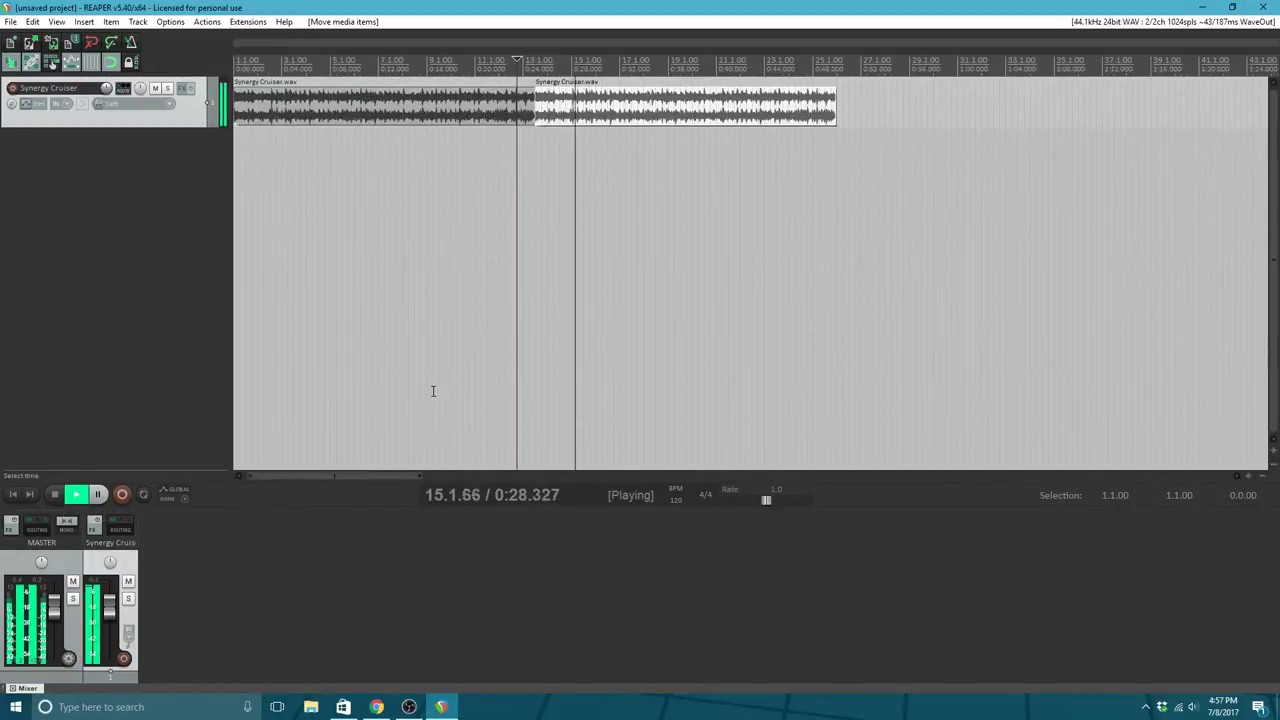
scroll(433, 391, "up", 3)
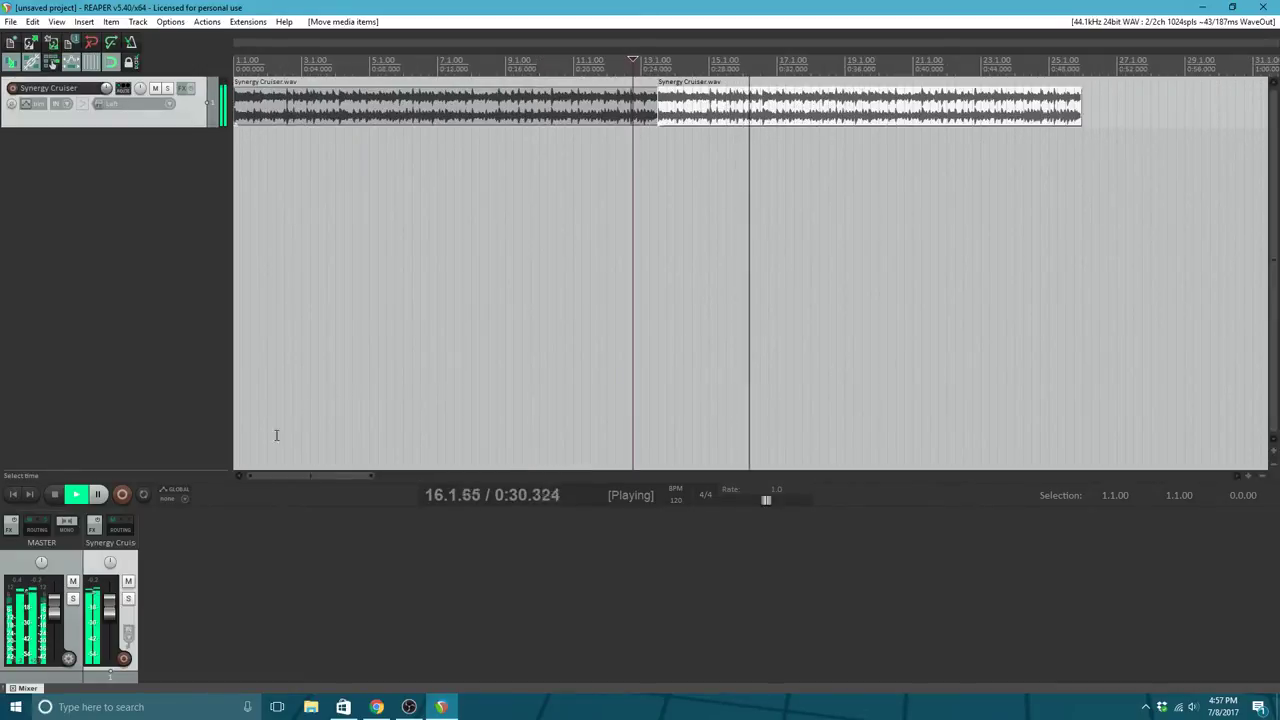
left_click(54, 494)
Step: Paste a copy of the trimmed second segment directly after it, starting at 0:49.884, and clear the item selection
left_click(752, 113)
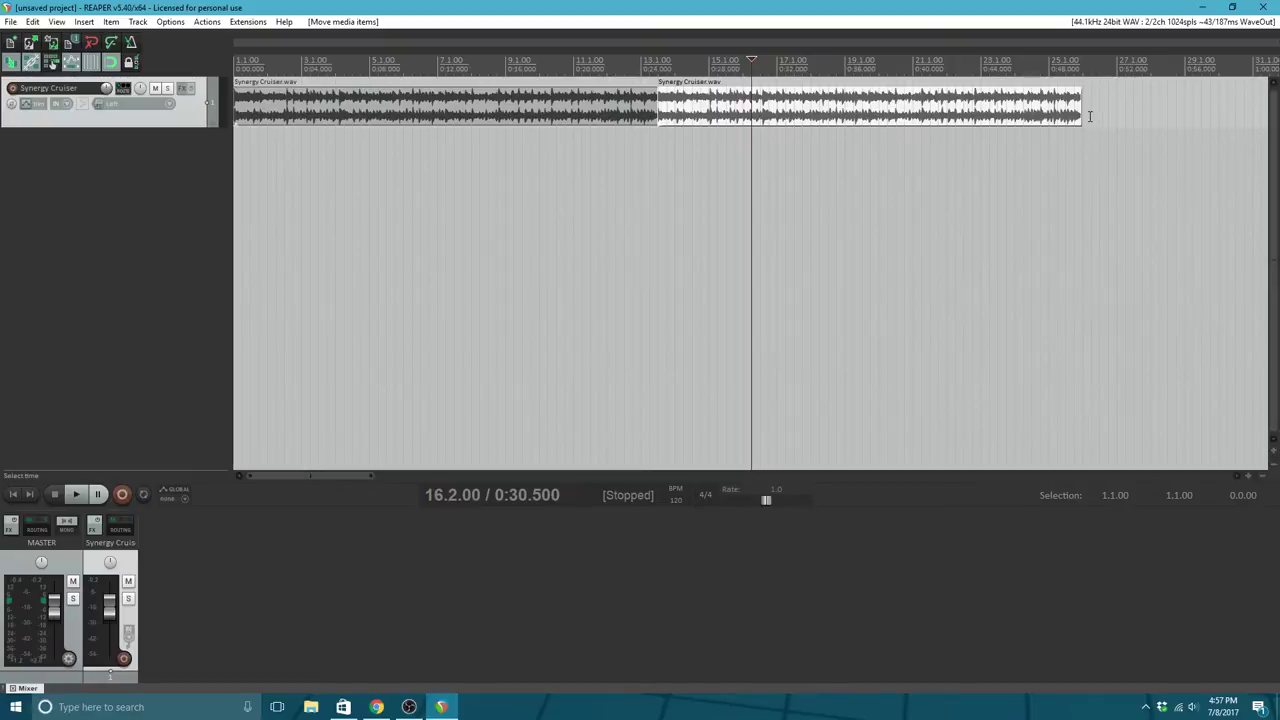
scroll(1060, 140, "down", 3)
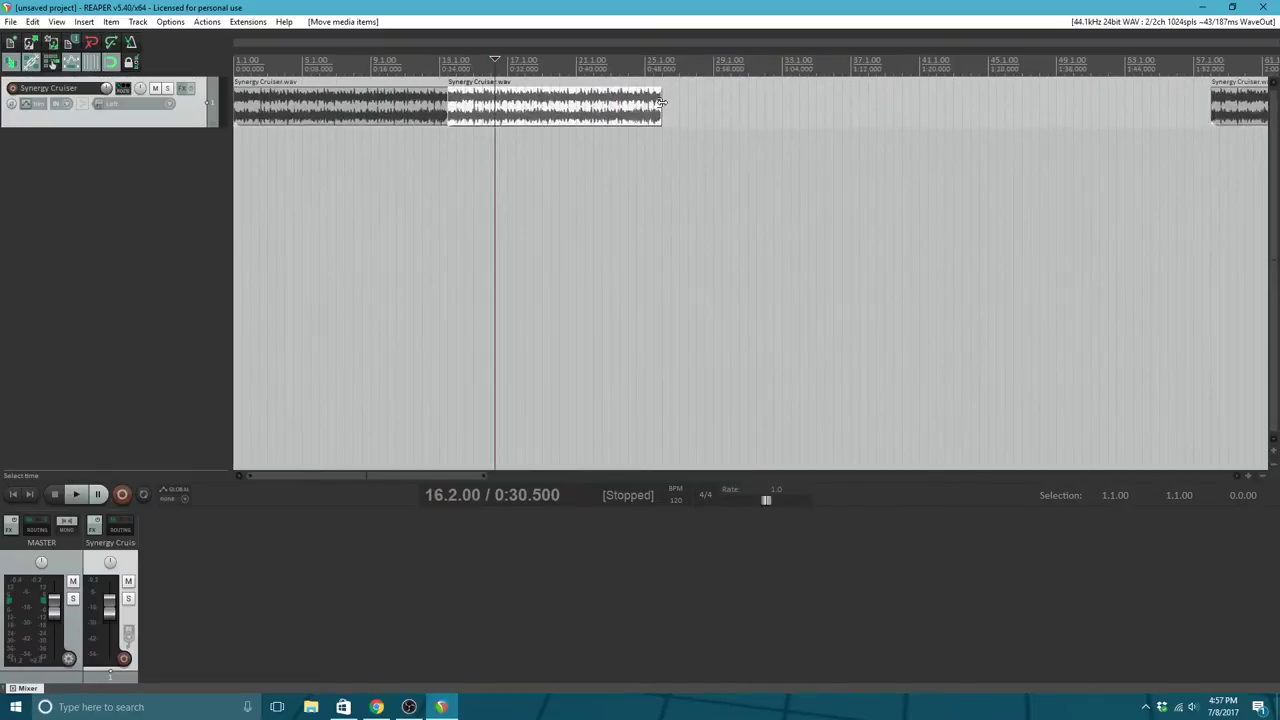
left_click(661, 103)
key("ctrl+v")
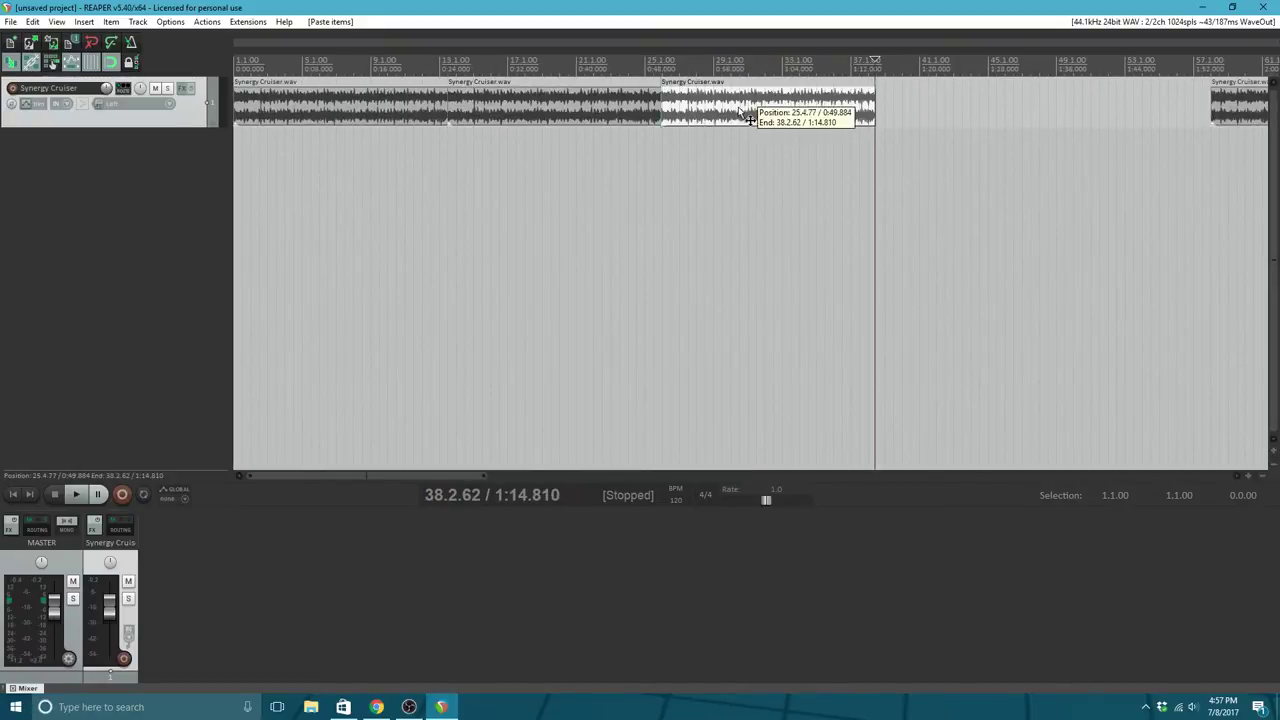
left_click_drag(745, 117, 750, 117)
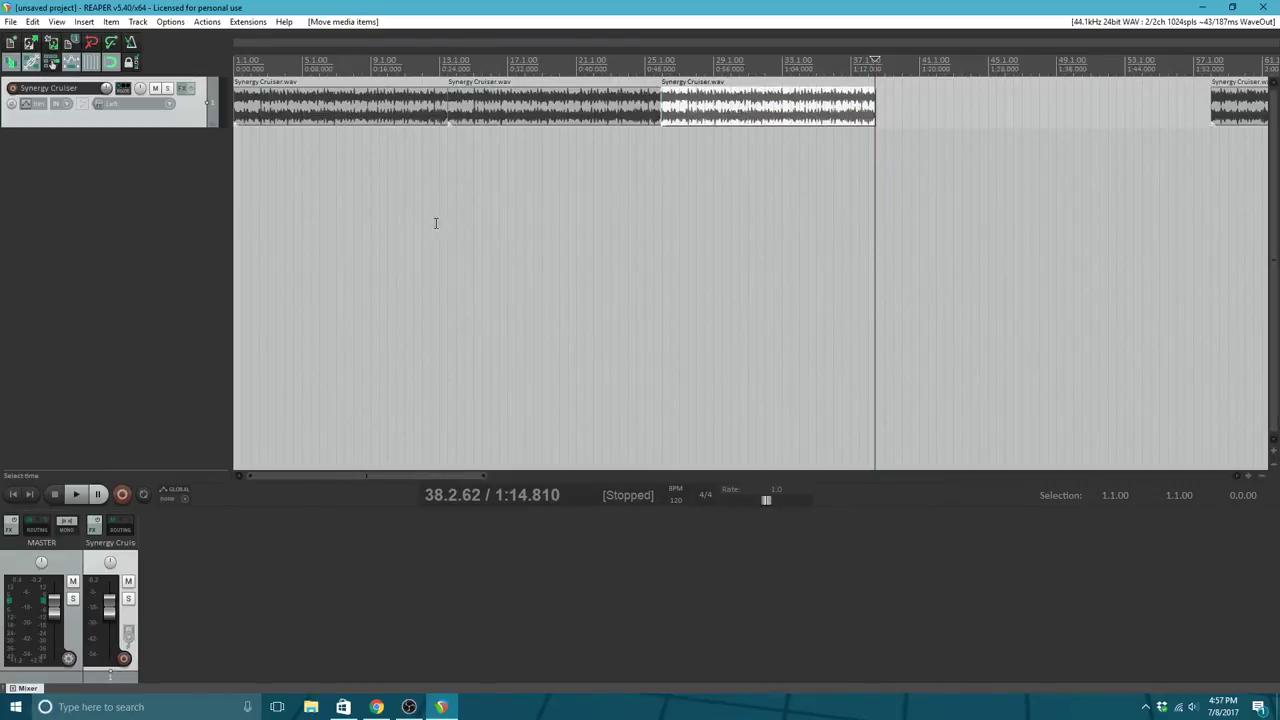
left_click(408, 196)
left_click(320, 186)
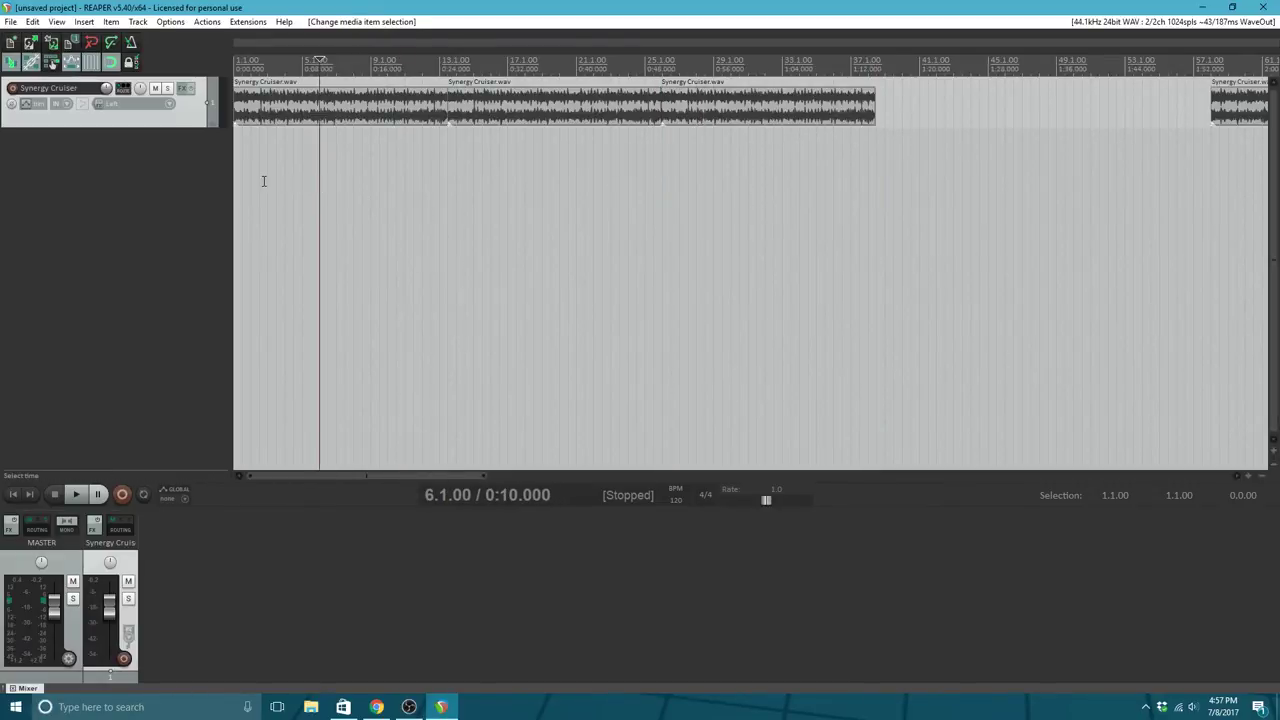
left_click(180, 151)
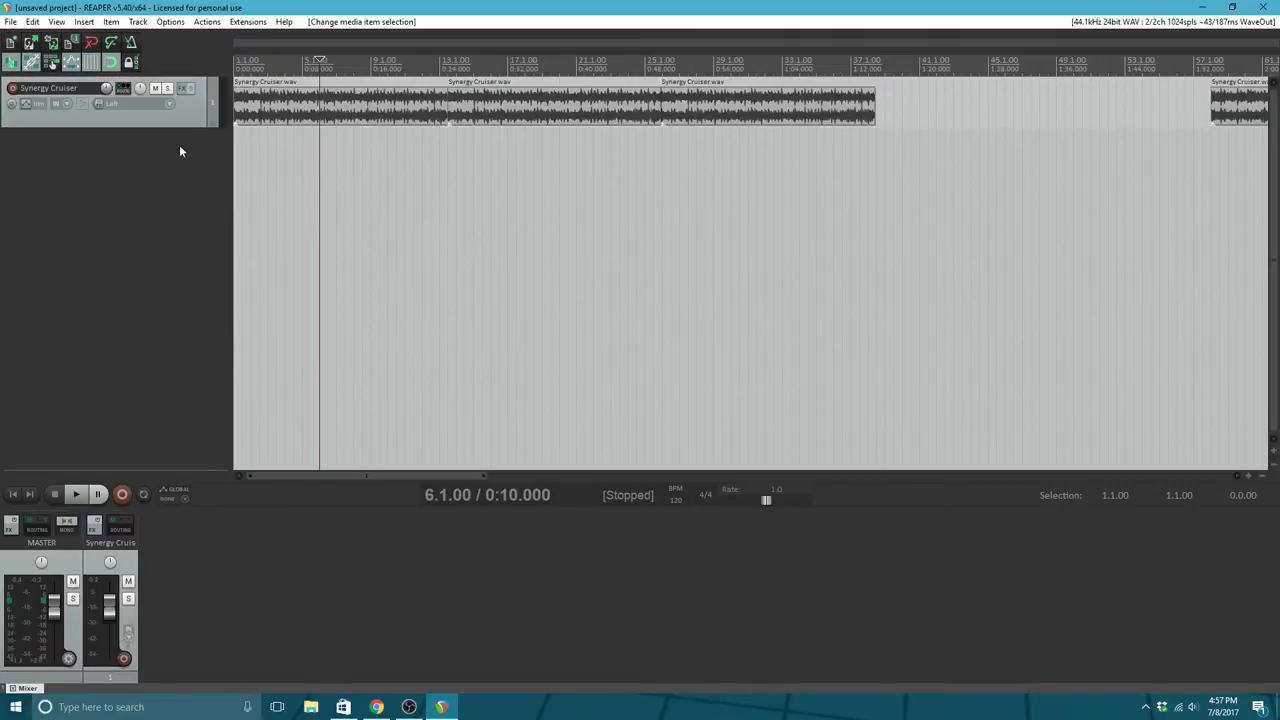
Step: Add the JS: Moog 4-Pole Filter to the Synergy Cruiser track's effects, finding it with the filter text "filter"
left_click(183, 88)
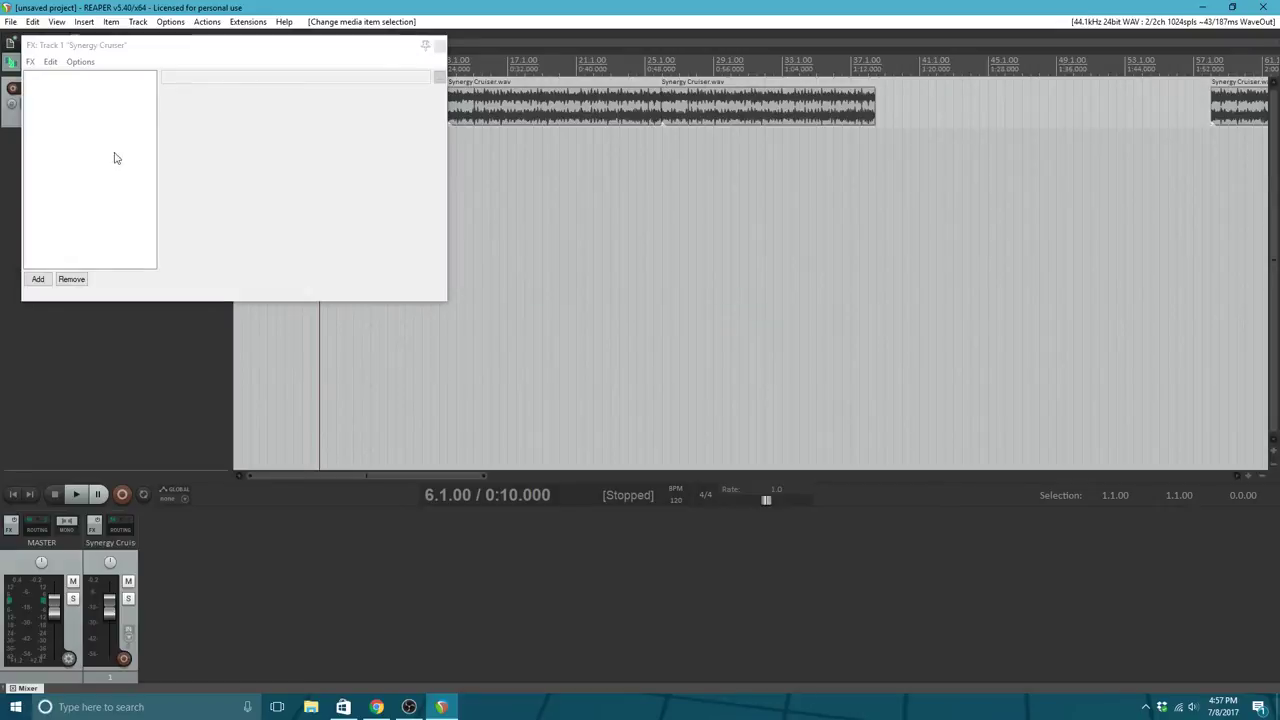
left_click(38, 279)
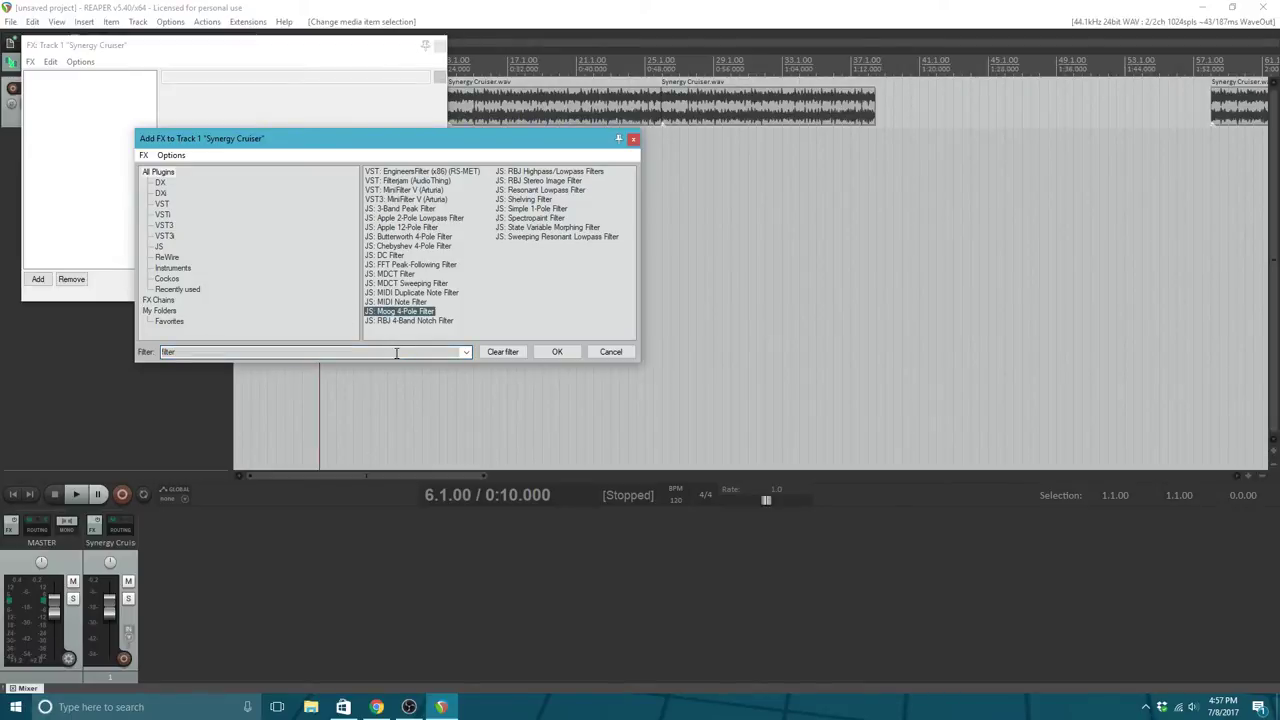
left_click(553, 352)
left_click_drag(374, 51, 575, 262)
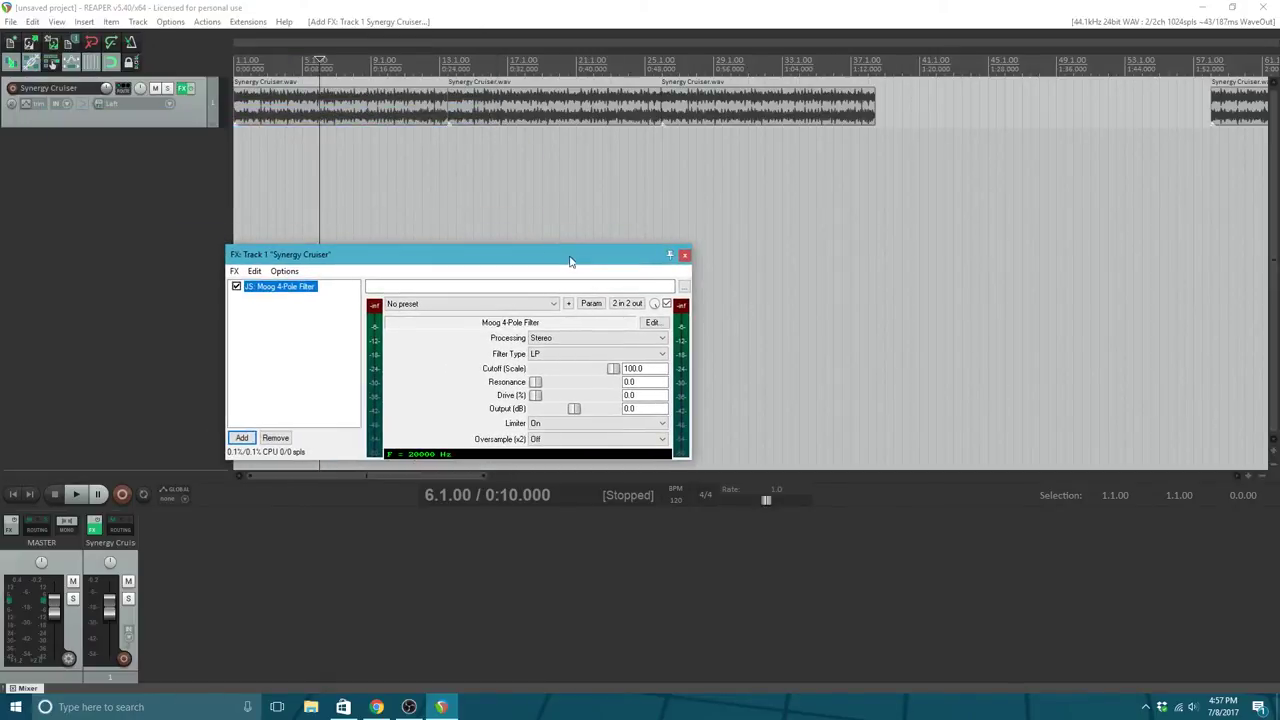
Step: Play the project from the start and try the low-pass filter's cutoff control, leaving it at 100.0
left_click(18, 495)
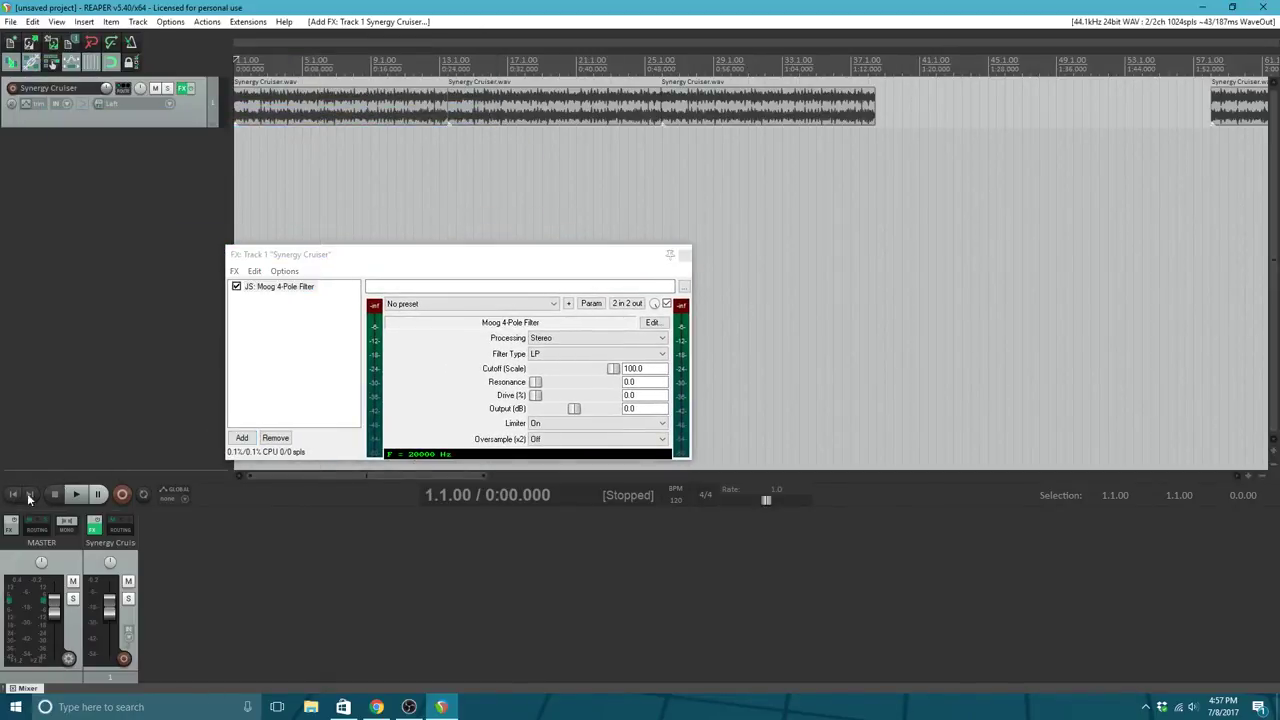
left_click(80, 496)
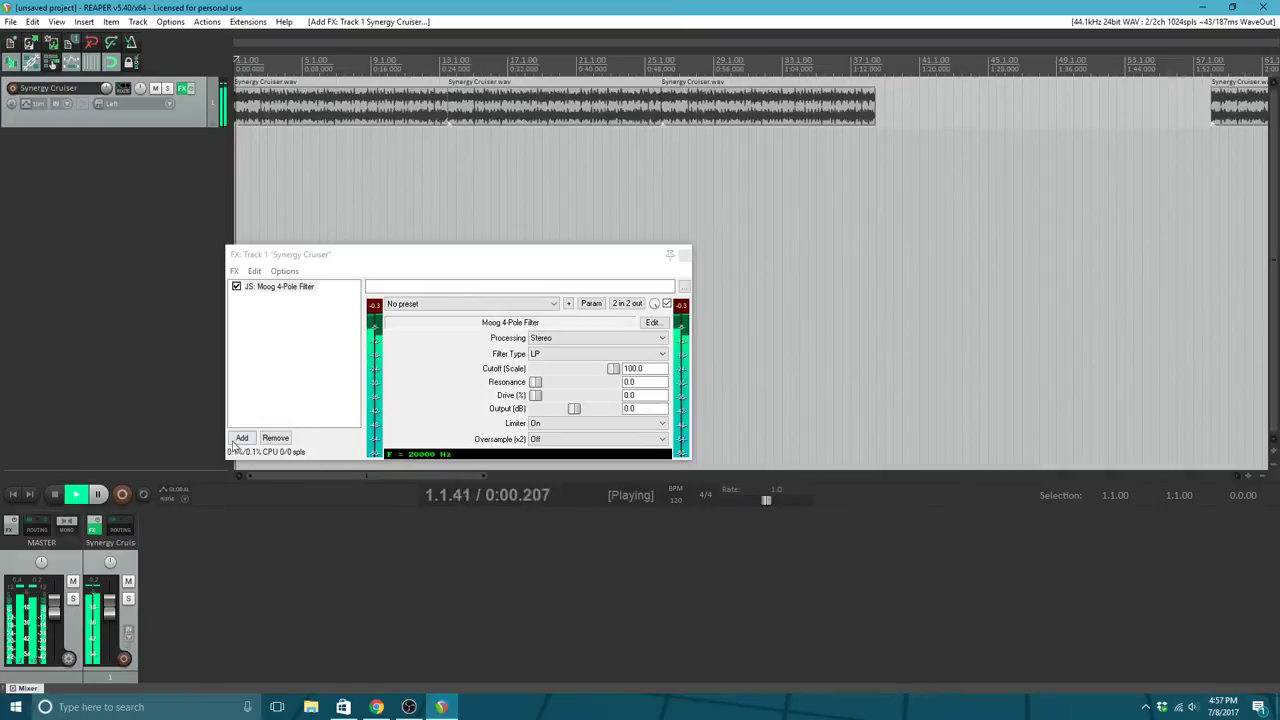
mouse_move(613, 369)
left_mouse_down()
mouse_move(557, 374)
mouse_move(613, 370)
left_mouse_up()
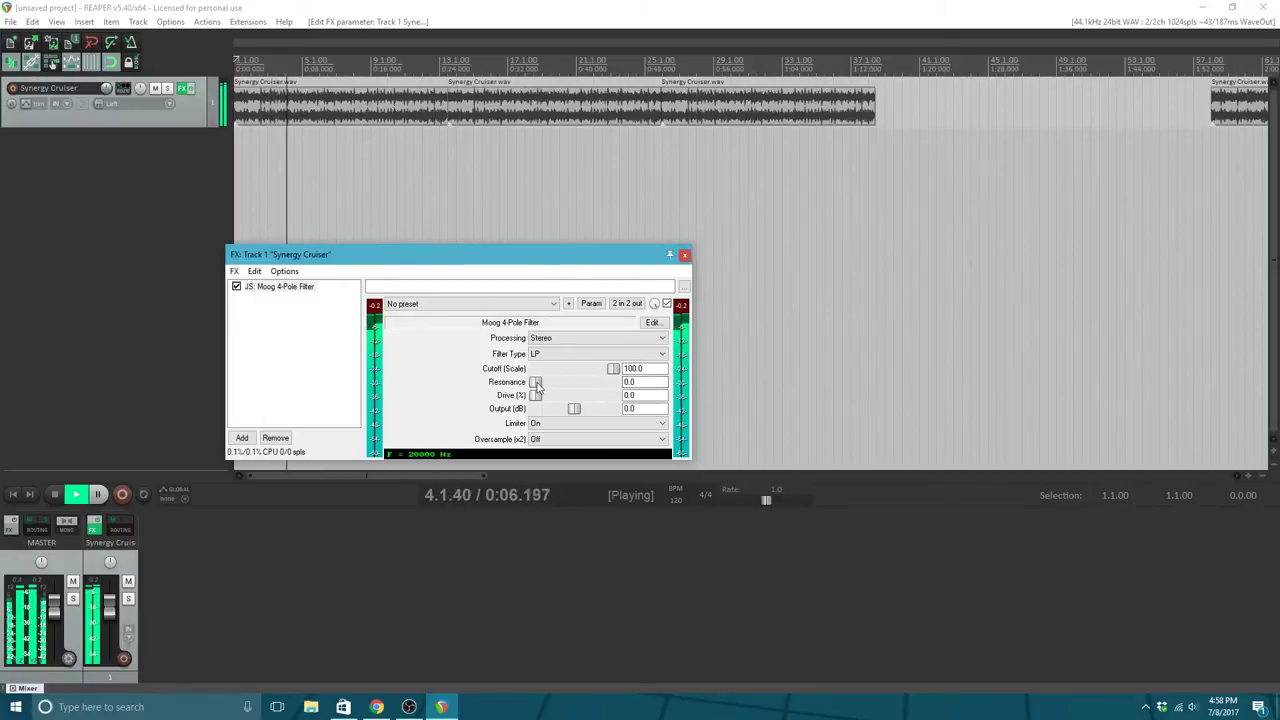
Step: Switch the Moog filter type to HP and set its cutoff to 86.3 during playback
left_click(553, 354)
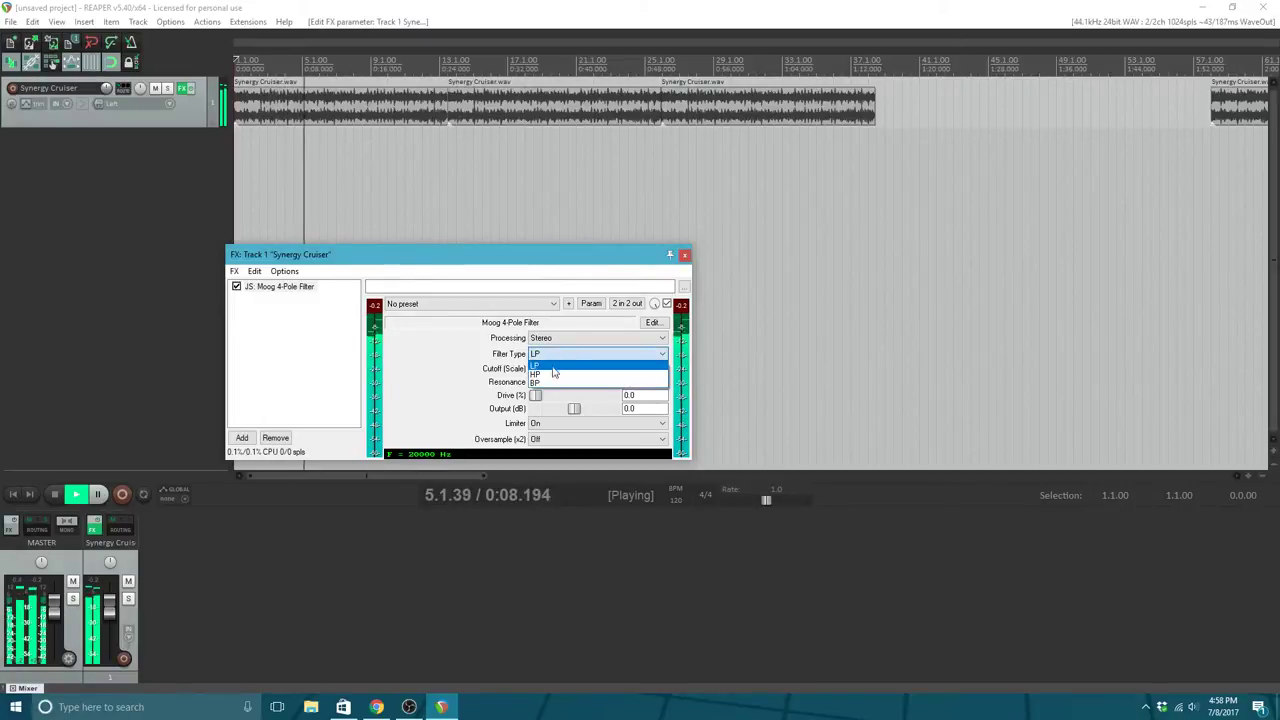
left_click(550, 376)
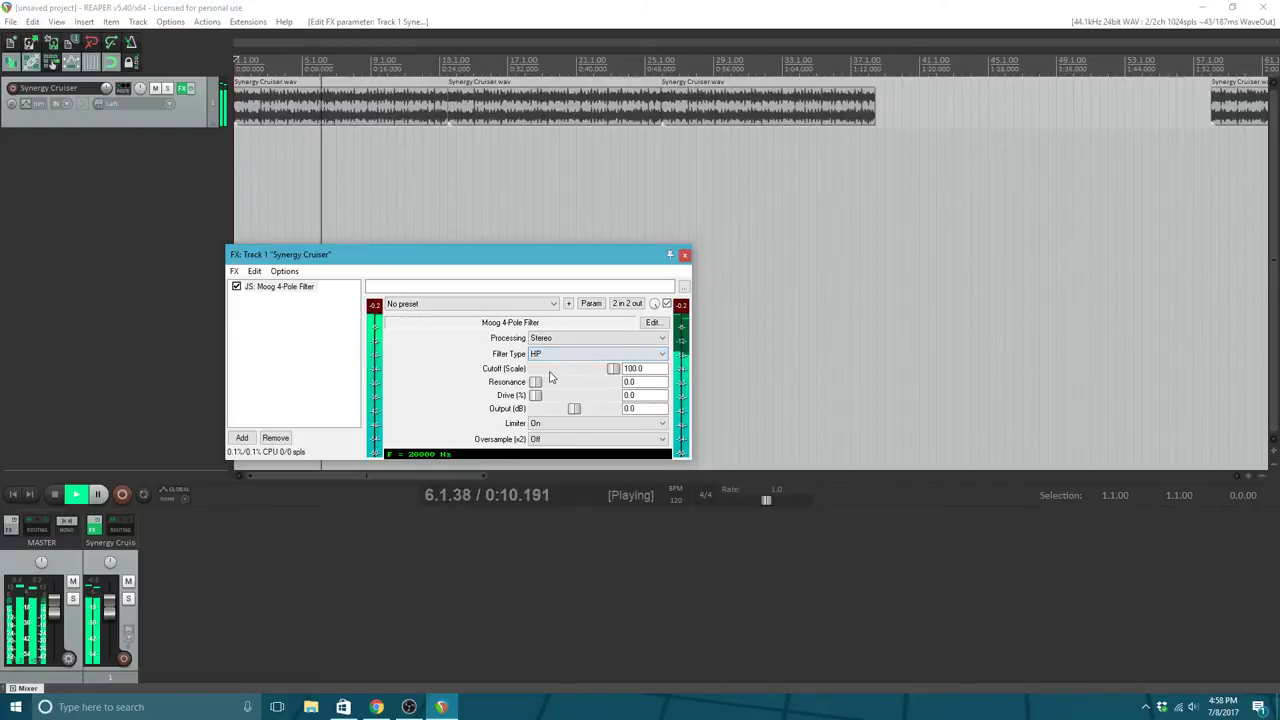
left_click_drag(560, 369, 604, 378)
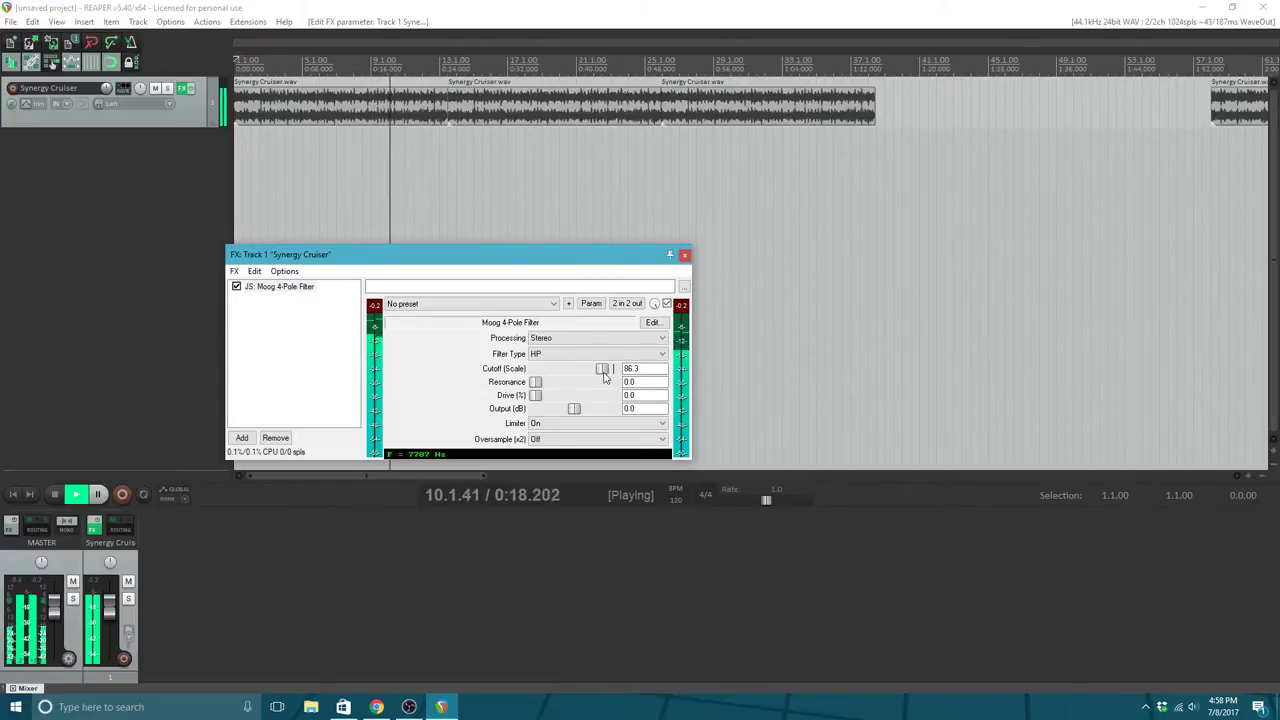
Step: Lower the high-pass cutoff to its minimum, switch the Moog filter type back to LP, and raise the cutoff to 100.0 during playback
left_click_drag(604, 378, 397, 370)
left_click(595, 354)
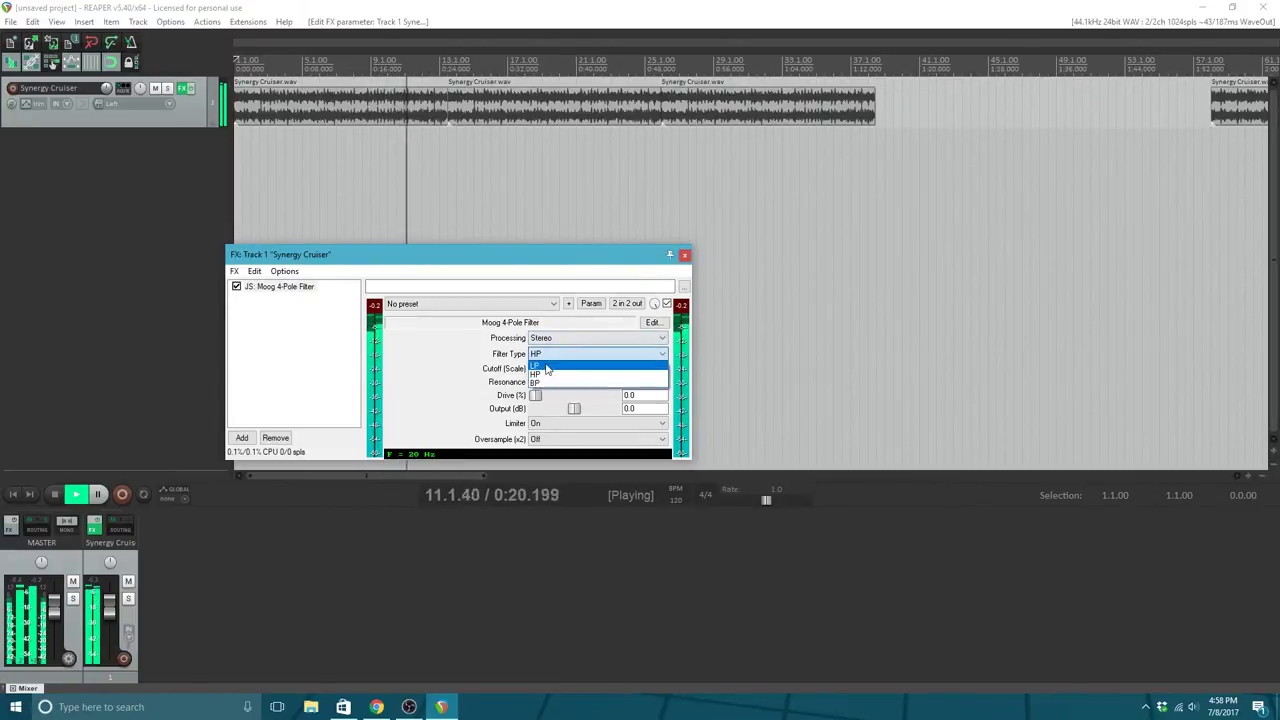
left_click(540, 390)
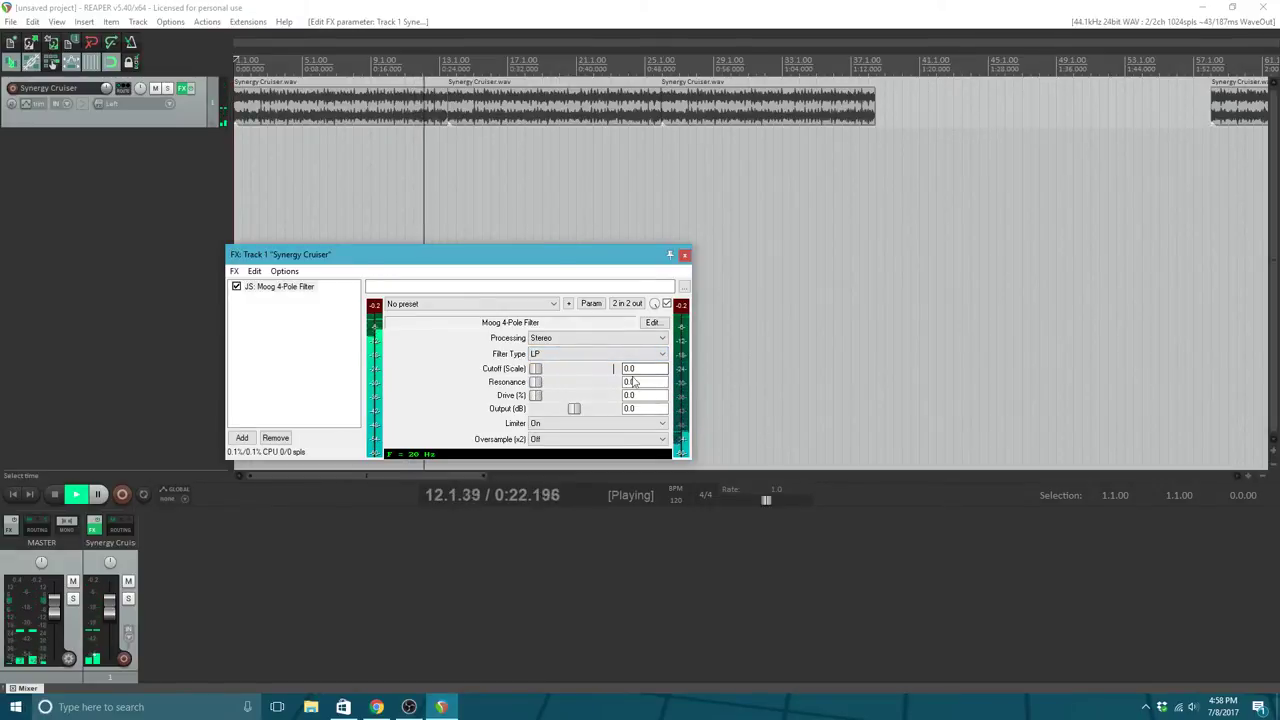
left_click_drag(535, 368, 665, 370)
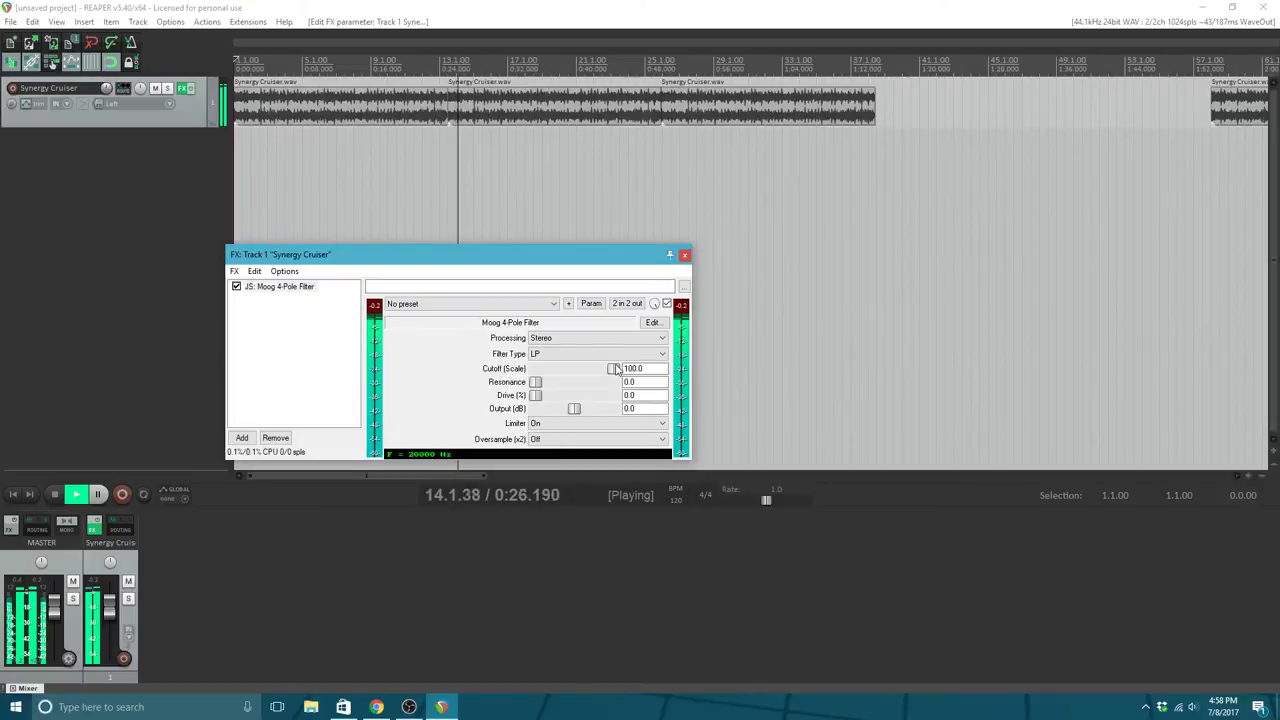
Step: Replay the project from the start, set the low-pass cutoff to 62.35, and close the effects window with playback stopped
key("Home")
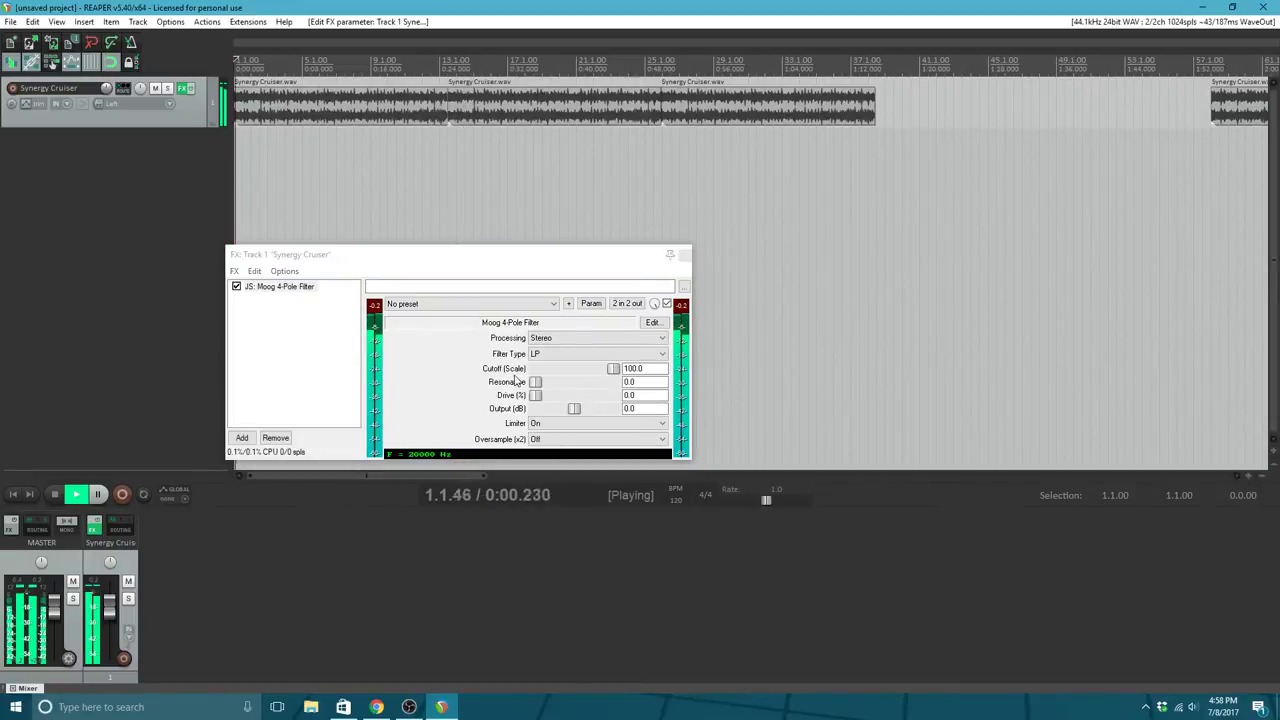
left_click_drag(612, 370, 583, 371)
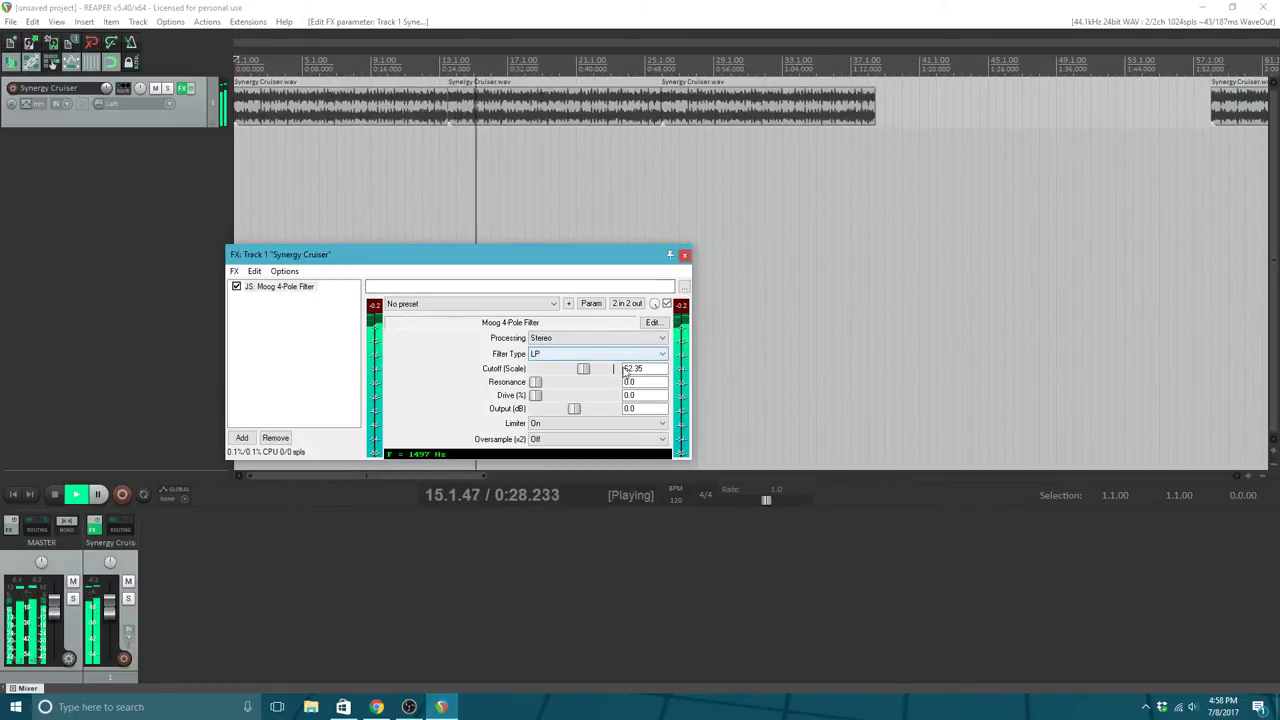
left_click(686, 257)
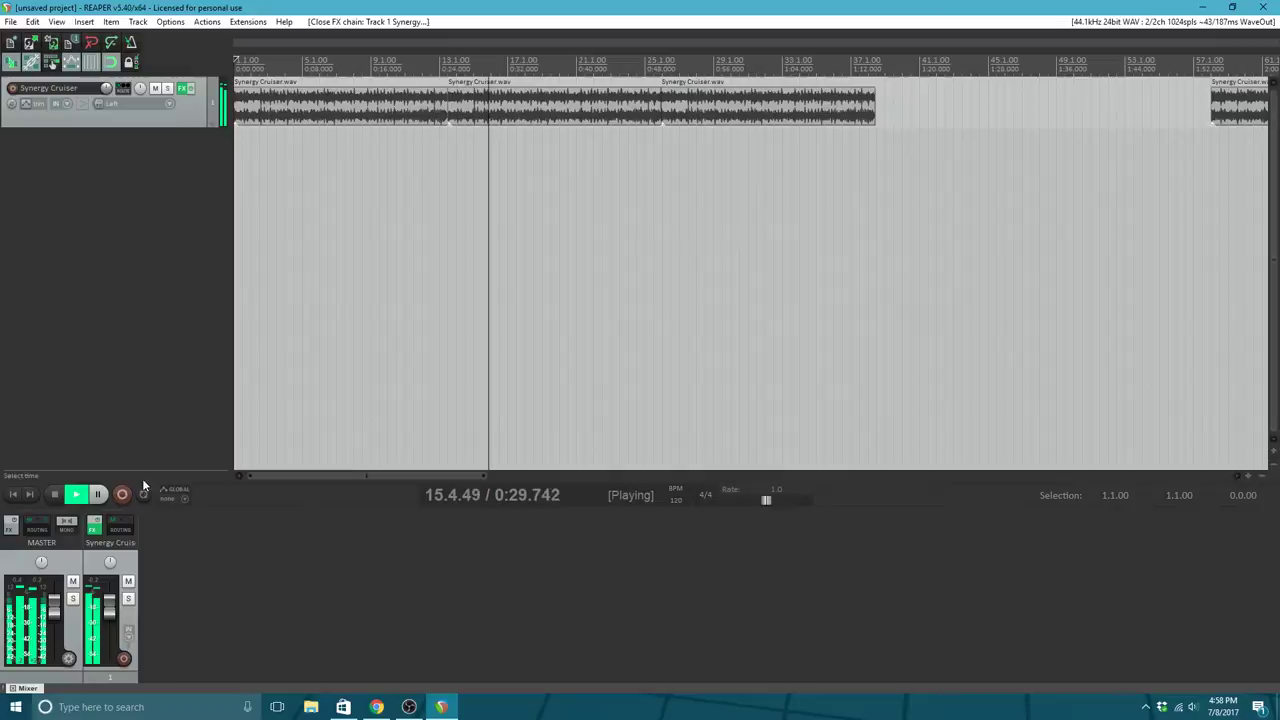
left_click(55, 495)
Step: Activate and show the Moog 4-Pole Filter's Cutoff (Scale) envelope on the Synergy Cruiser track
left_click(30, 104)
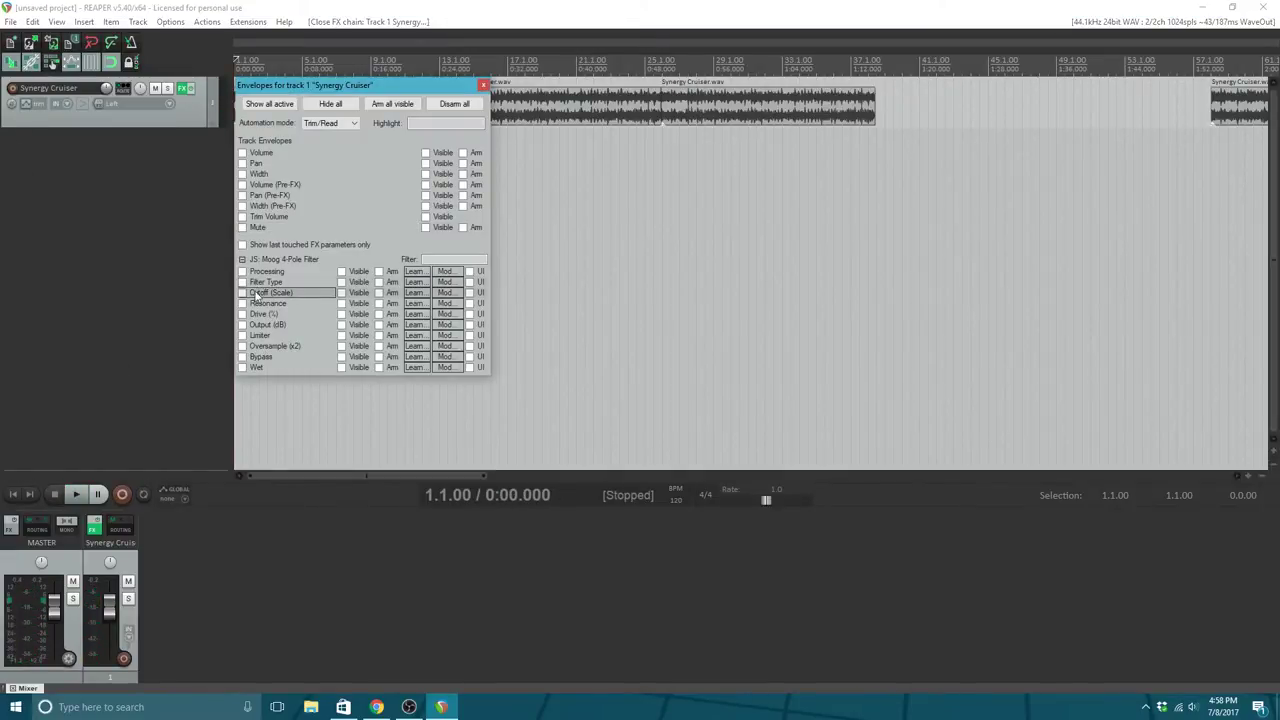
left_click(242, 293)
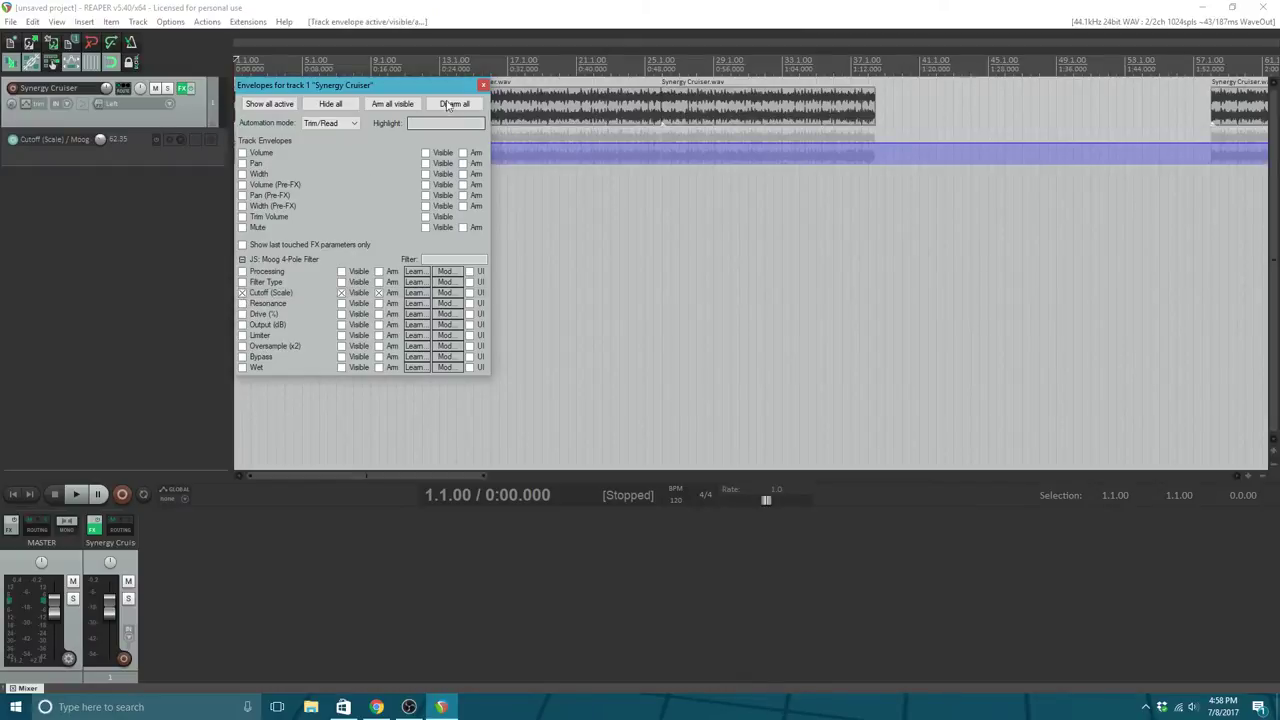
left_click(483, 85)
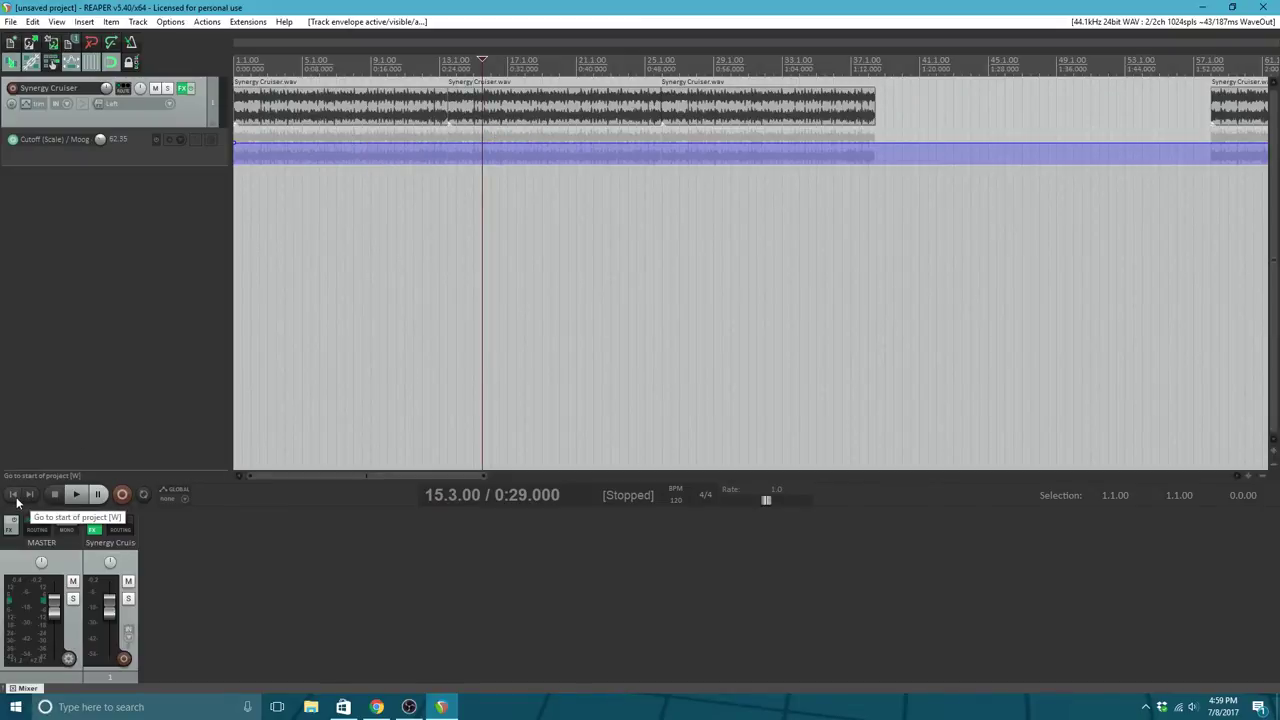
Step: Play the project from the start through about 0:13 to listen for where the filter should open, and stop
left_click(13, 493)
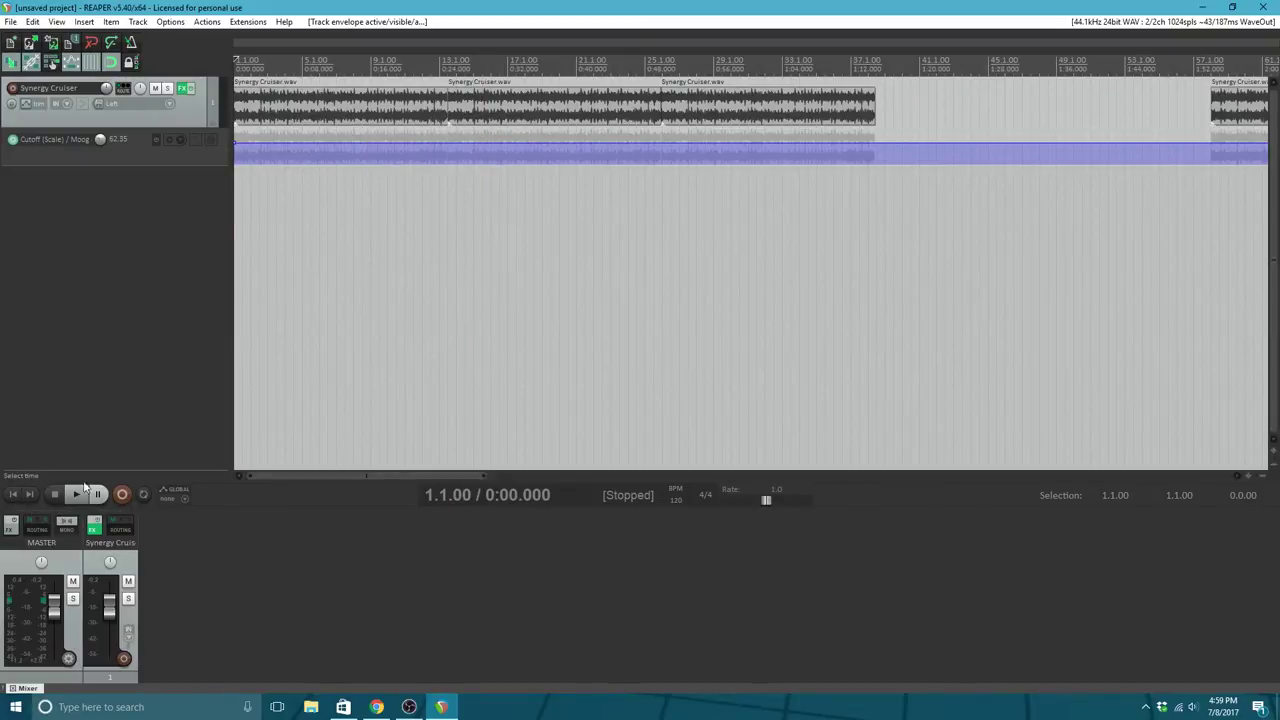
left_click(78, 494)
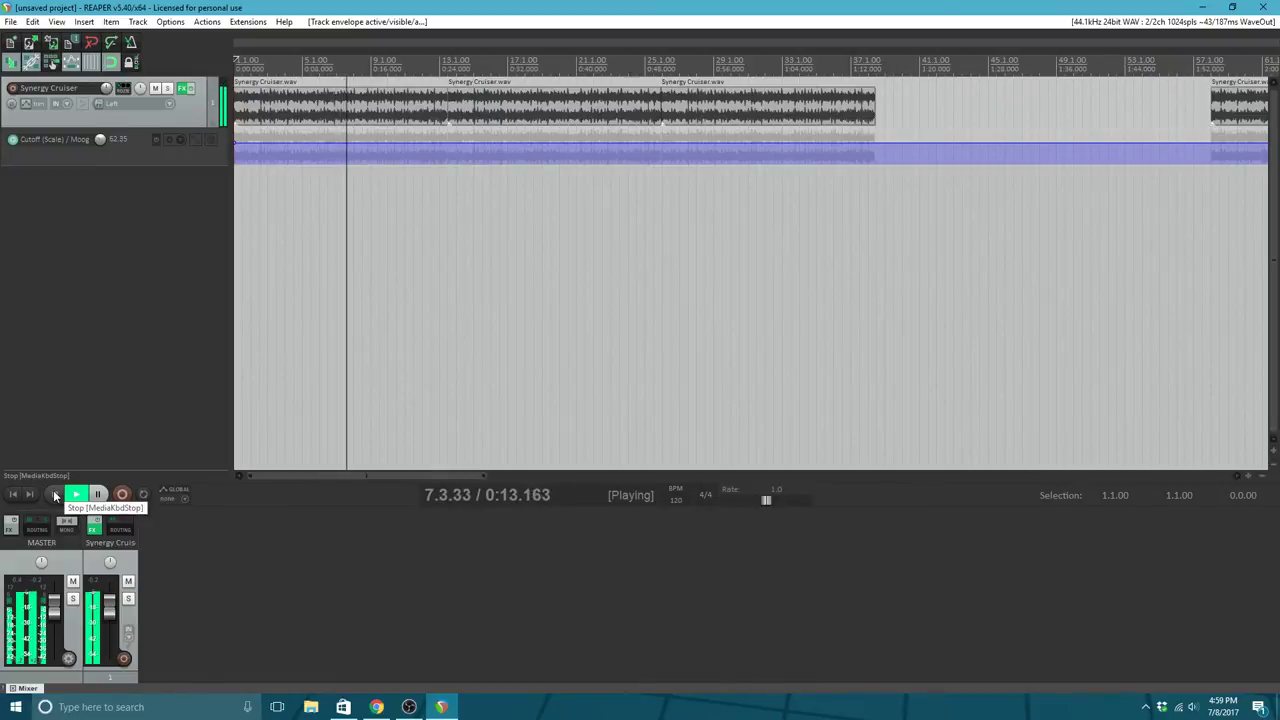
left_click(55, 494)
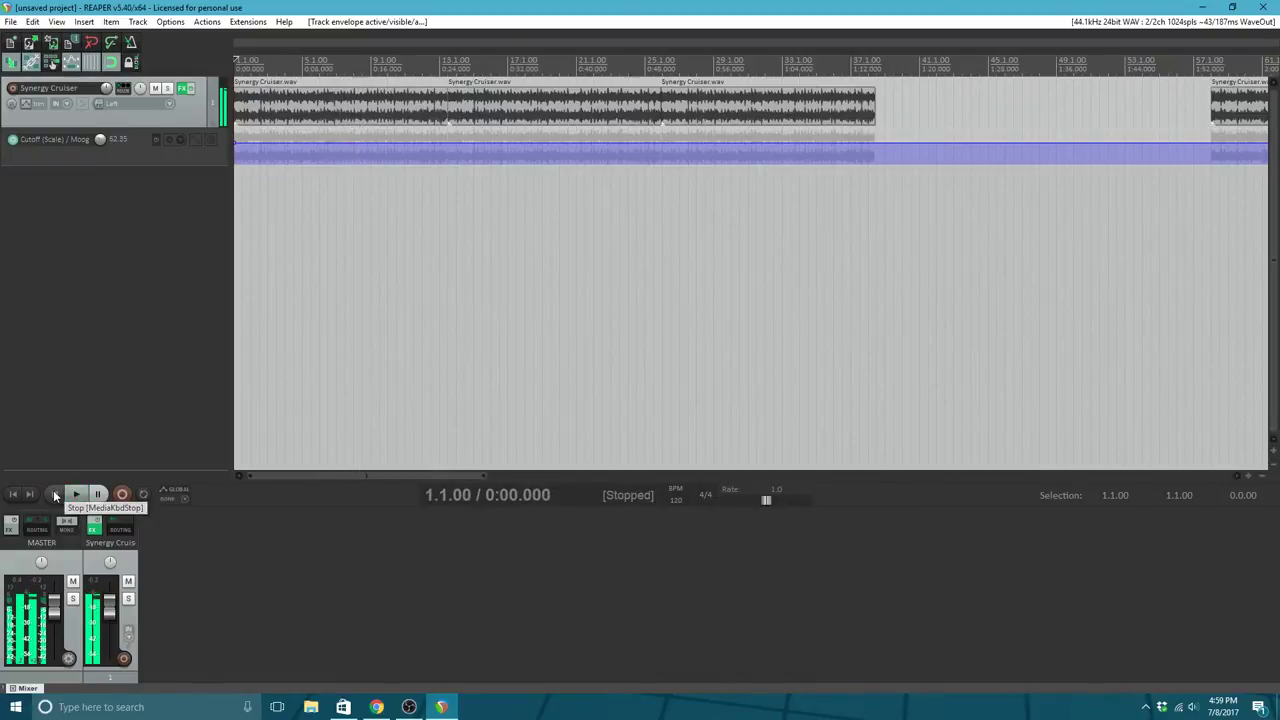
Step: Create a new point on the cutoff envelope at 7.2.00 / 0:12.500
left_click(340, 105)
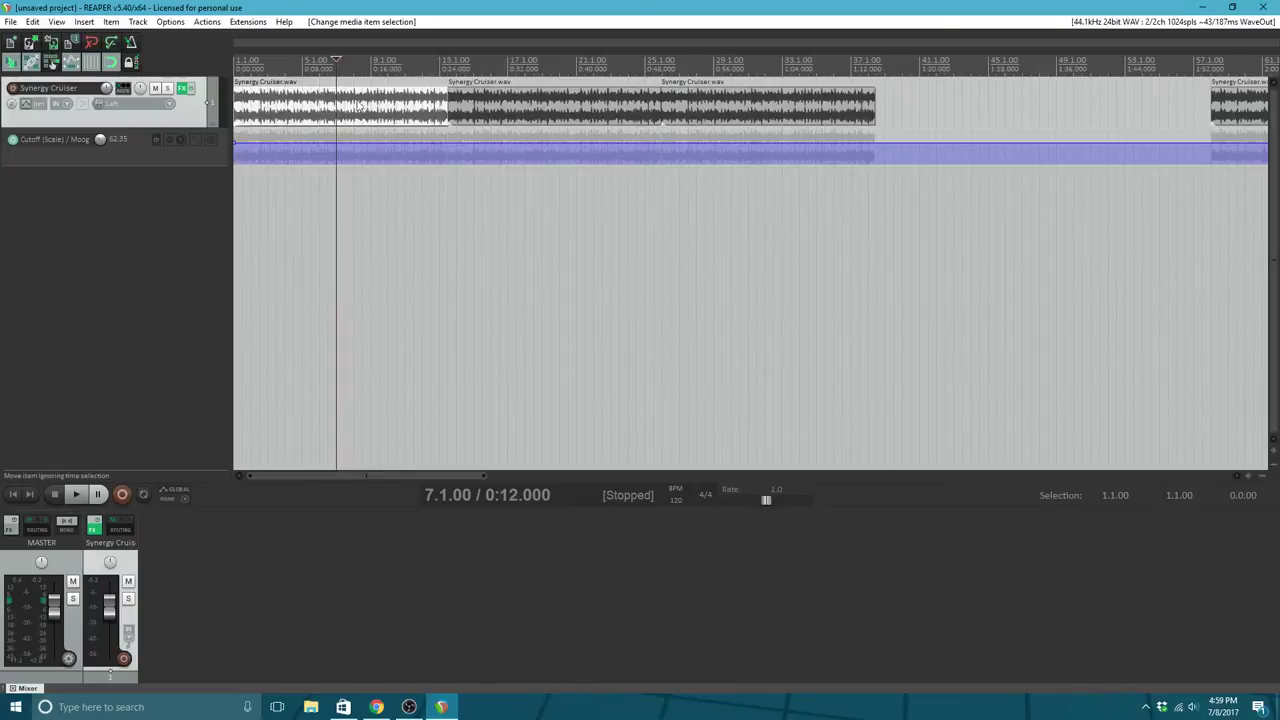
scroll(336, 148, "up", 3)
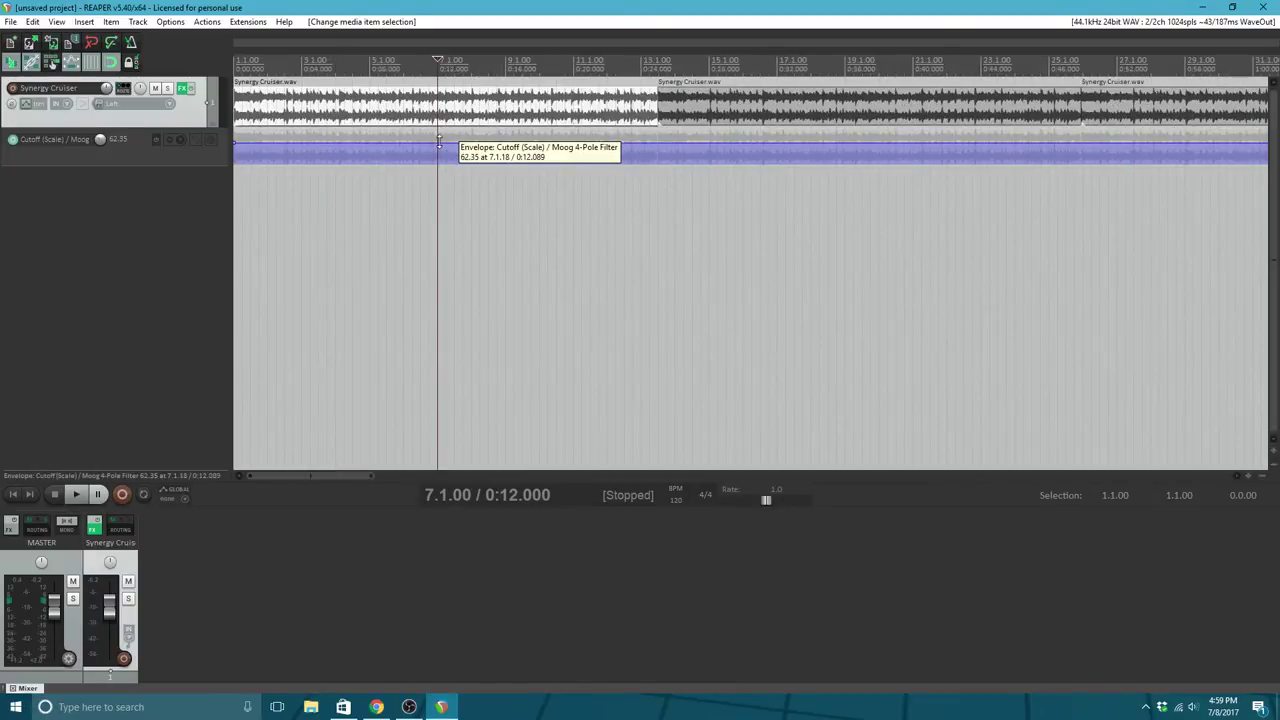
left_click(446, 146)
right_click(446, 146)
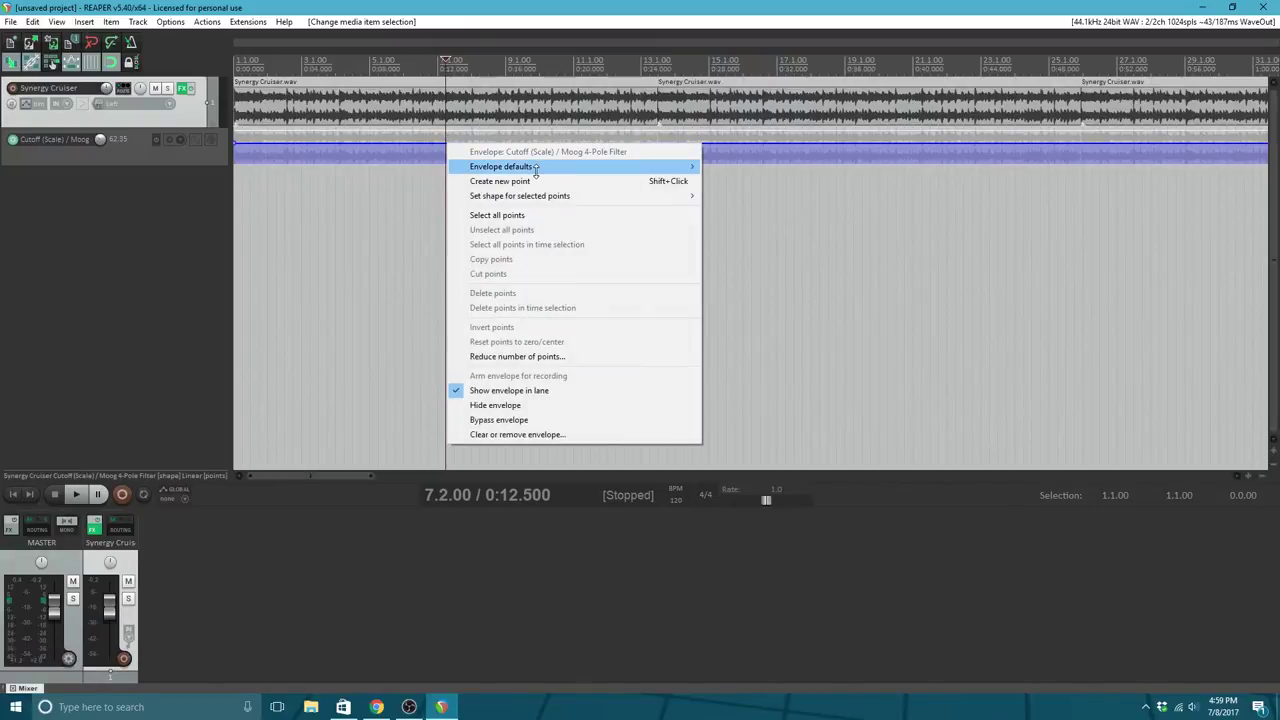
left_click(502, 181)
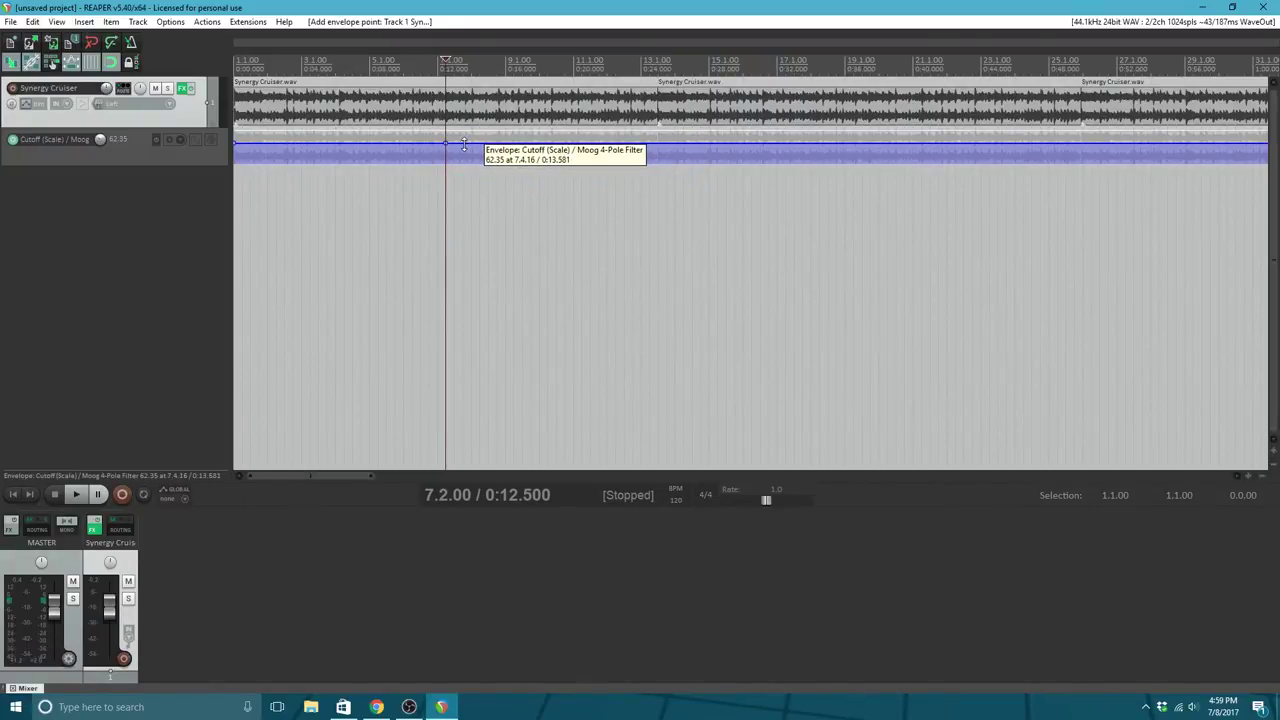
Step: Add a second cutoff envelope point at 7.4.00 / 0:13.500 after a brief playback check, and raise it to 100.0
left_click(80, 495)
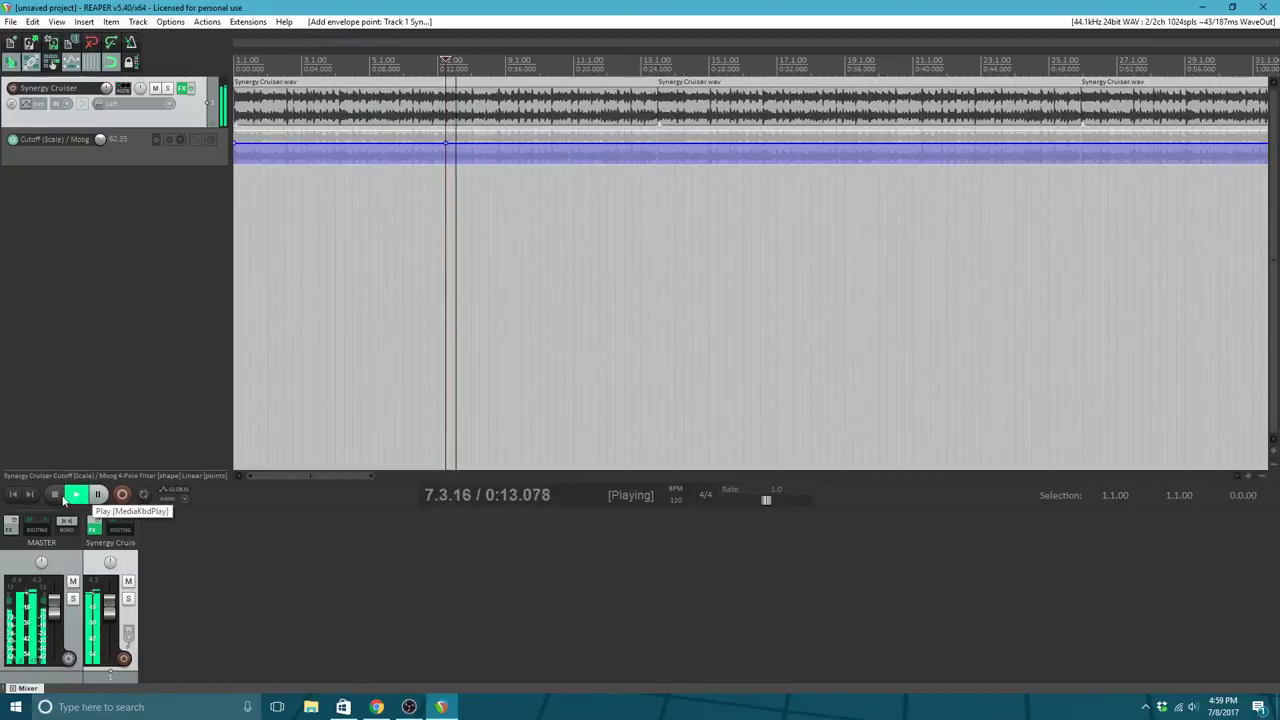
key("space")
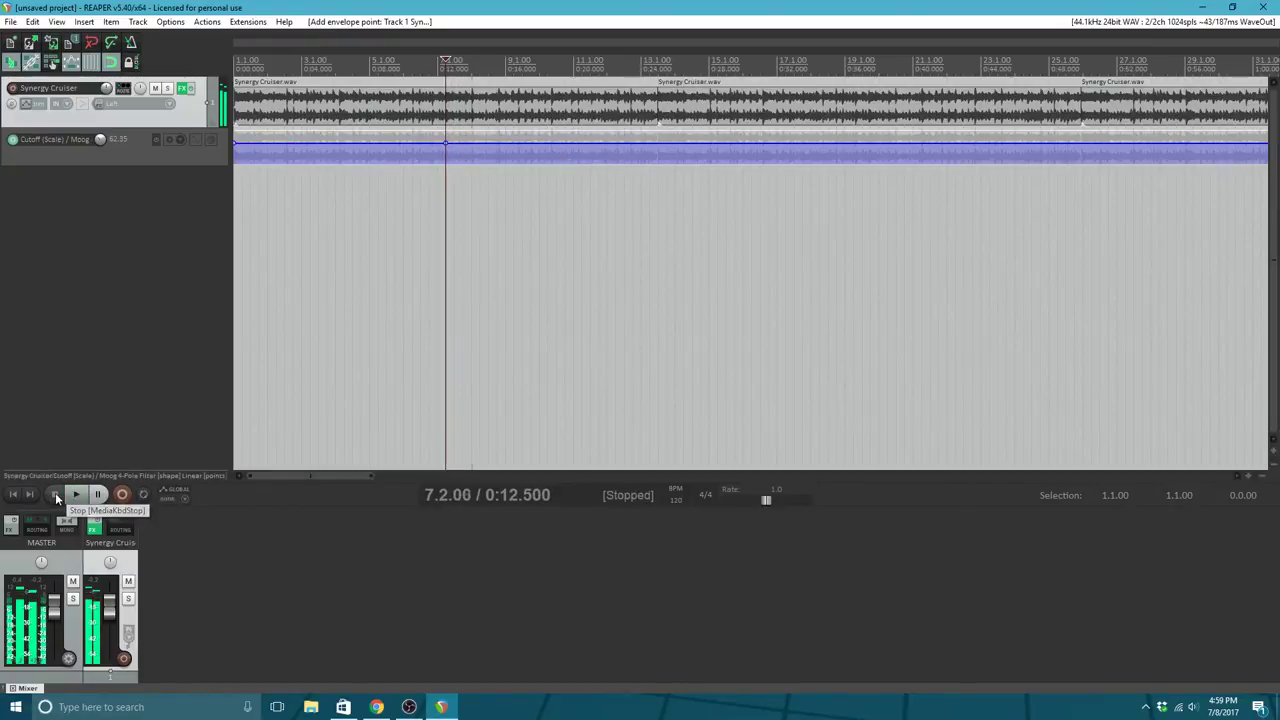
left_click(463, 141)
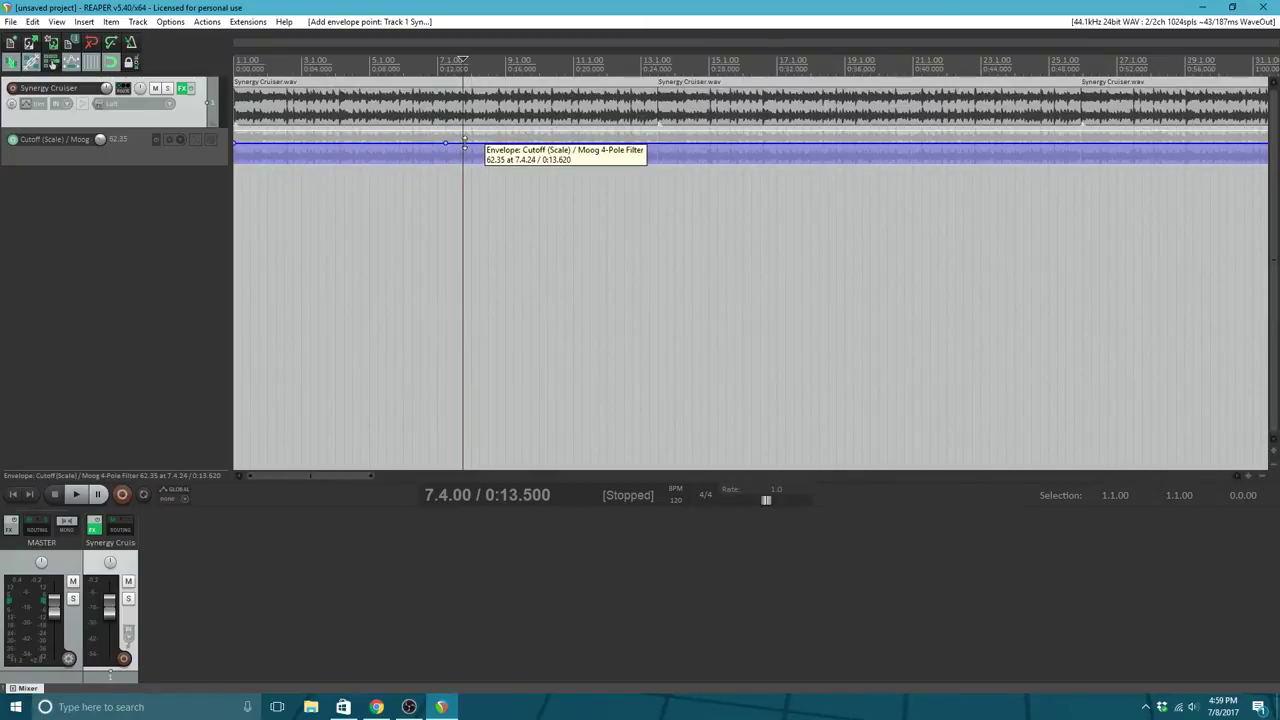
right_click(464, 145)
mouse_move(535, 167)
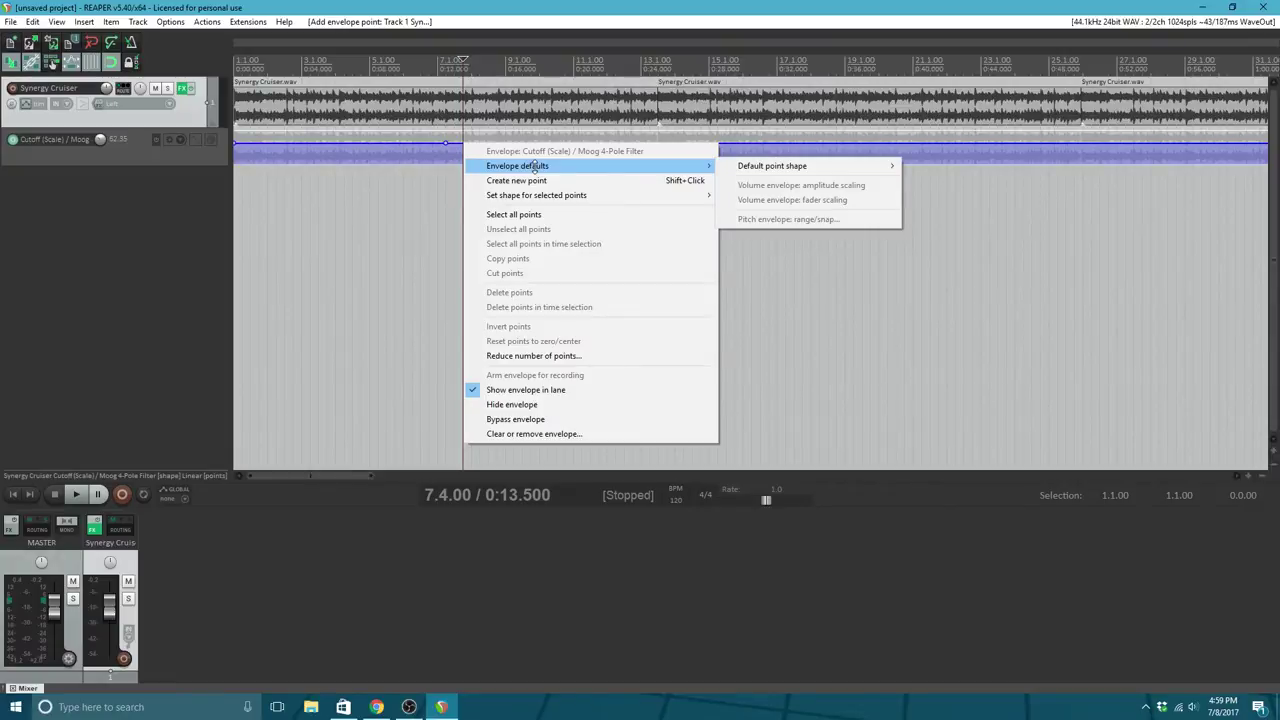
left_click(516, 180)
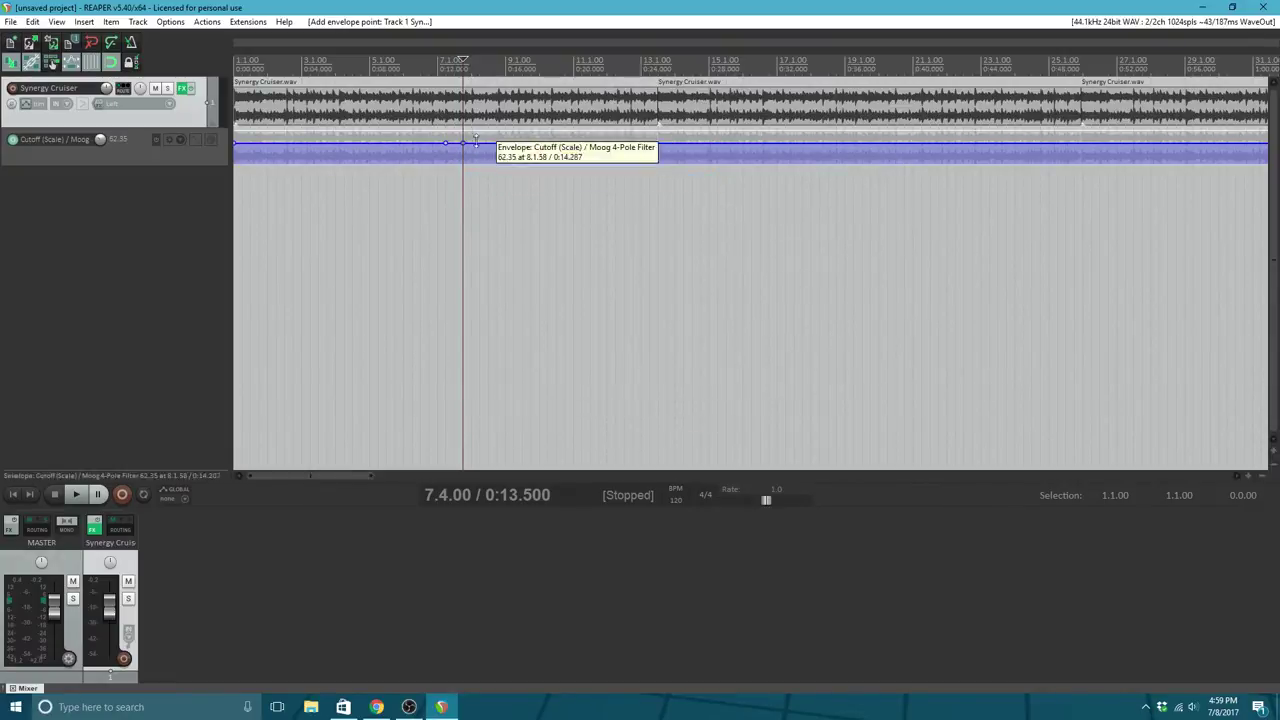
left_click_drag(462, 143, 466, 86)
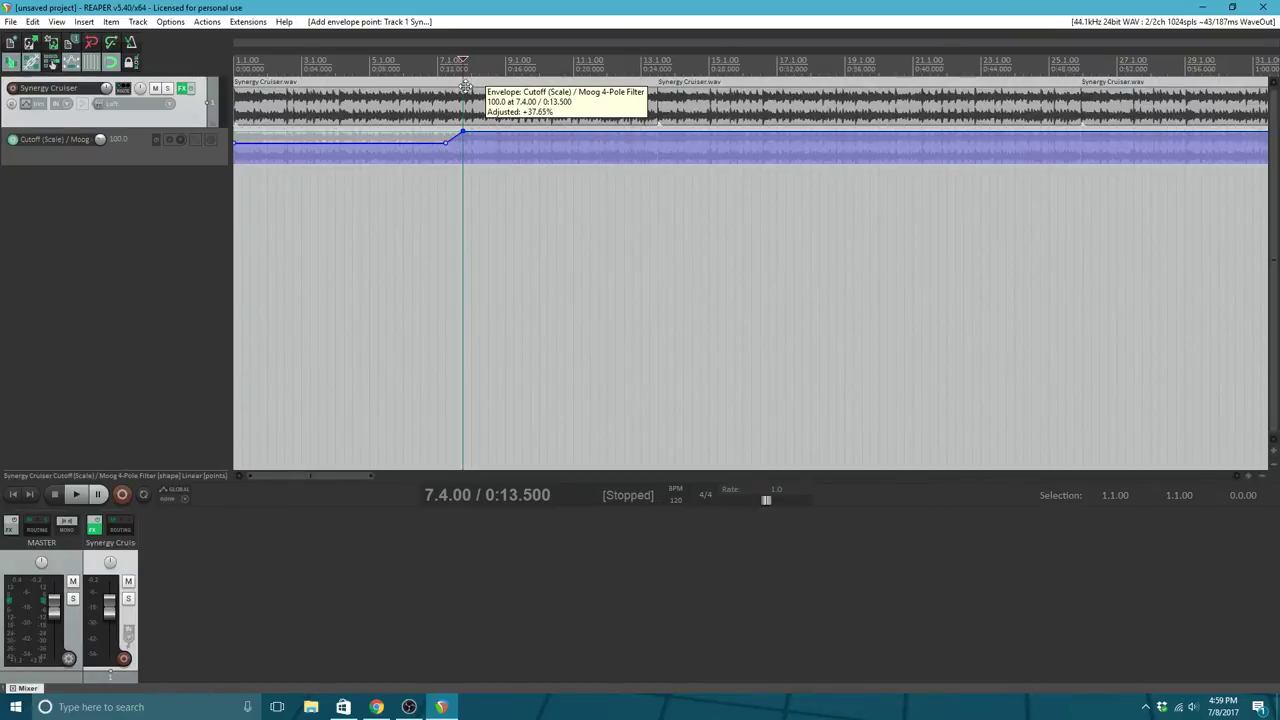
left_click_drag(466, 86, 466, 87)
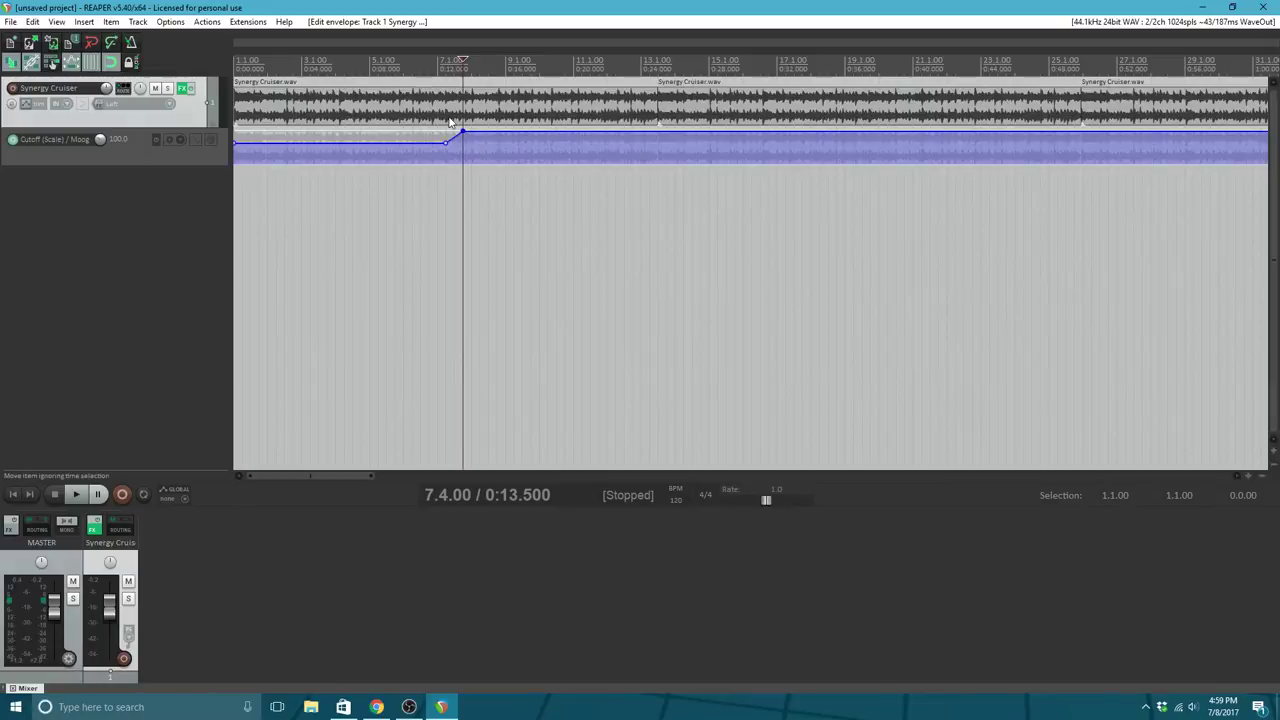
Step: Play the cutoff ramp from 0:09.500, and set the shape of its two selected envelope points to Fast end
left_click(76, 494)
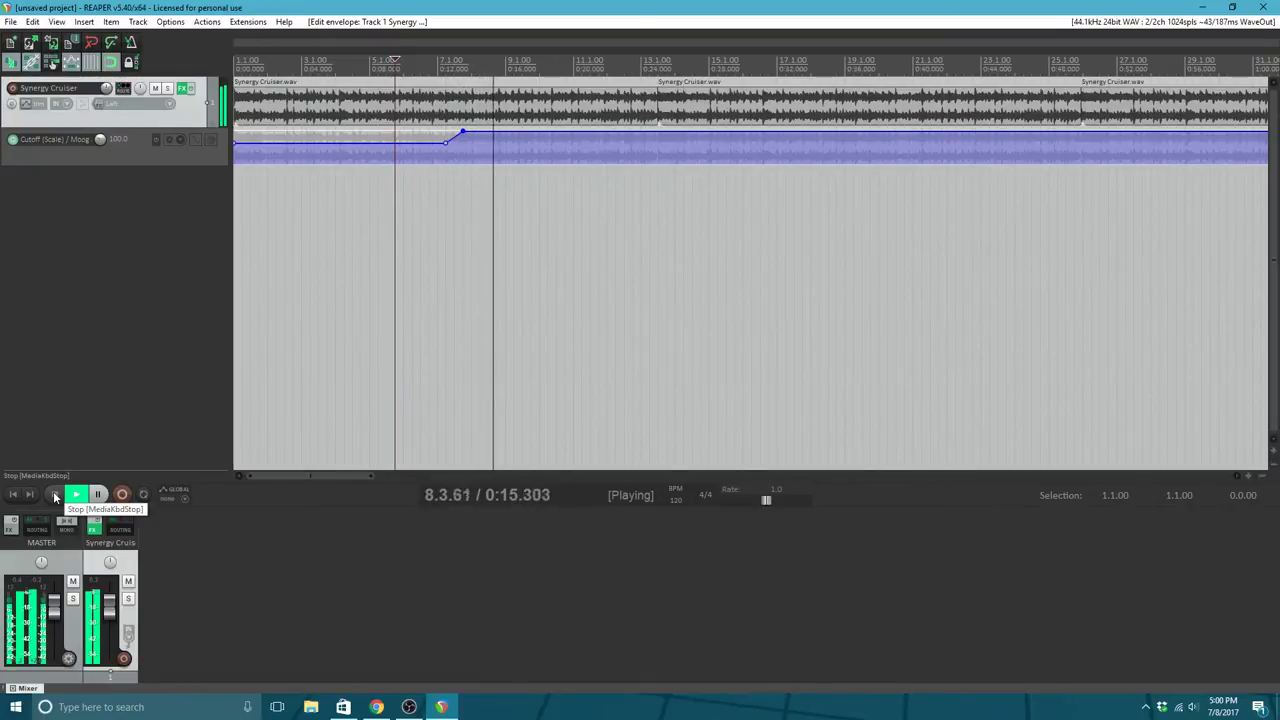
left_click(55, 495)
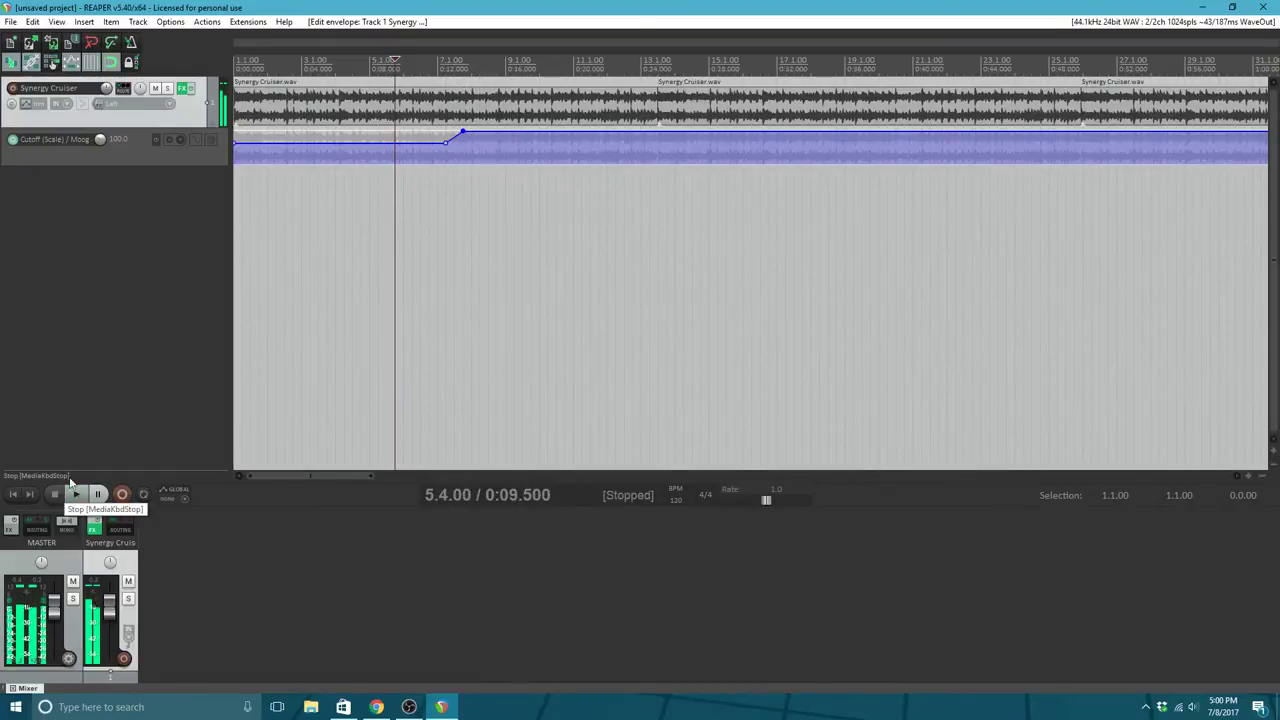
left_click(448, 144)
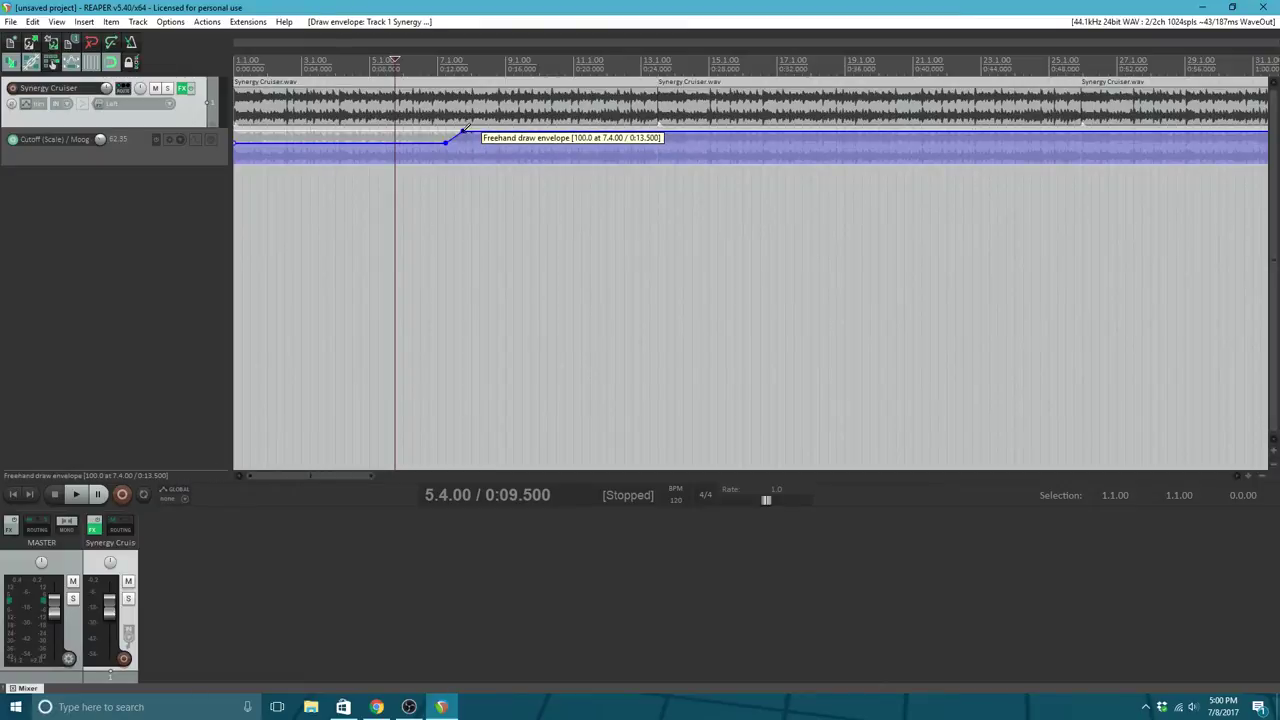
right_click(461, 133)
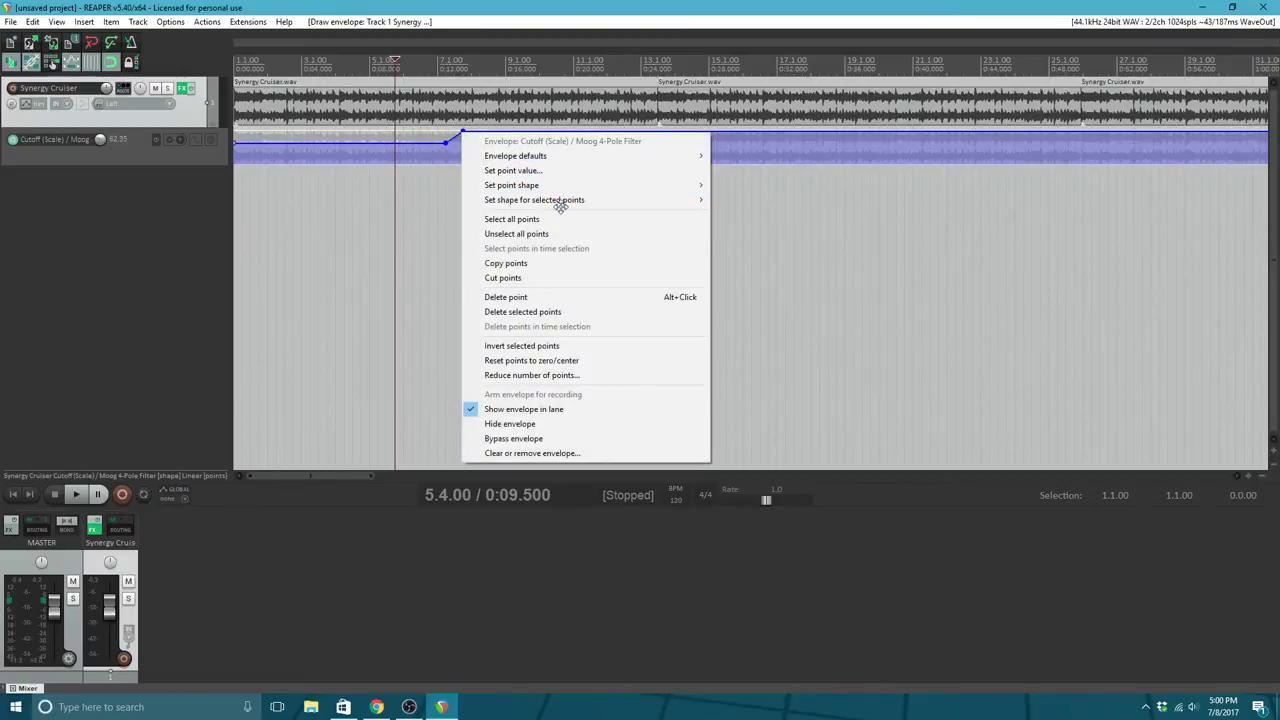
mouse_move(563, 200)
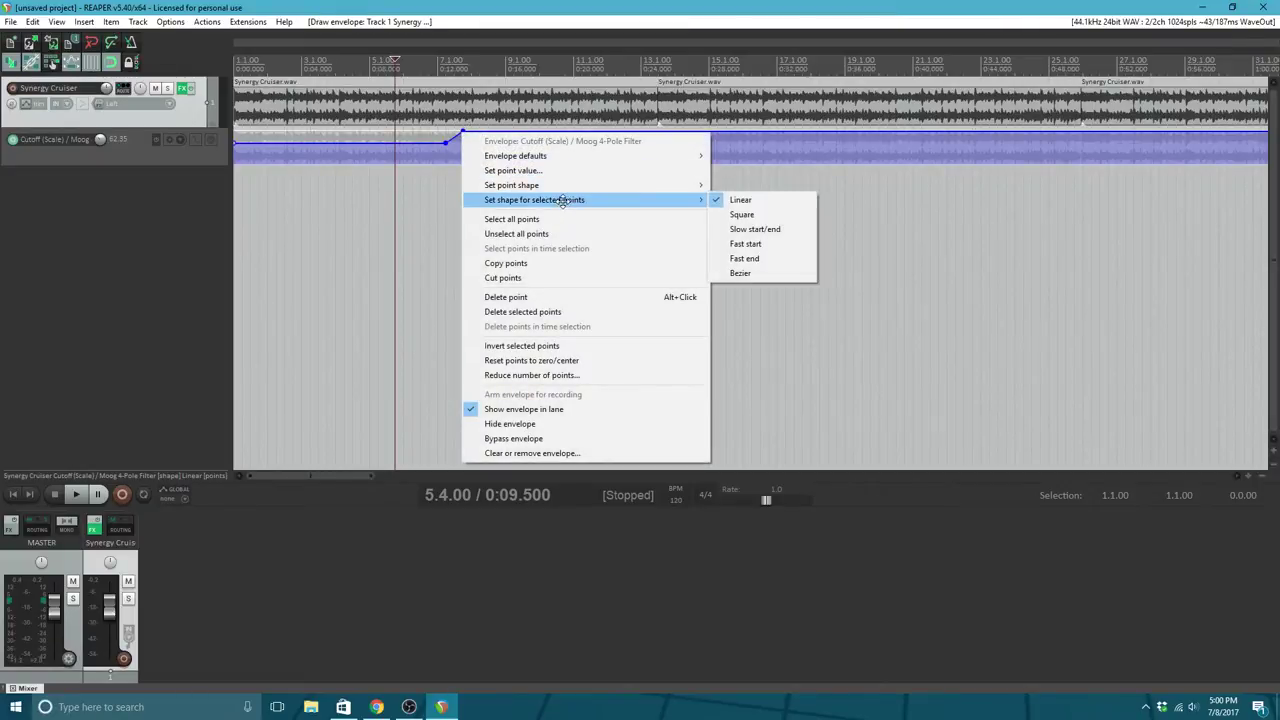
left_click(774, 260)
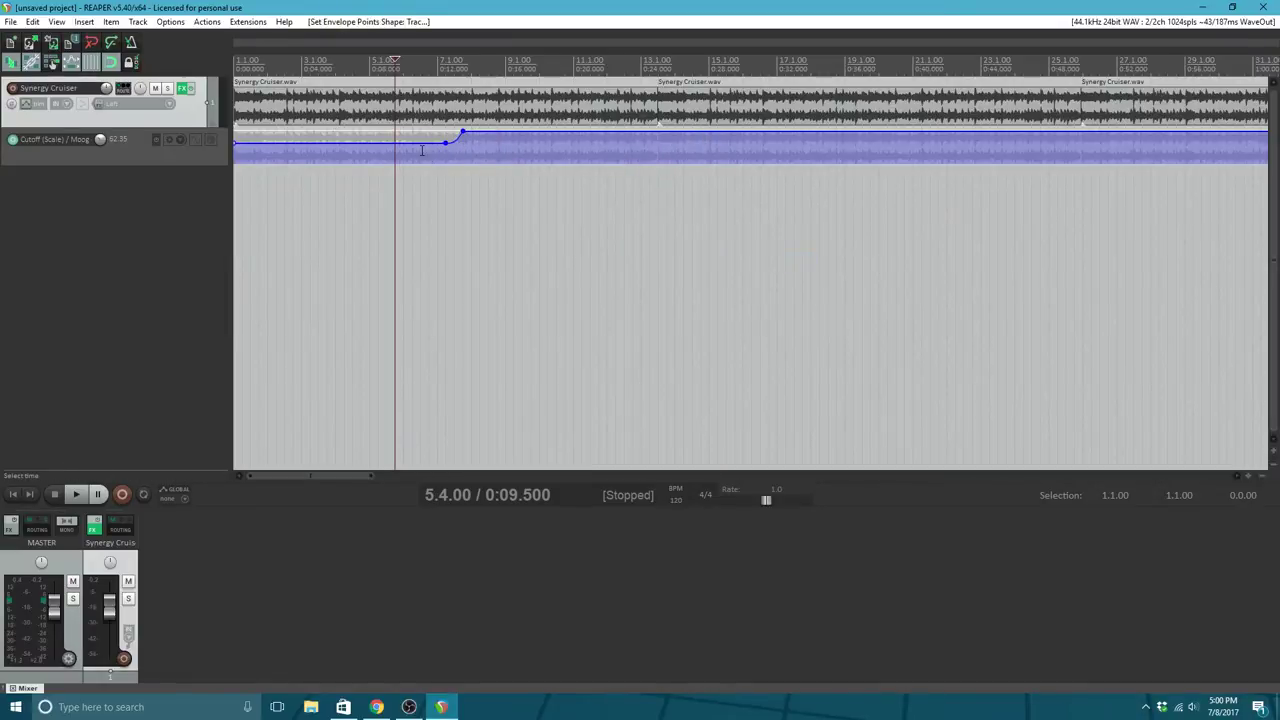
Step: Play the reshaped cutoff ramp from 6.3.00 / 0:11.000 through about 0:15, and stop
left_click(421, 150)
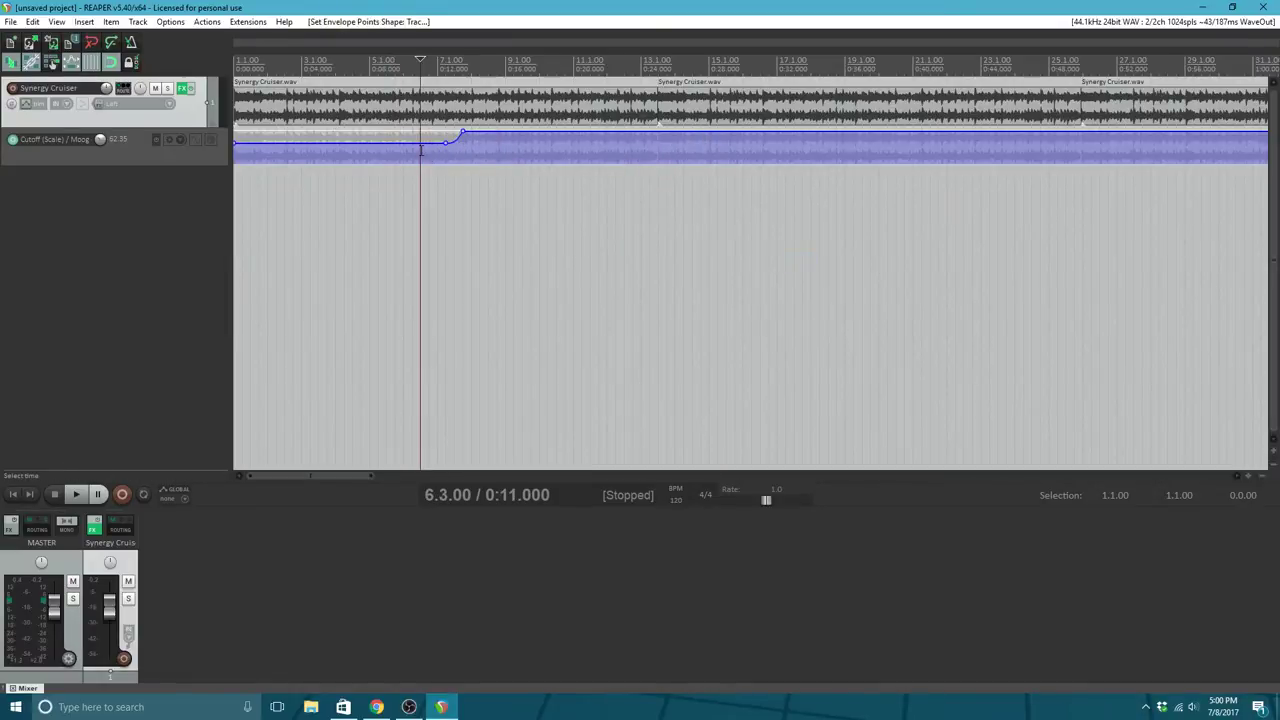
left_click(77, 495)
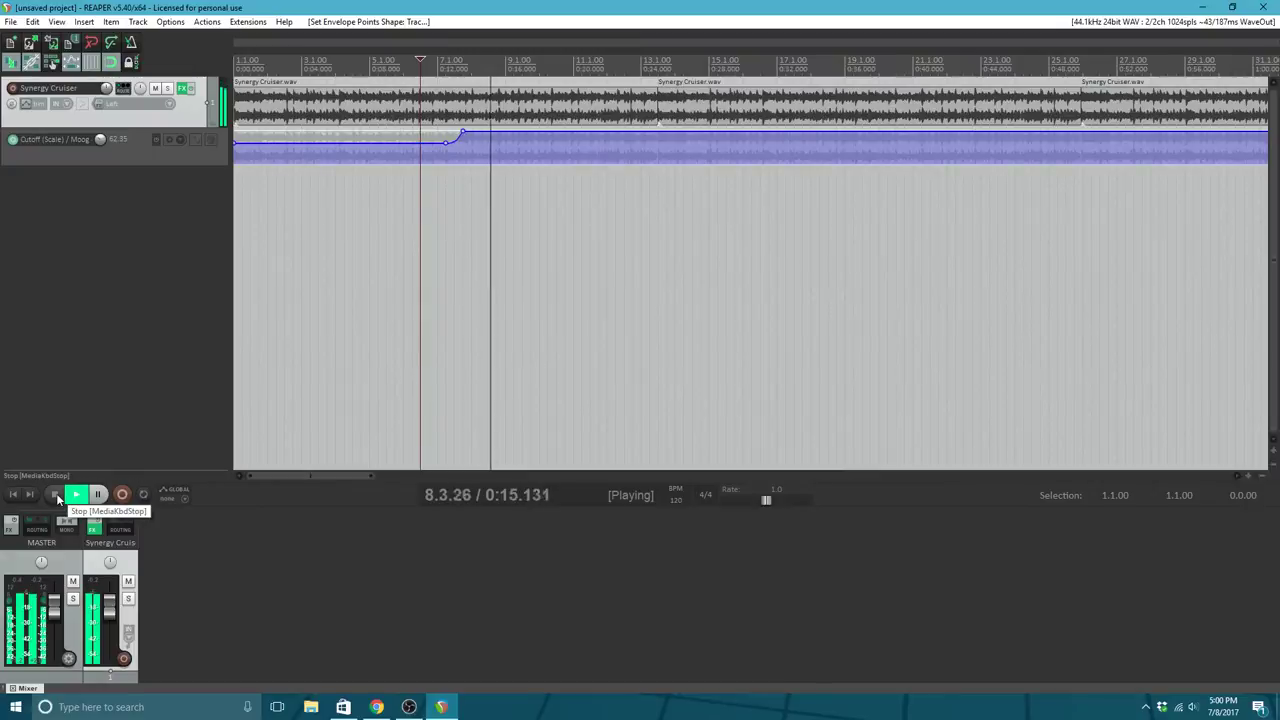
left_click(56, 493)
Step: Search the track plugins for pitch and add ReaPitch (Cockos) to the Synergy Cruiser effects chain after the Moog filter
scroll(497, 289, "down", 4)
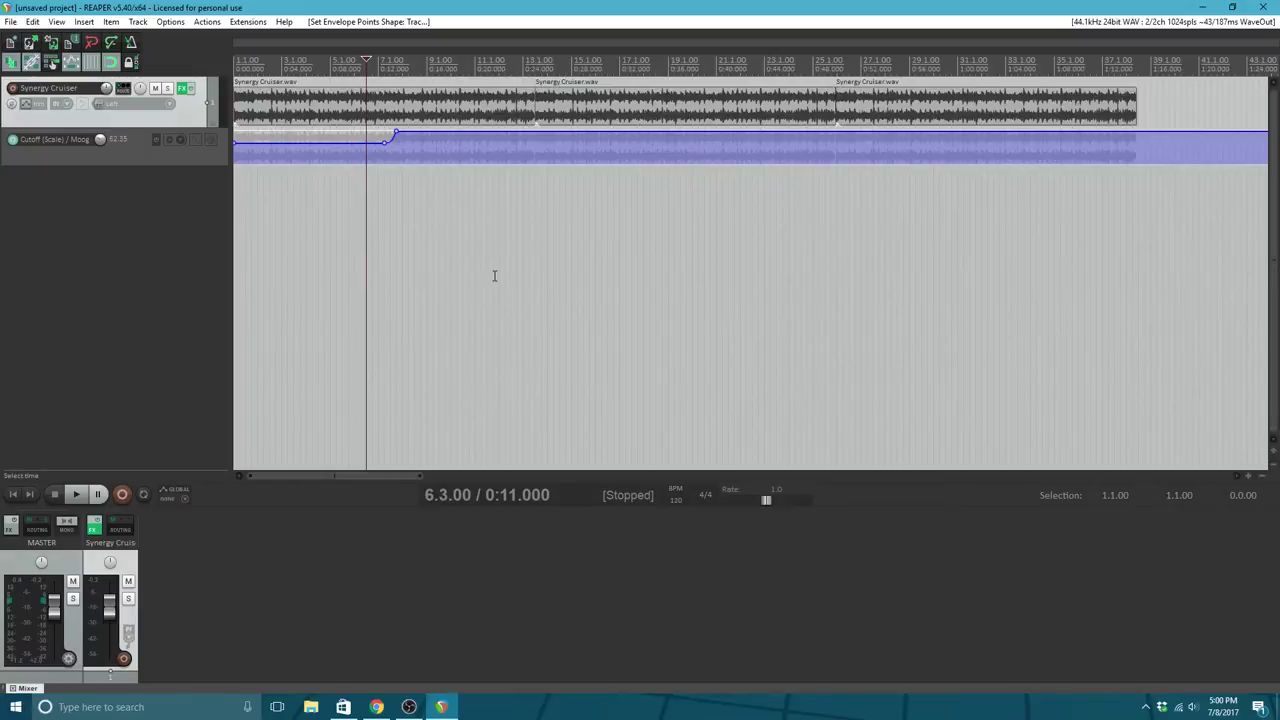
left_click(494, 276)
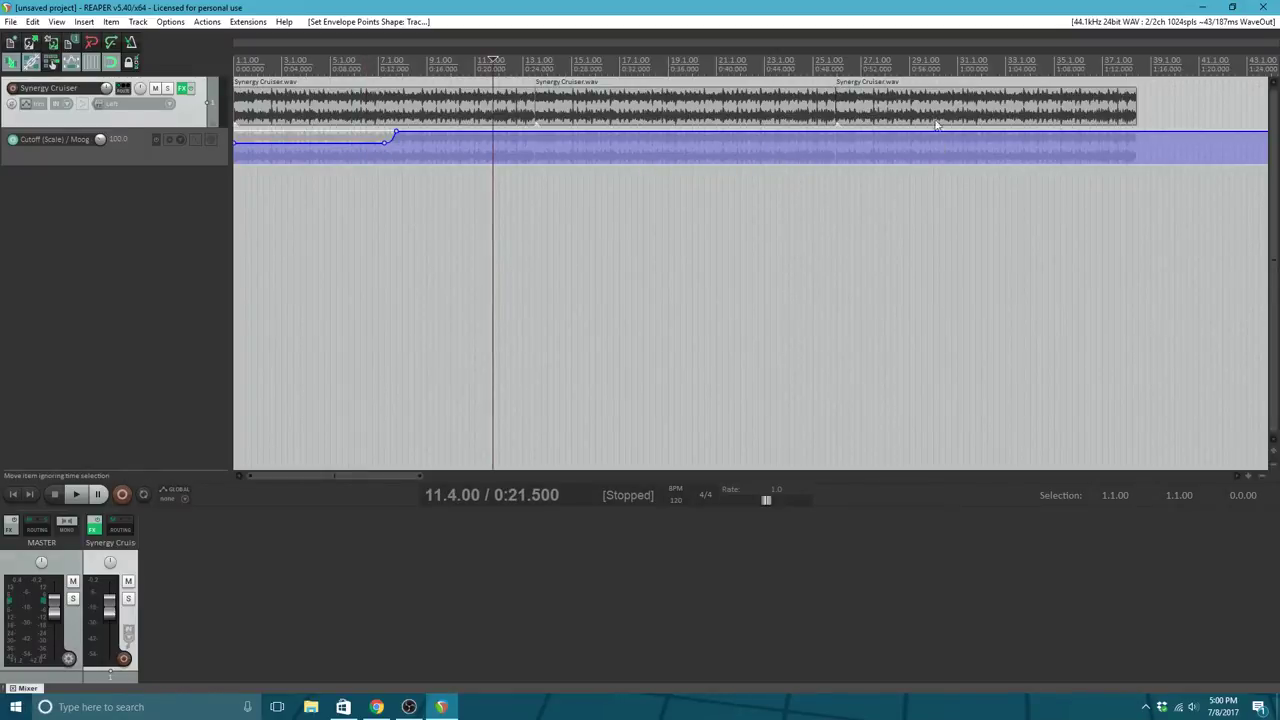
left_click(324, 269)
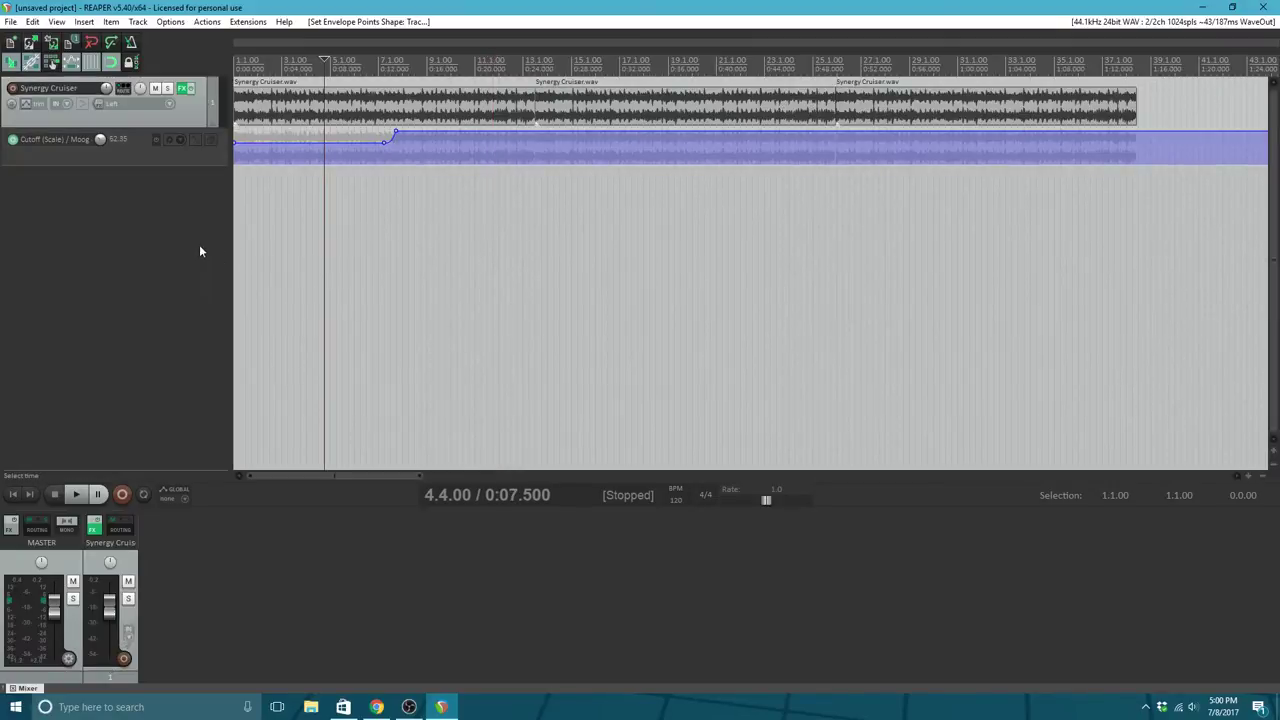
left_click(184, 88)
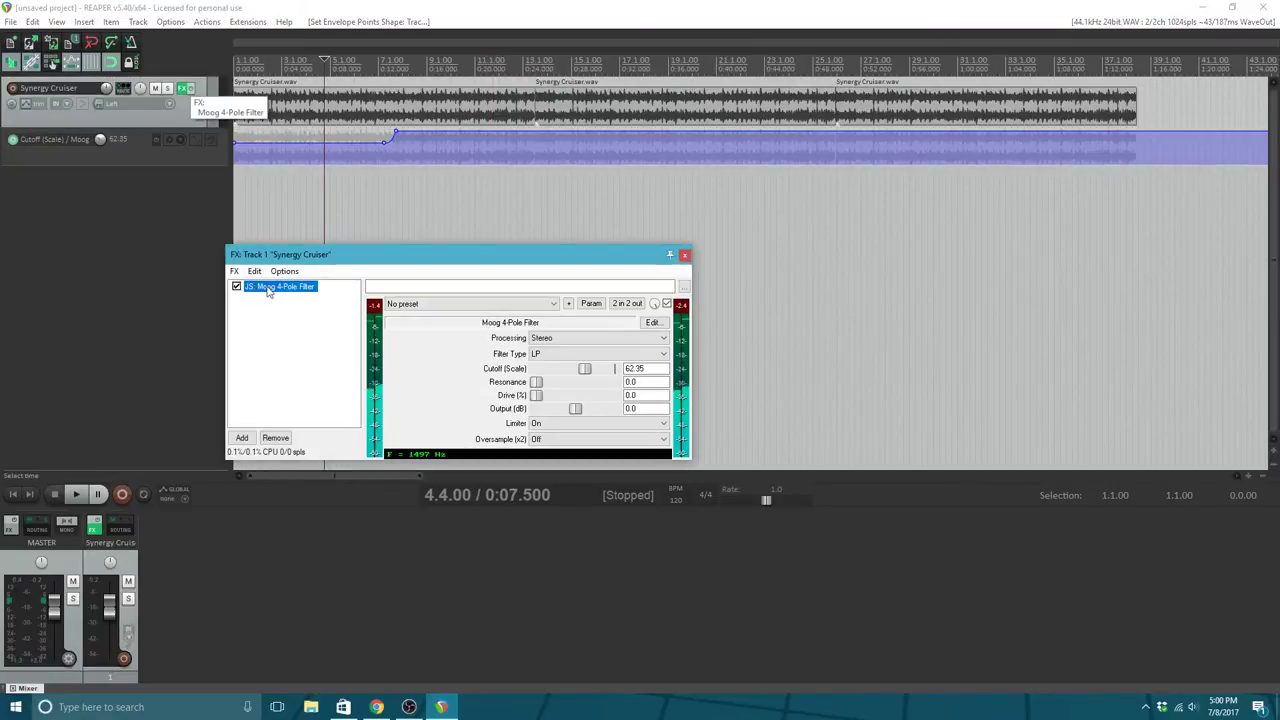
left_click(269, 360)
left_click(241, 439)
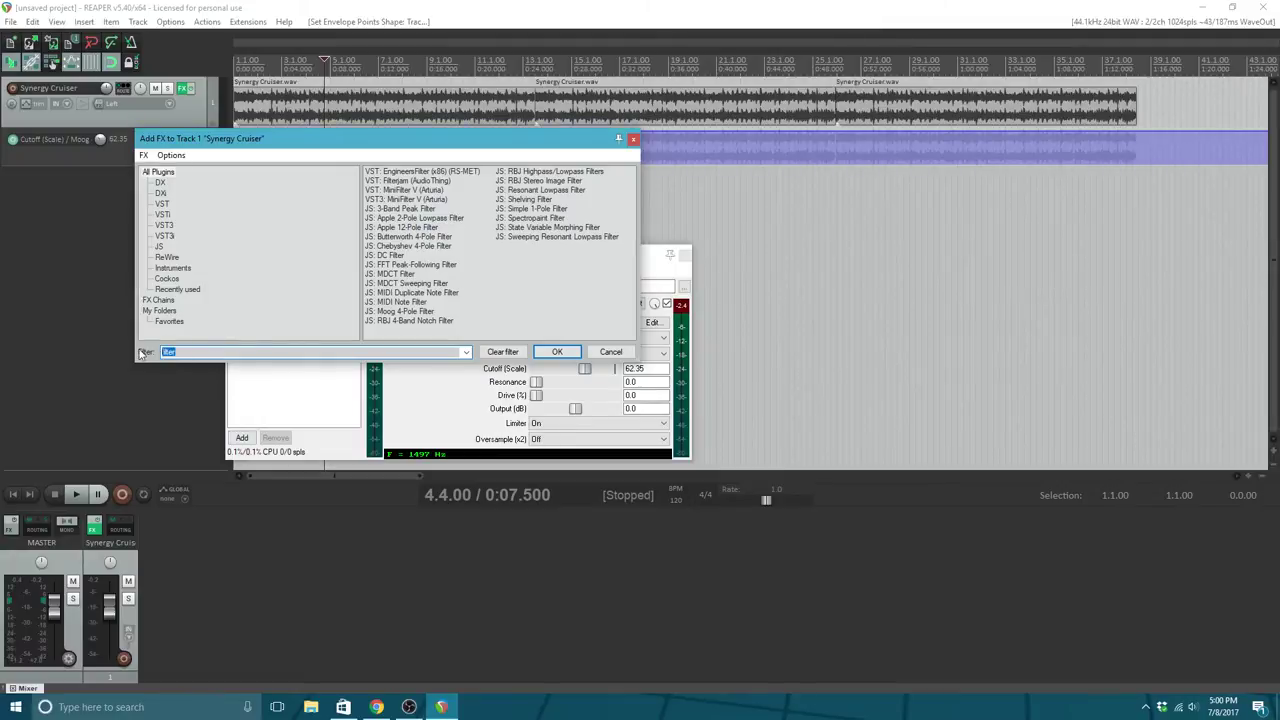
key("BackSpace")
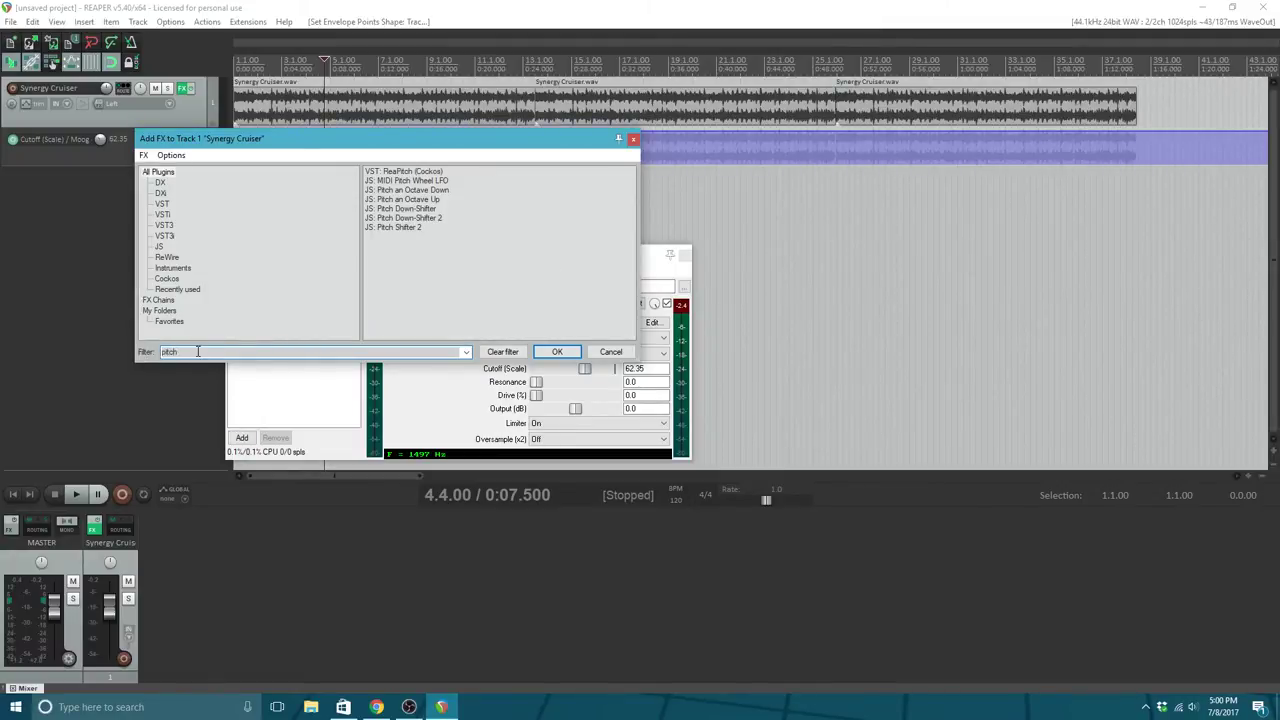
double_click(393, 171)
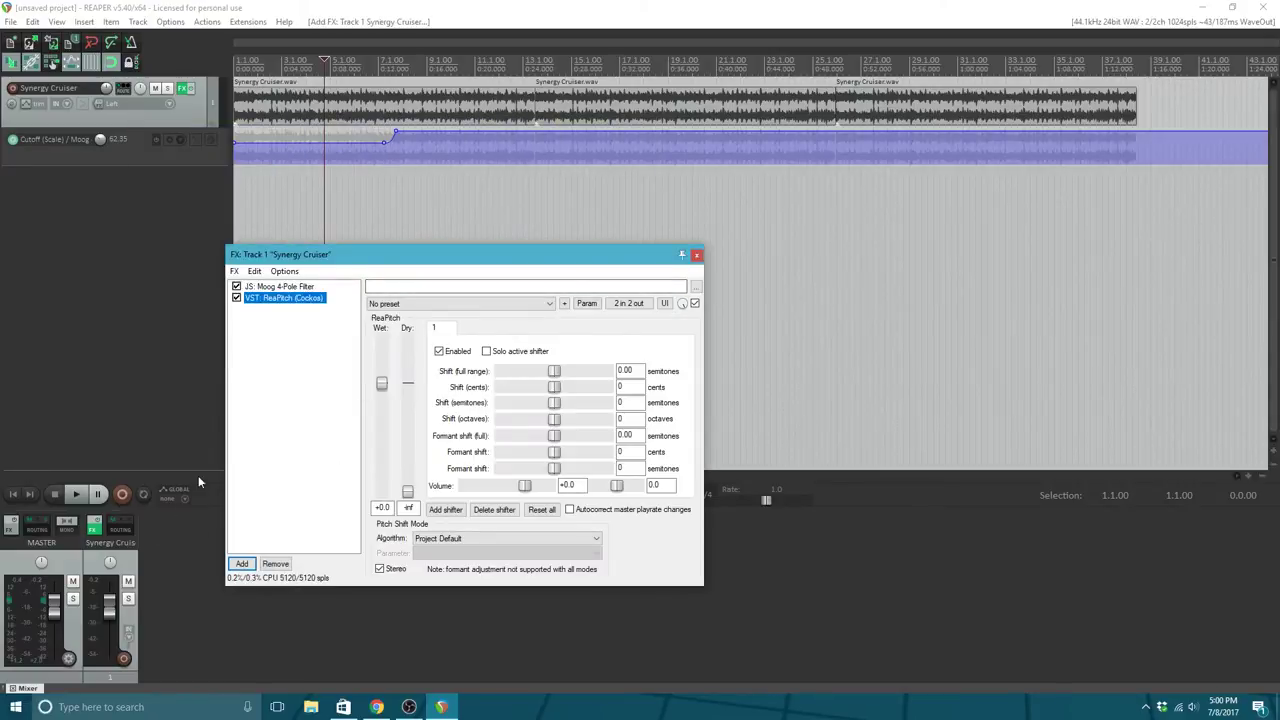
Step: Play from 4.4.00 / 0:07.500 while setting ReaPitch's Shift (cents) to 2 cents, then close the effects window and stop playback
left_click(75, 497)
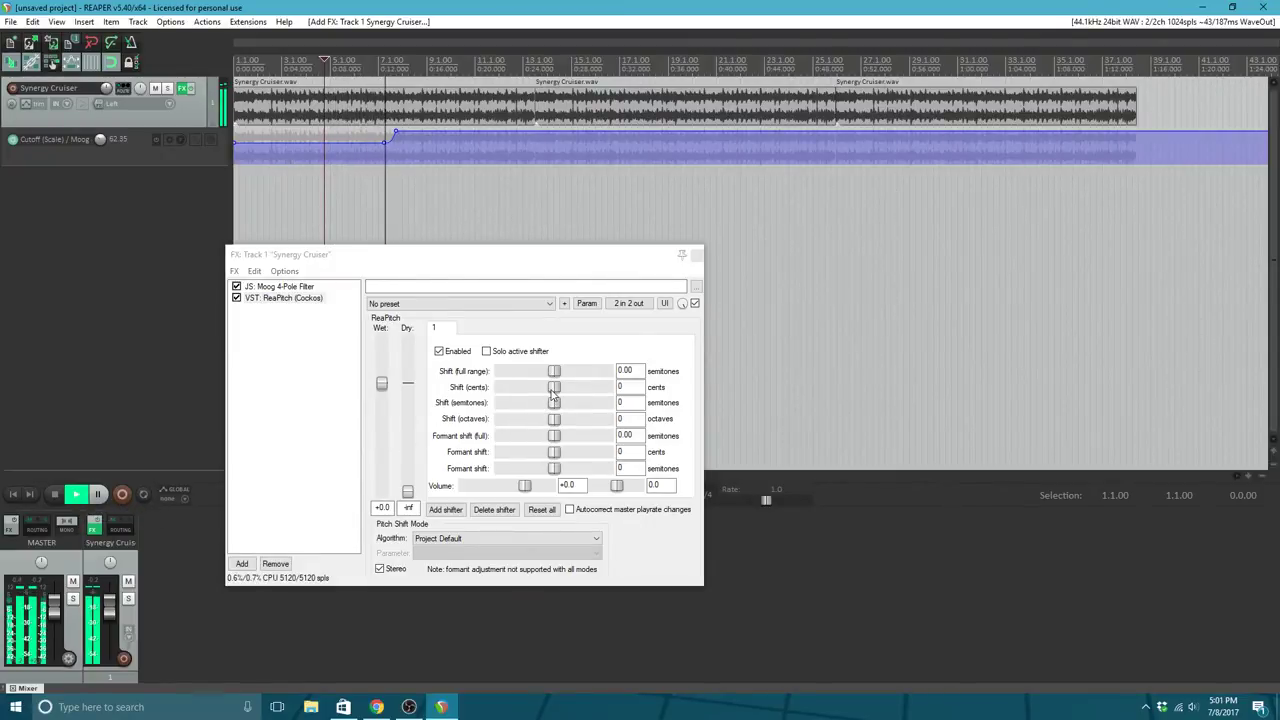
mouse_move(554, 391)
left_mouse_down()
mouse_move(516, 398)
mouse_move(557, 396)
left_mouse_up()
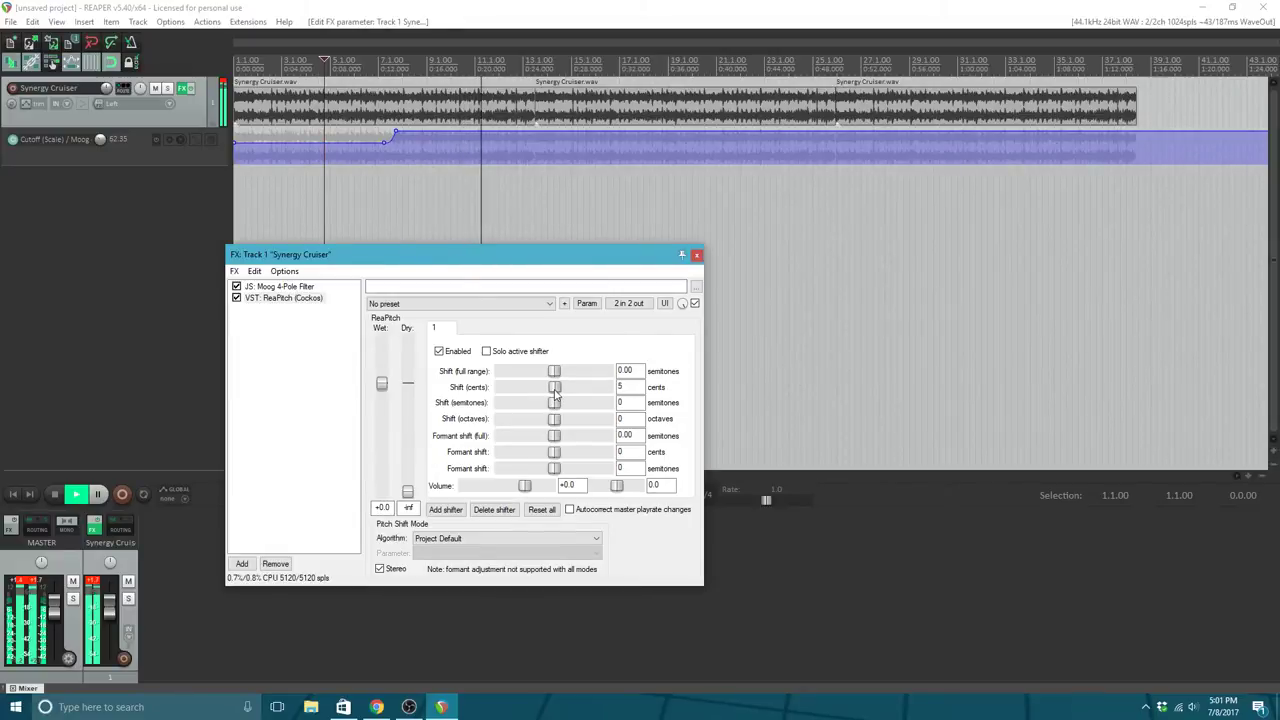
left_click(696, 255)
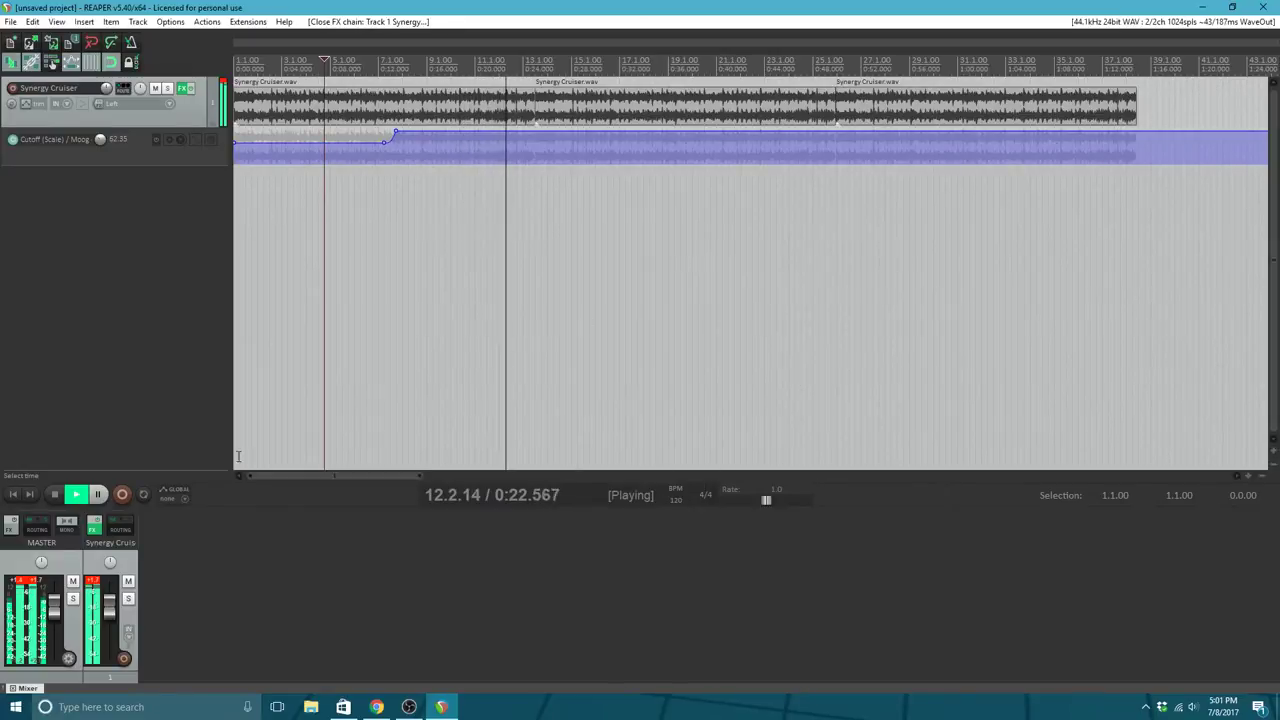
key("space")
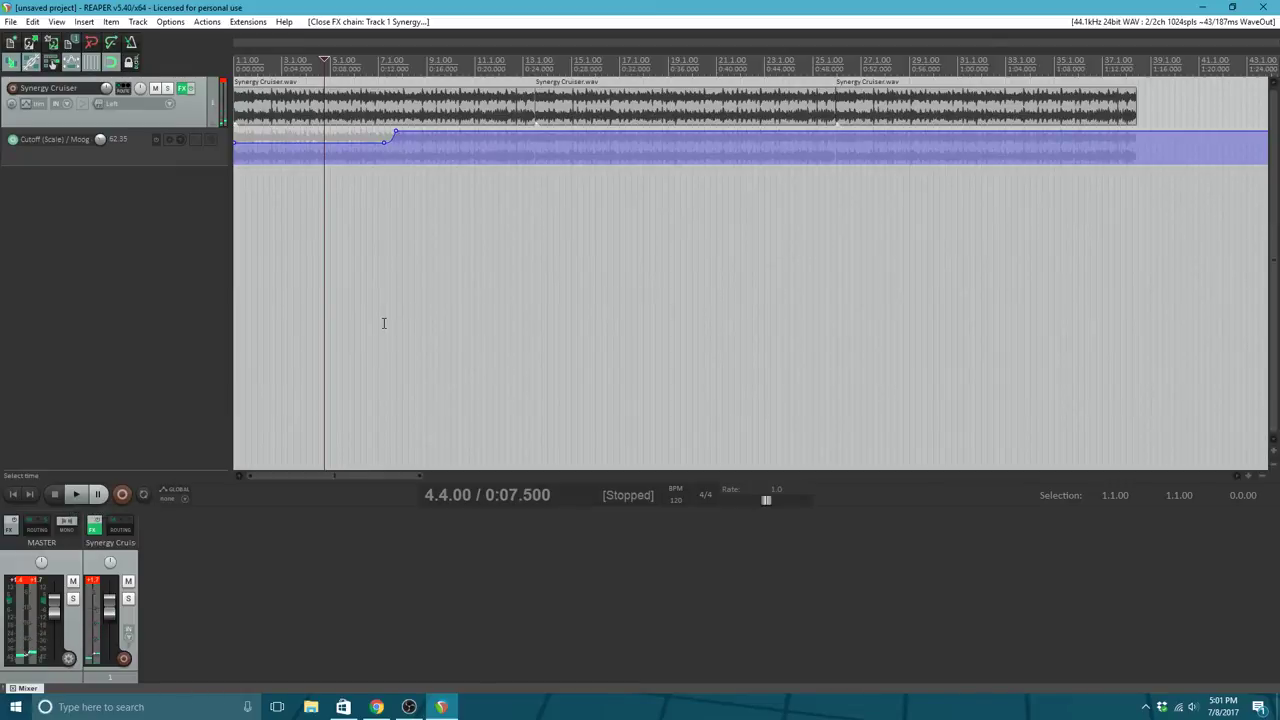
Step: Show the automation envelope for ReaPitch's 1: Shift (cents) on the Synergy Cruiser track
left_click(41, 108)
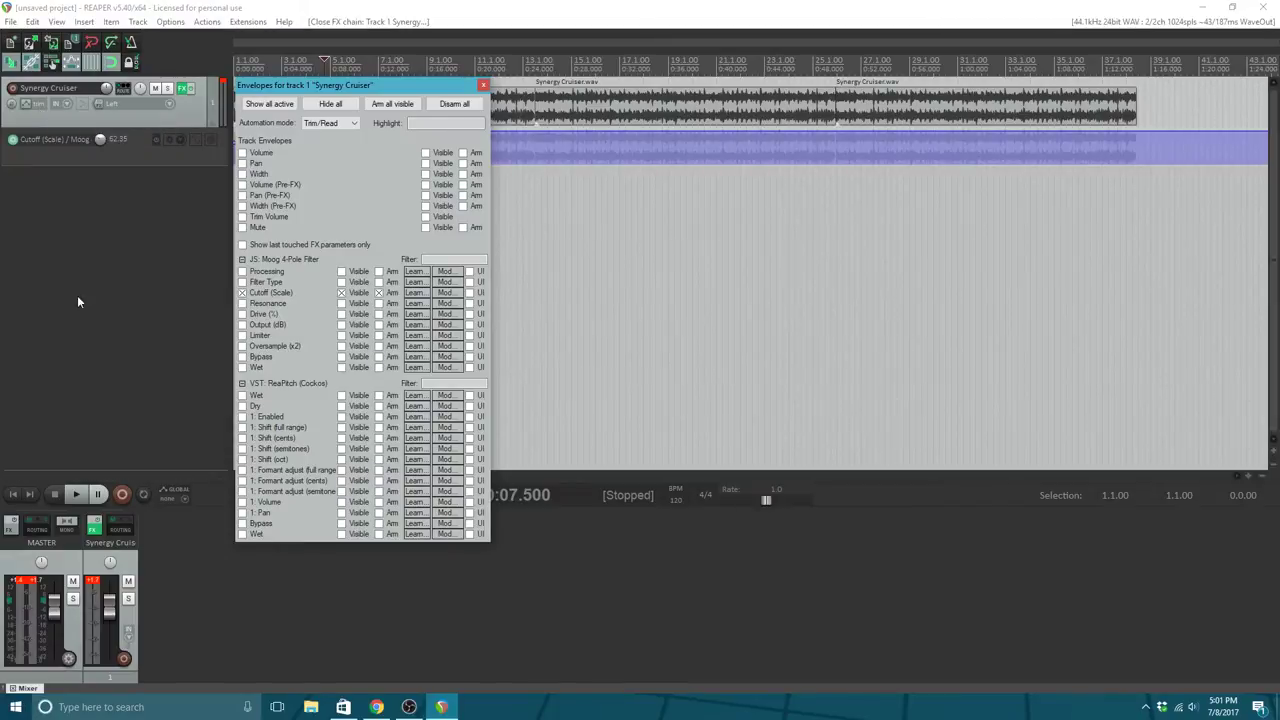
left_click(272, 438)
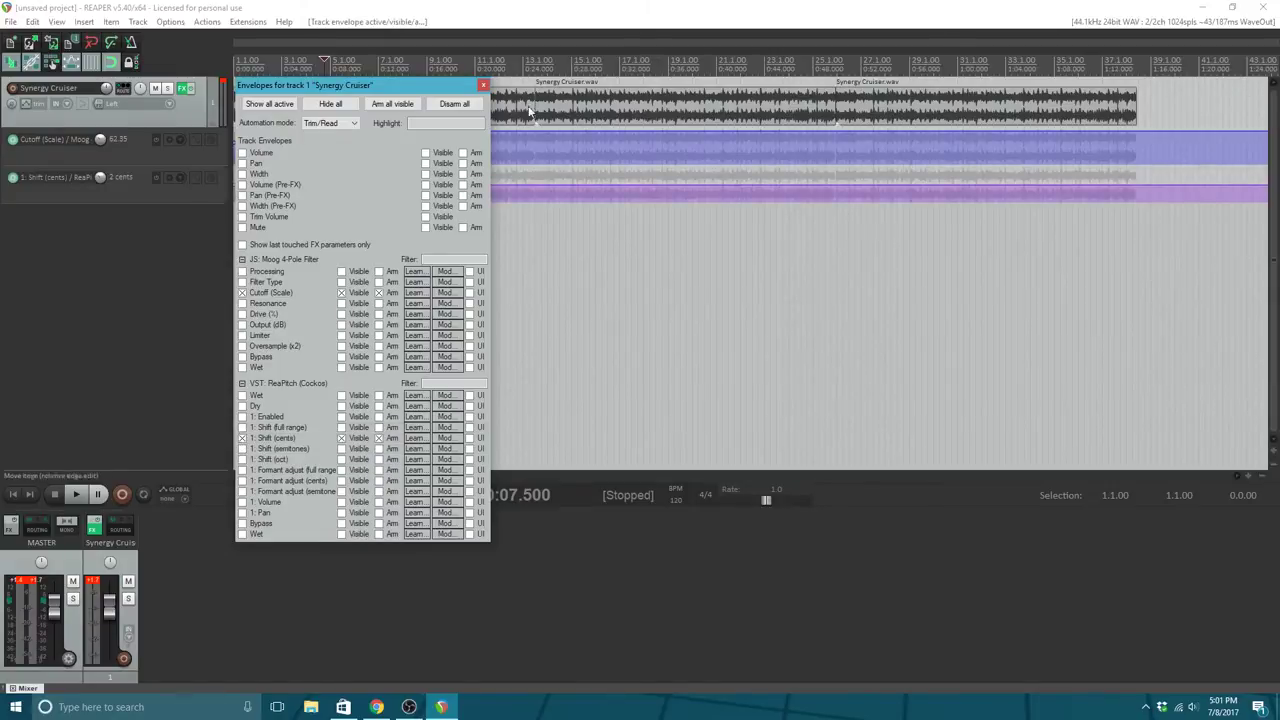
left_click(484, 86)
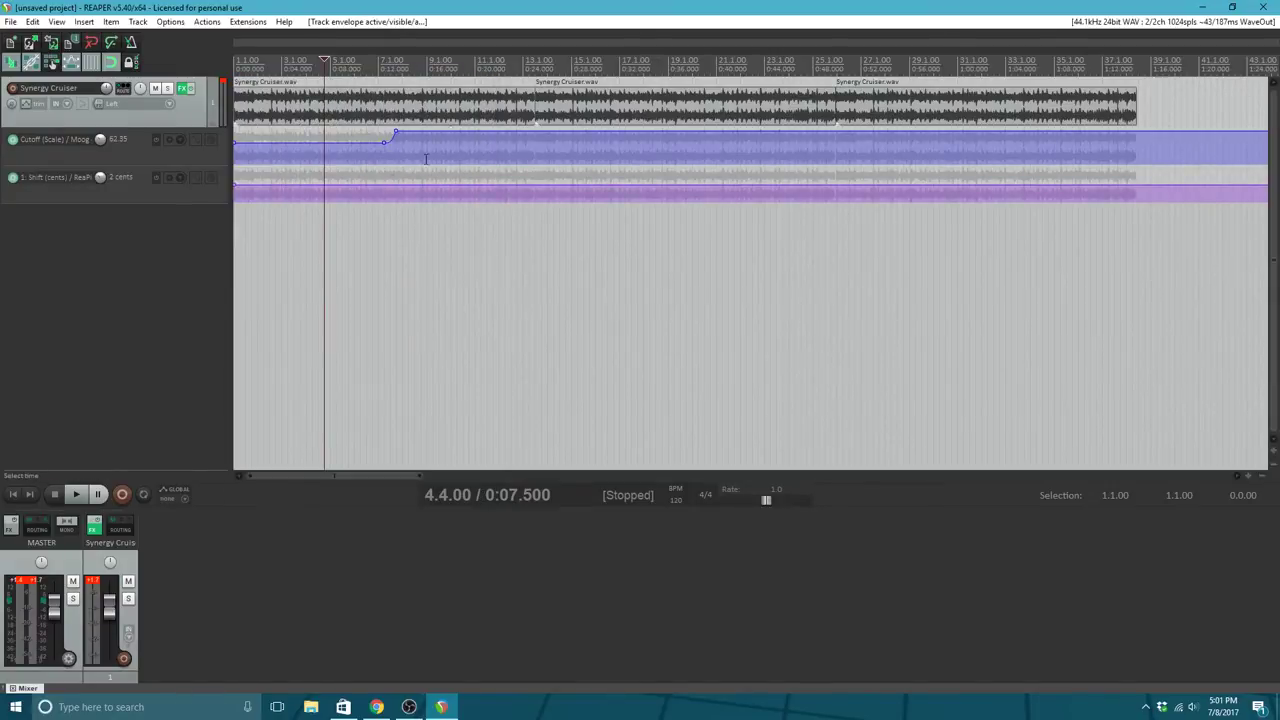
Step: Create three points on the Shift (cents) envelope at 13.3.00 / 0:25.000, 19.3.00 / 0:37.000 and 21.1.00 / 0:40.000
right_click(536, 186)
left_click(606, 222)
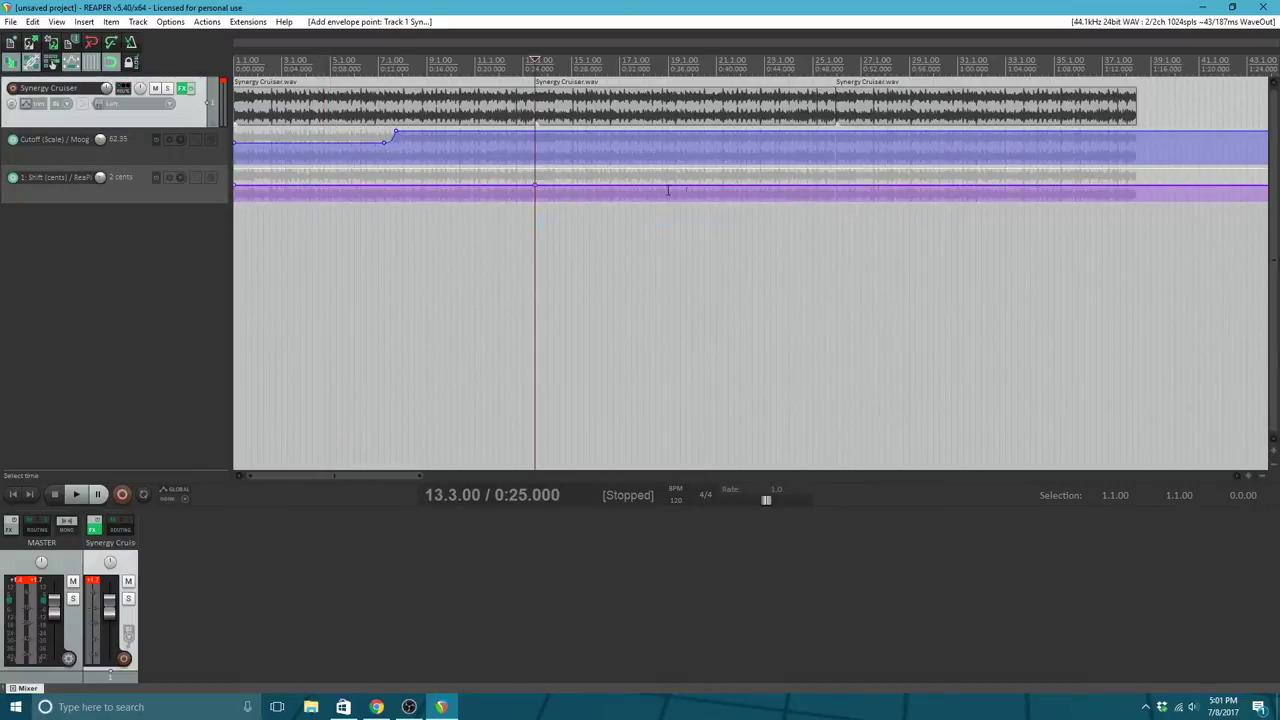
left_click(681, 183)
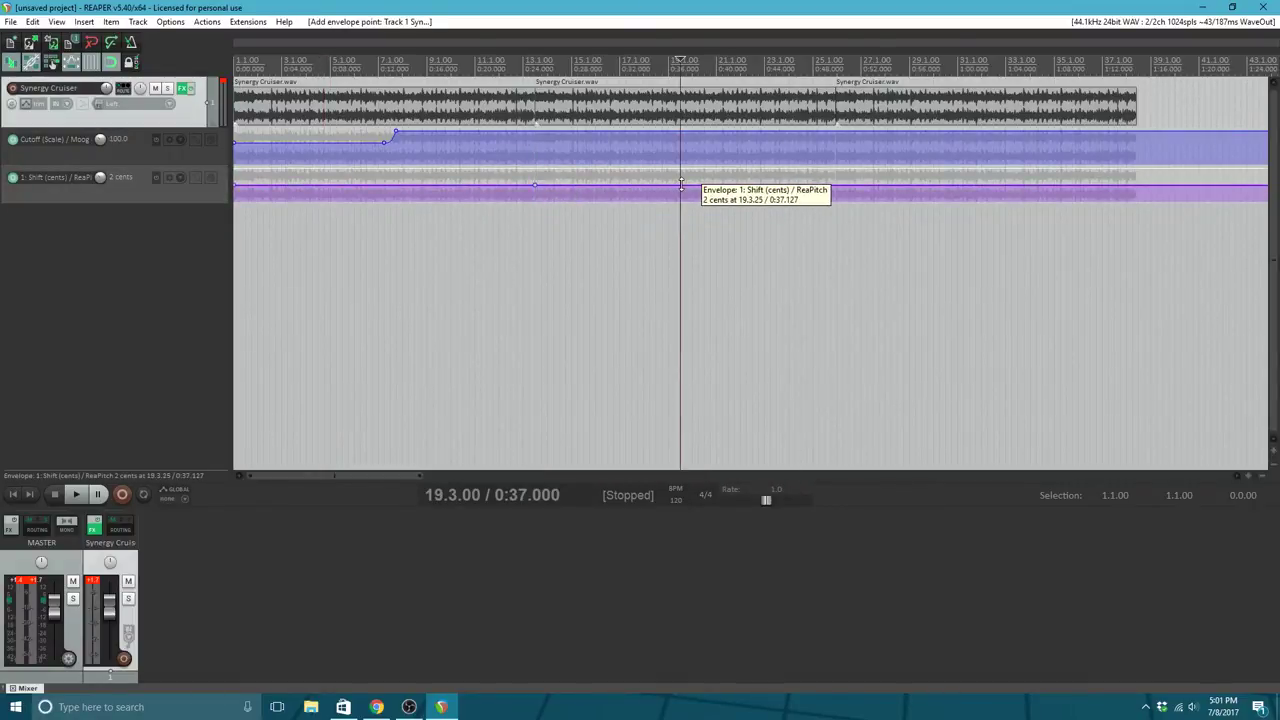
right_click(681, 184)
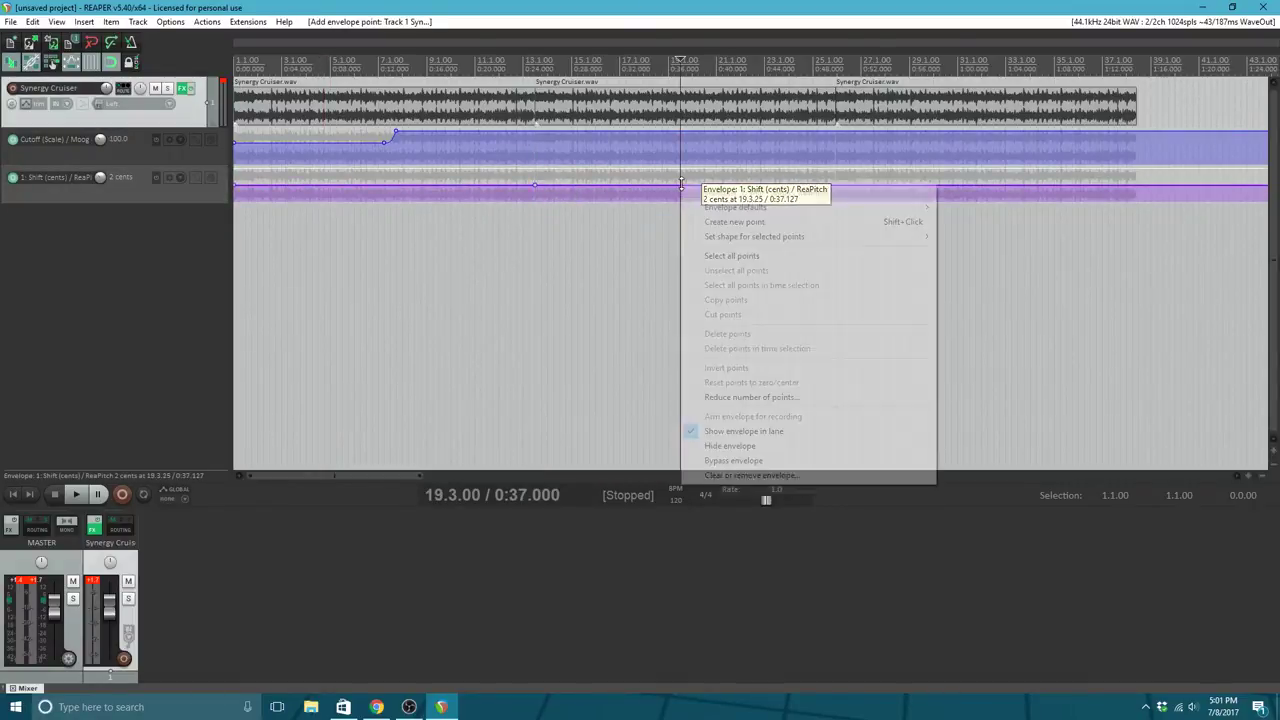
left_click(732, 222)
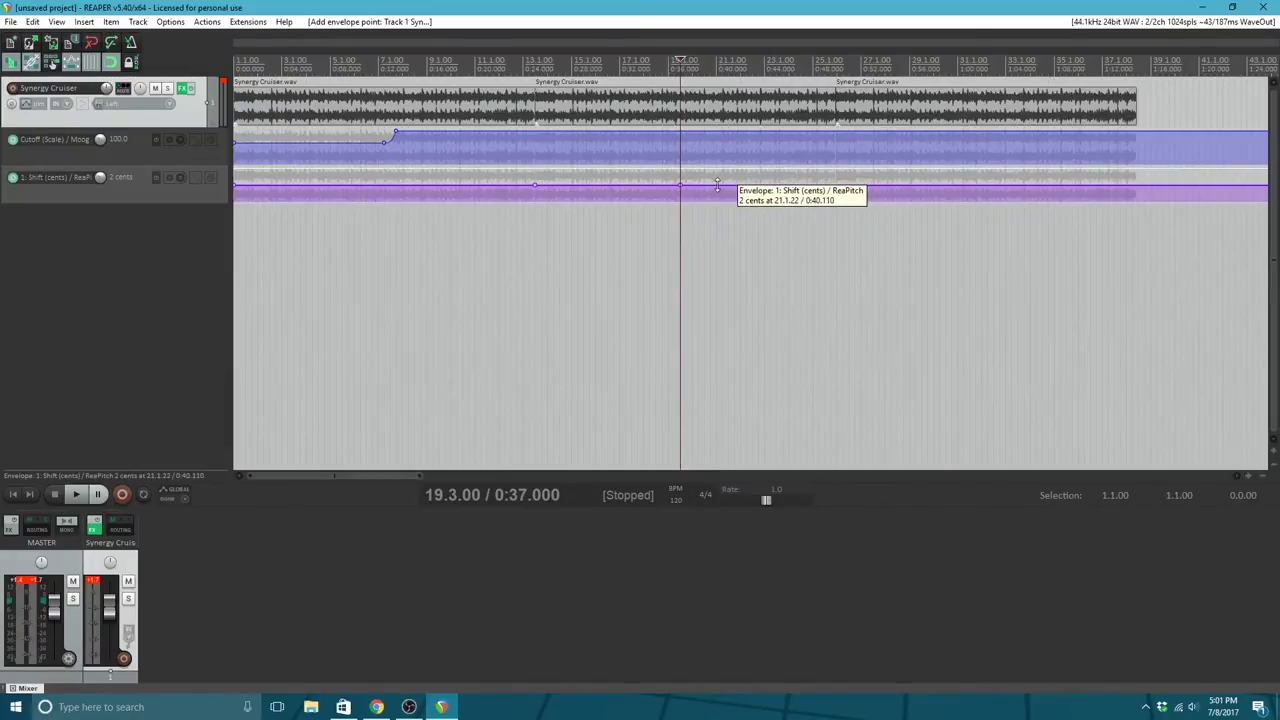
right_click(716, 186)
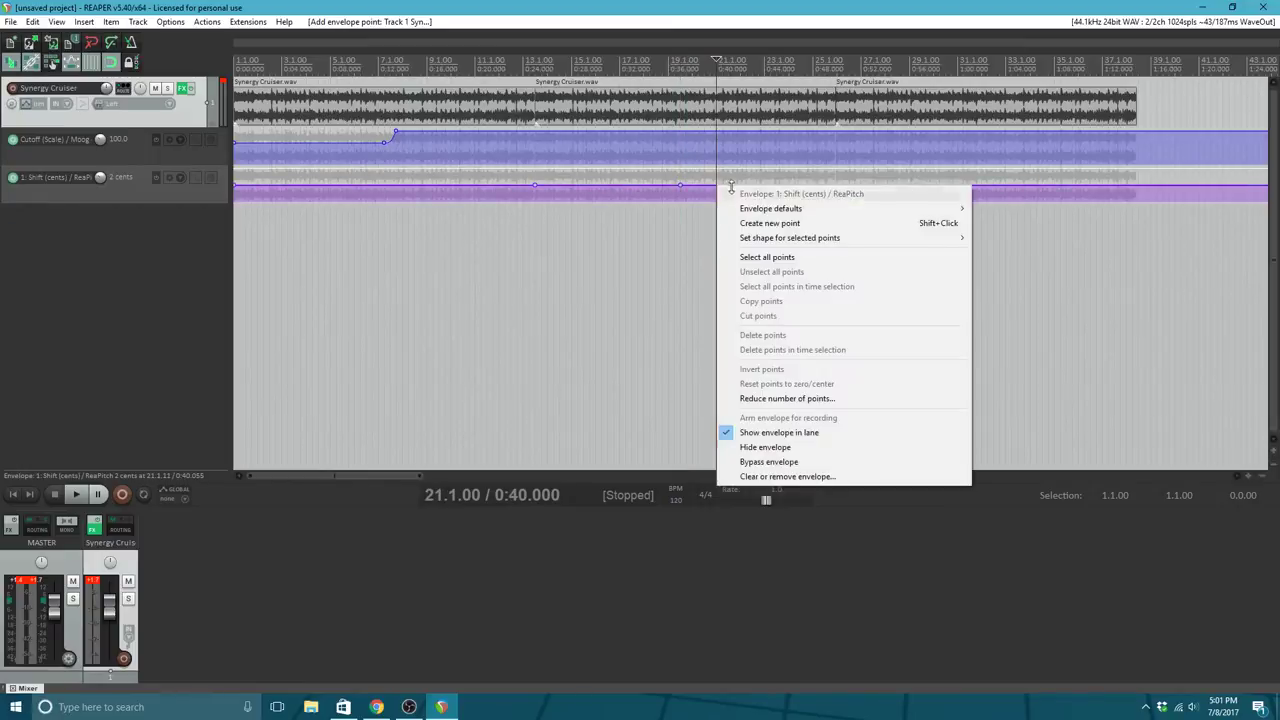
left_click(768, 224)
Step: Move the middle pitch point to -90 cents at 20.3.00 / 0:39.000 and play from 12.3.00 / 0:23.000 through about 0:42
mouse_move(681, 187)
left_mouse_down()
mouse_move(702, 197)
mouse_move(703, 216)
mouse_move(701, 186)
left_mouse_up()
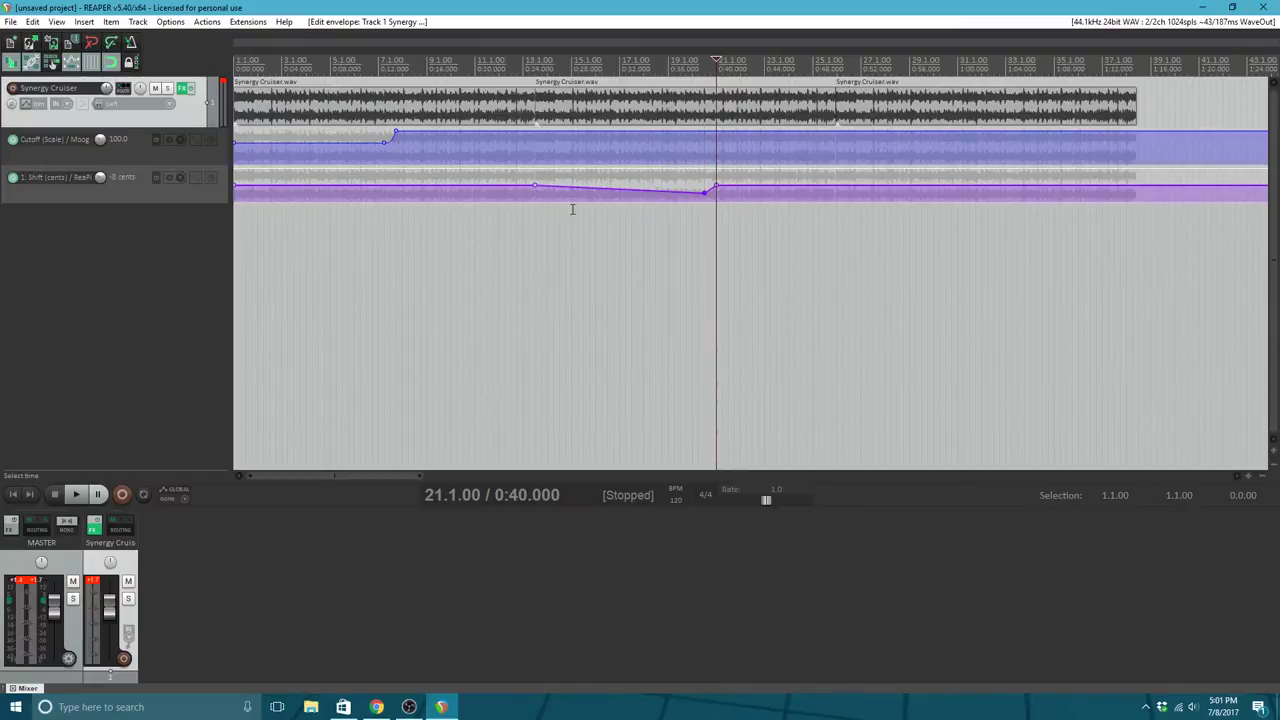
left_click(511, 62)
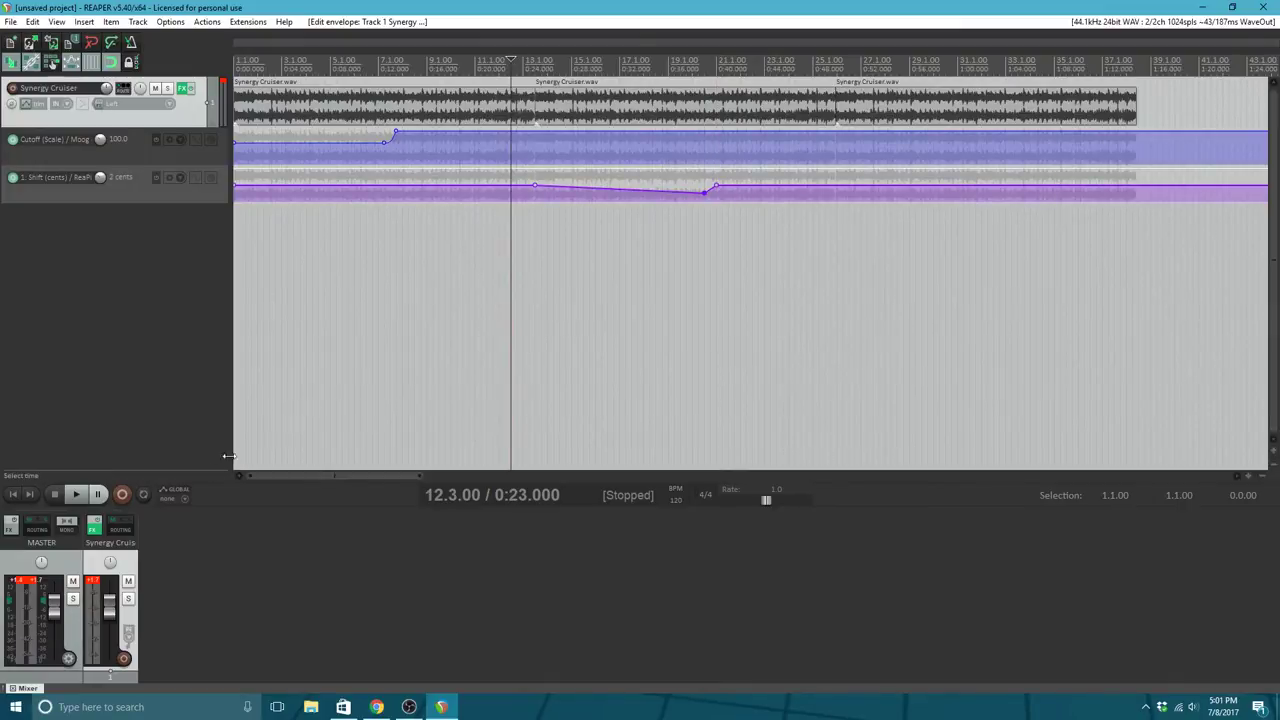
left_click(78, 495)
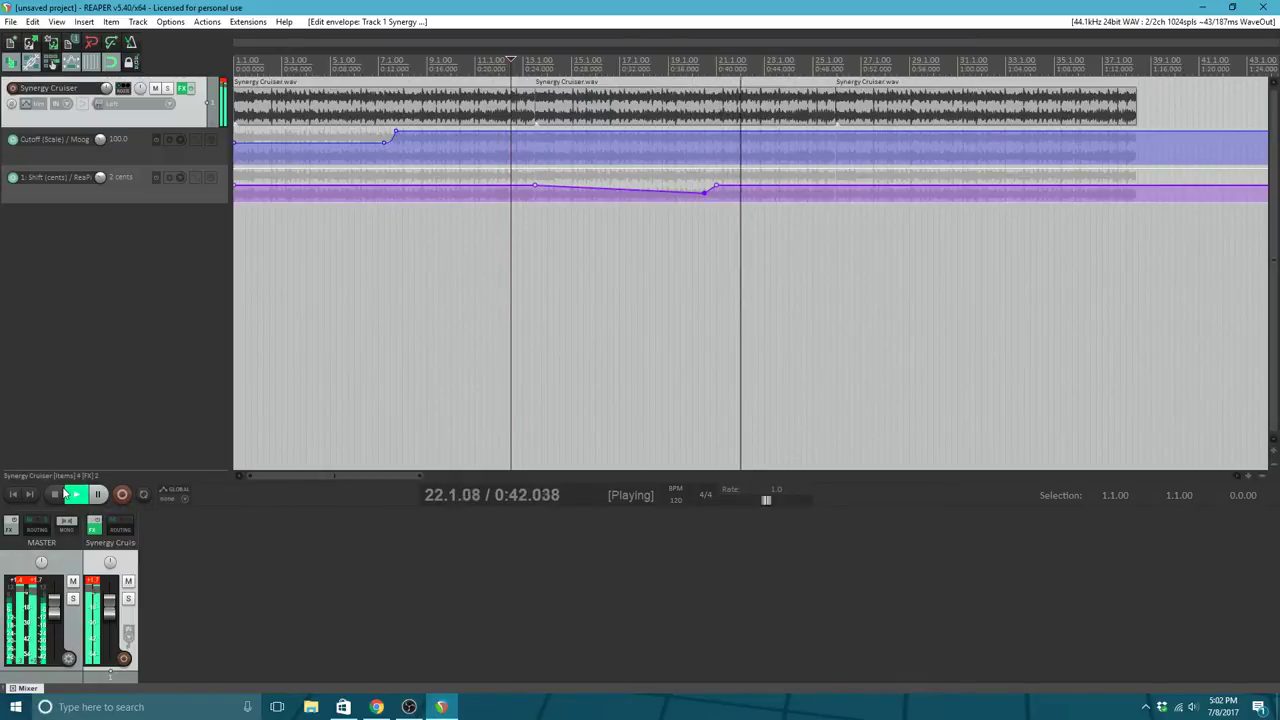
left_click(65, 493)
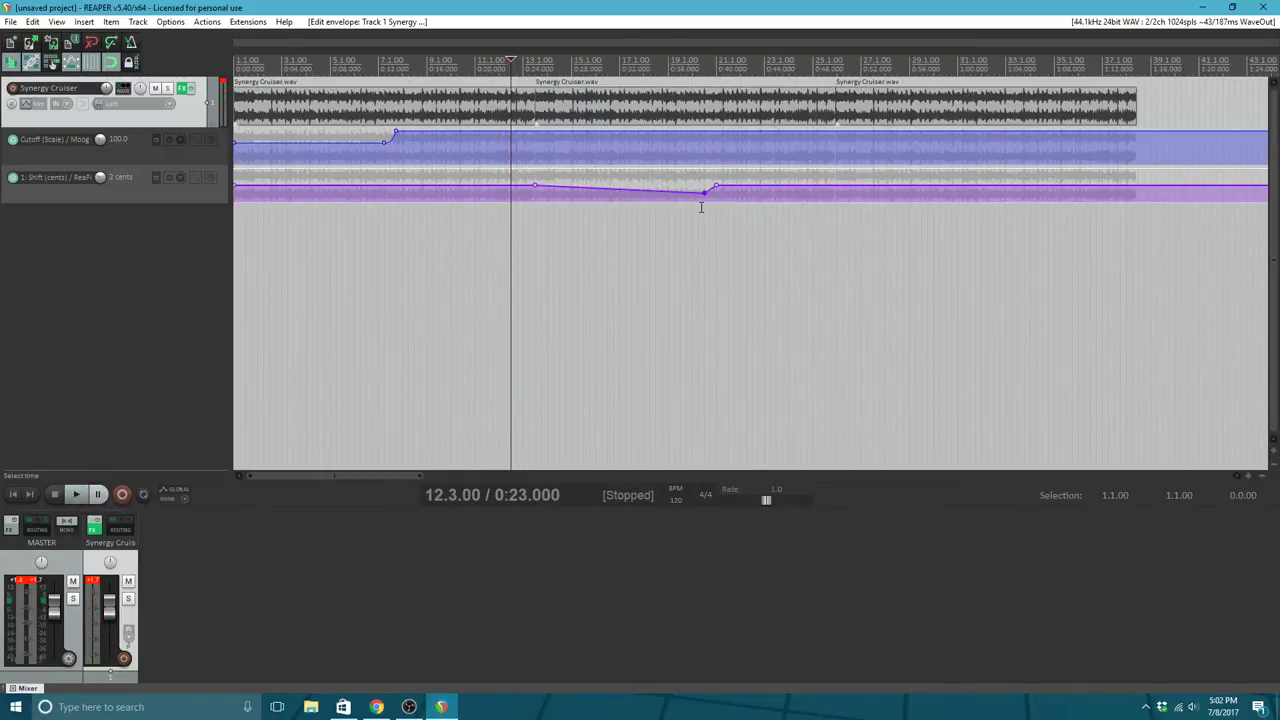
Step: Lower the pitch point at 20.3.00 to about -128 cents and set its shape and the 21.1.00 point's shape to Fast end
mouse_move(703, 192)
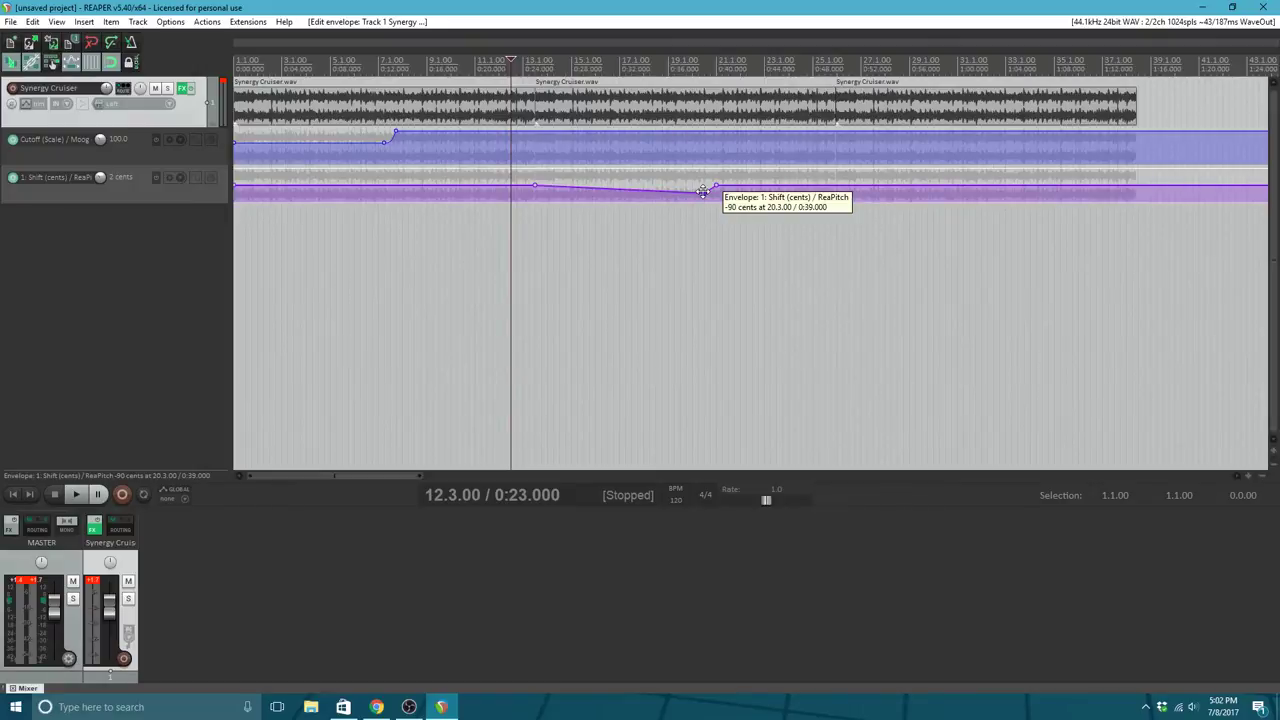
left_click_drag(703, 192, 701, 204)
mouse_move(716, 187)
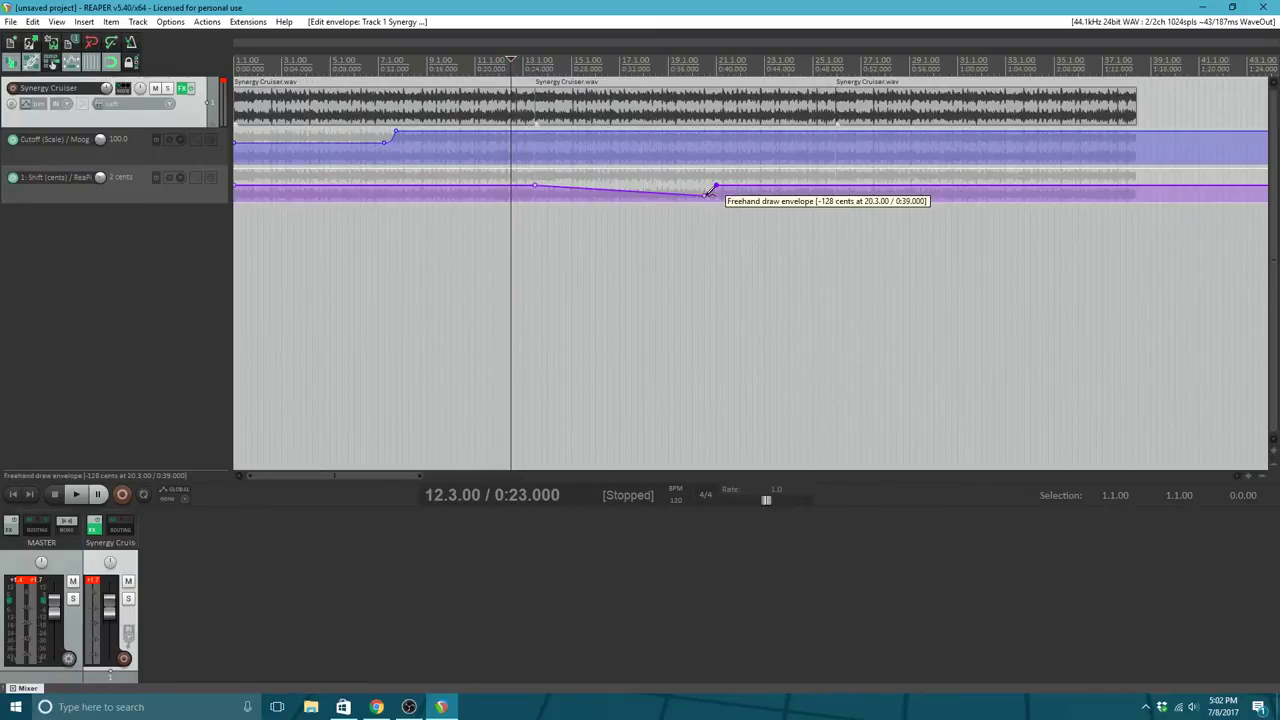
right_click(714, 187)
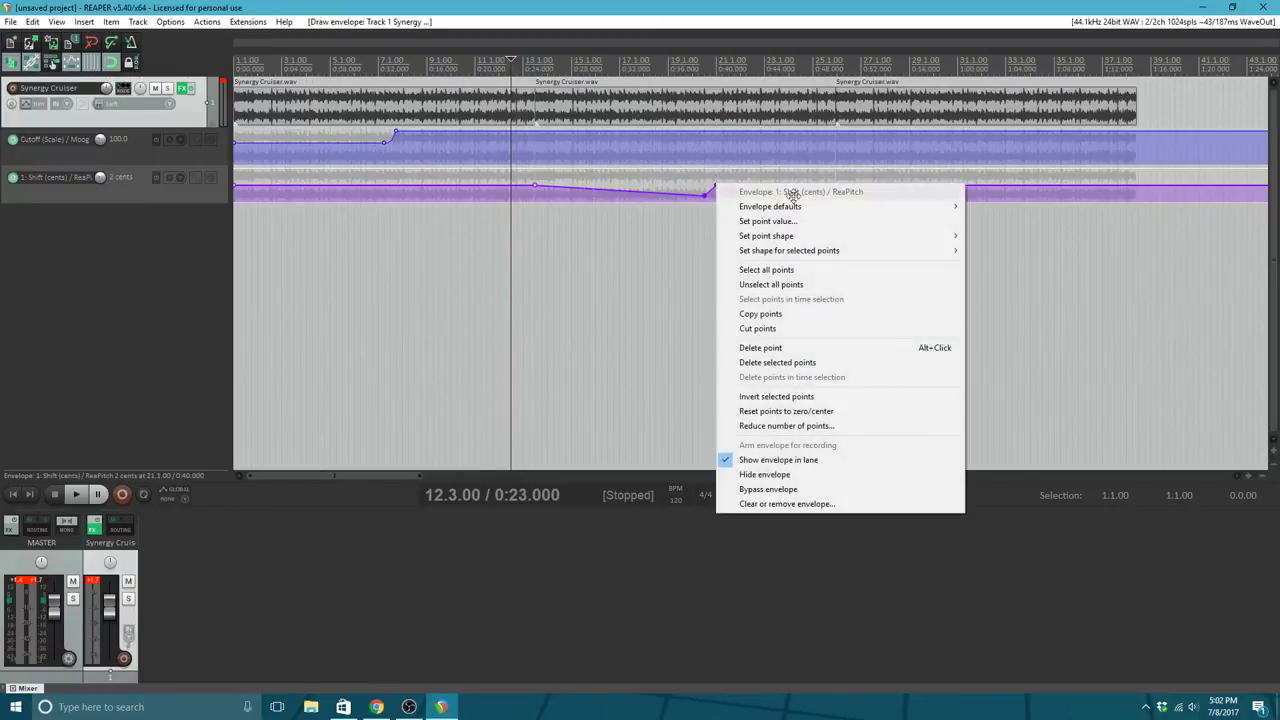
mouse_move(884, 236)
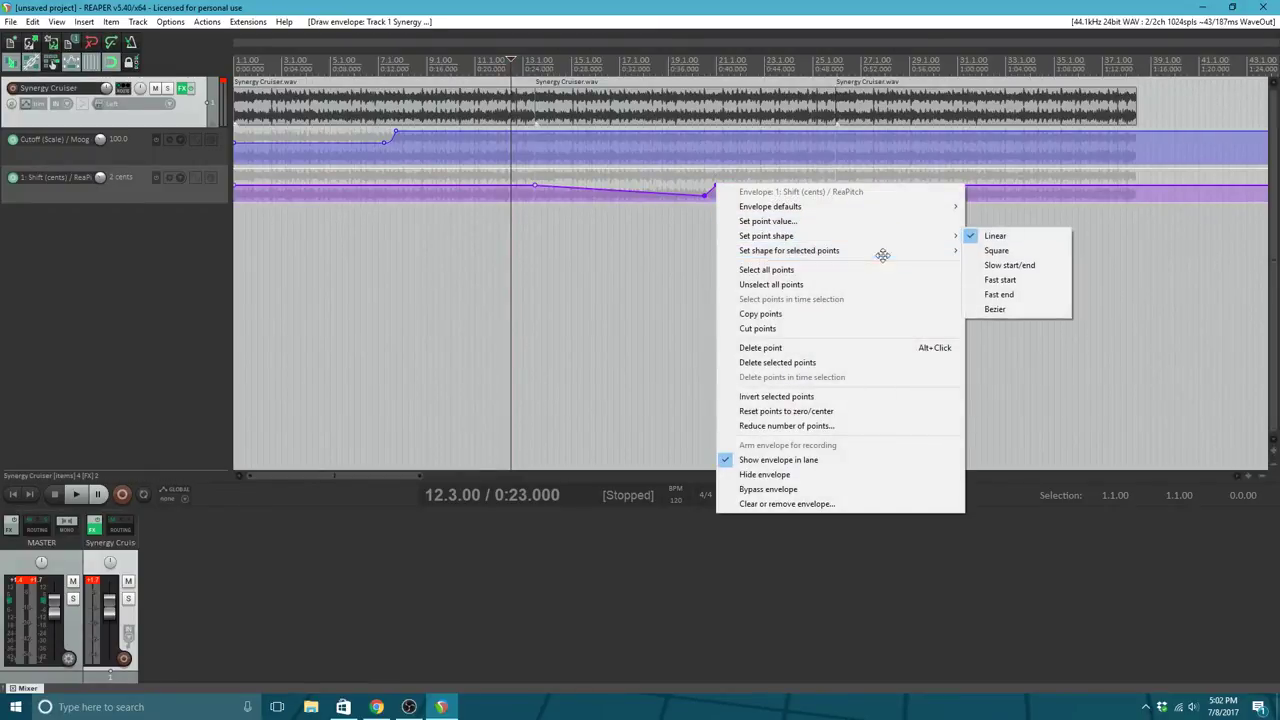
left_click(1012, 308)
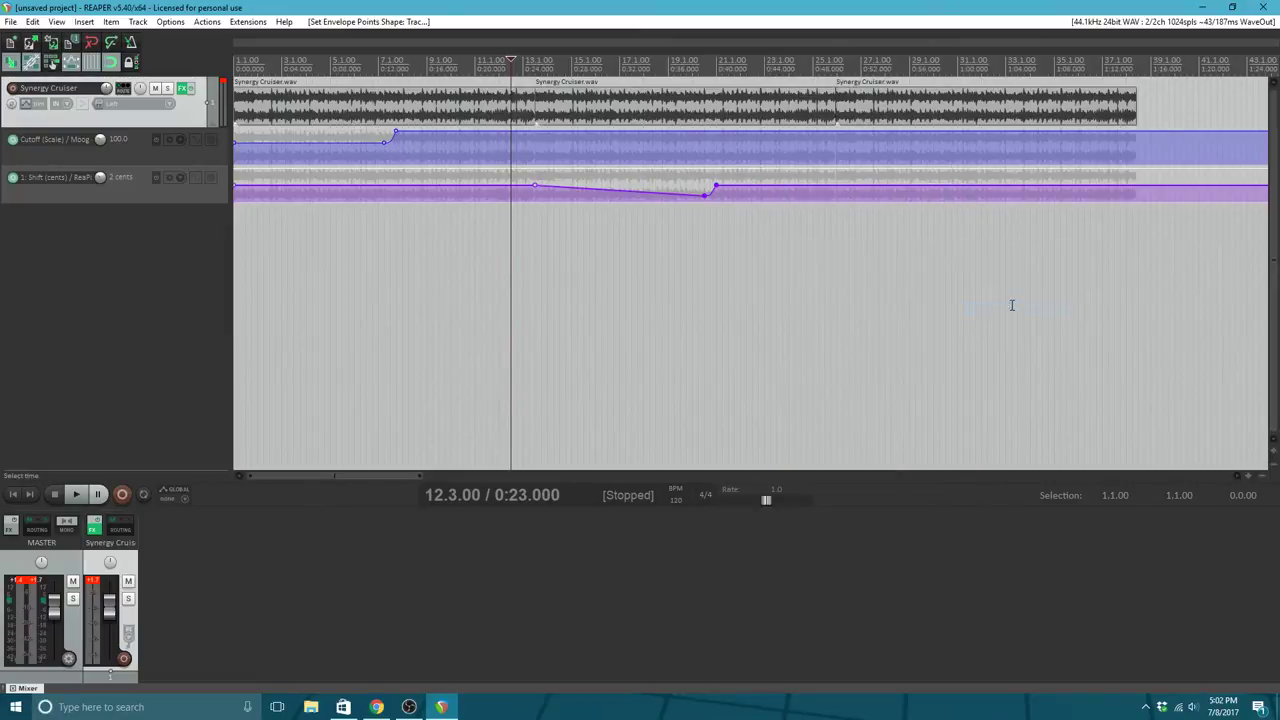
Step: Play the reshaped pitch dip from 19.2.00 / 0:36.500 through about 0:41, and stop
left_click(676, 186)
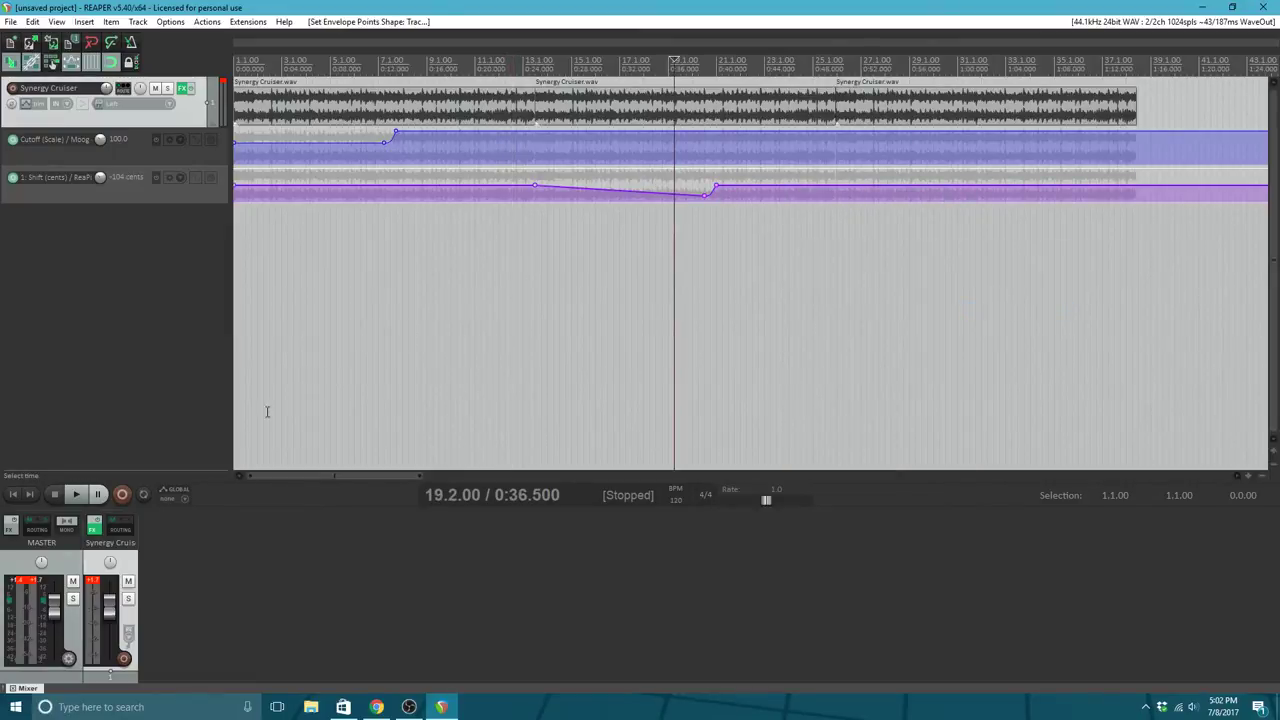
left_click(80, 494)
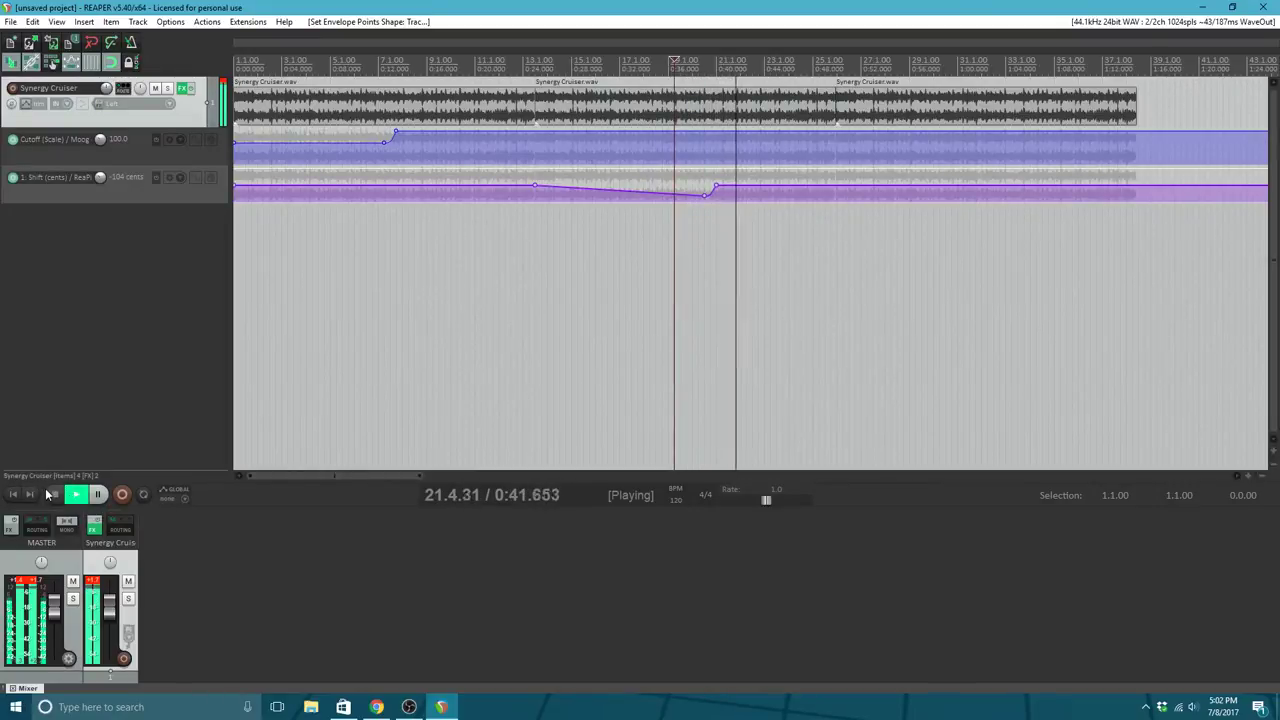
left_click(56, 495)
Step: Place the edit cursor at 33.3.00 / 1:05.000 within the third Synergy Cruiser segment
scroll(943, 346, "down", 2)
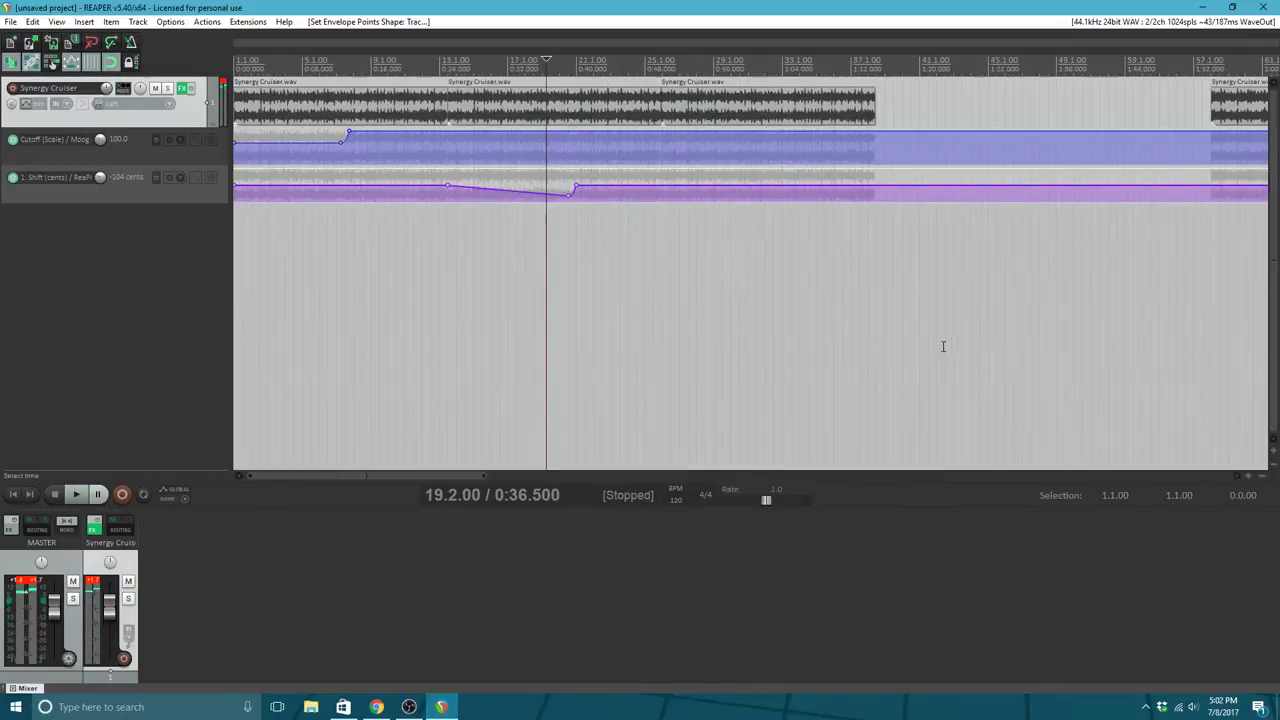
scroll(878, 340, "down", 1)
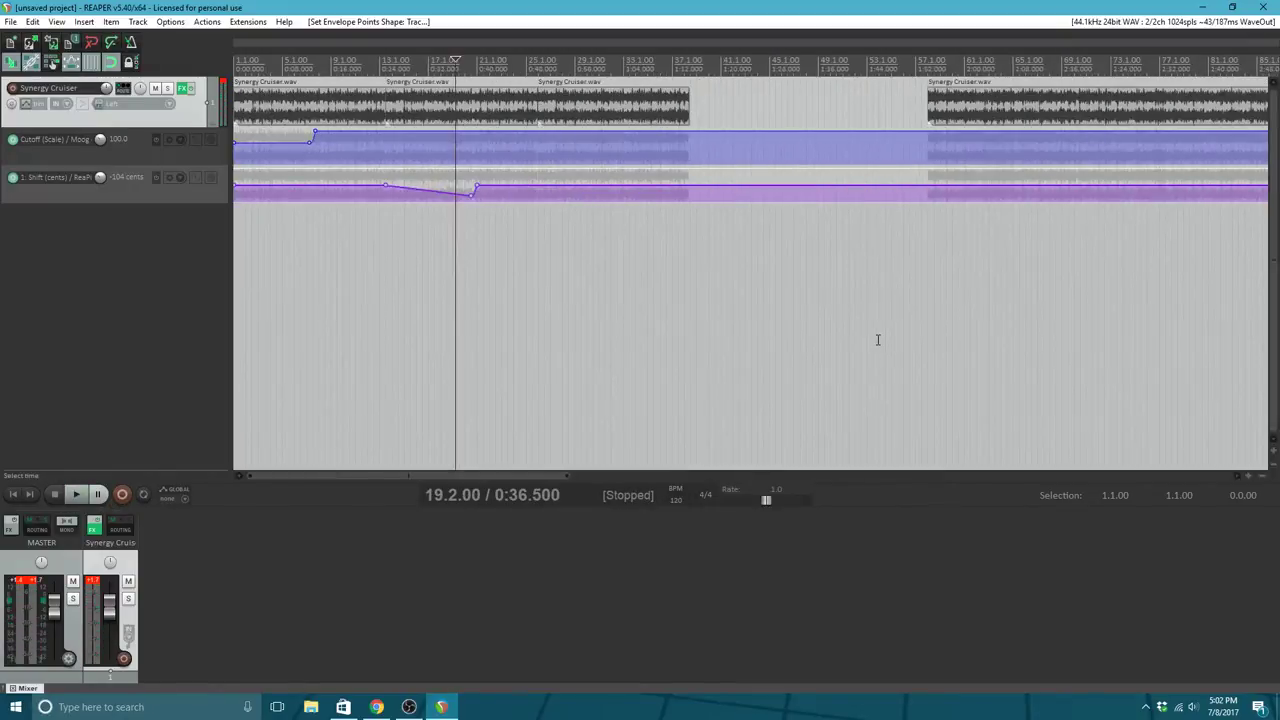
scroll(878, 340, "up", 2)
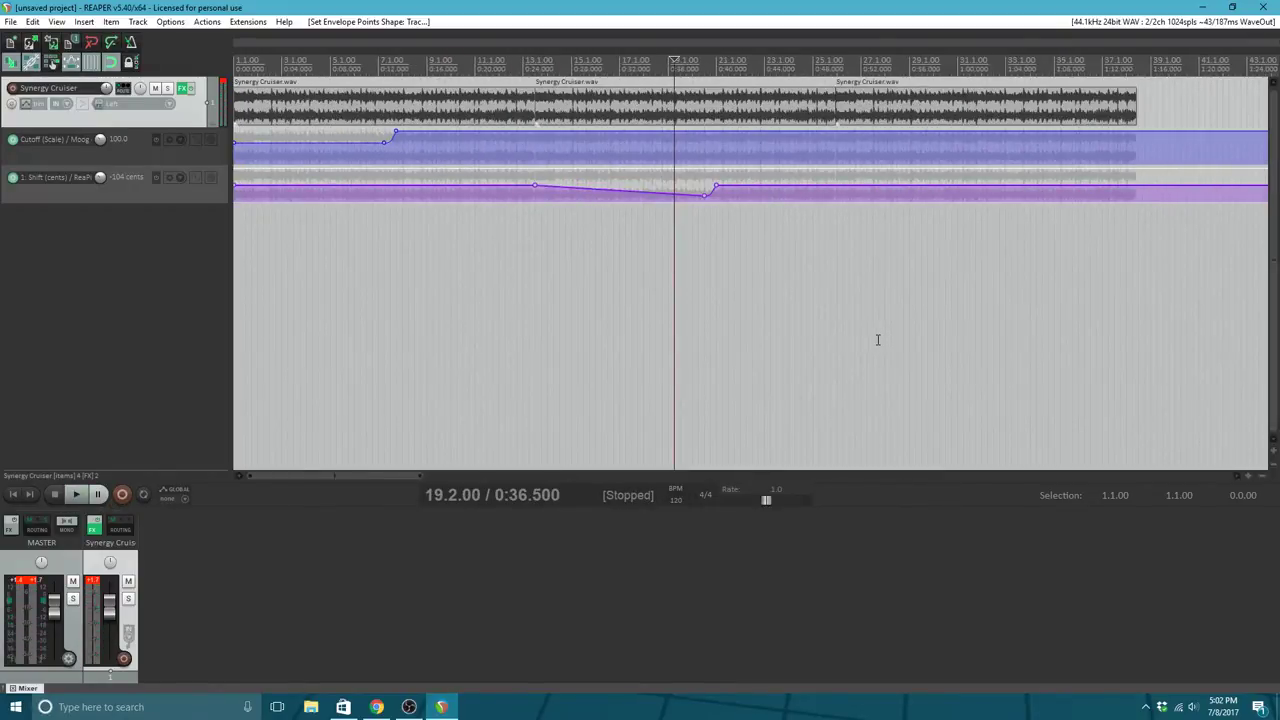
scroll(878, 340, "down", 1)
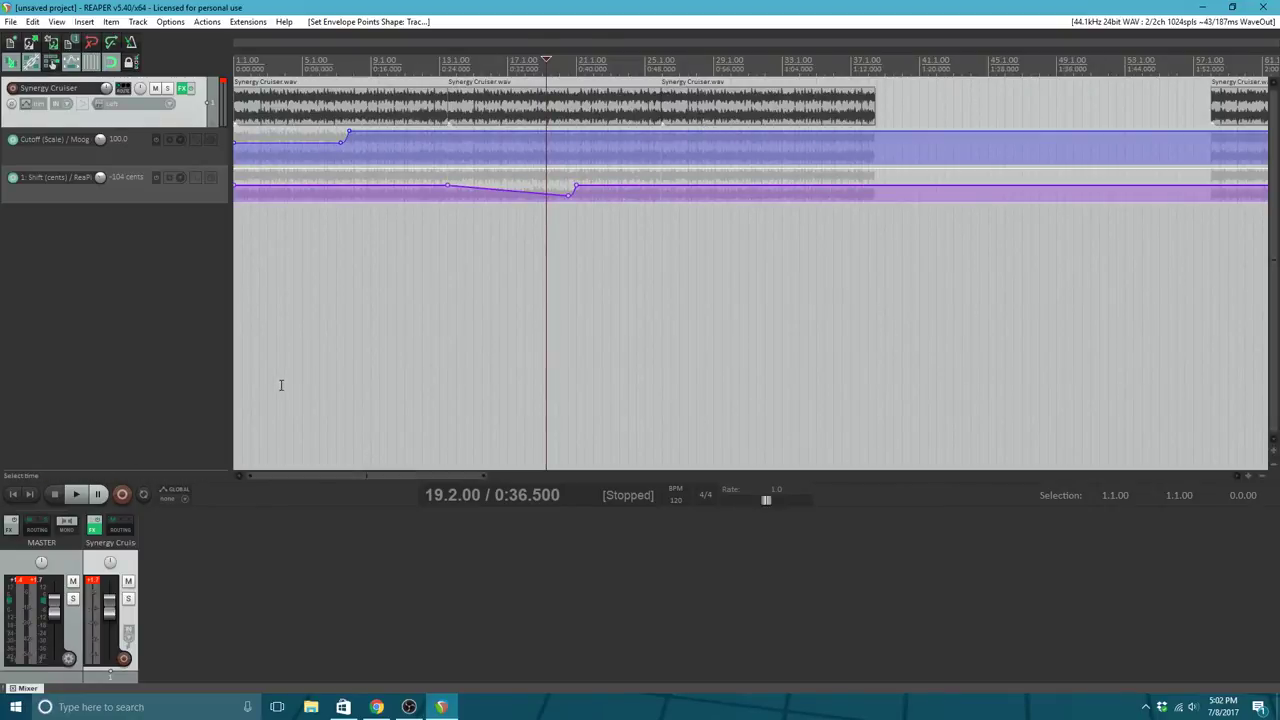
left_click(788, 236)
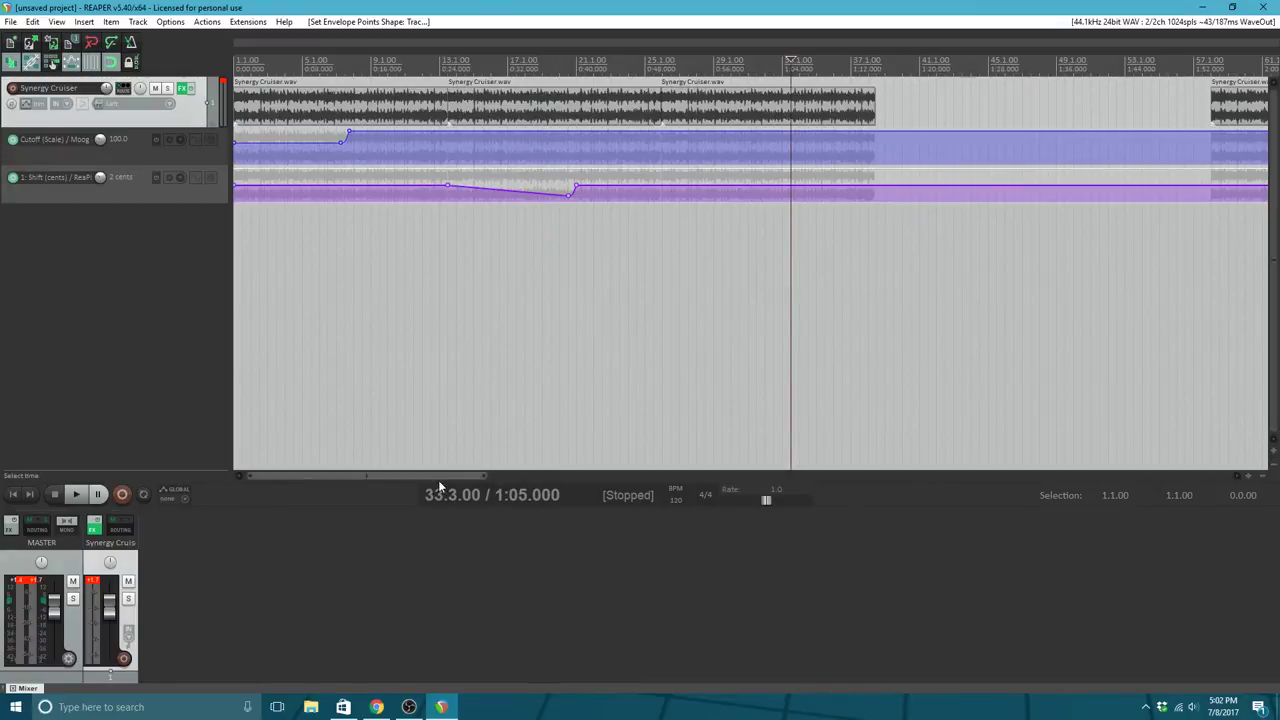
Step: Move the remaining Synergy Cruiser clip flush against the third segment's end and play across the join from 36.3.00 / 1:11.000
left_click_drag(444, 476, 515, 476)
left_click_drag(951, 116, 606, 121)
left_click(542, 72)
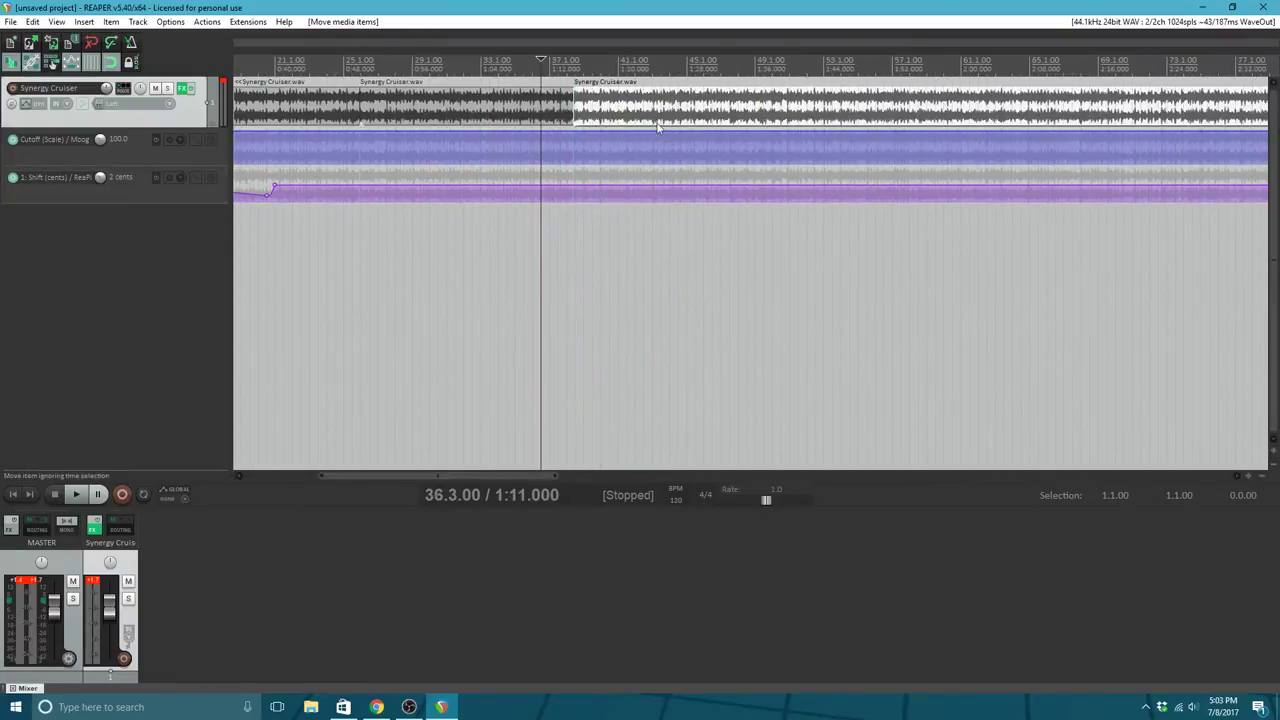
left_click(72, 496)
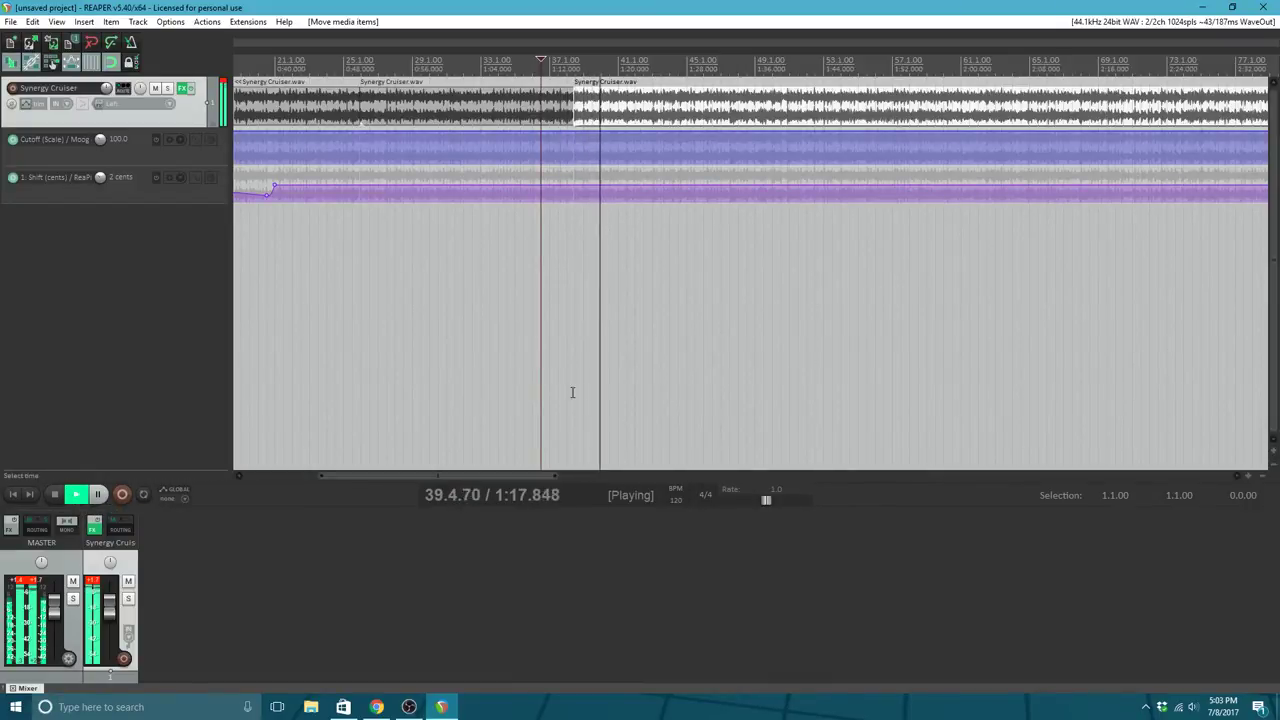
scroll(693, 387, "down", 2)
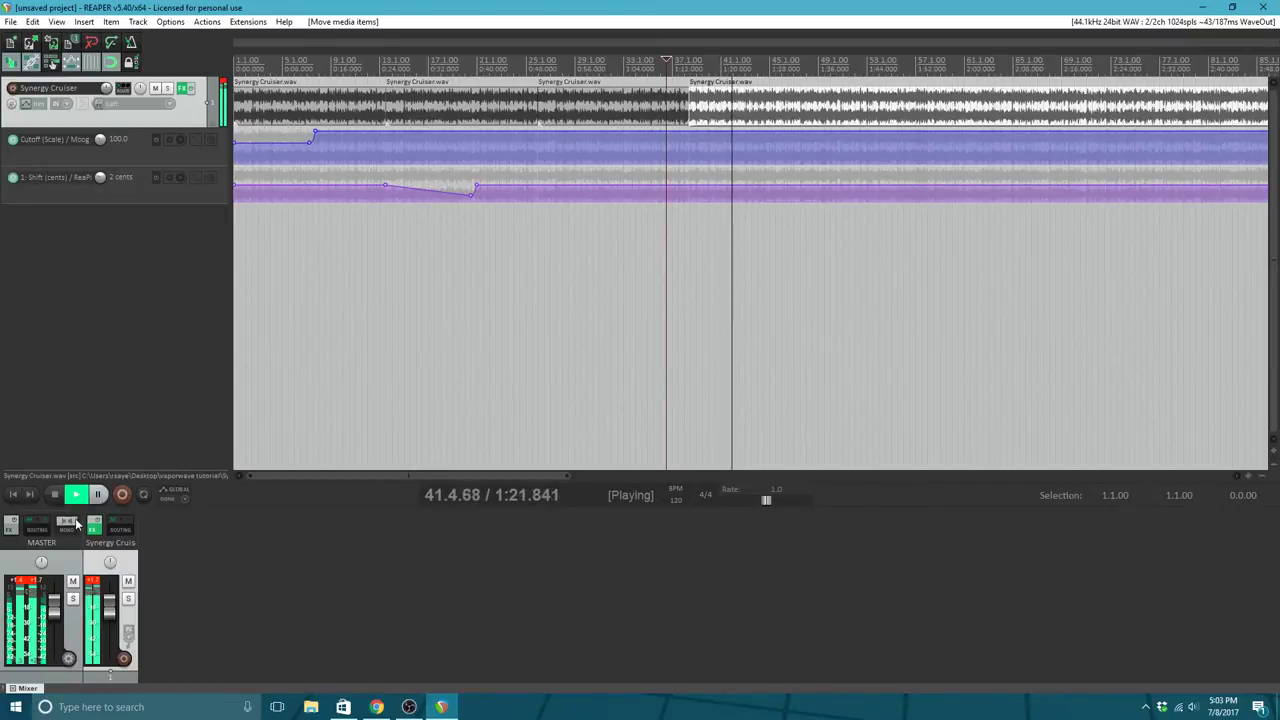
left_click(55, 495)
Step: Play the fourth Synergy Cruiser segment from 65.1.00 / 2:08.000 through about 2:24, and stop
scroll(908, 271, "down", 6)
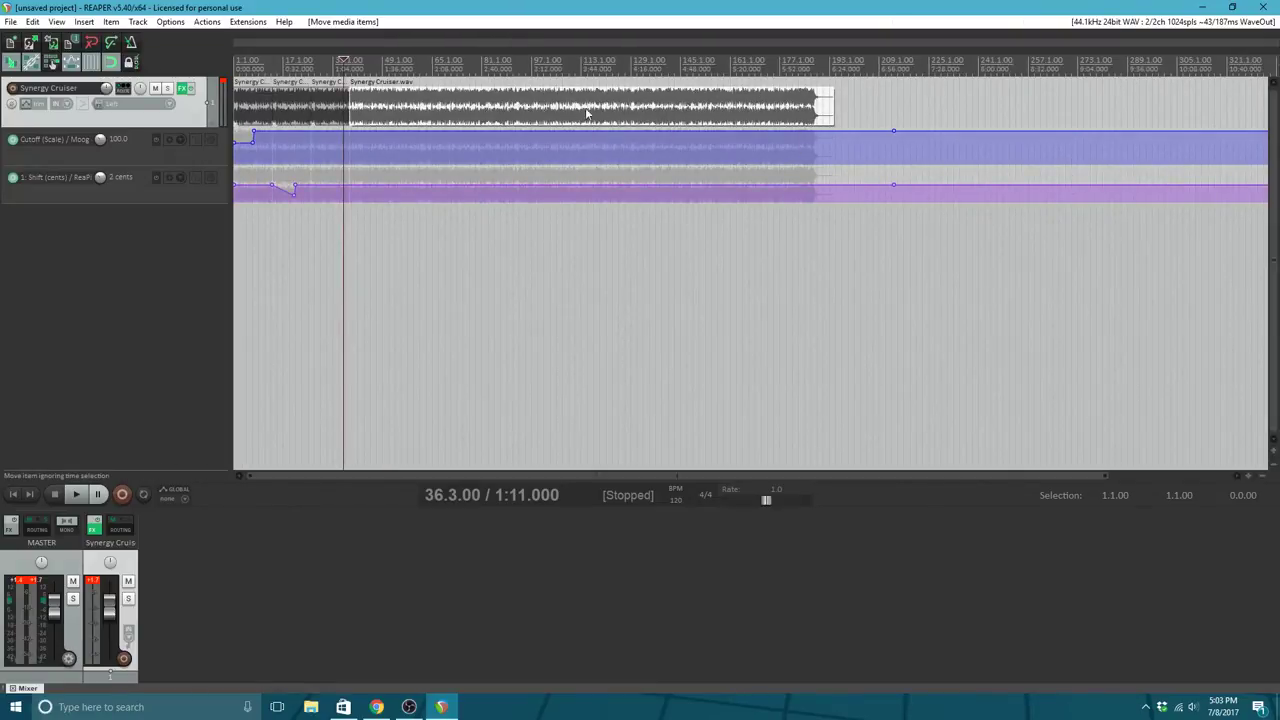
scroll(770, 124, "up", 2)
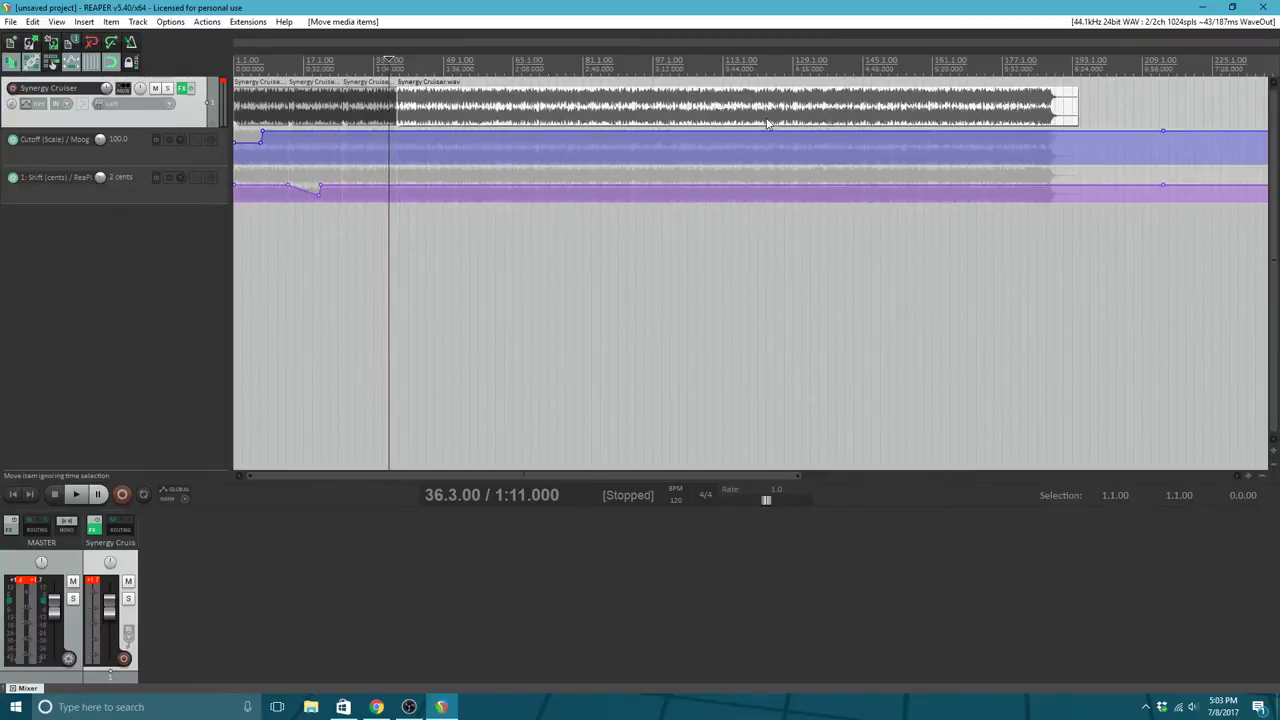
scroll(768, 124, "up", 2)
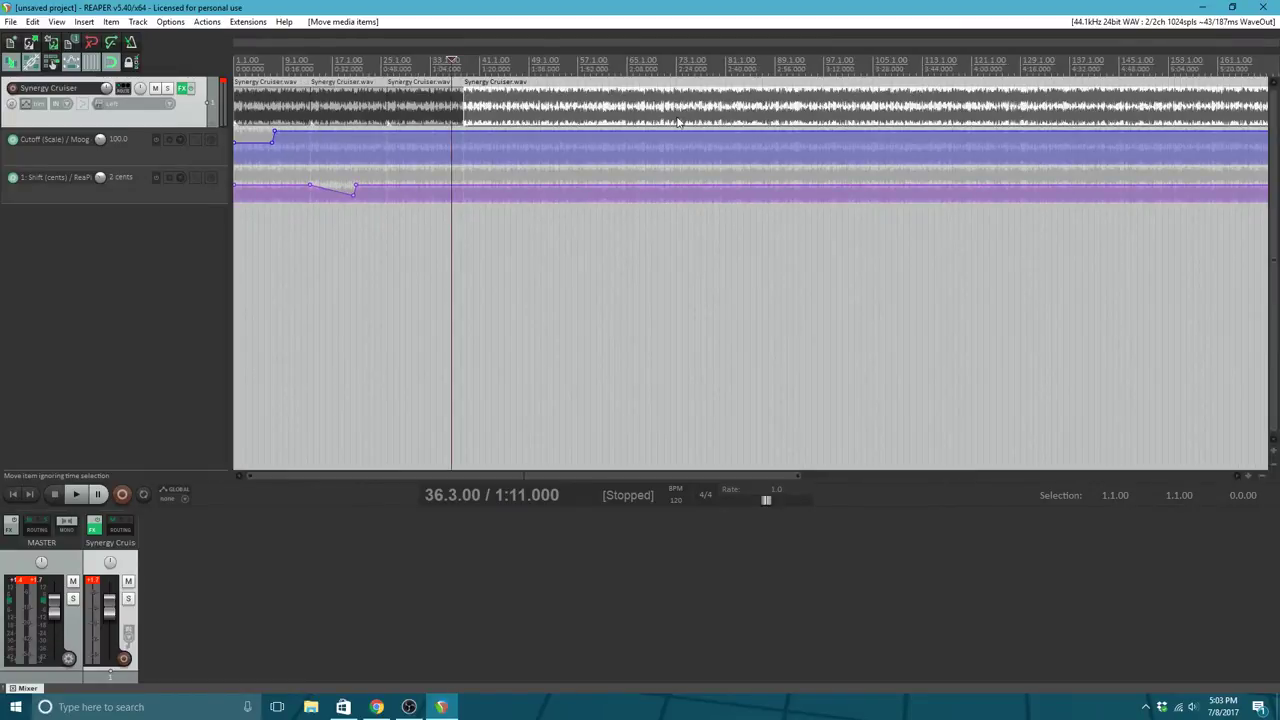
left_click(627, 103)
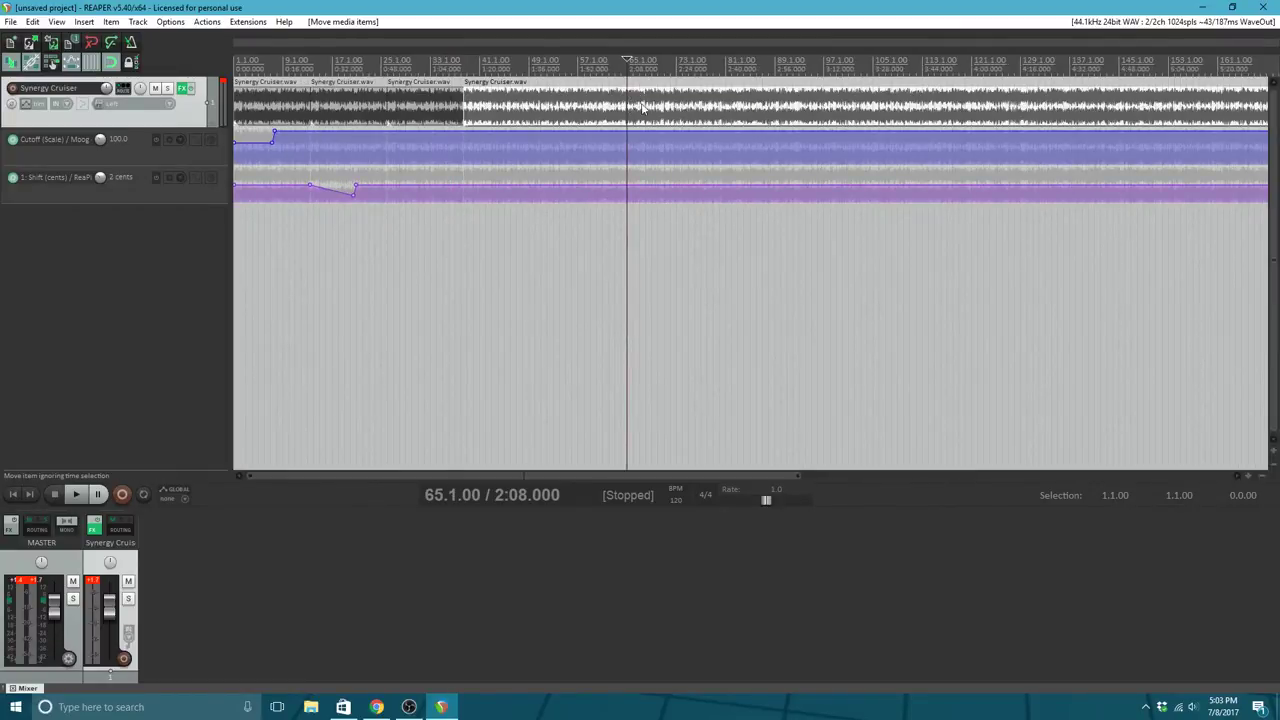
left_click(84, 503)
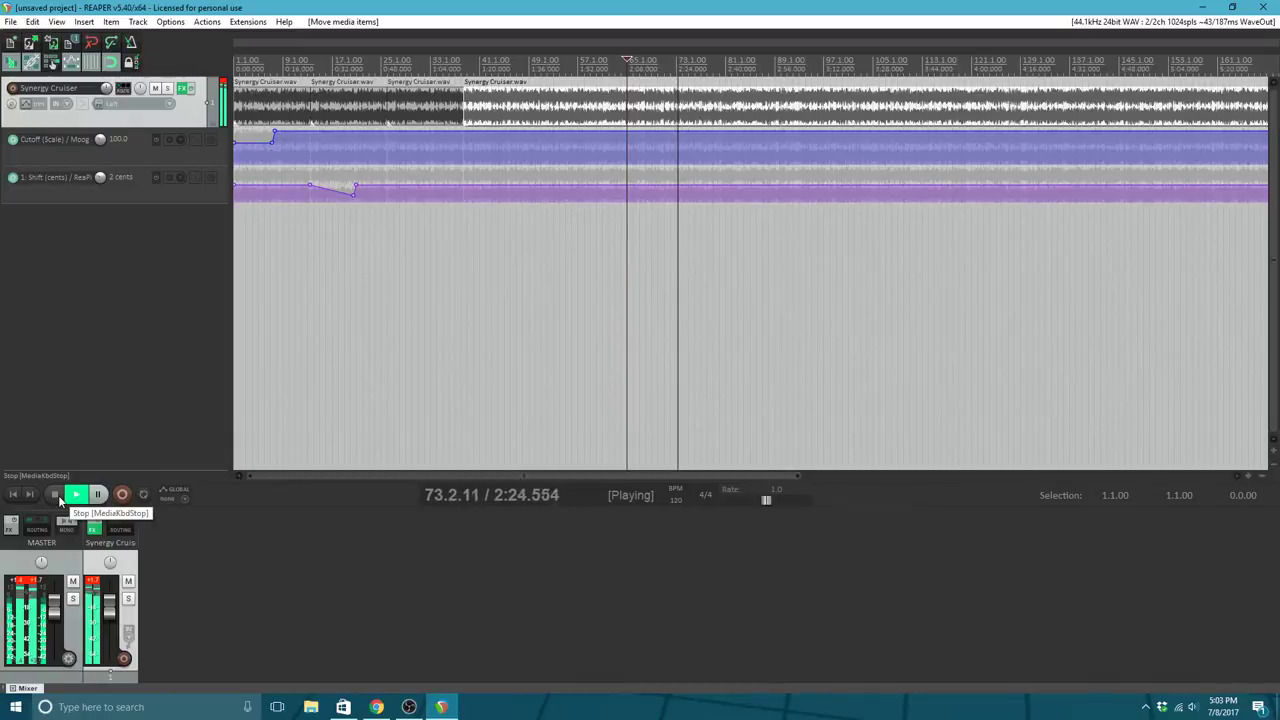
left_click(56, 496)
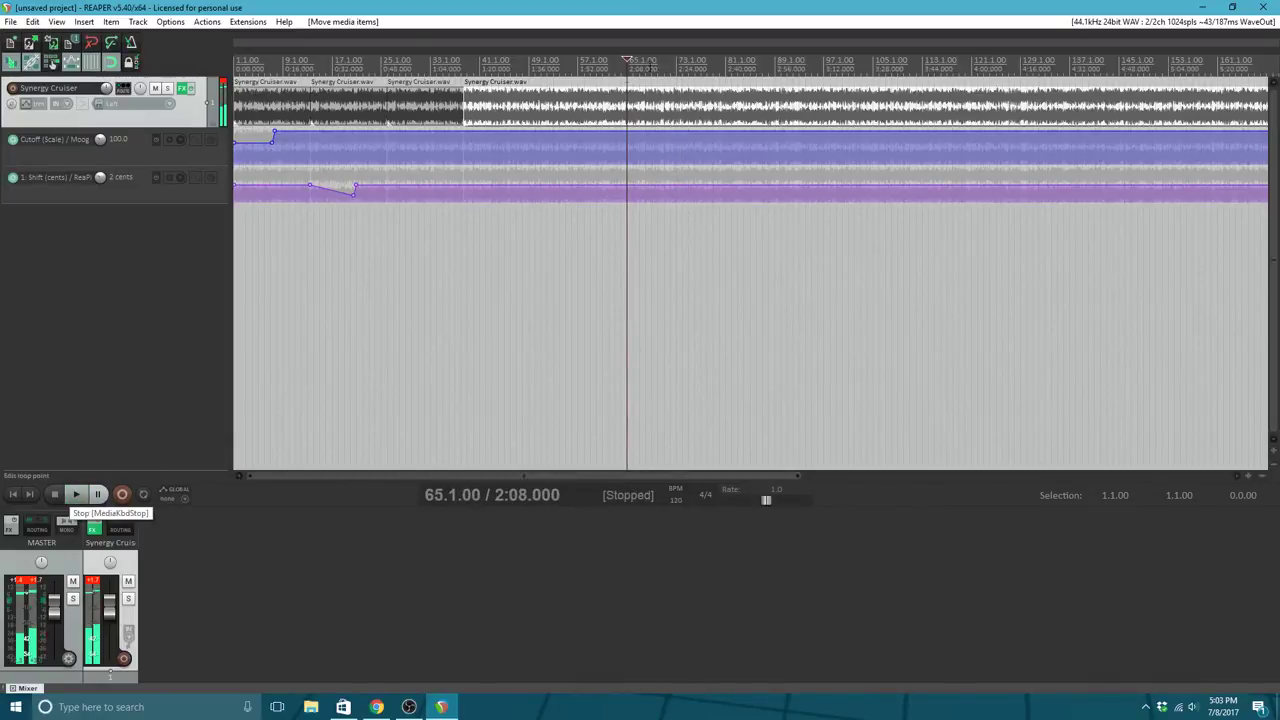
Step: Play the fourth segment briefly from 118.1.00 / 3:54.000 through about 3:58, and stop
left_click(954, 98)
key("space")
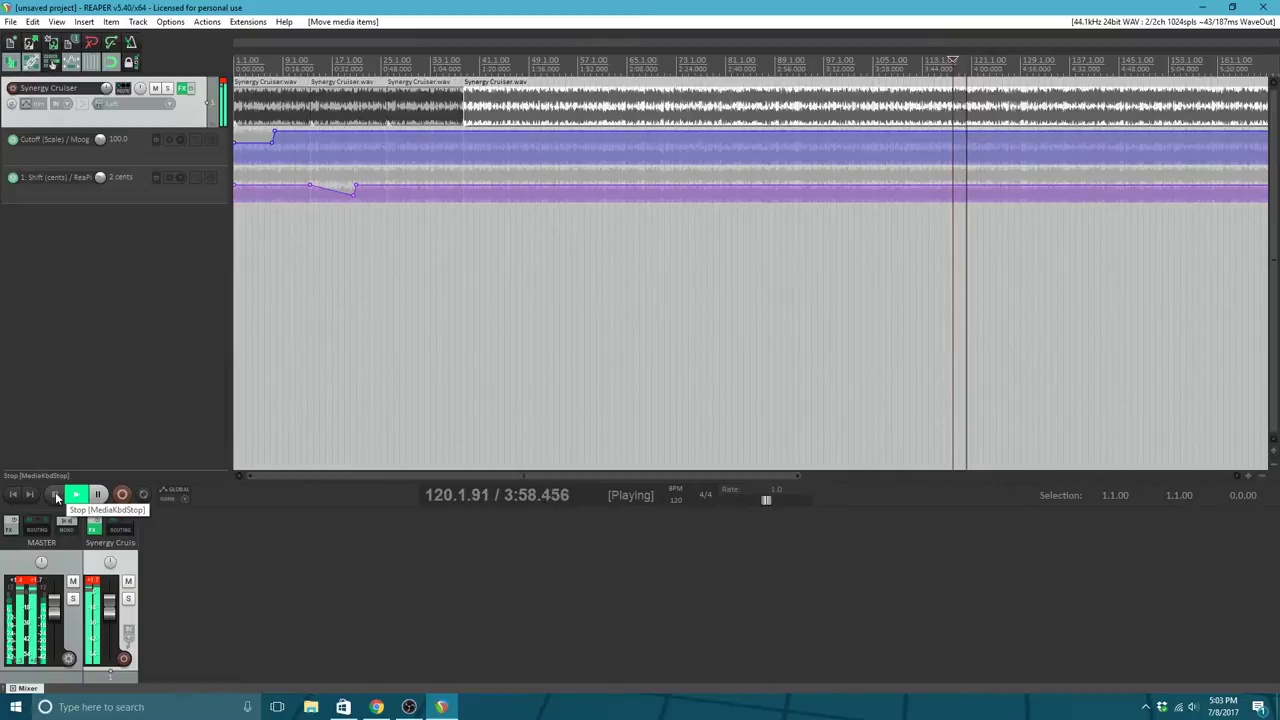
left_click(56, 496)
Step: Play the late part of the fourth segment from 157.1.00 / 5:12.000 through about 5:25, and stop
scroll(769, 264, "down", 1)
scroll(769, 264, "down", 1)
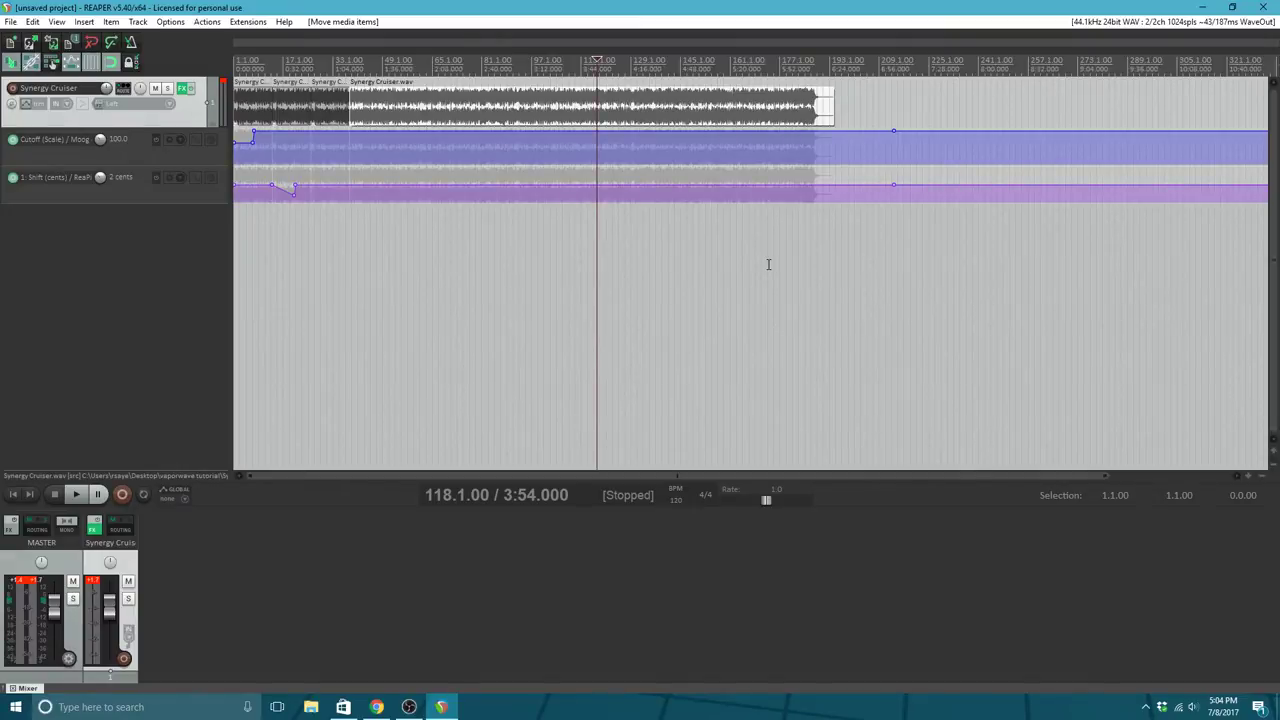
left_click(716, 98)
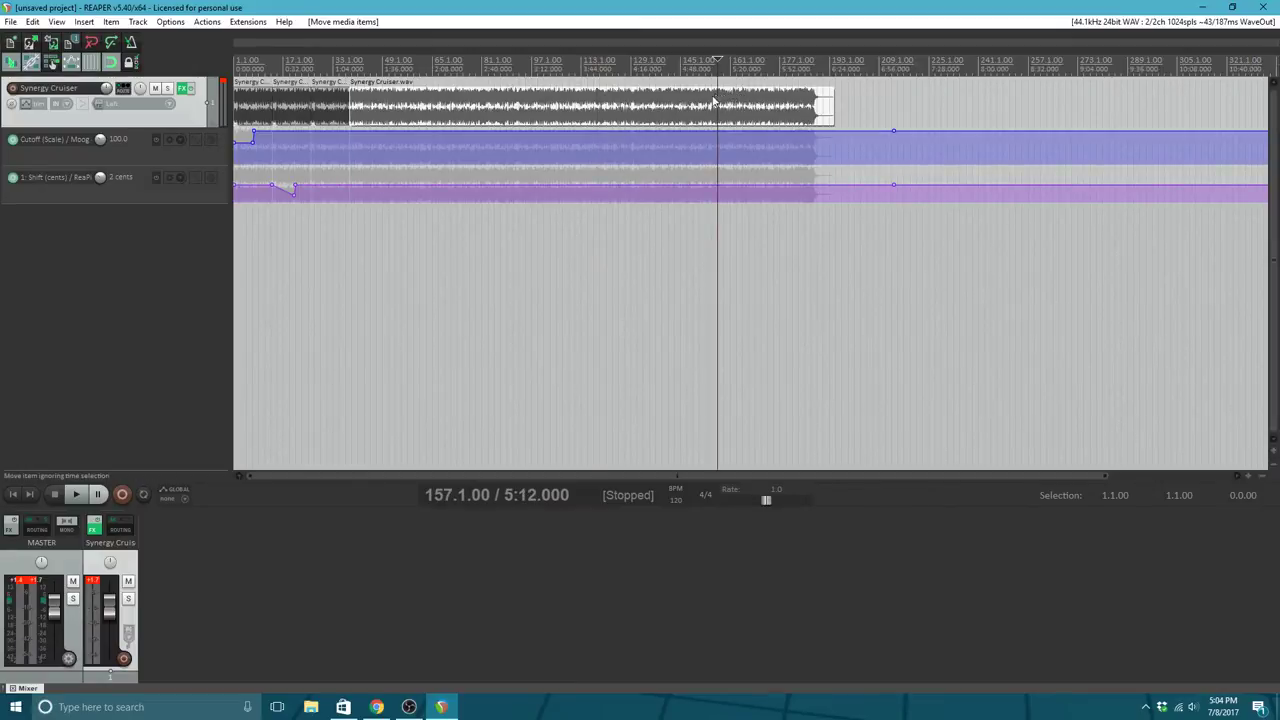
left_click(78, 495)
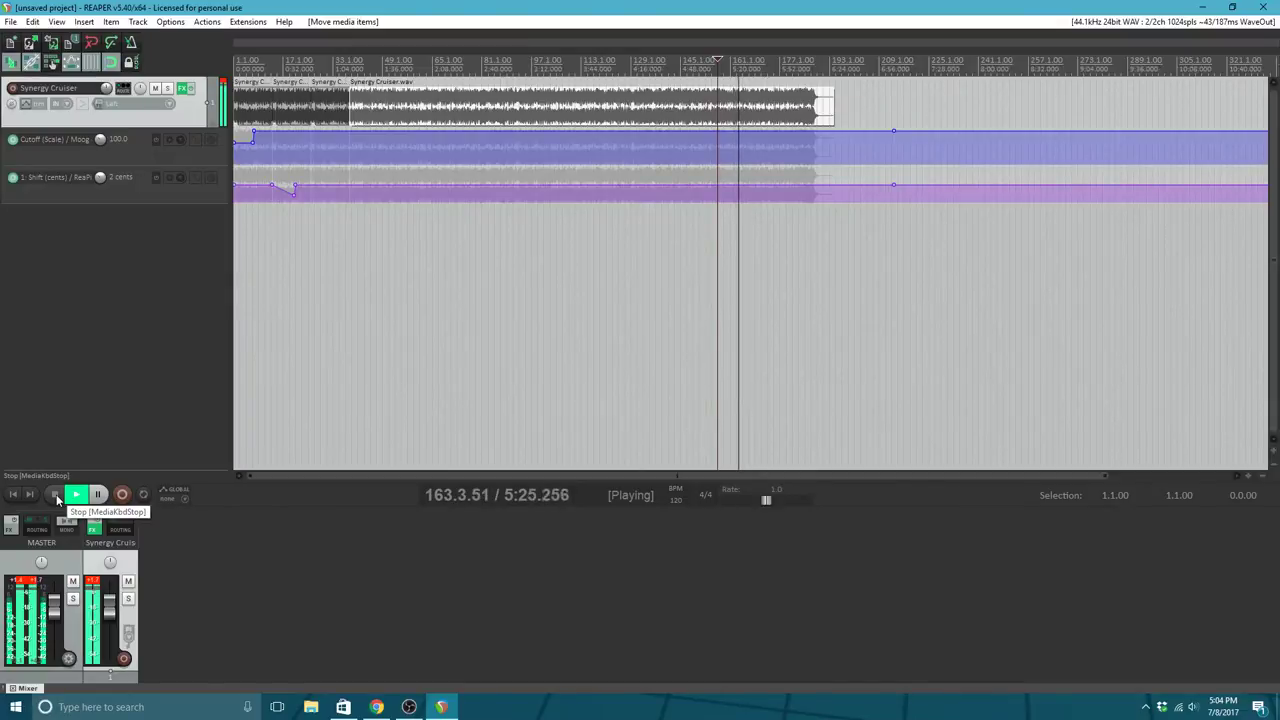
left_click(56, 495)
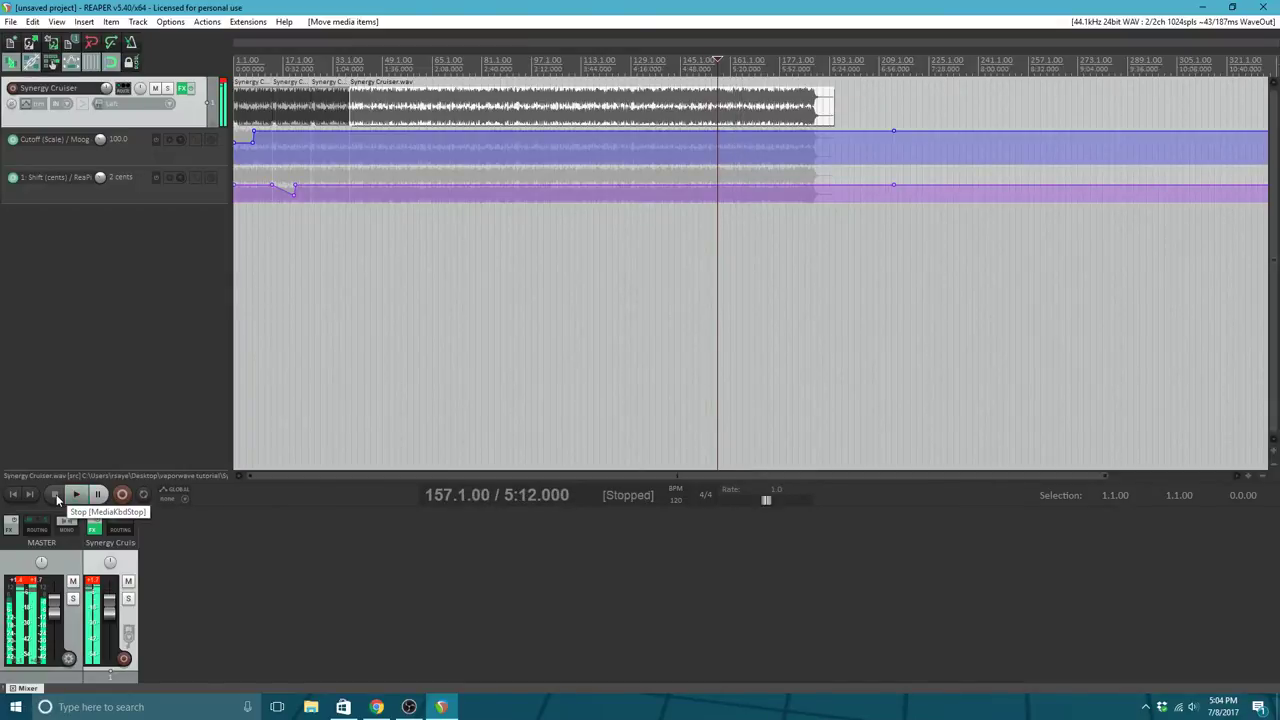
Step: Play the transition from the third into the fourth segment, from 35.1.00 / 1:08.000 through about 1:14, and stop
left_click(731, 100)
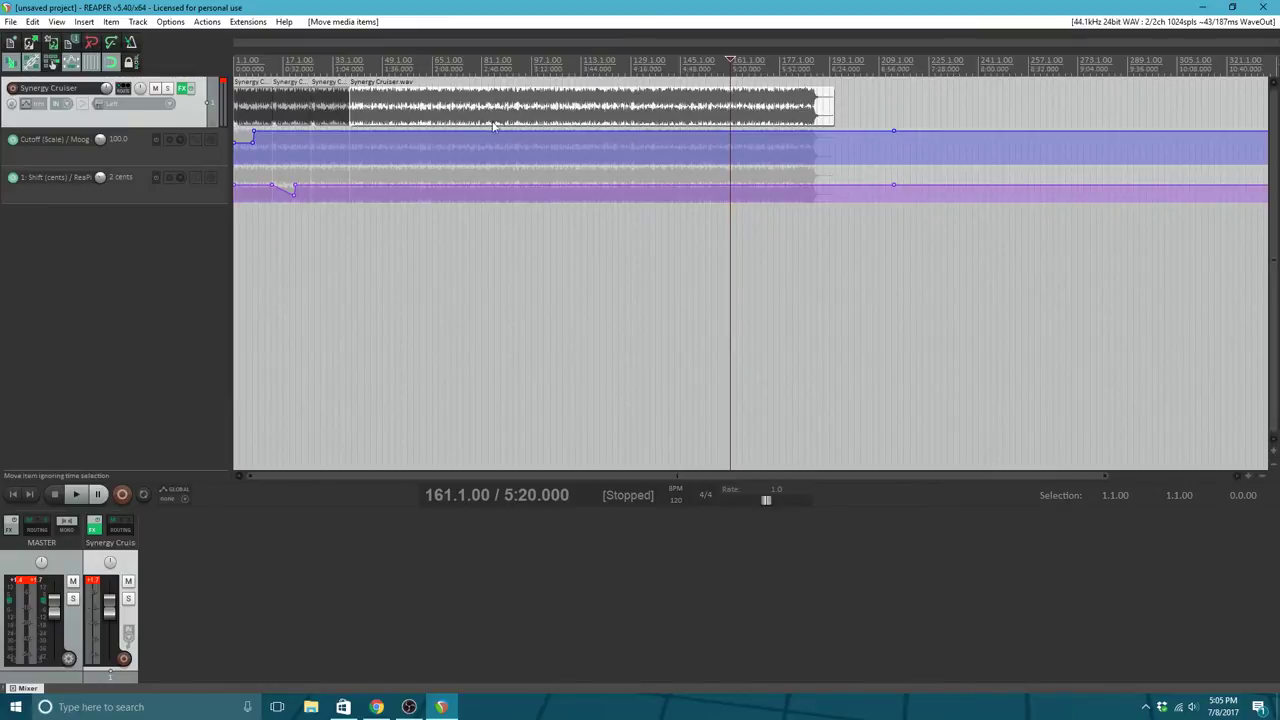
left_click(366, 103)
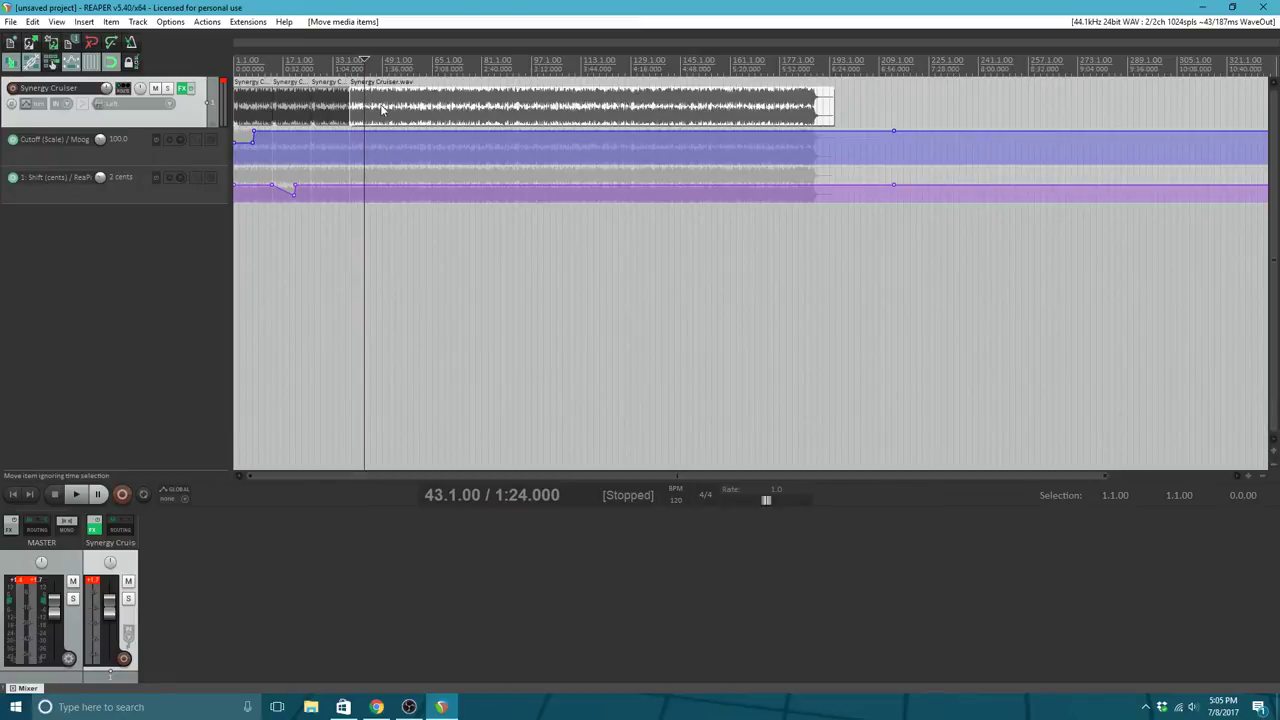
left_click(321, 104)
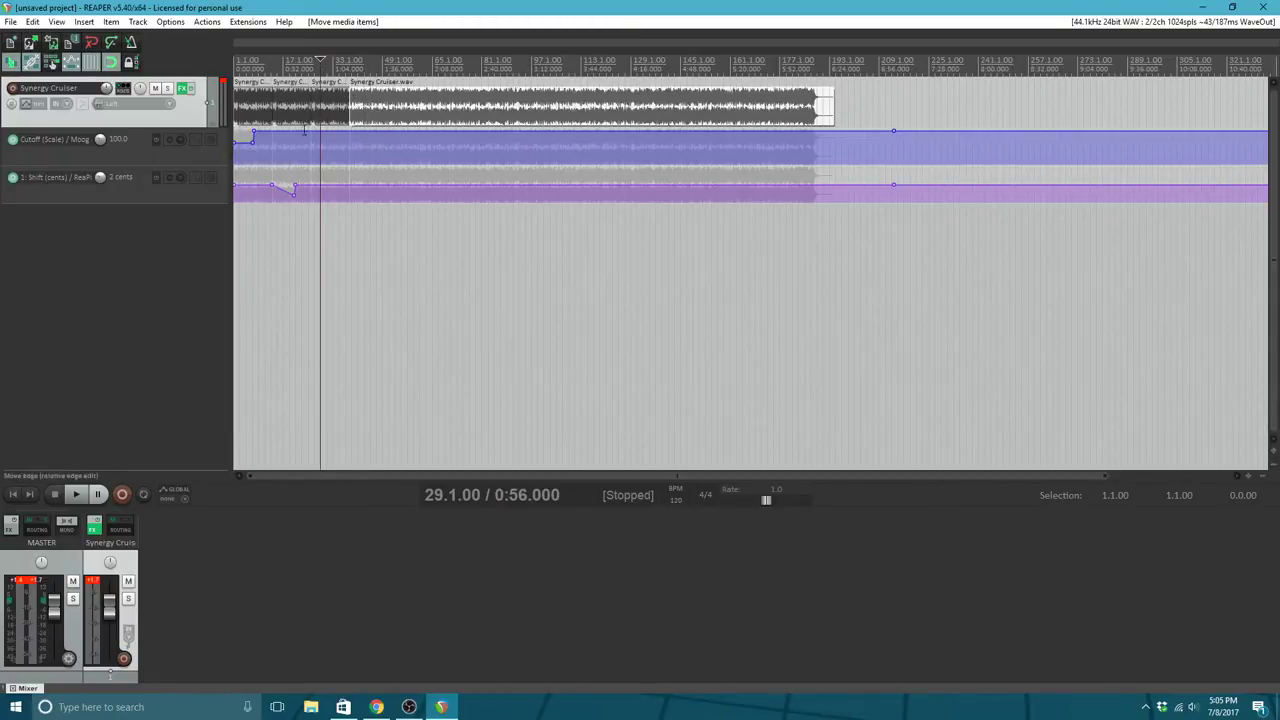
left_click(76, 494)
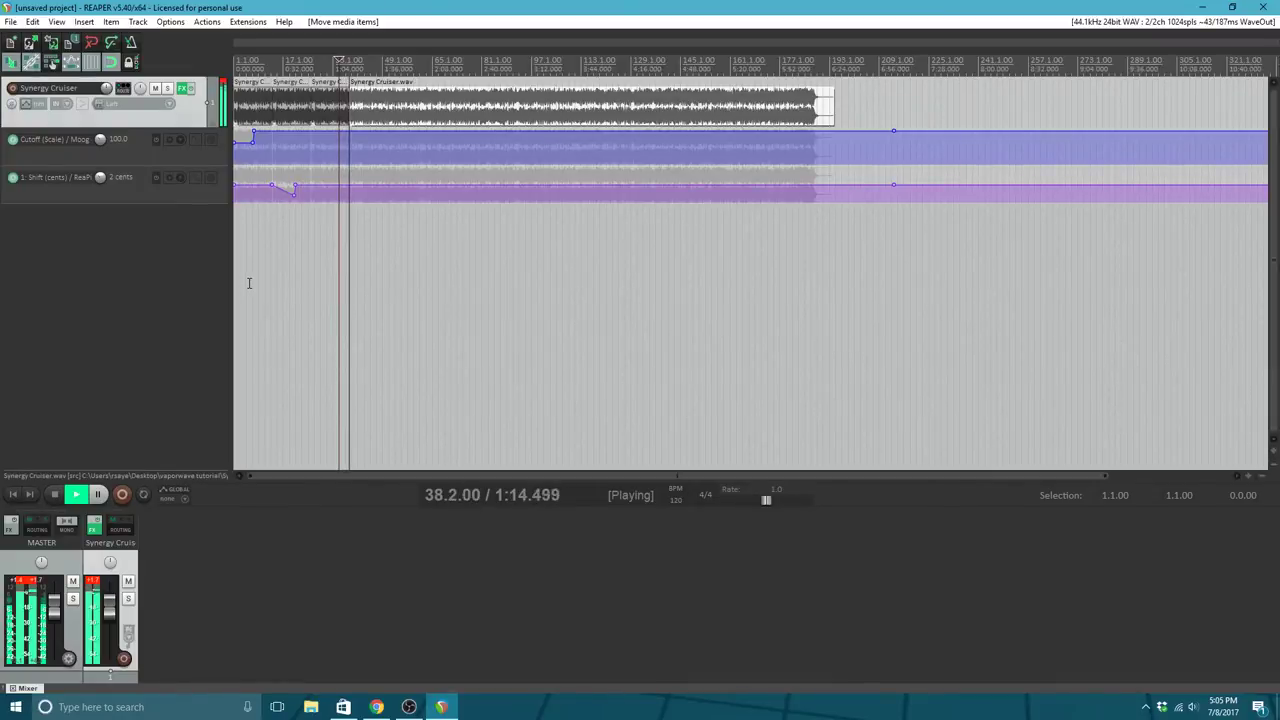
left_click(57, 495)
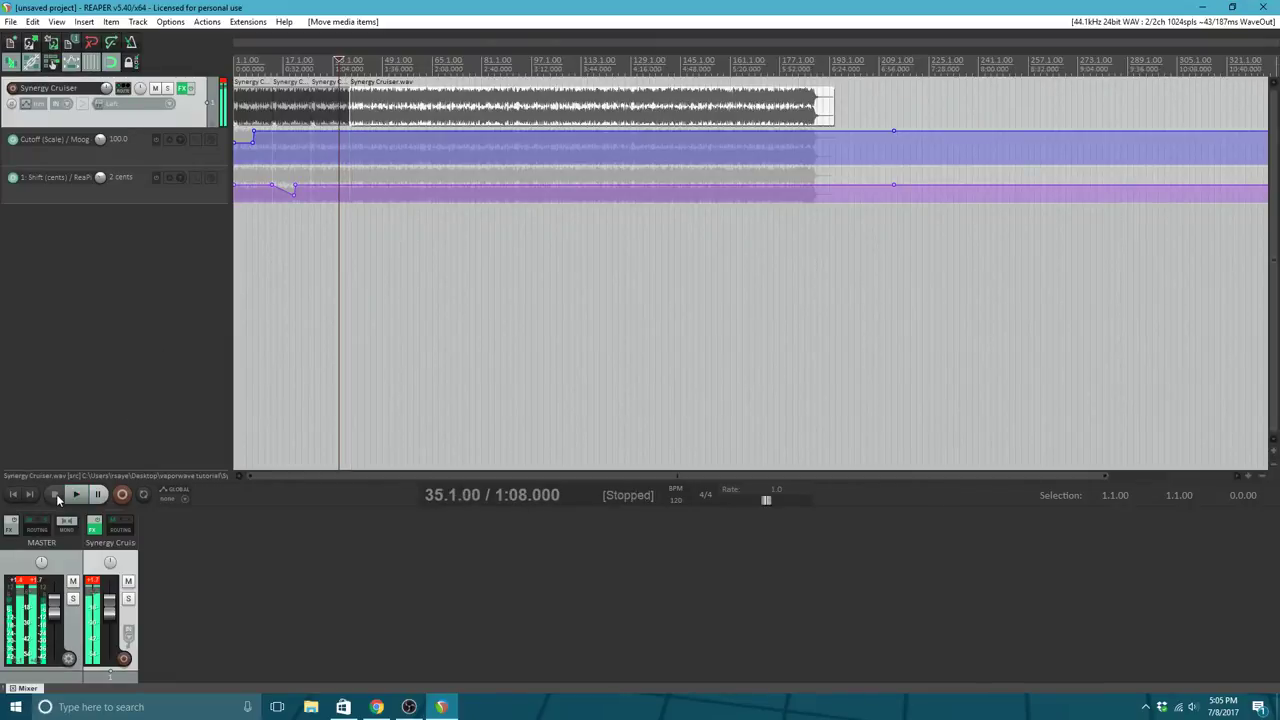
Step: Audition the fourth segment for a cut point, playing up to about 2:55 and again up to about 2:30, and stop
left_click(350, 96)
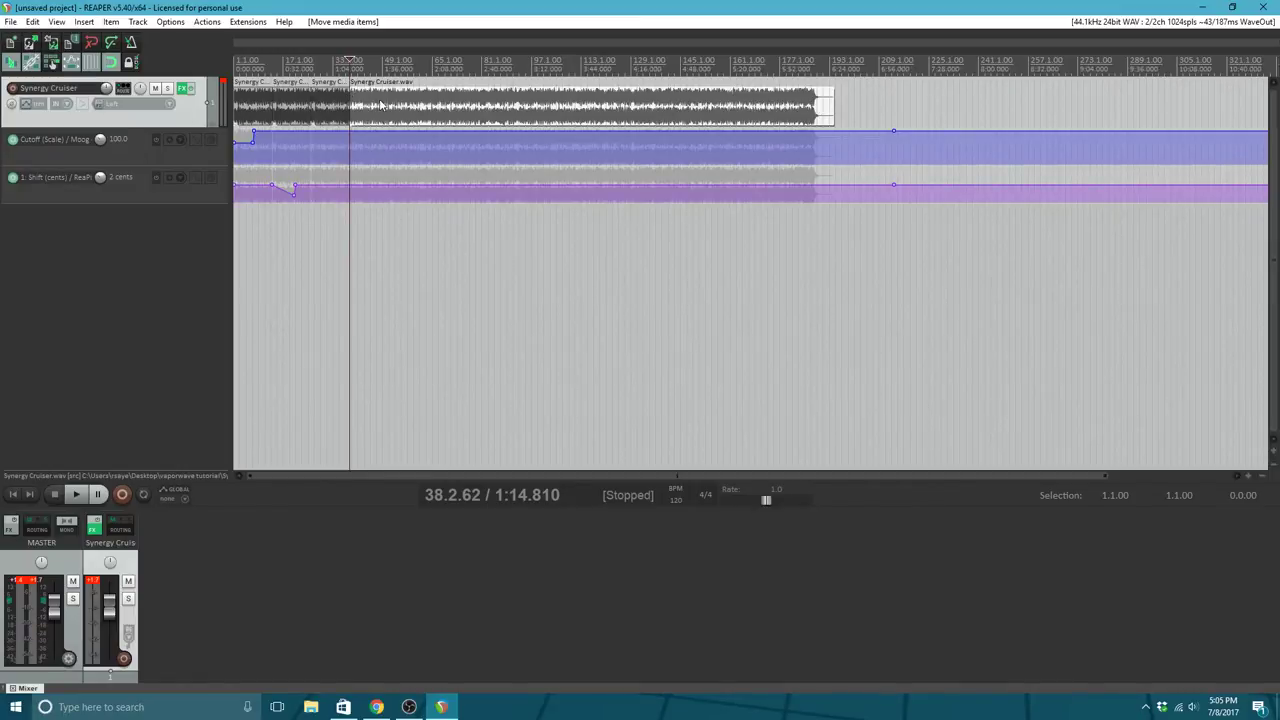
left_click(433, 101)
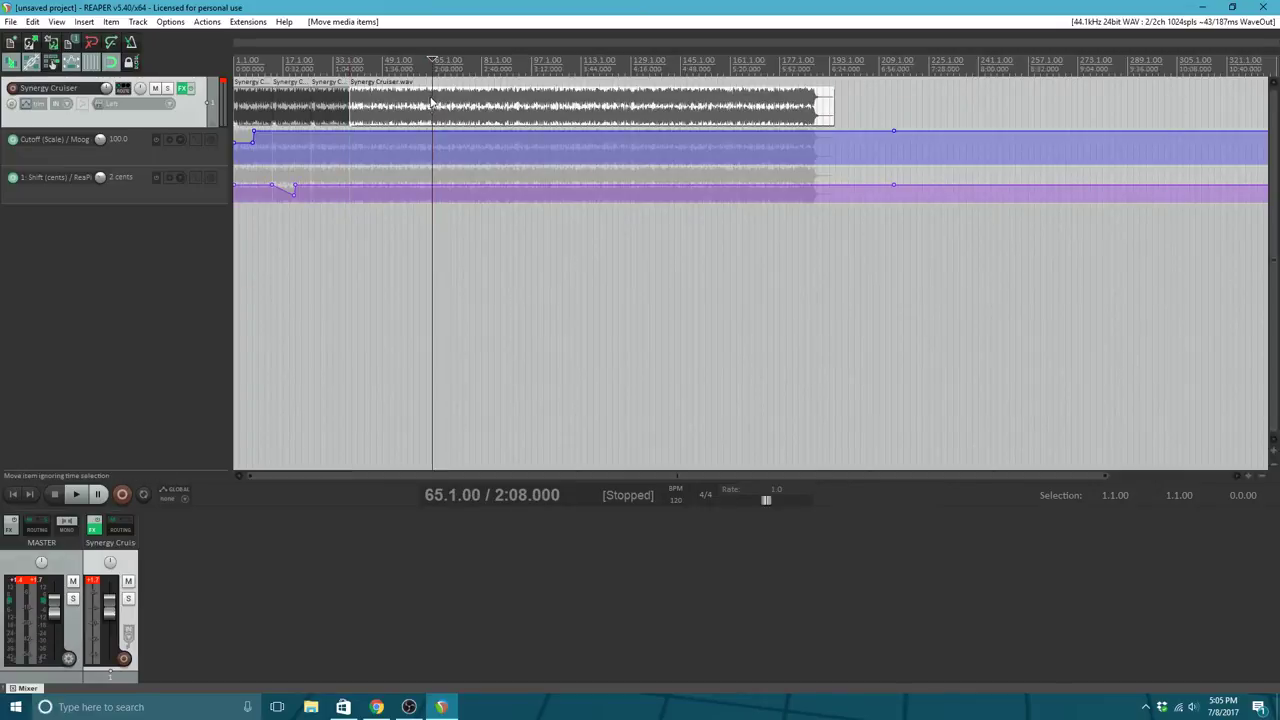
left_click(500, 101)
key("space")
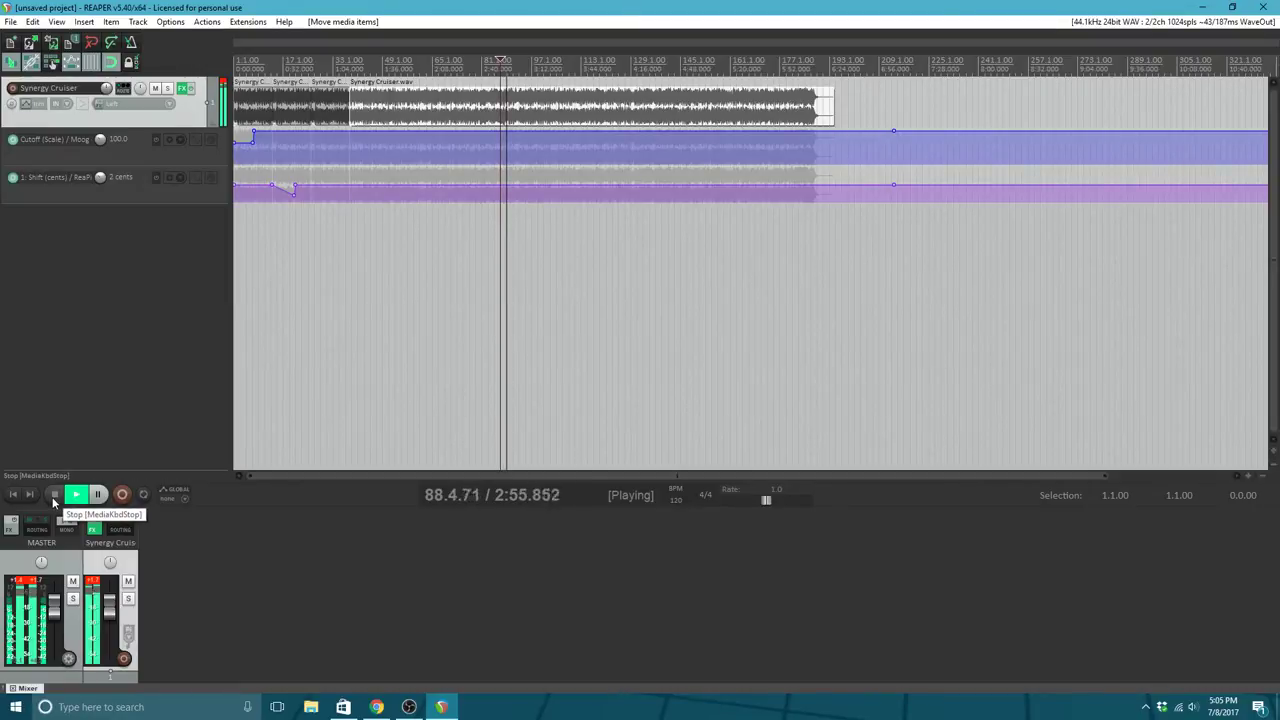
left_click(452, 117)
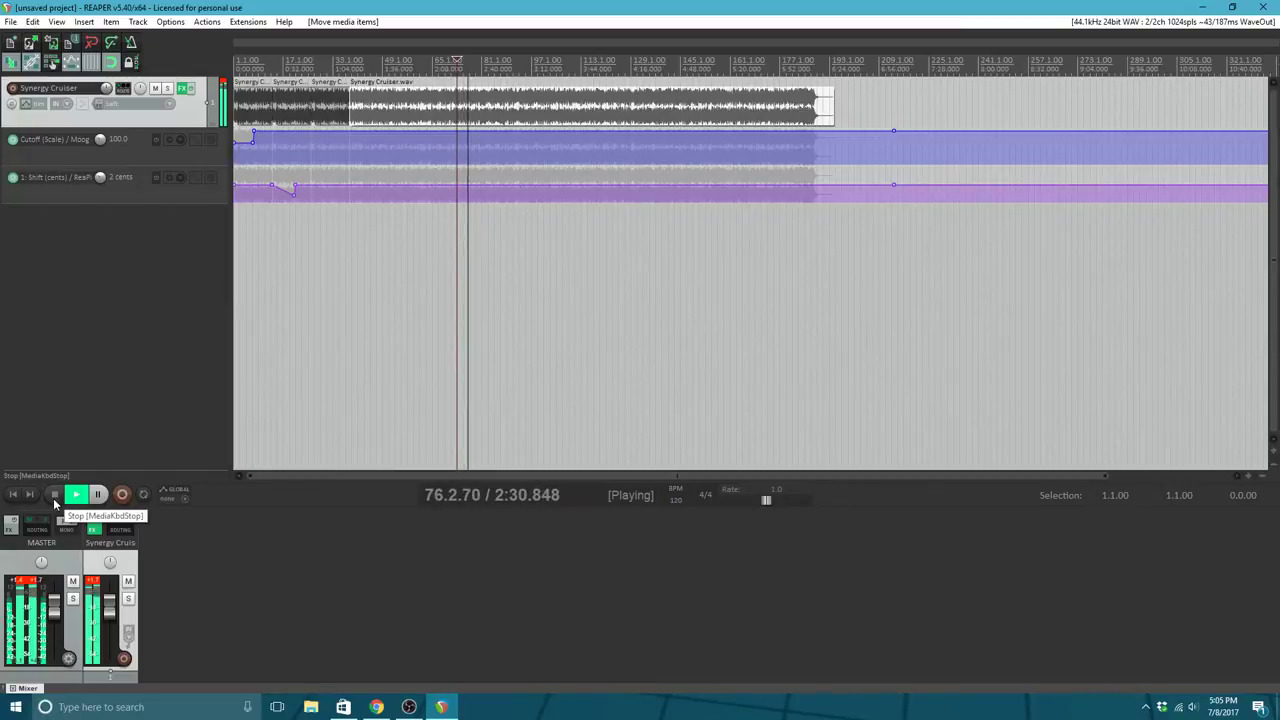
left_click(53, 498)
Step: Place the edit cursor at 75.1.00 / 2:28.000 and play the beat just after it for a closer check
left_click_drag(464, 101, 468, 104)
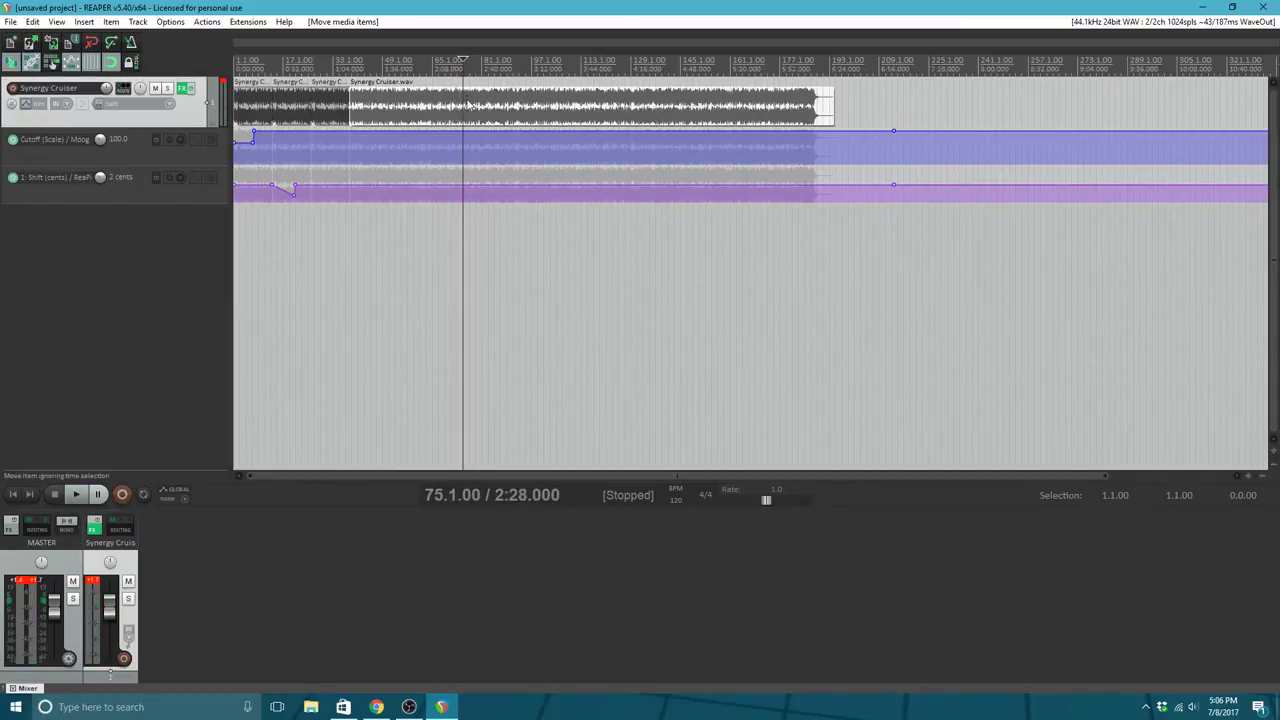
scroll(467, 104, "up", 5)
scroll(469, 103, "up", 5)
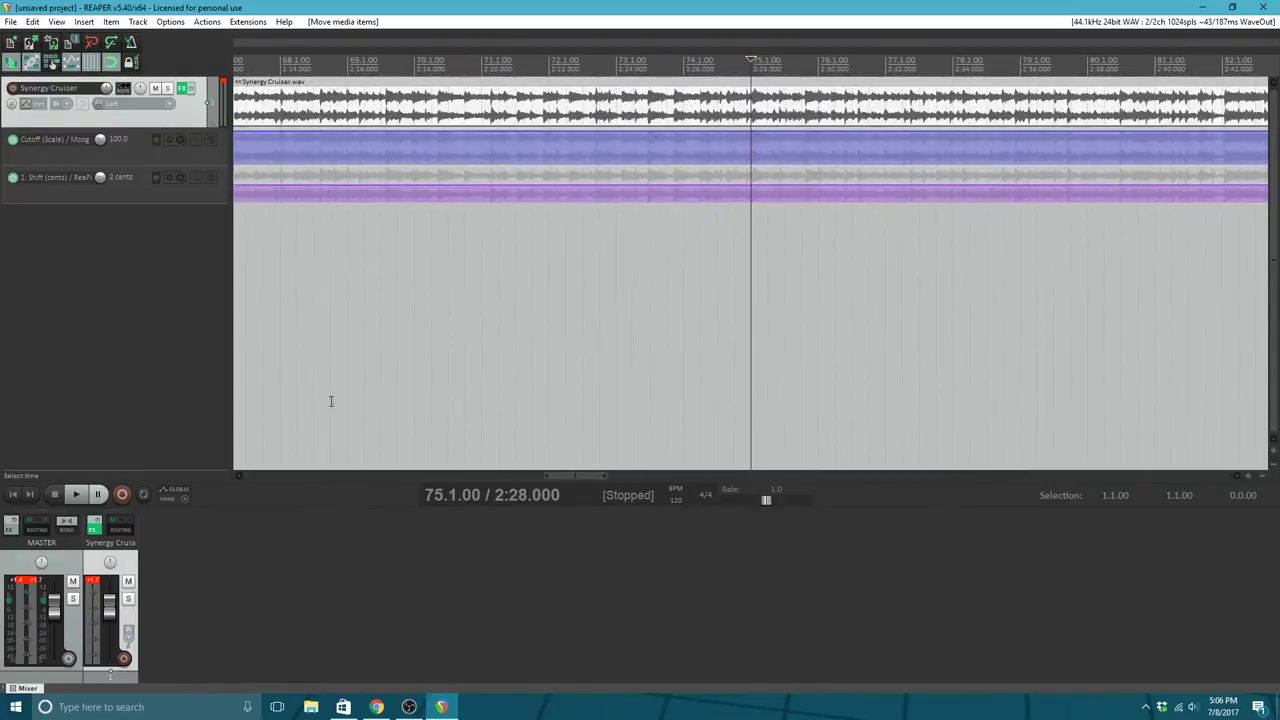
left_click(76, 494)
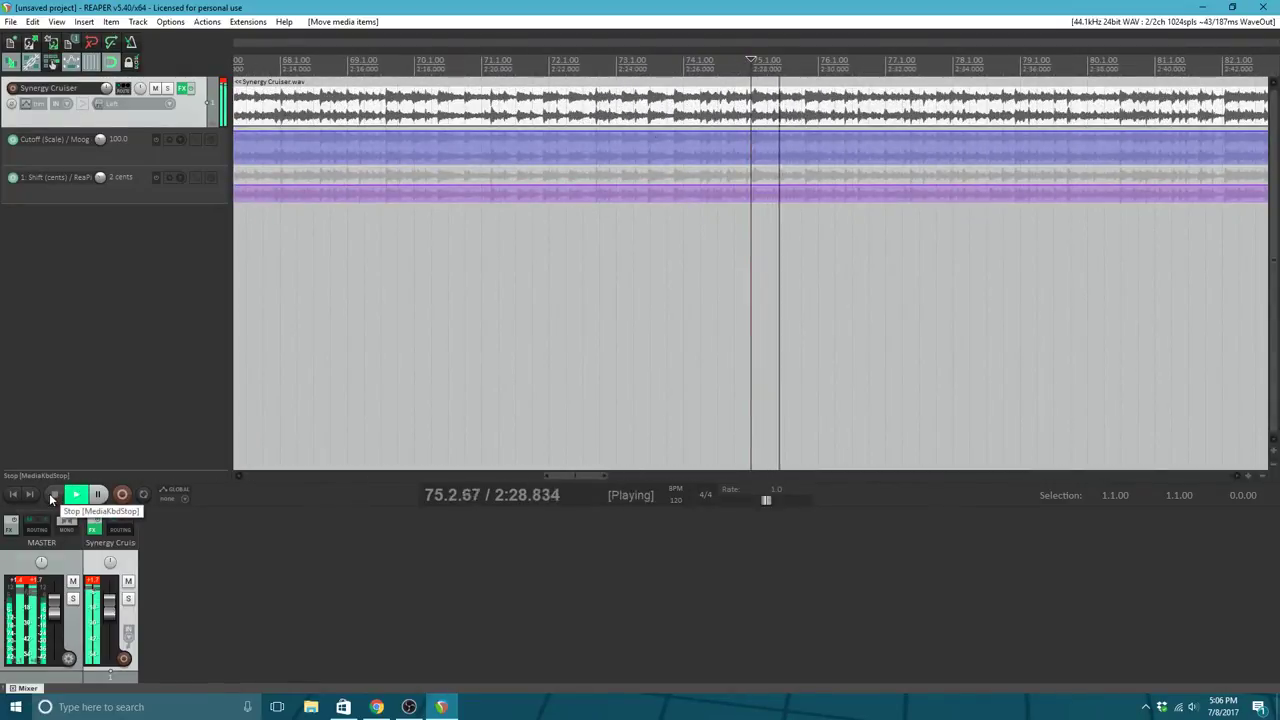
left_click(53, 495)
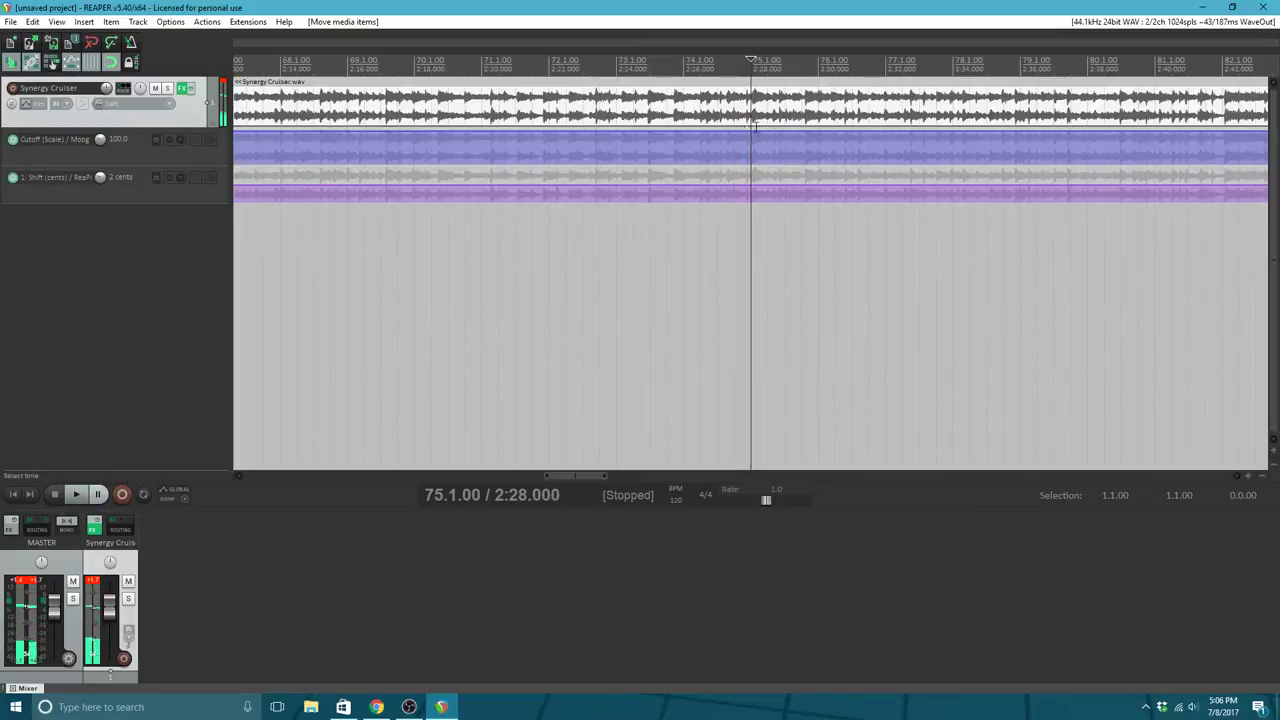
Step: Split the fourth Synergy Cruiser segment at 75.4.18 / 2:29.588, just before the beat's transient
left_click(802, 64)
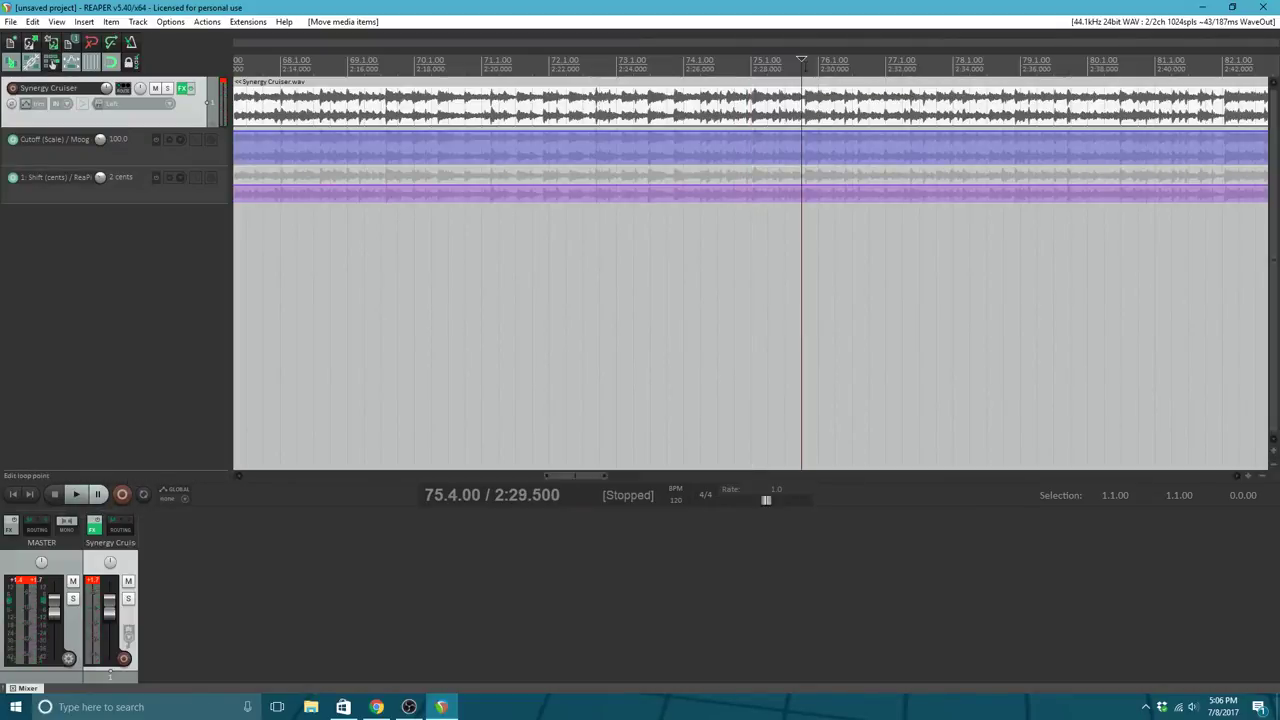
left_click(803, 60)
scroll(795, 108, "up", 5)
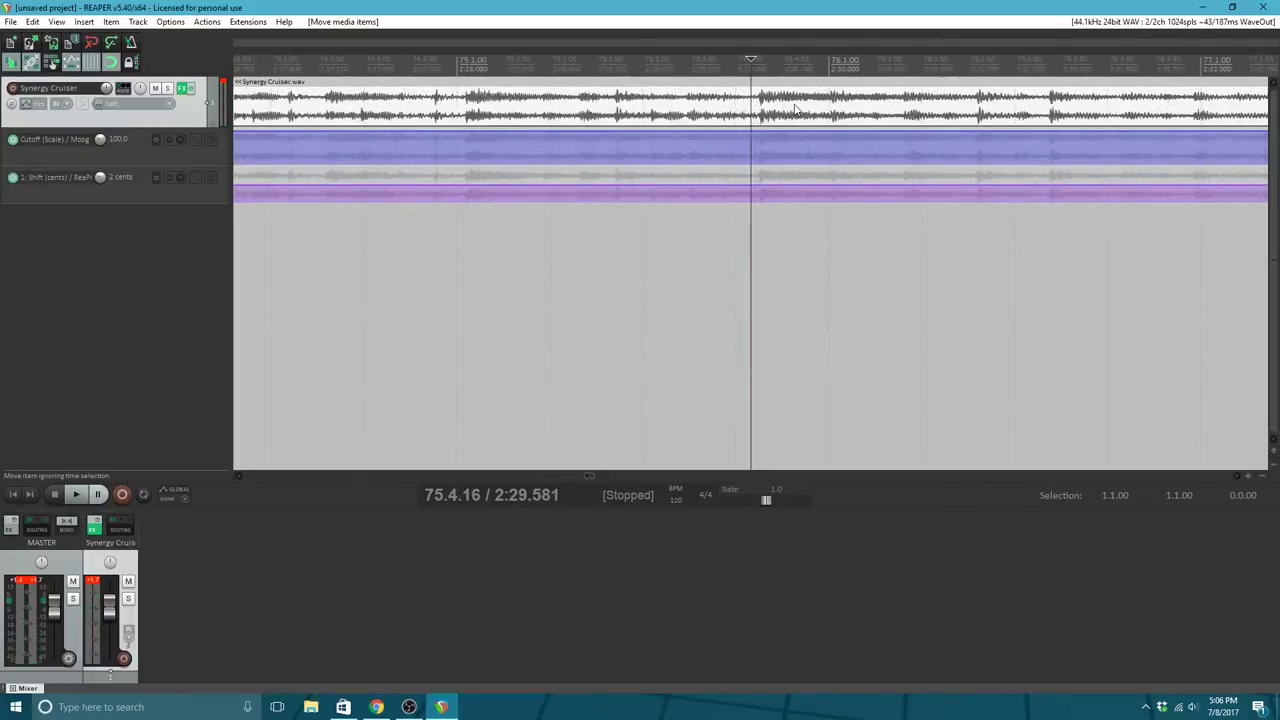
scroll(795, 108, "up", 5)
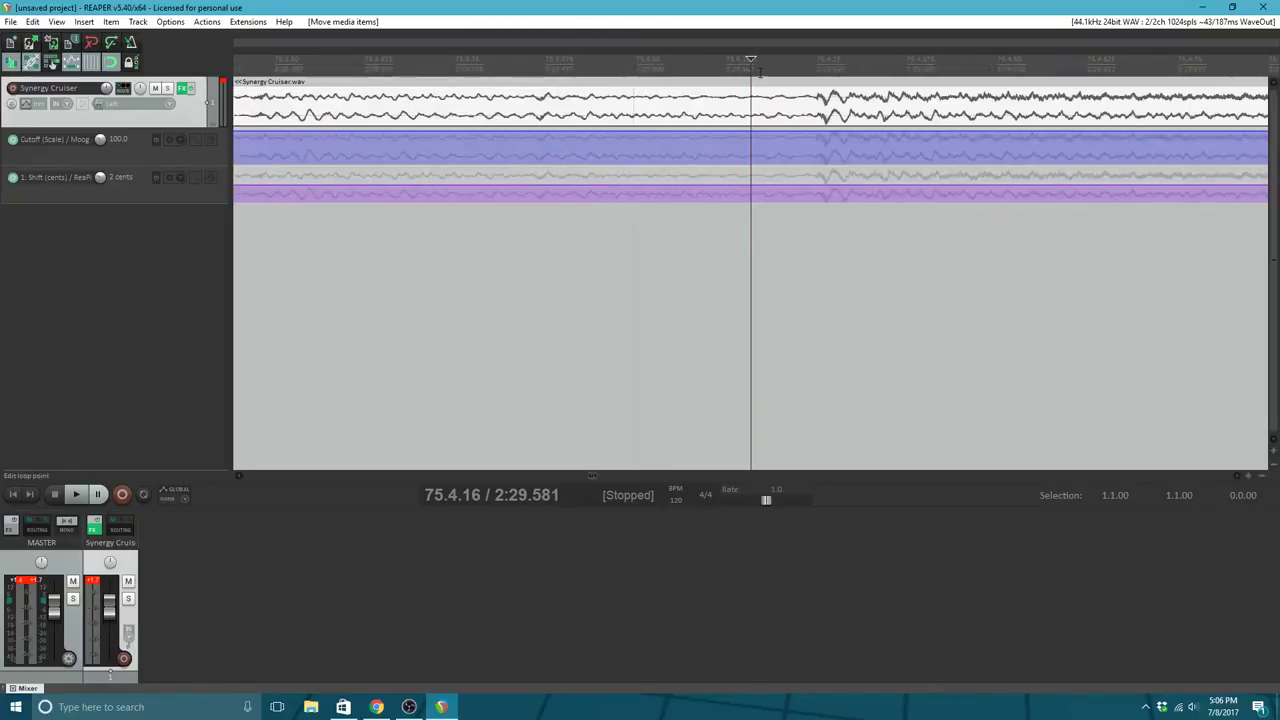
left_click_drag(750, 61, 760, 59)
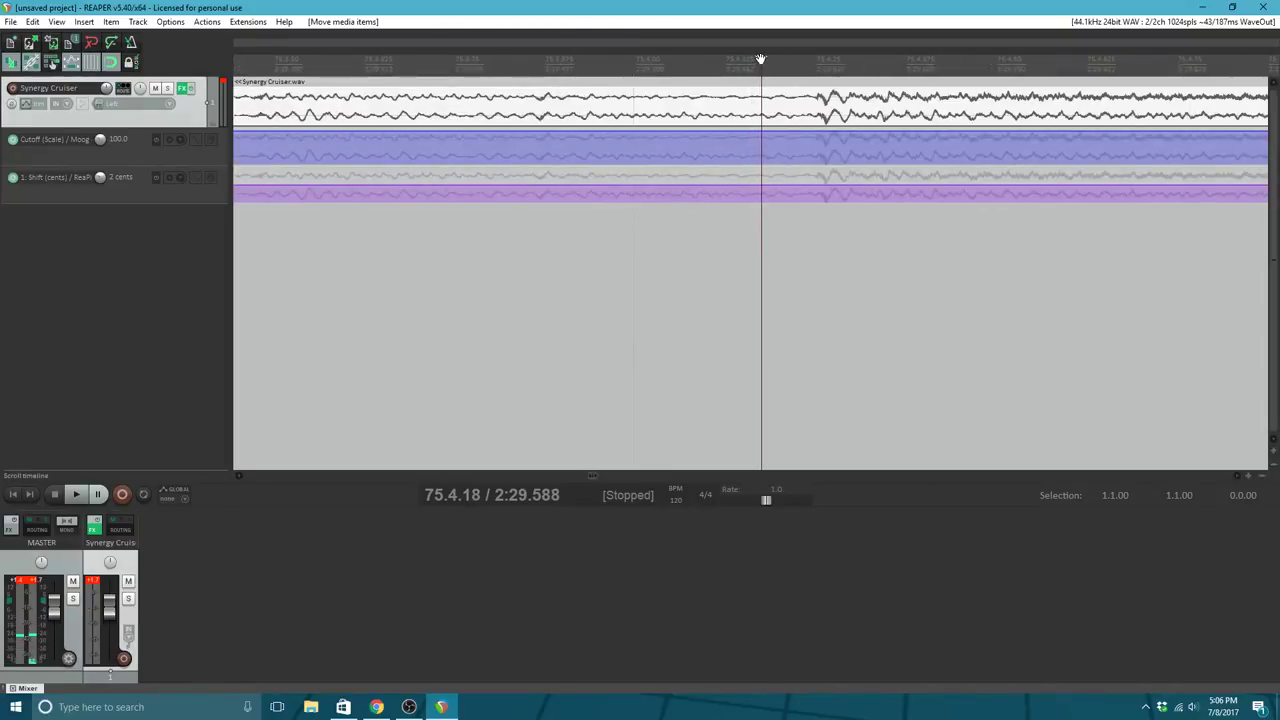
right_click(760, 59)
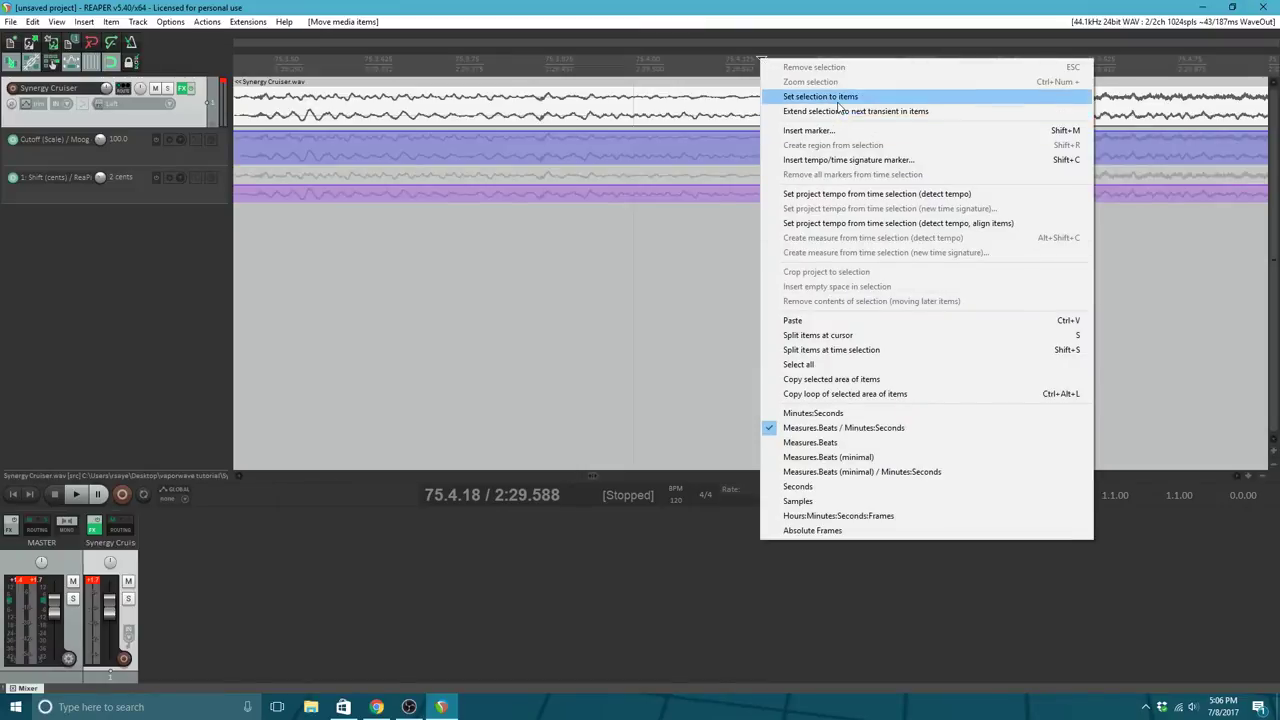
left_click(829, 335)
scroll(591, 257, "down", 10)
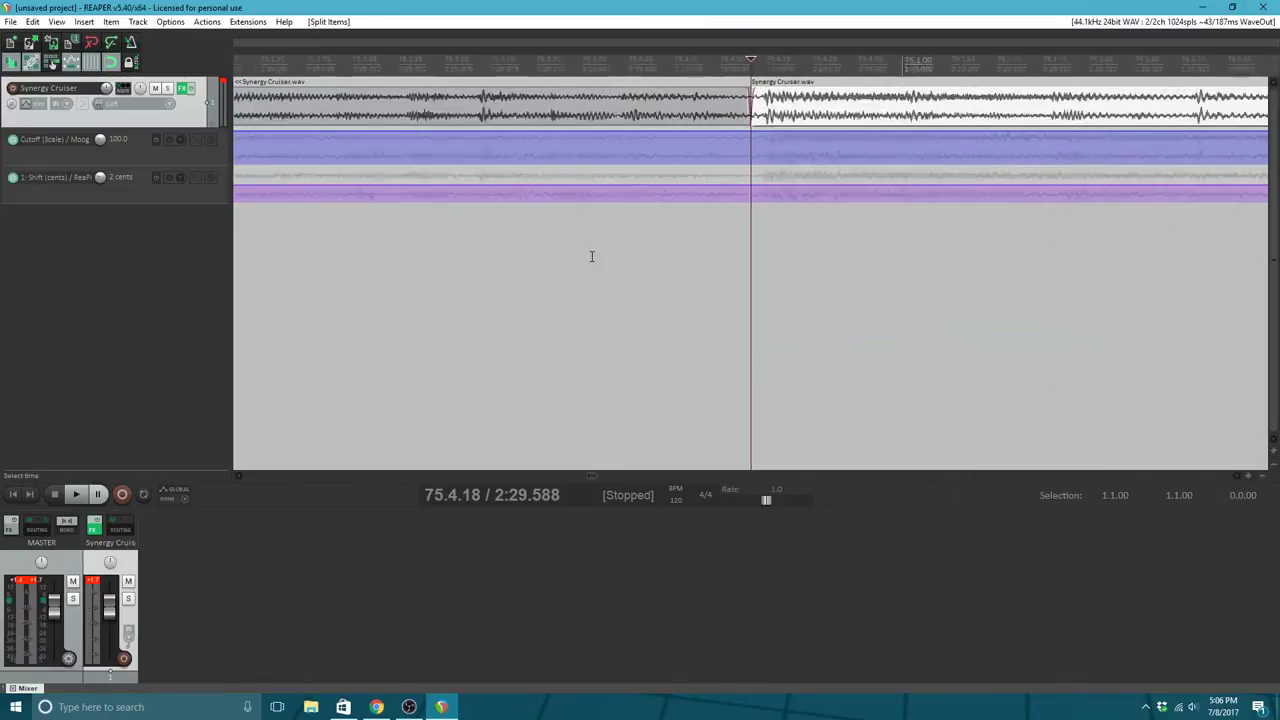
scroll(575, 260, "down", 3)
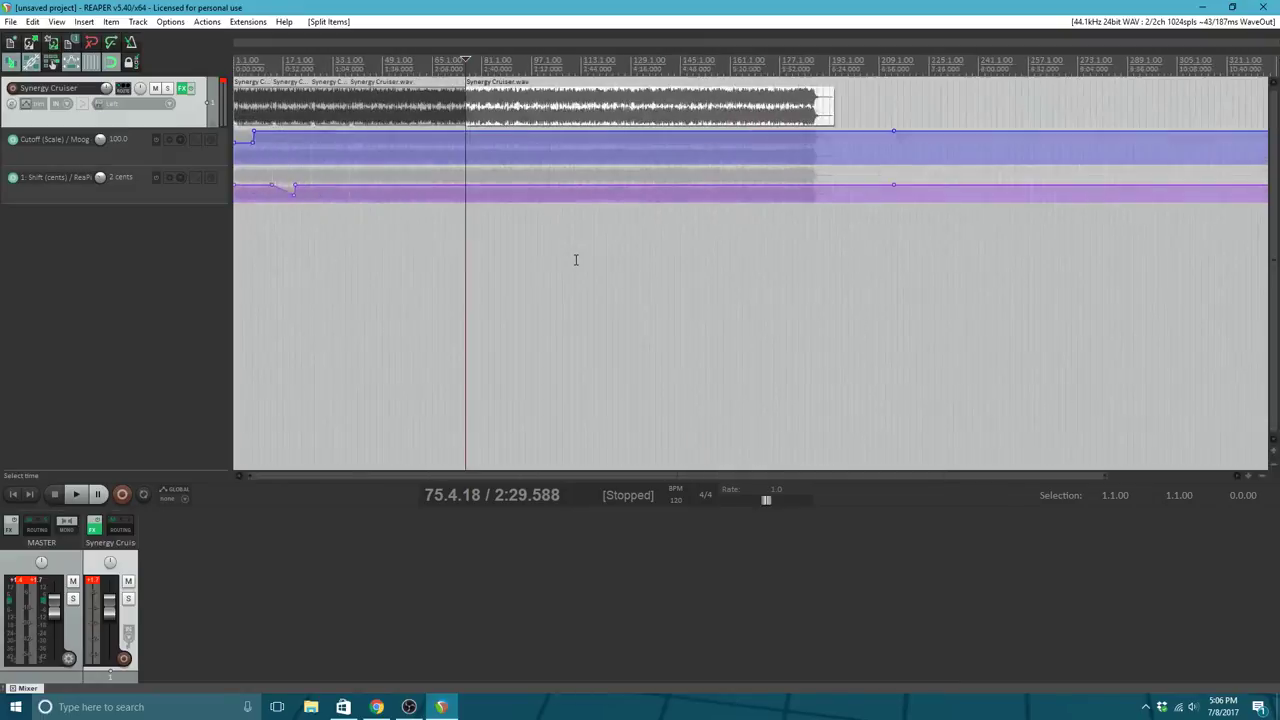
Step: Move the split-off middle section of Synergy Cruiser onto a new track below and mute that track
left_click_drag(545, 122, 342, 259)
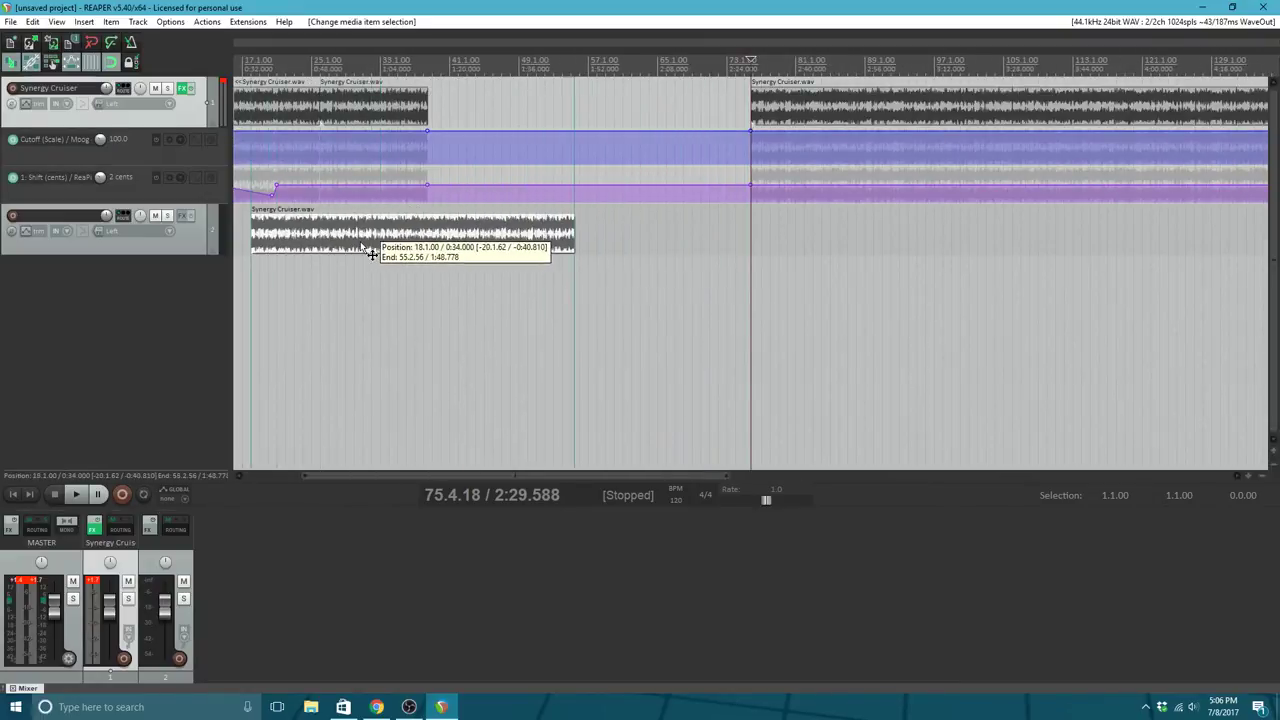
left_click(157, 216)
scroll(510, 471, "left", 2)
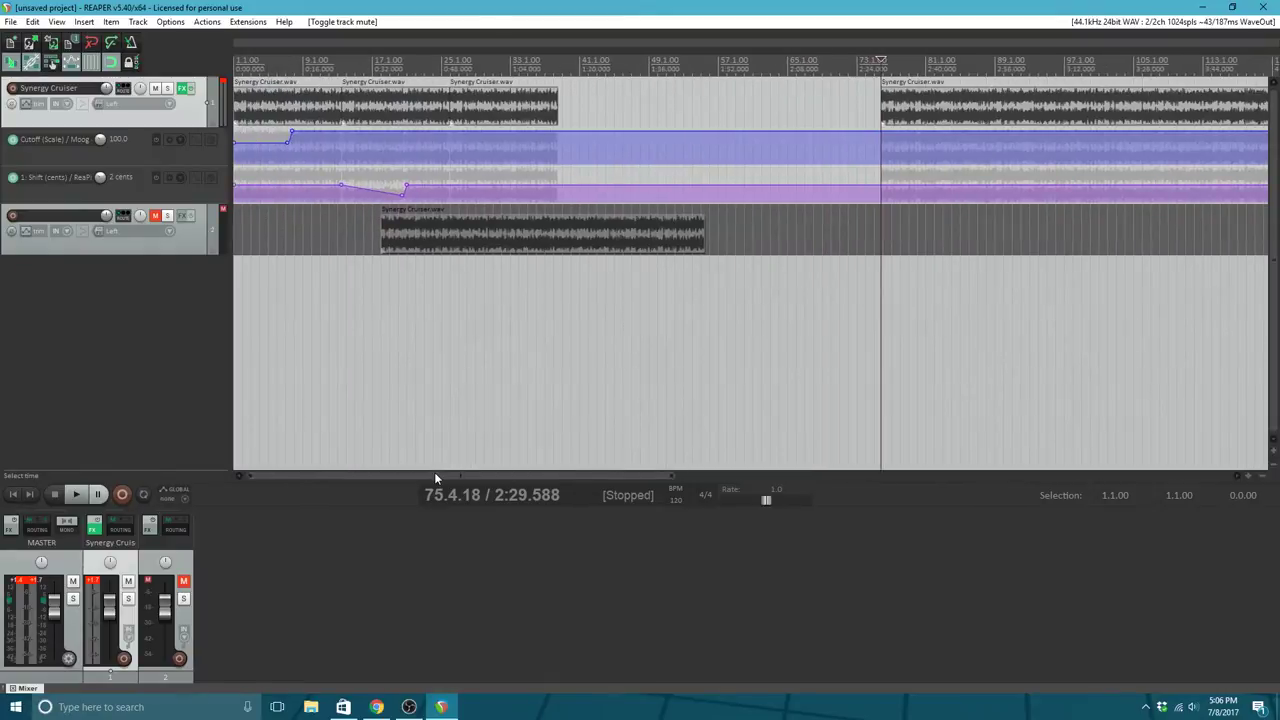
Step: Close the gap on the Synergy Cruiser track by moving the last clip against the preceding one, and play the join from 37.1.00
left_click_drag(949, 101, 626, 118)
left_click(502, 62)
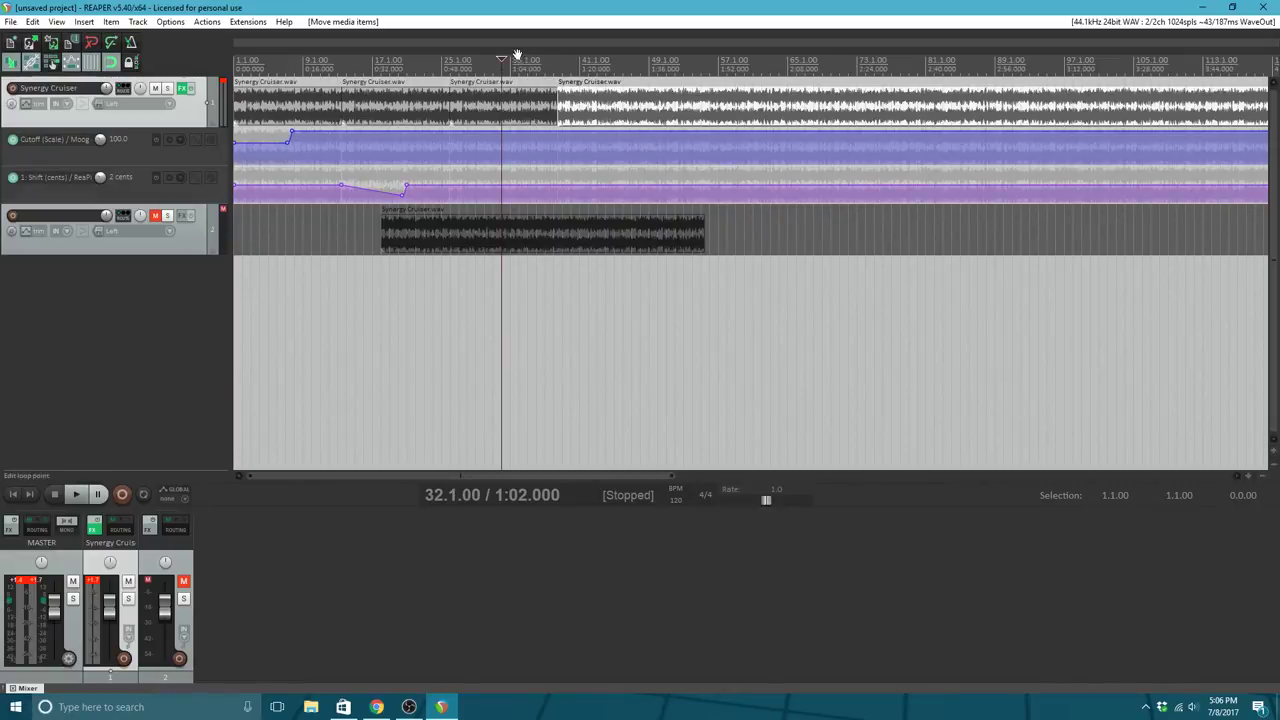
left_click(545, 74)
left_click(77, 495)
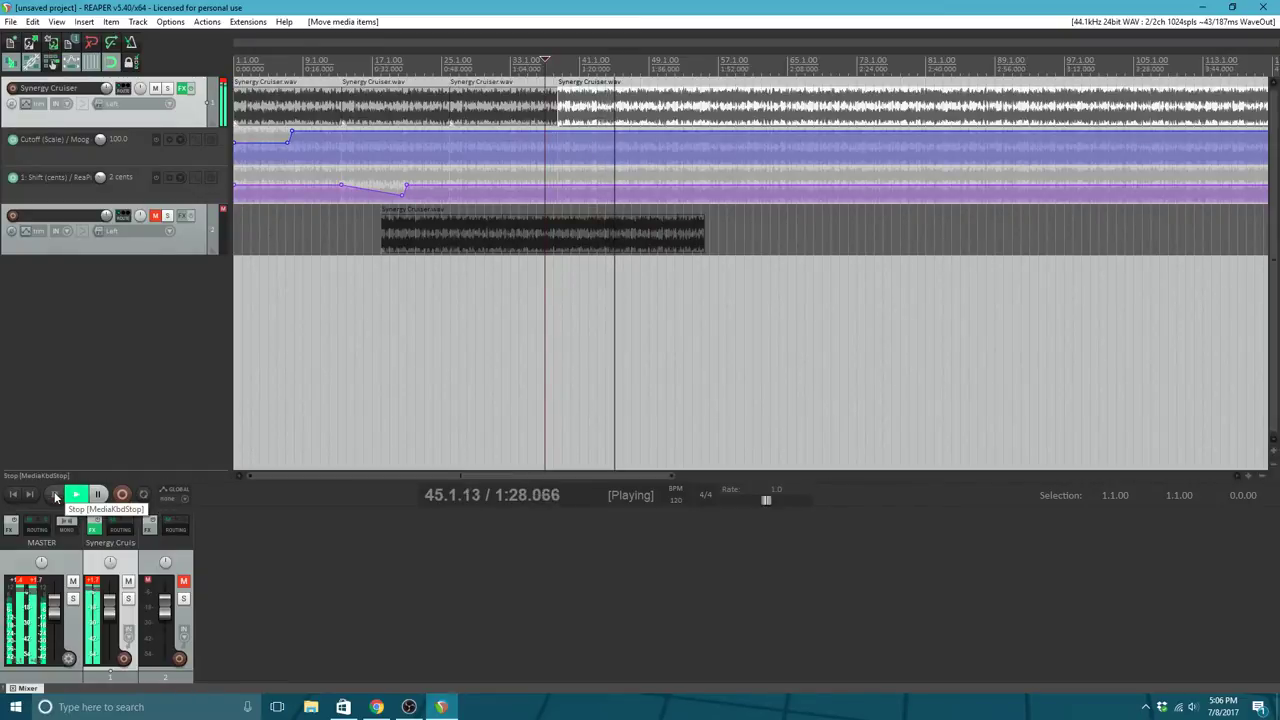
left_click(55, 496)
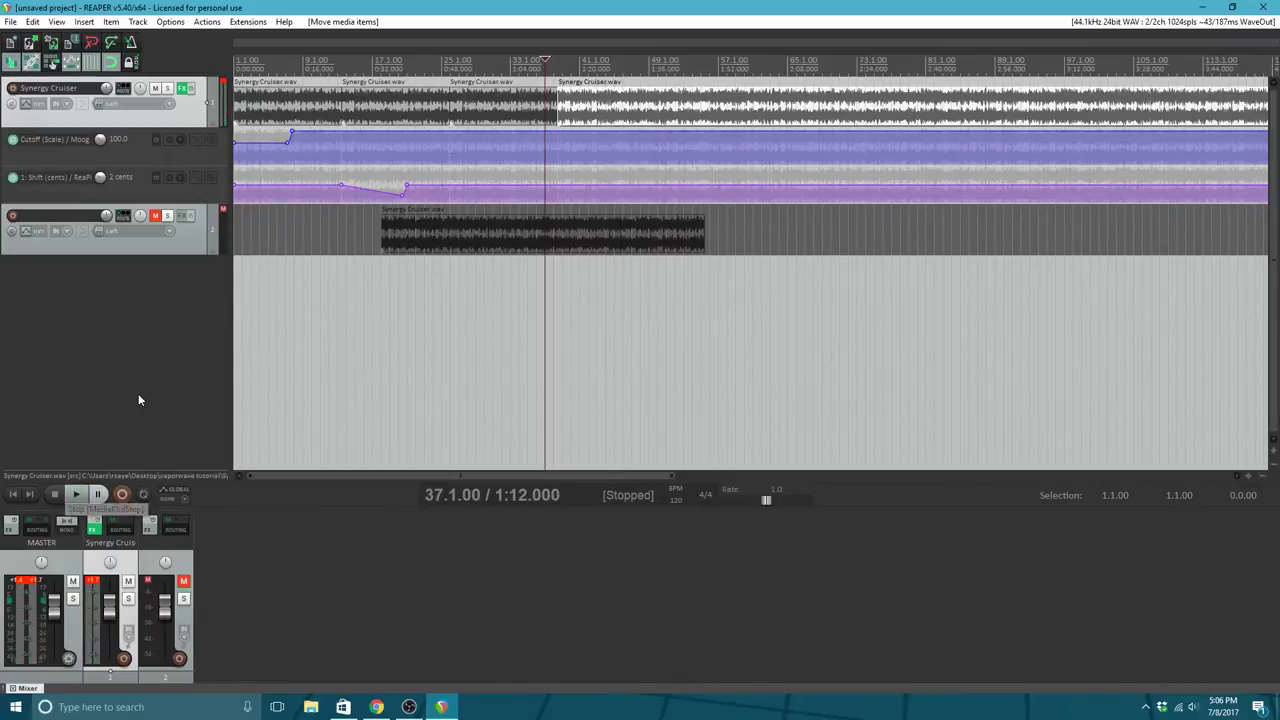
Step: Place the edit cursor at the start of the last clip and add JS: 4-Tap Phaser to the Synergy Cruiser track's effects
left_click(558, 110)
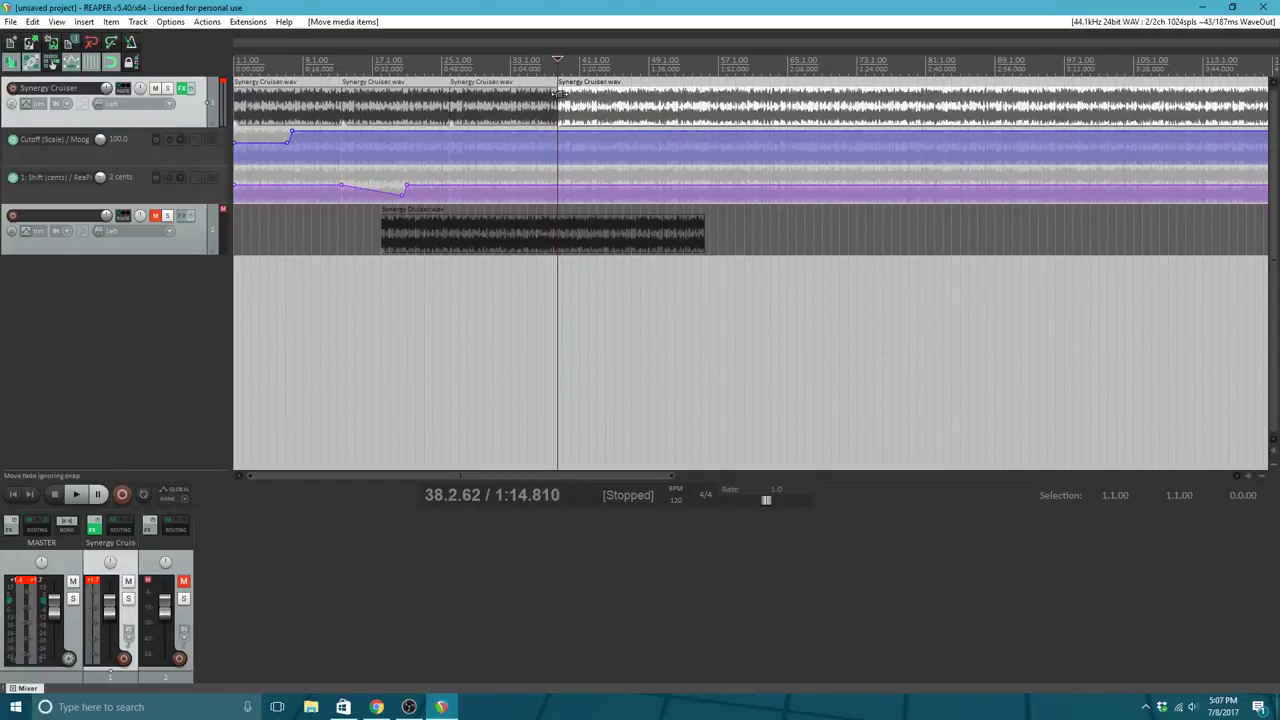
left_click(184, 89)
left_click(241, 563)
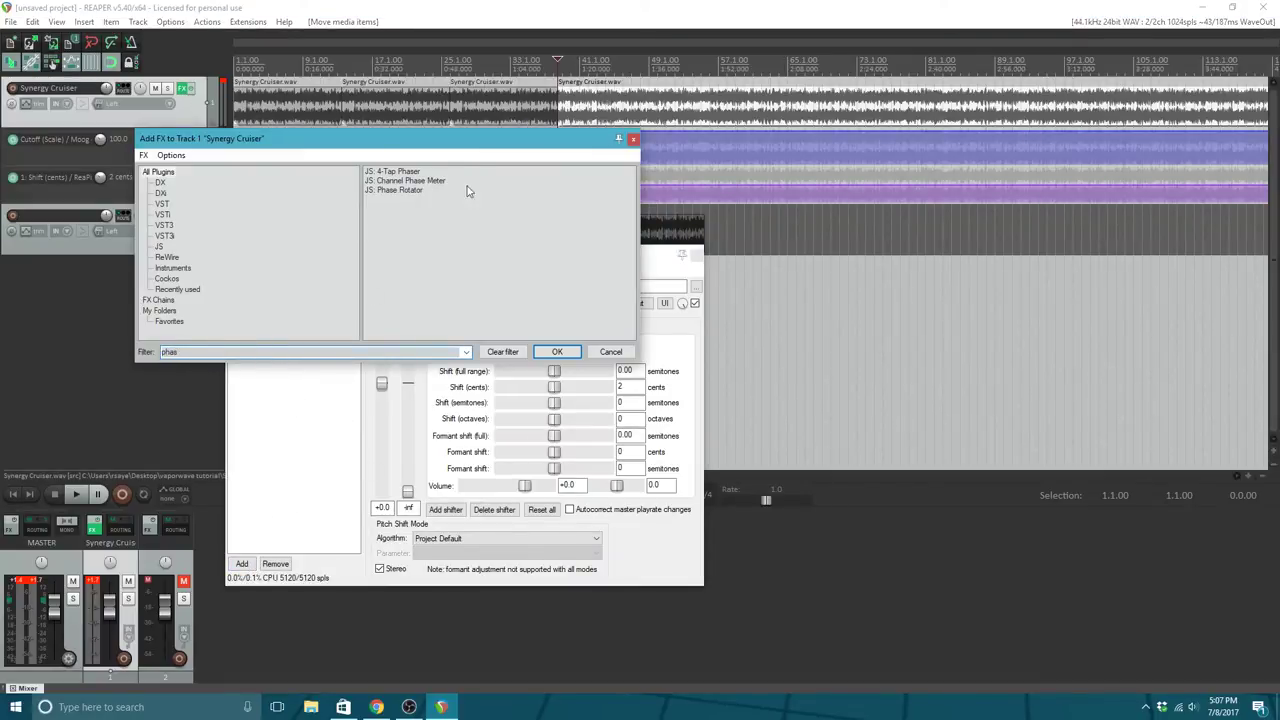
left_click(390, 172)
left_click(563, 355)
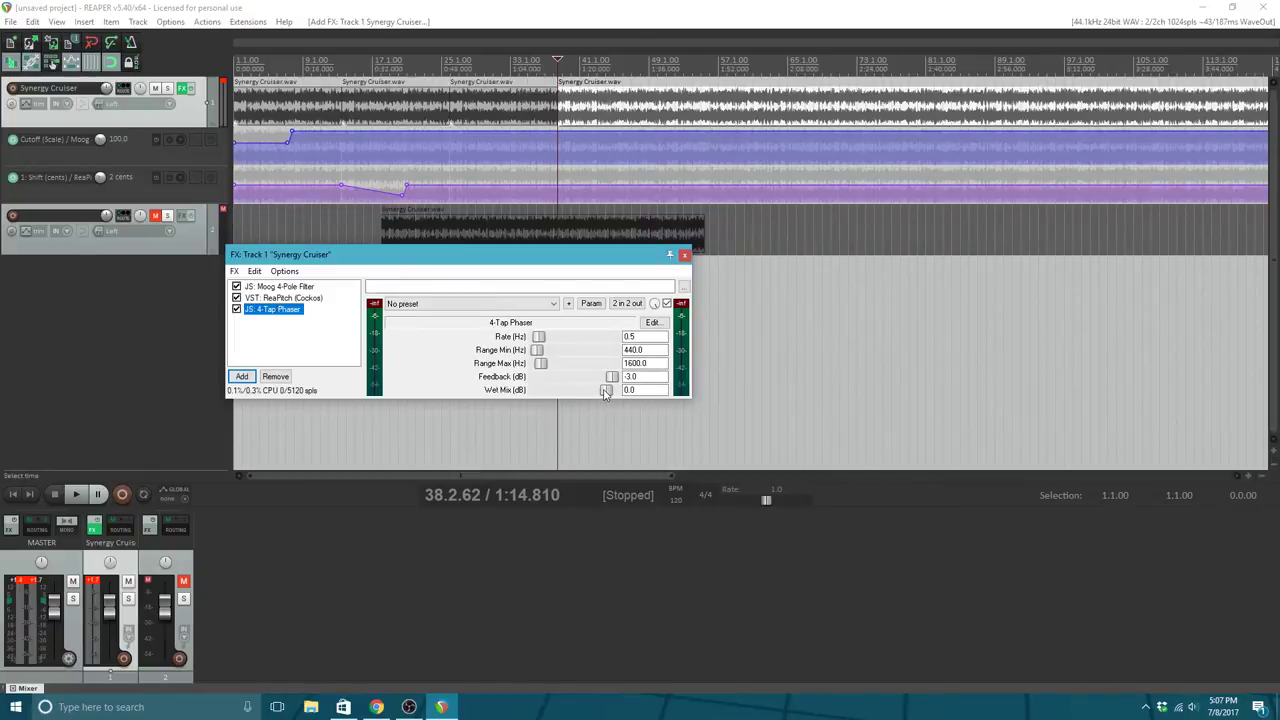
Step: Audition the phaser from the last clip's start while testing its Wet Mix, stop playback and close the effects window
left_click(75, 494)
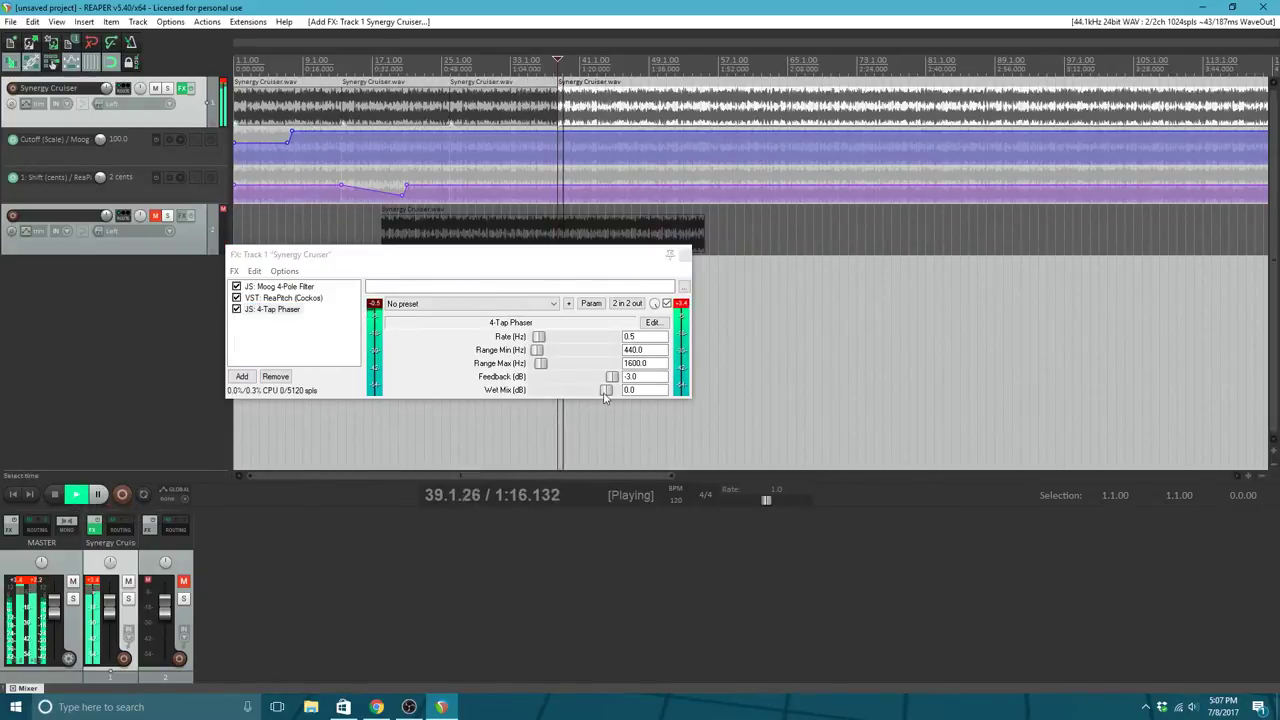
mouse_move(606, 389)
left_mouse_down()
mouse_move(535, 392)
mouse_move(609, 396)
left_mouse_up()
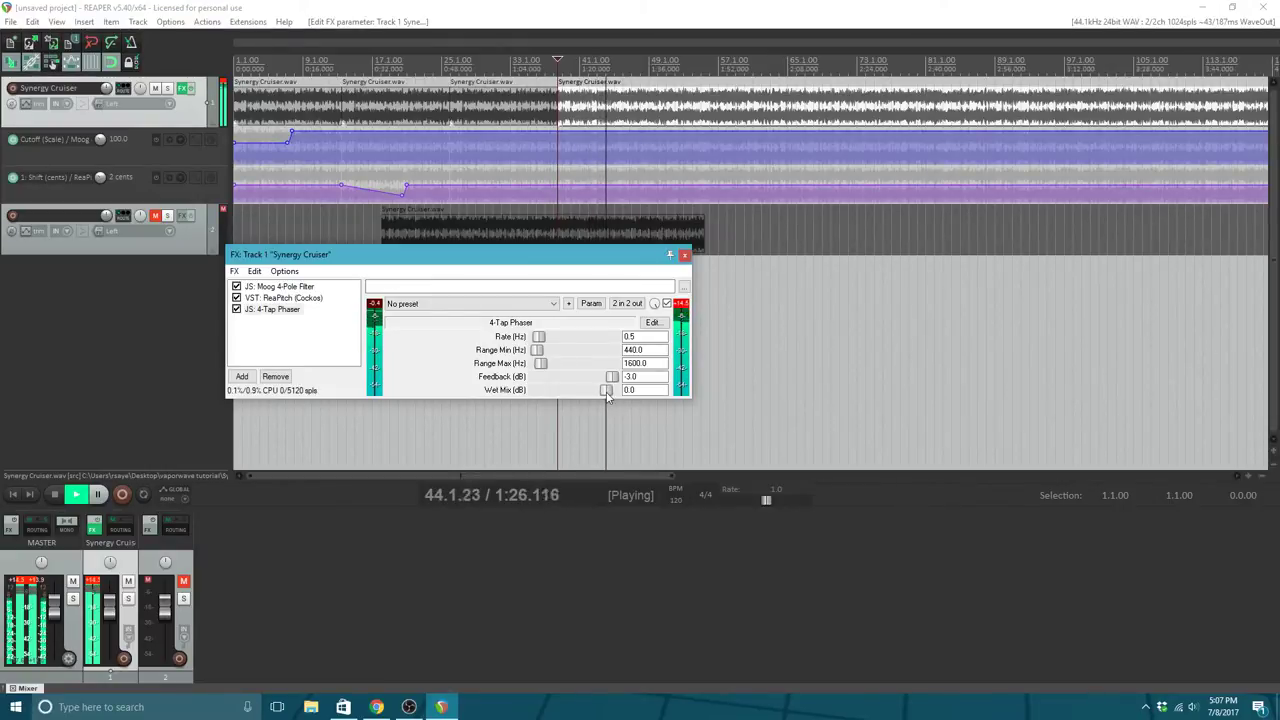
left_click_drag(601, 393, 599, 393)
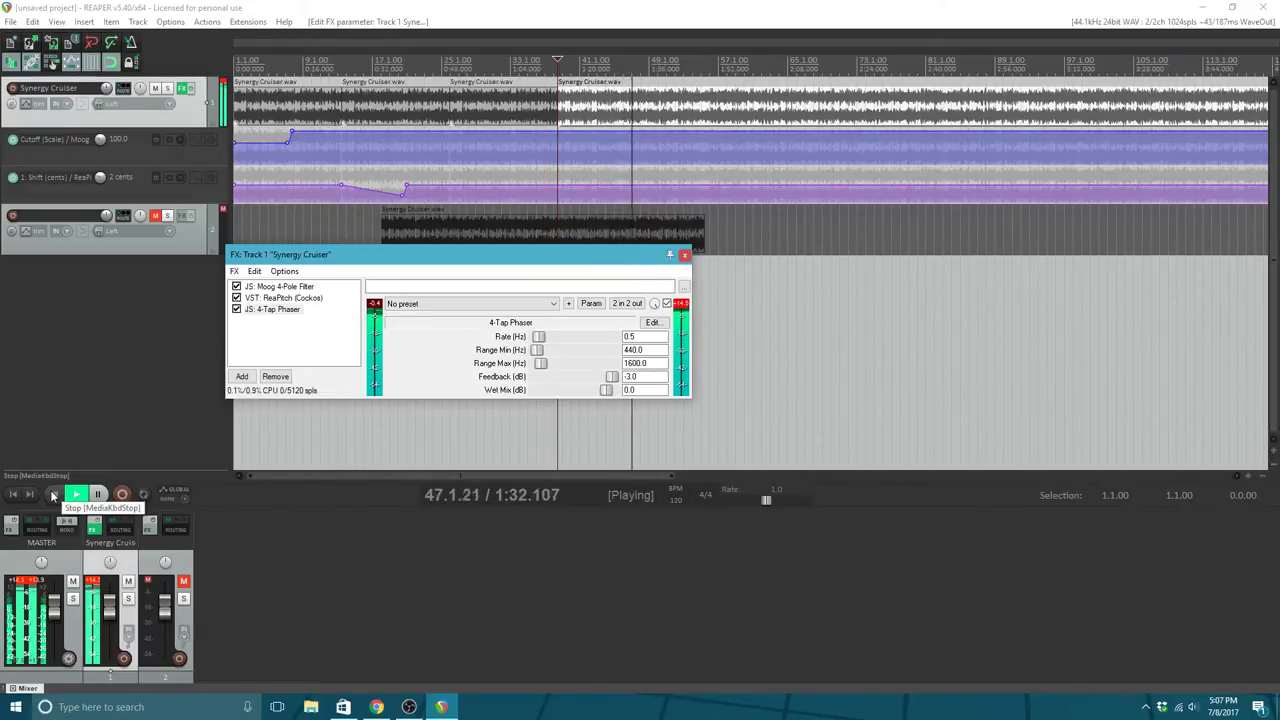
left_click(53, 496)
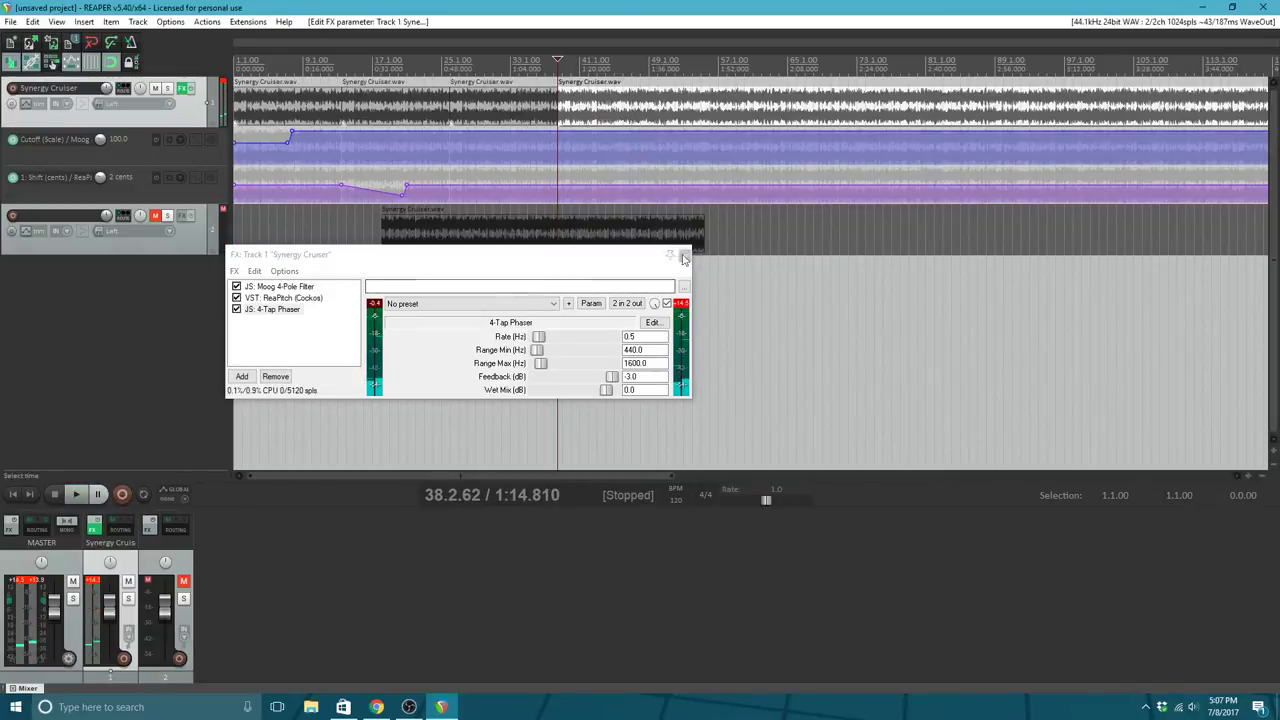
left_click(684, 257)
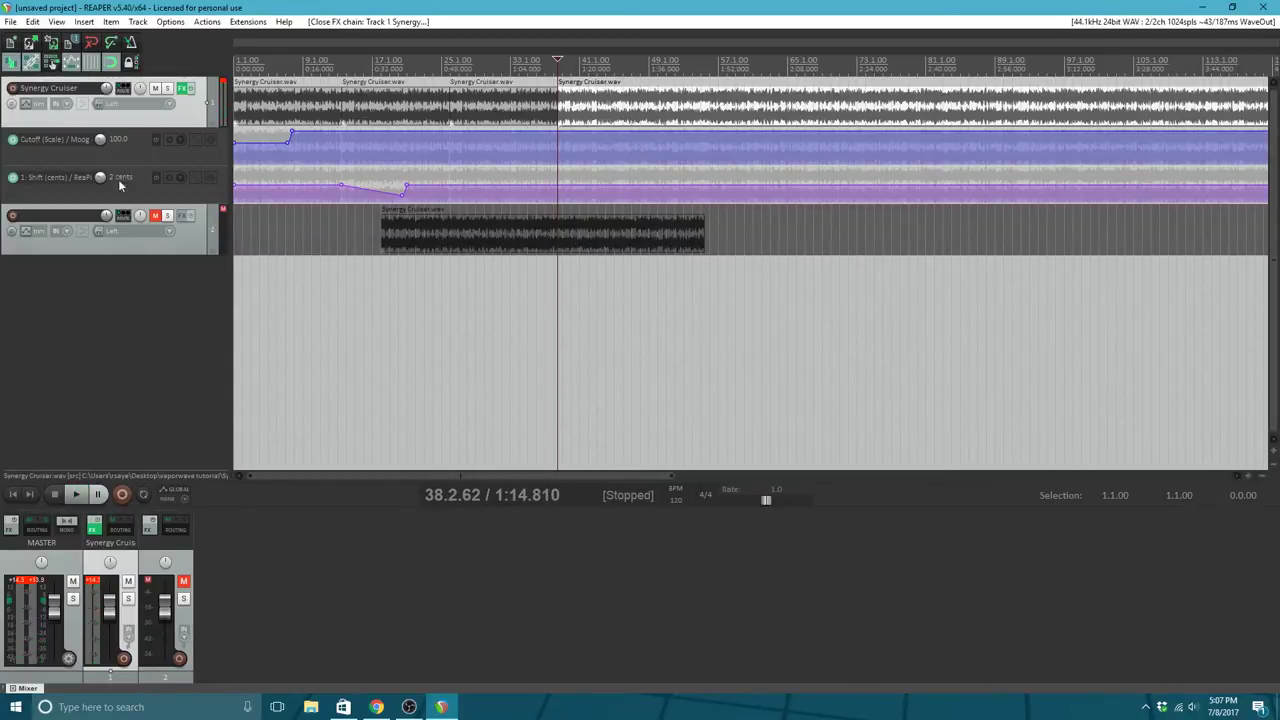
Step: Show the 4-Tap Phaser's Wet envelope on the Synergy Cruiser track and lower the whole envelope to 0%
left_click(26, 104)
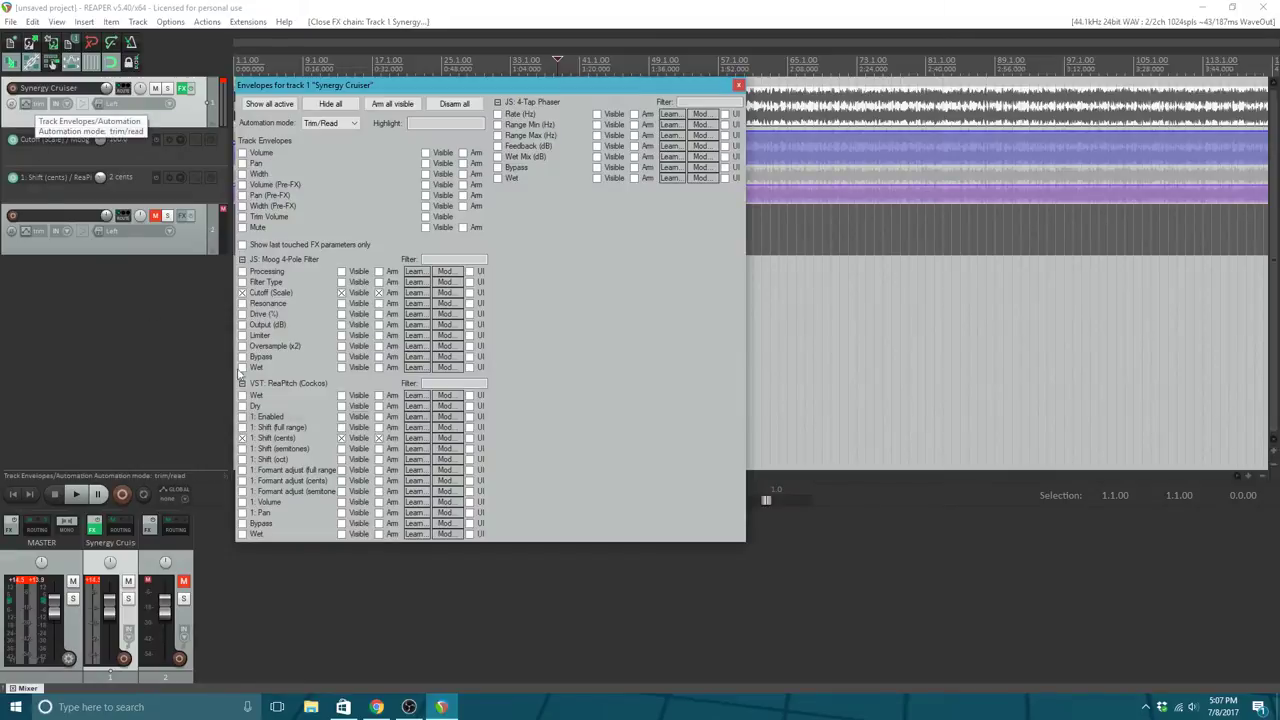
left_click(596, 178)
left_click(739, 86)
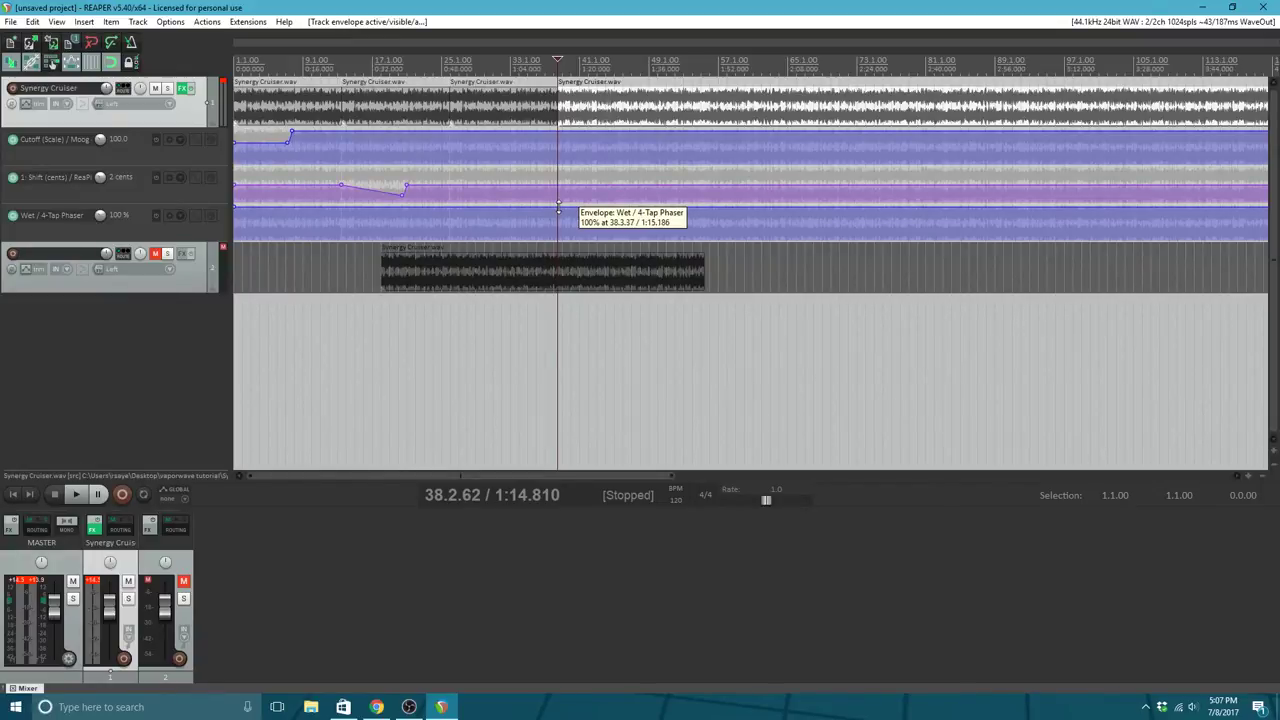
left_click_drag(558, 207, 565, 233)
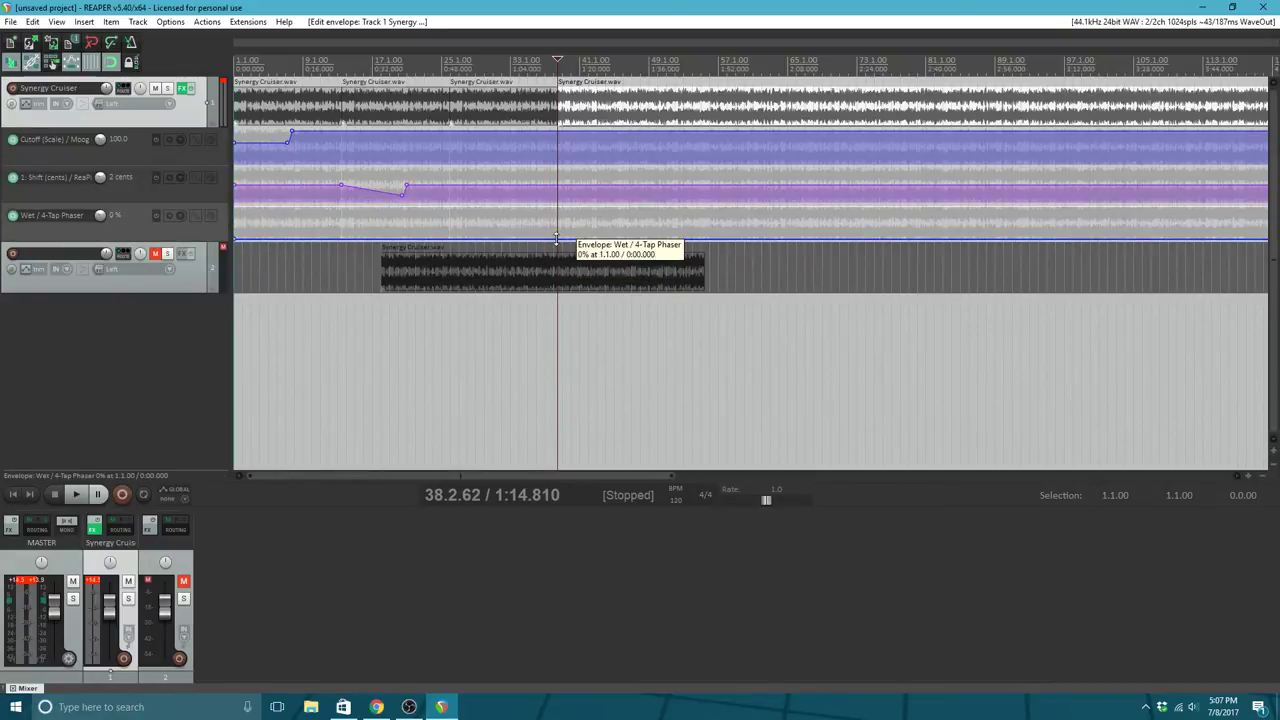
Step: Create a point on the phaser's Wet envelope at the start of the last clip
left_click(558, 240)
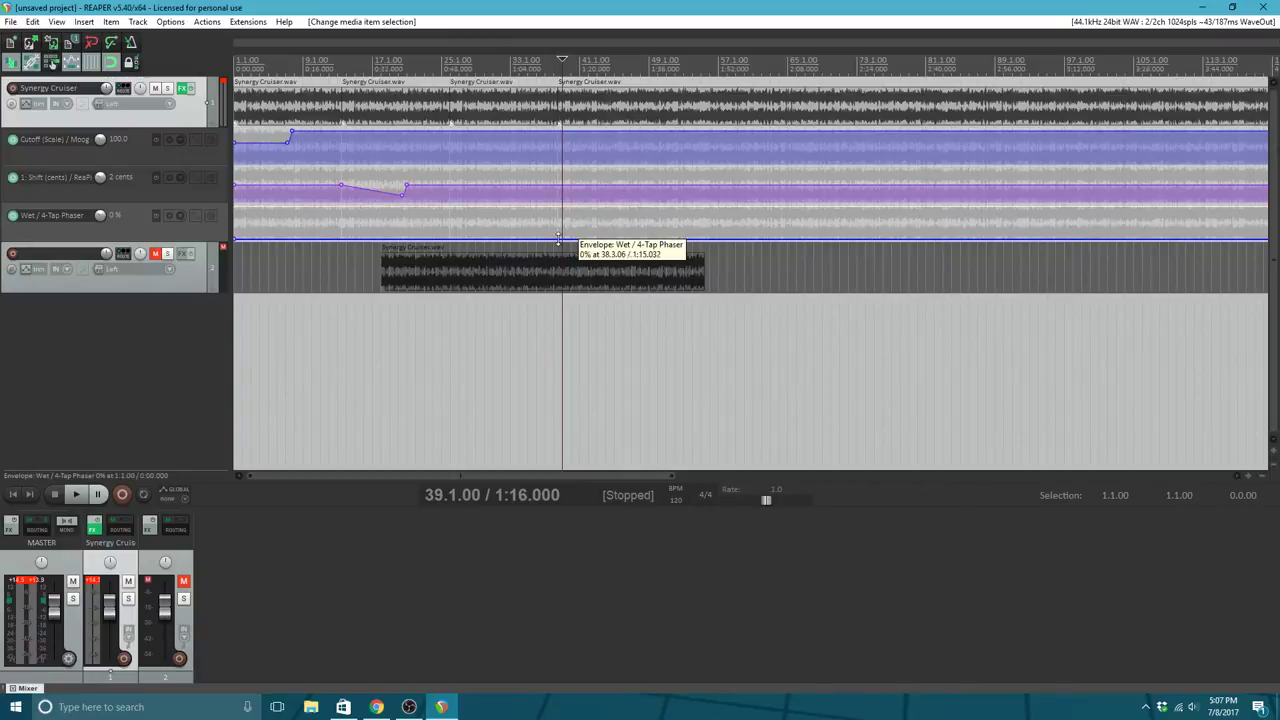
left_click(555, 95)
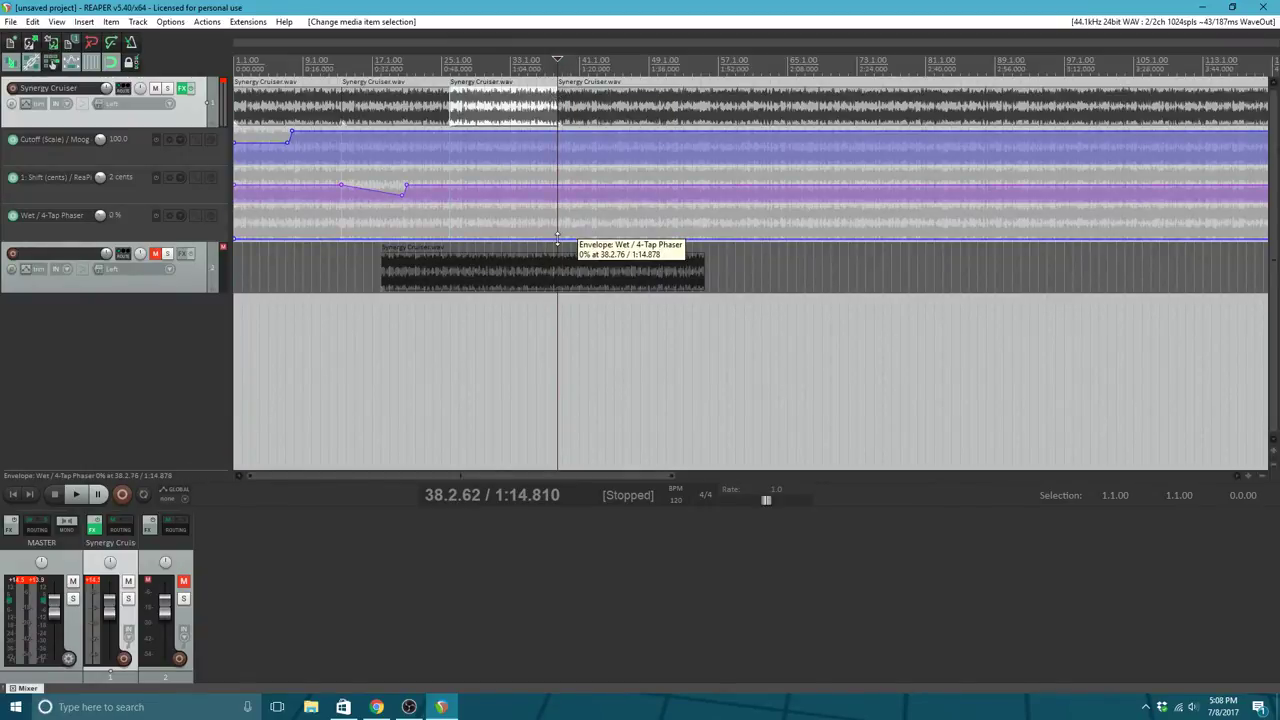
right_click(558, 242)
left_click(628, 276)
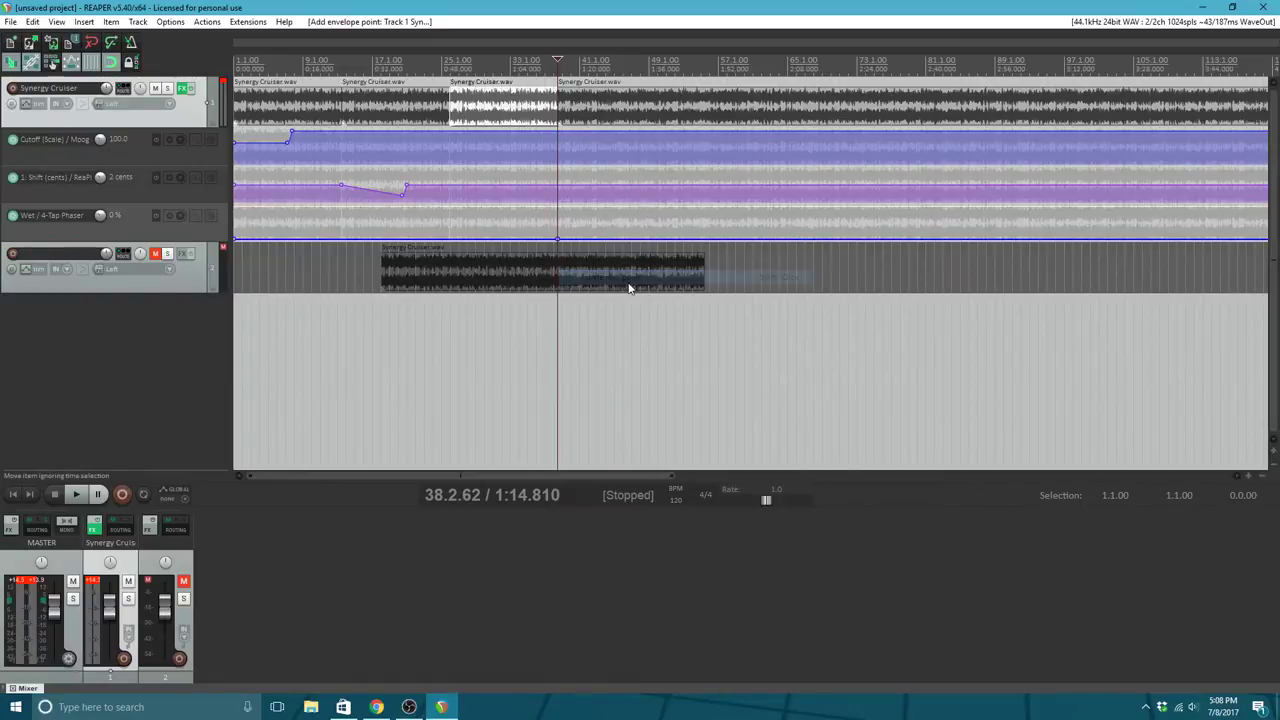
Step: Create a second point on the phaser's Wet envelope at 40.1.00 and raise it to about 78%
left_click(573, 240)
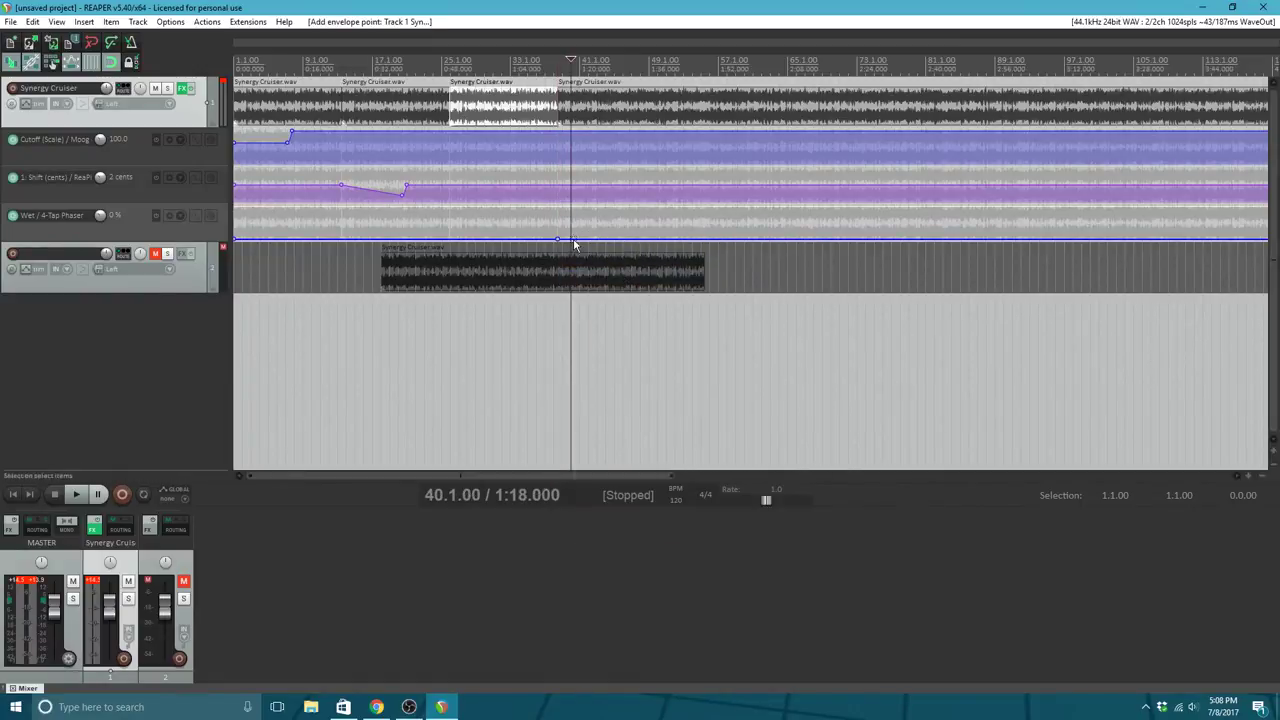
right_click(574, 243)
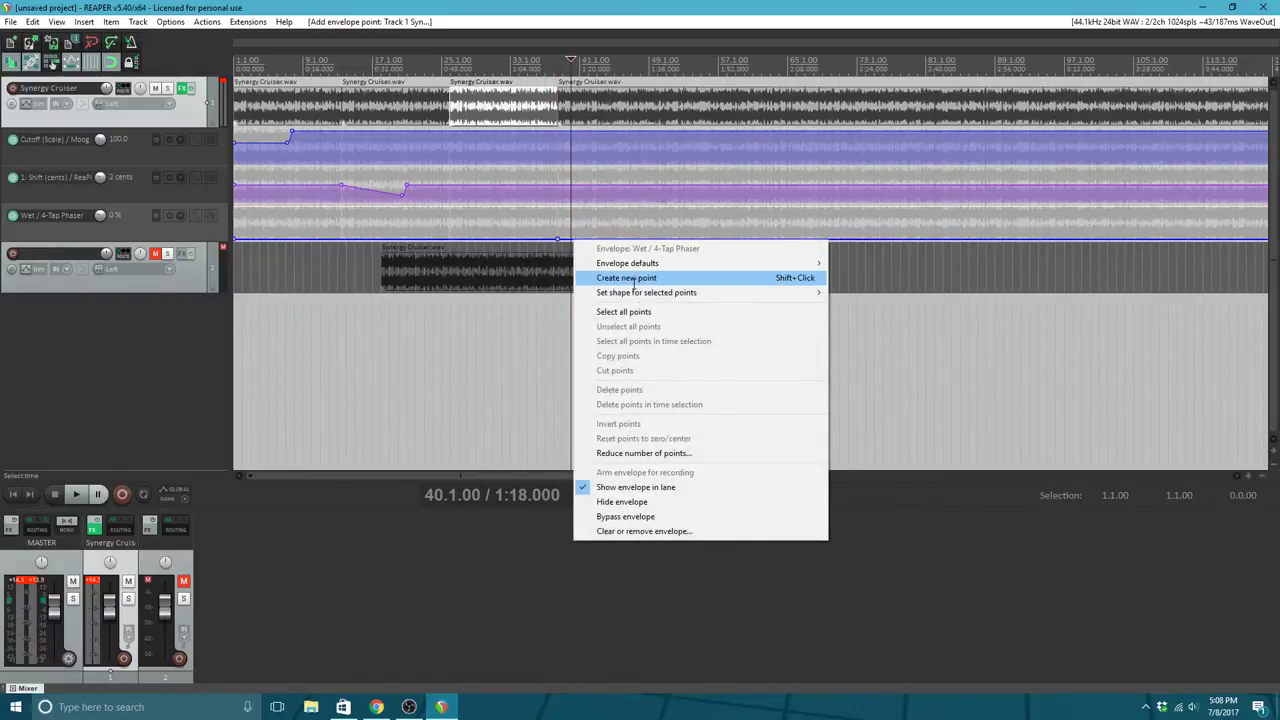
left_click(633, 278)
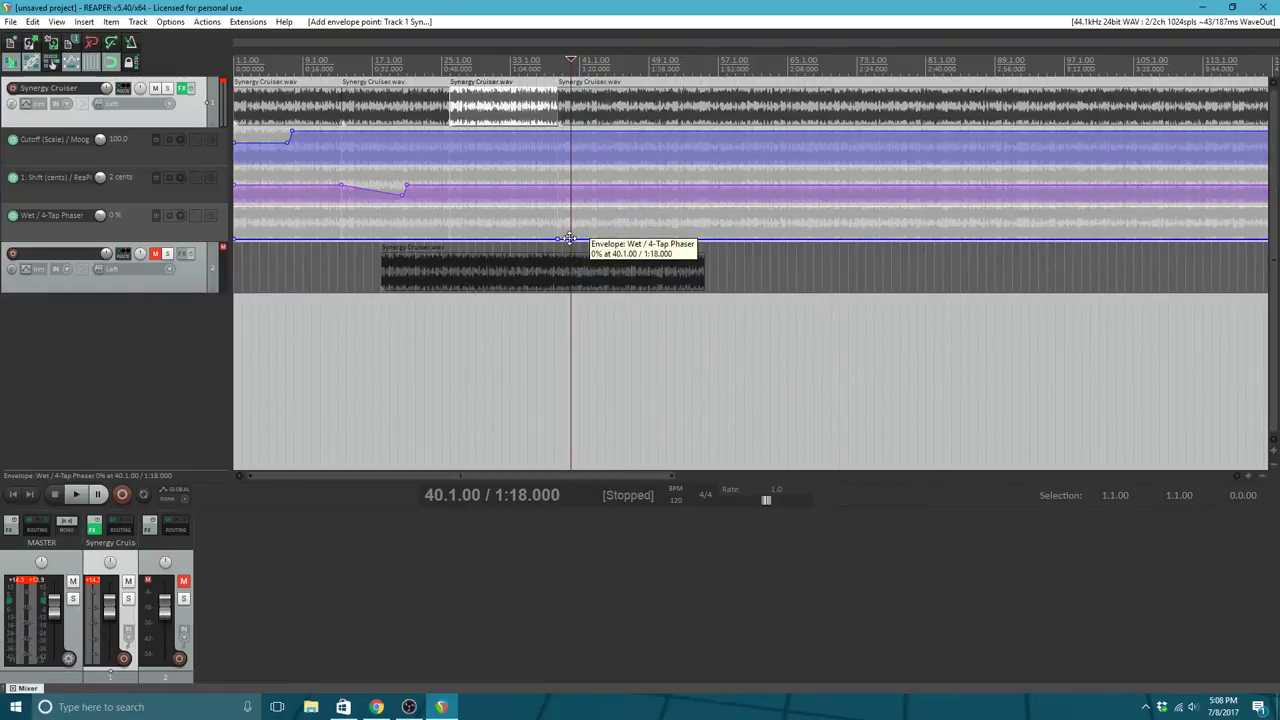
left_click_drag(568, 239, 571, 134)
Step: Play from 37.1.00 and, while listening, lower the phaser's Wet level after the ramp to about 37%
left_click(545, 116)
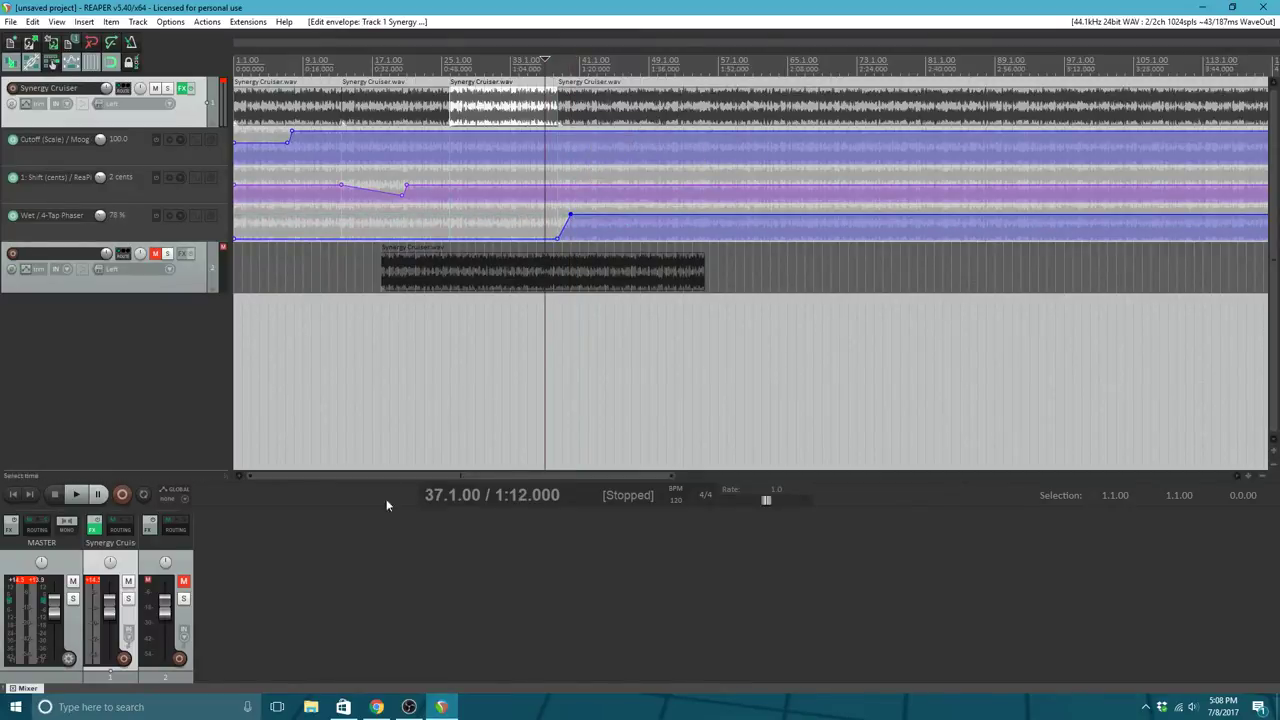
left_click(76, 494)
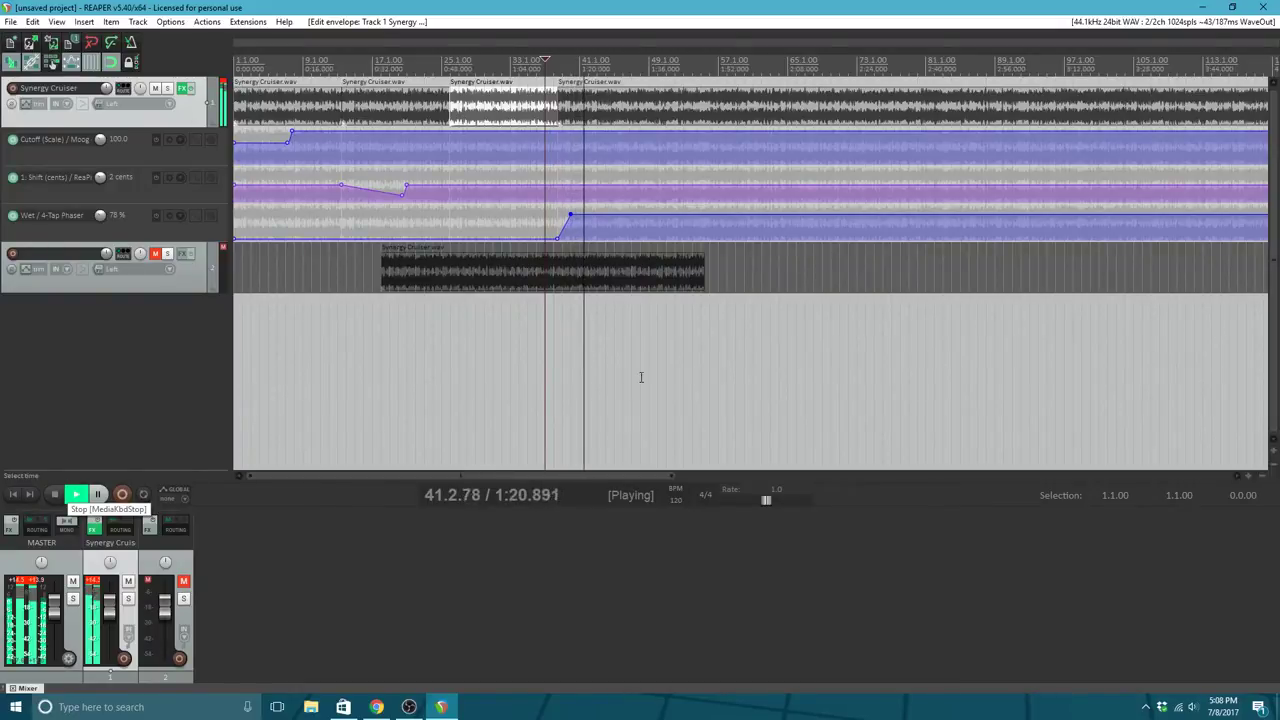
left_click_drag(640, 208, 645, 240)
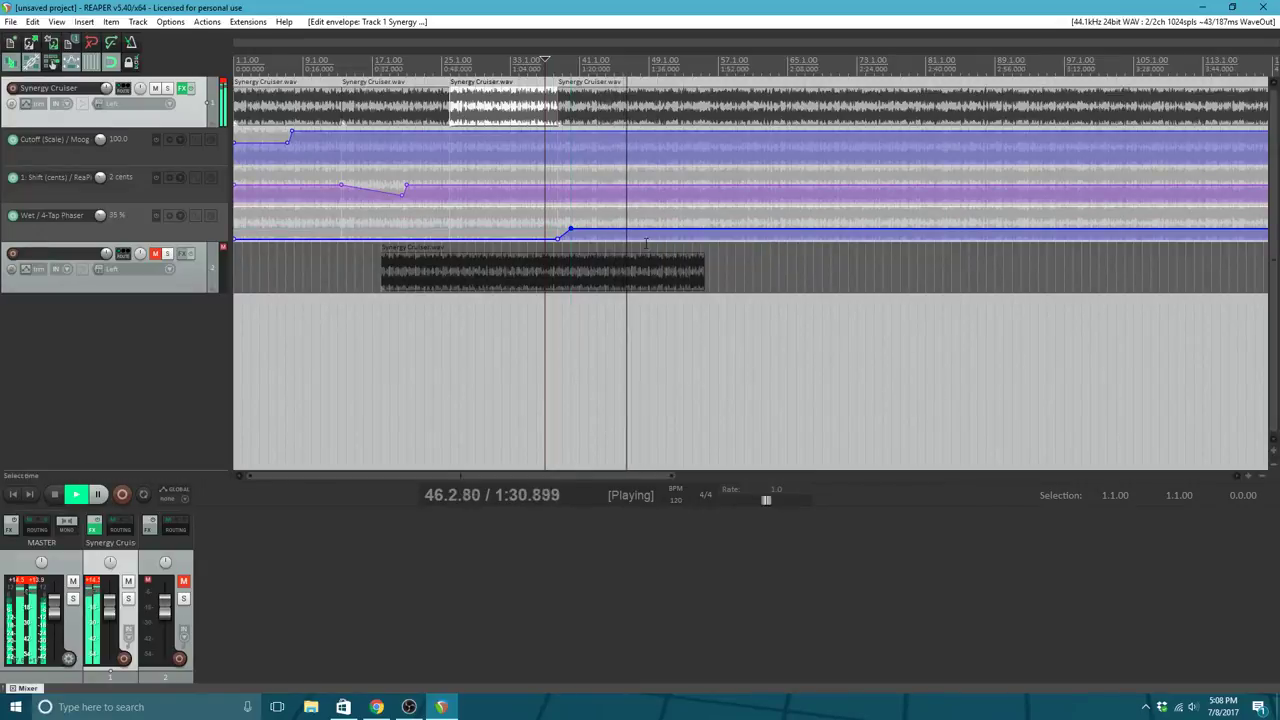
left_click_drag(645, 243, 659, 219)
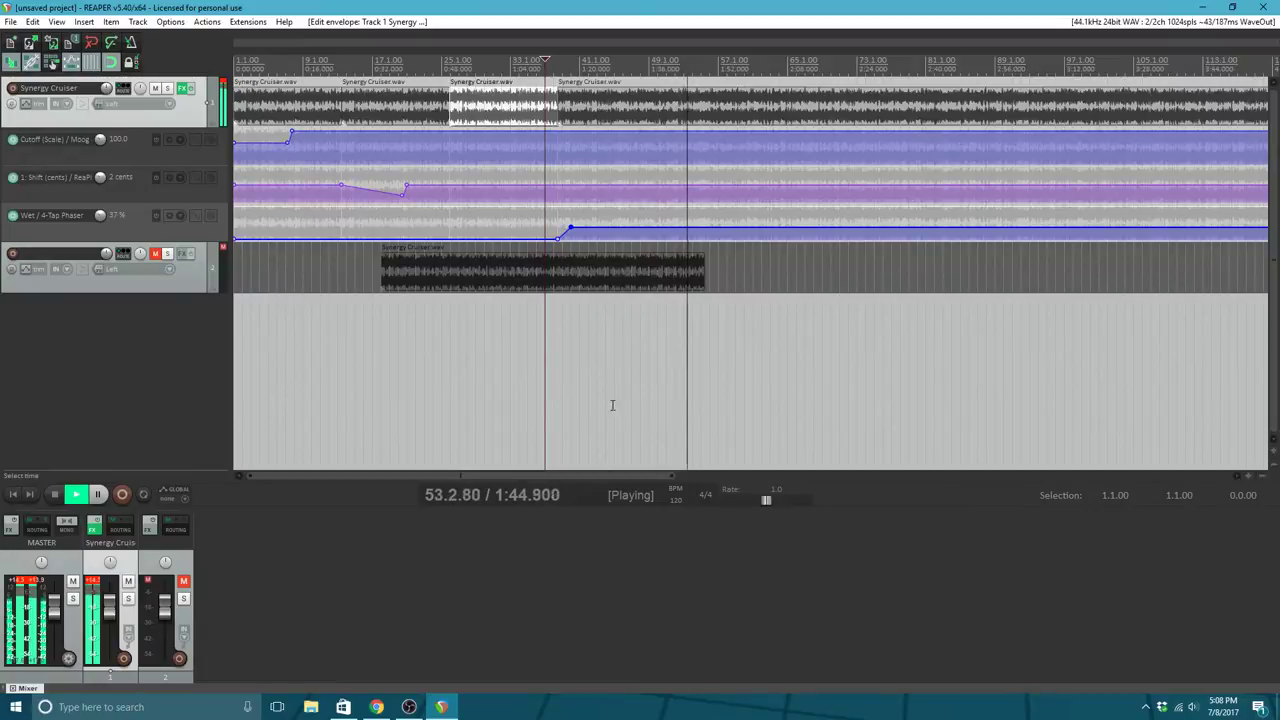
left_click_drag(614, 476, 676, 411)
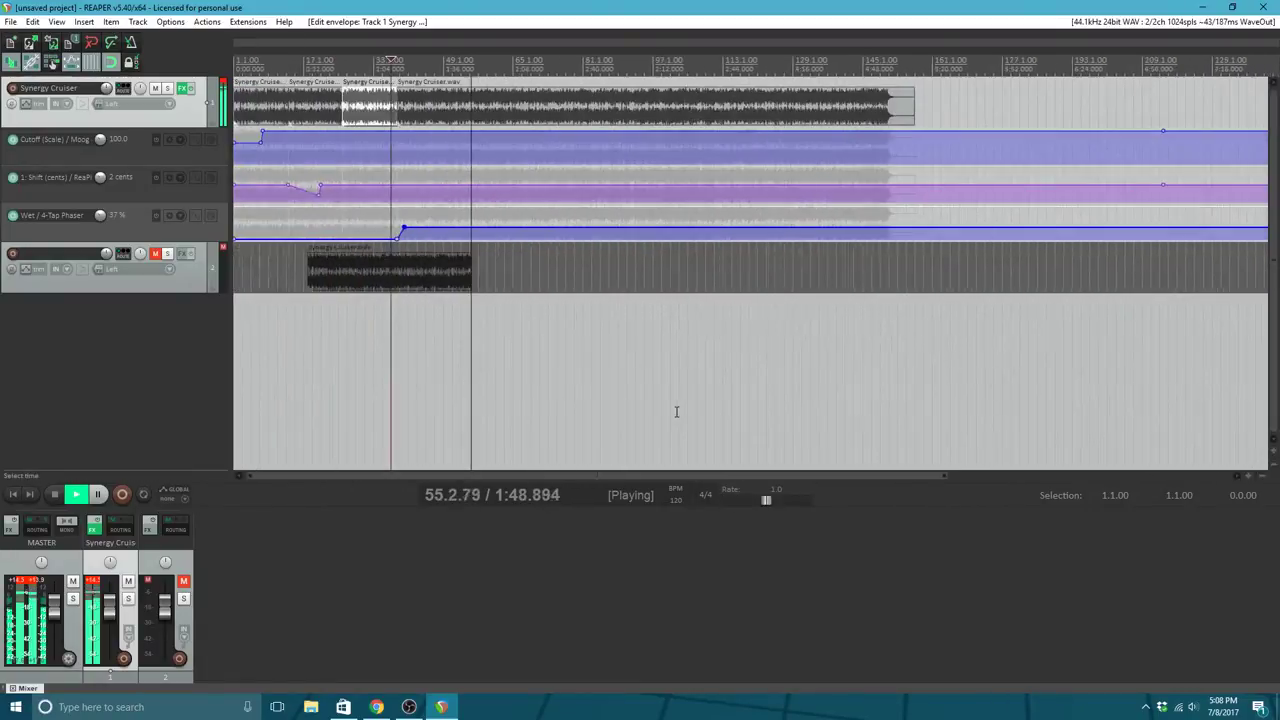
scroll(676, 411, "up", 3)
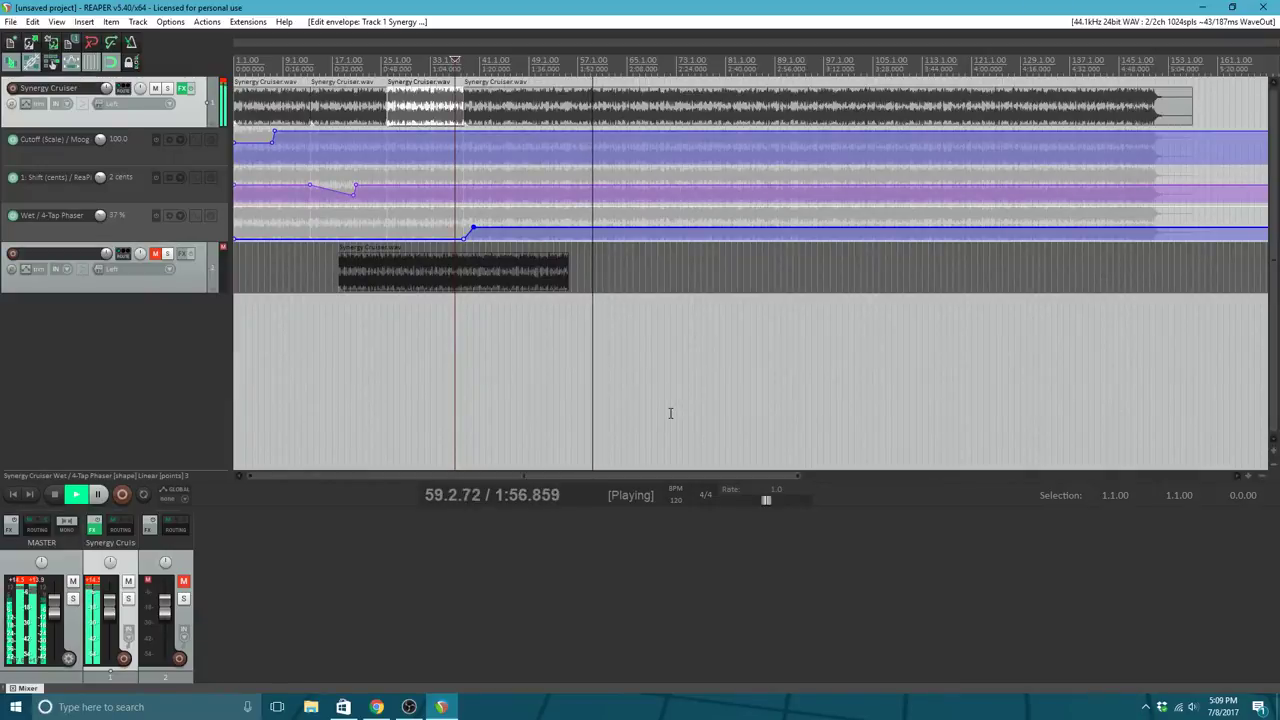
left_click(54, 496)
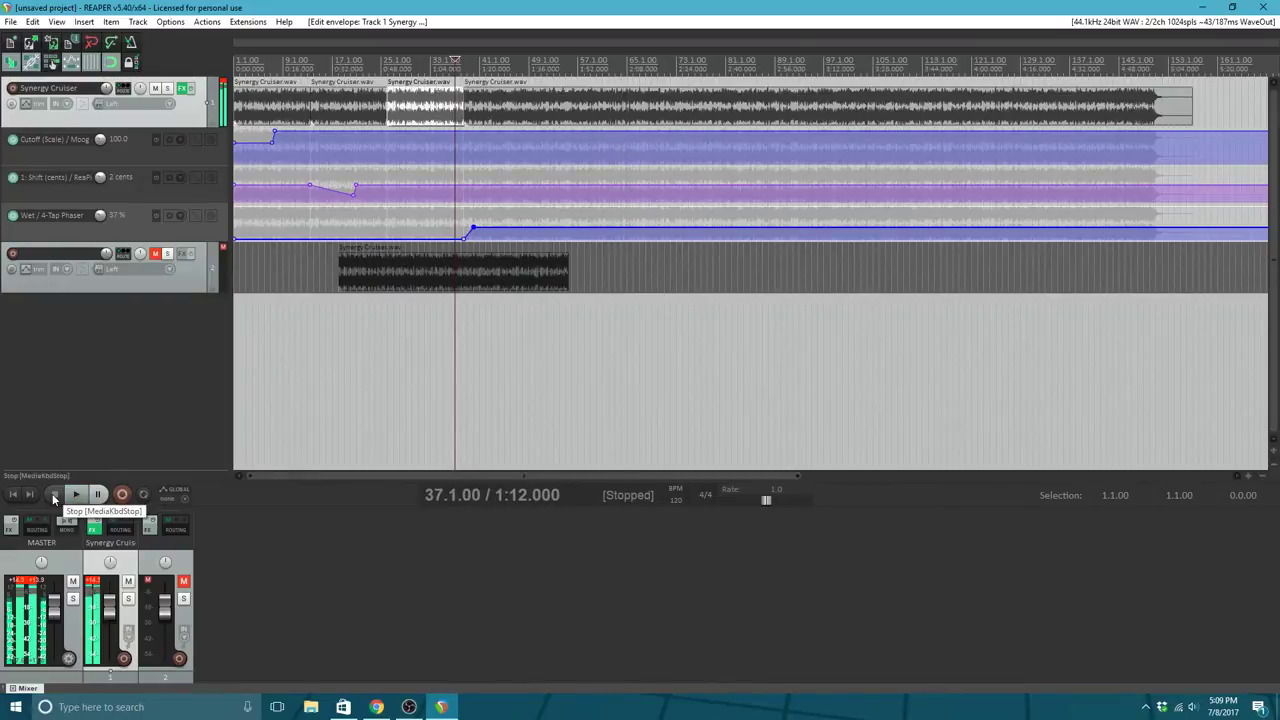
Step: Create another point on the phaser's Wet envelope at 62.1.00, within the last clip
left_click(621, 104)
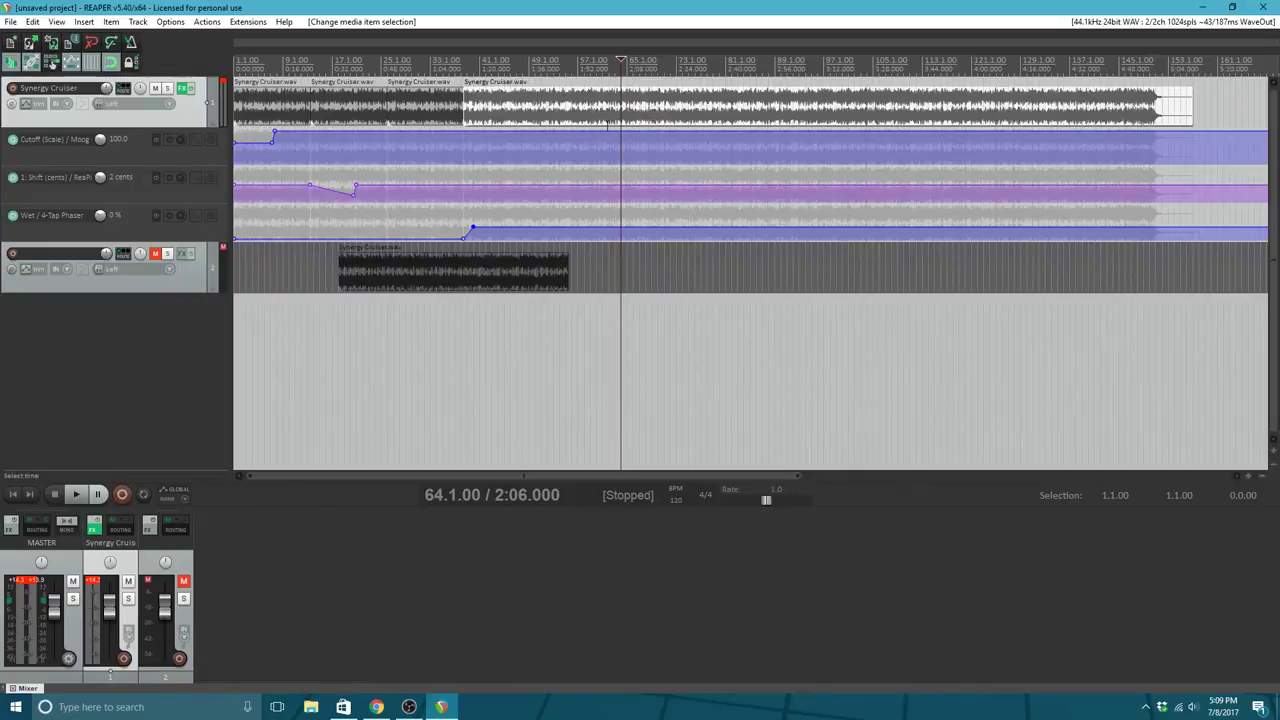
left_click(620, 230)
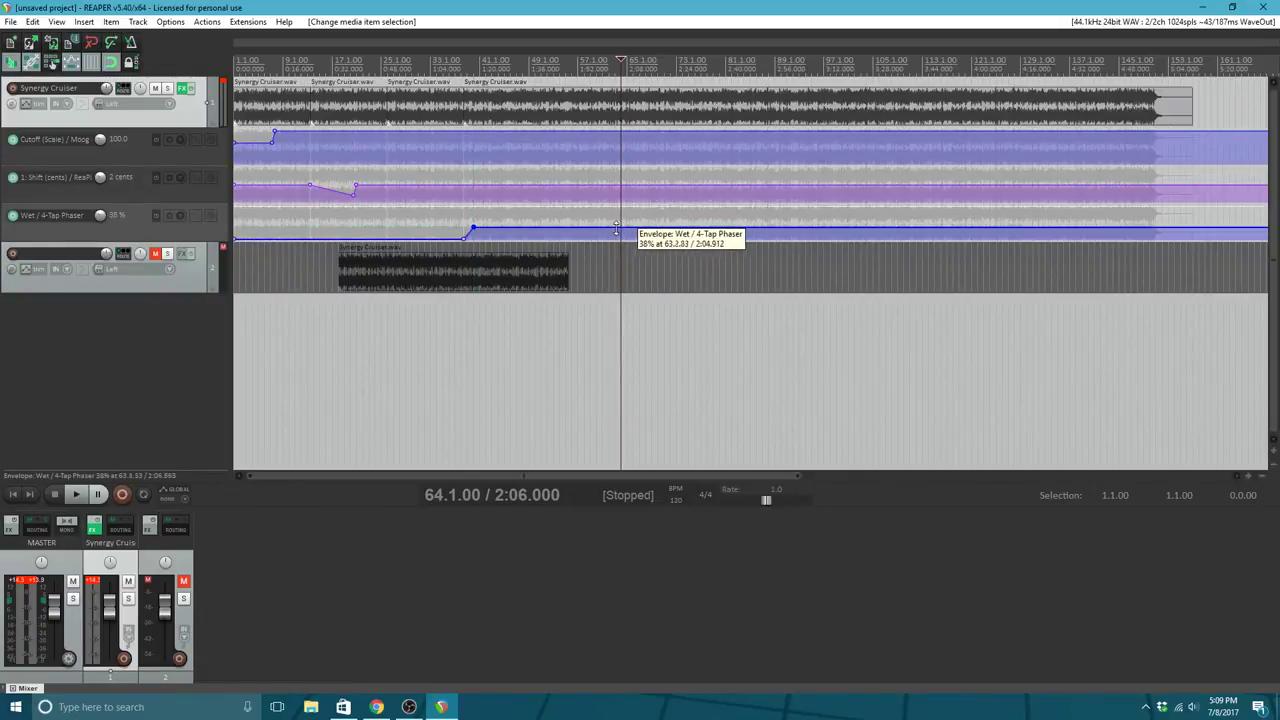
left_click(609, 229)
right_click(609, 229)
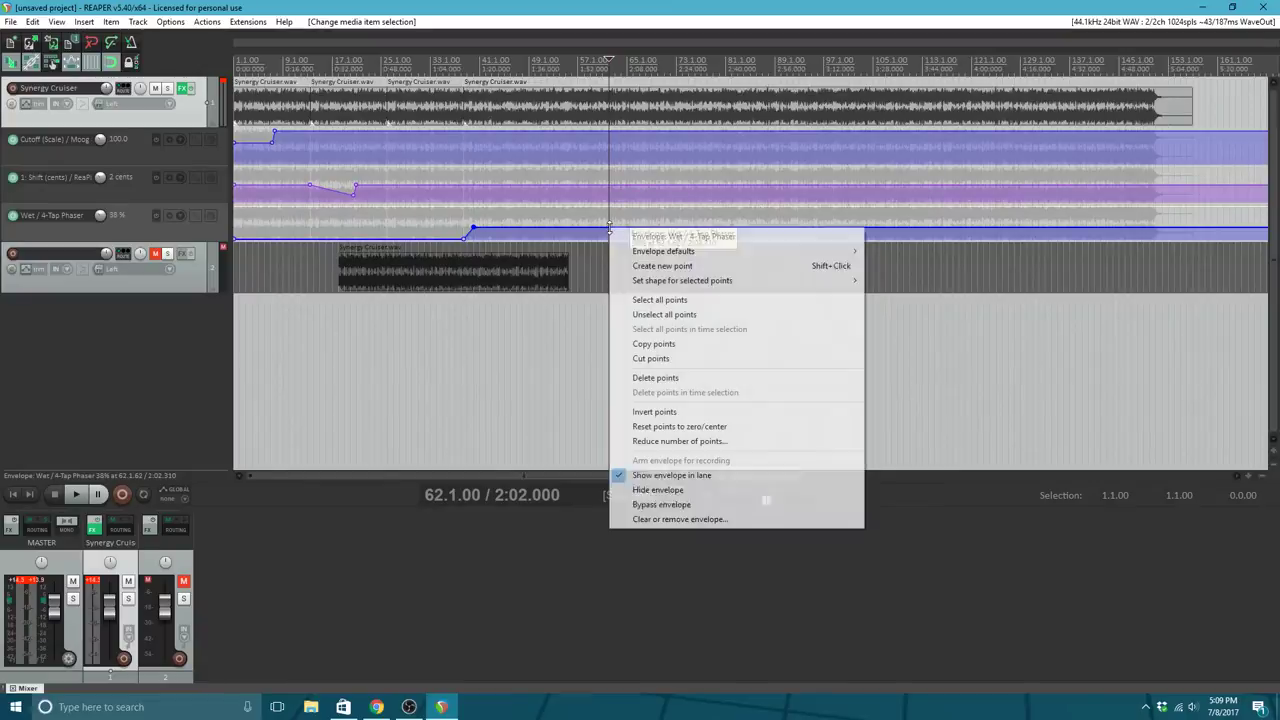
left_click(662, 265)
Step: Play the track from the Wet envelope point at 62.1.00
left_click(621, 230)
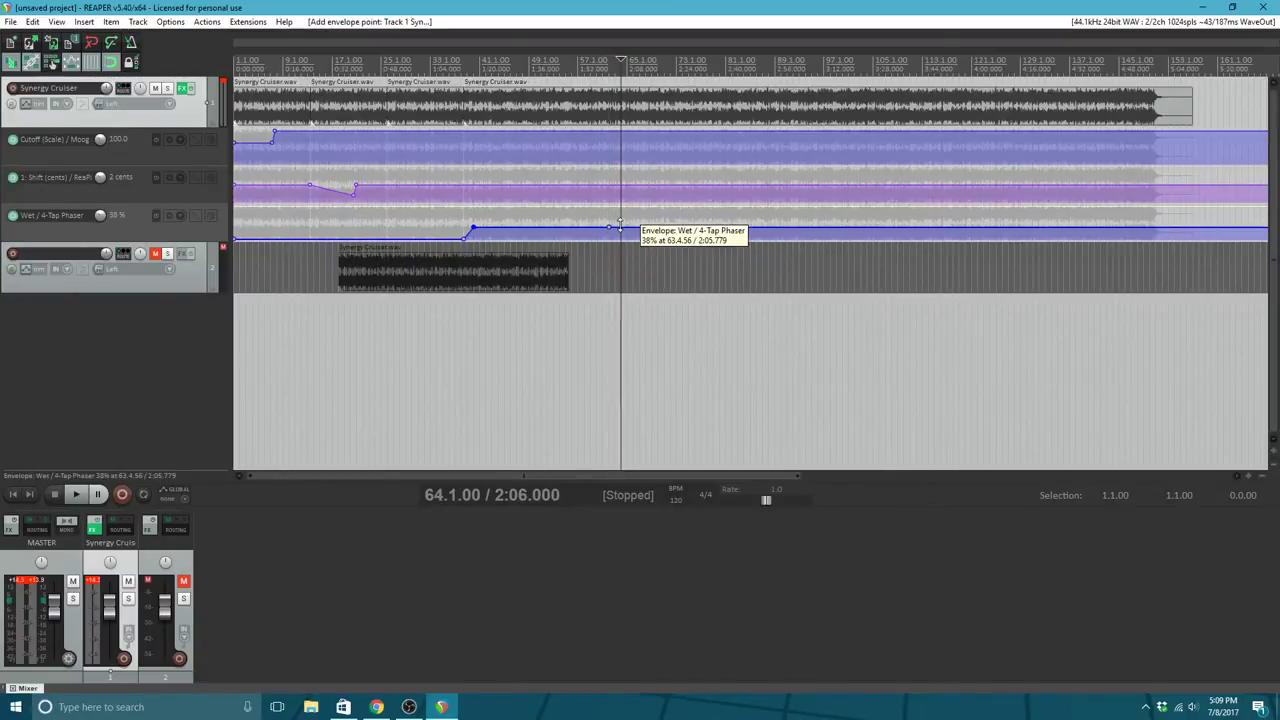
left_click(607, 100)
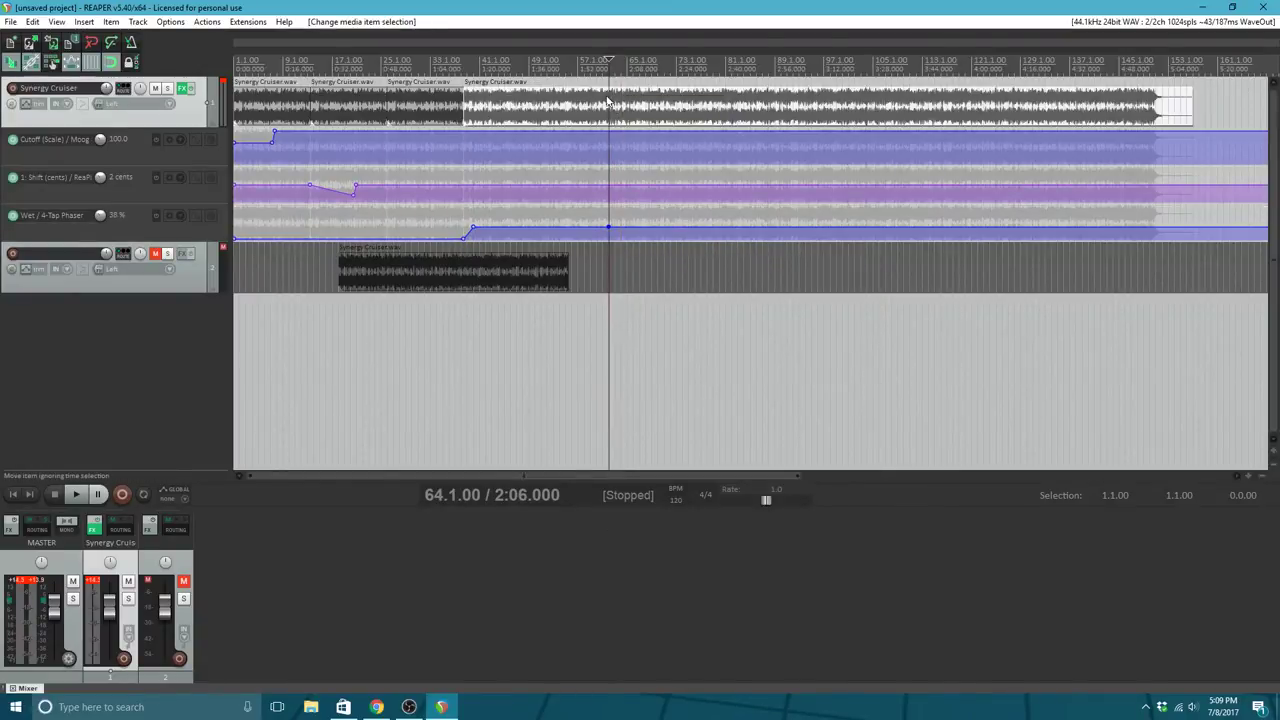
left_click(78, 495)
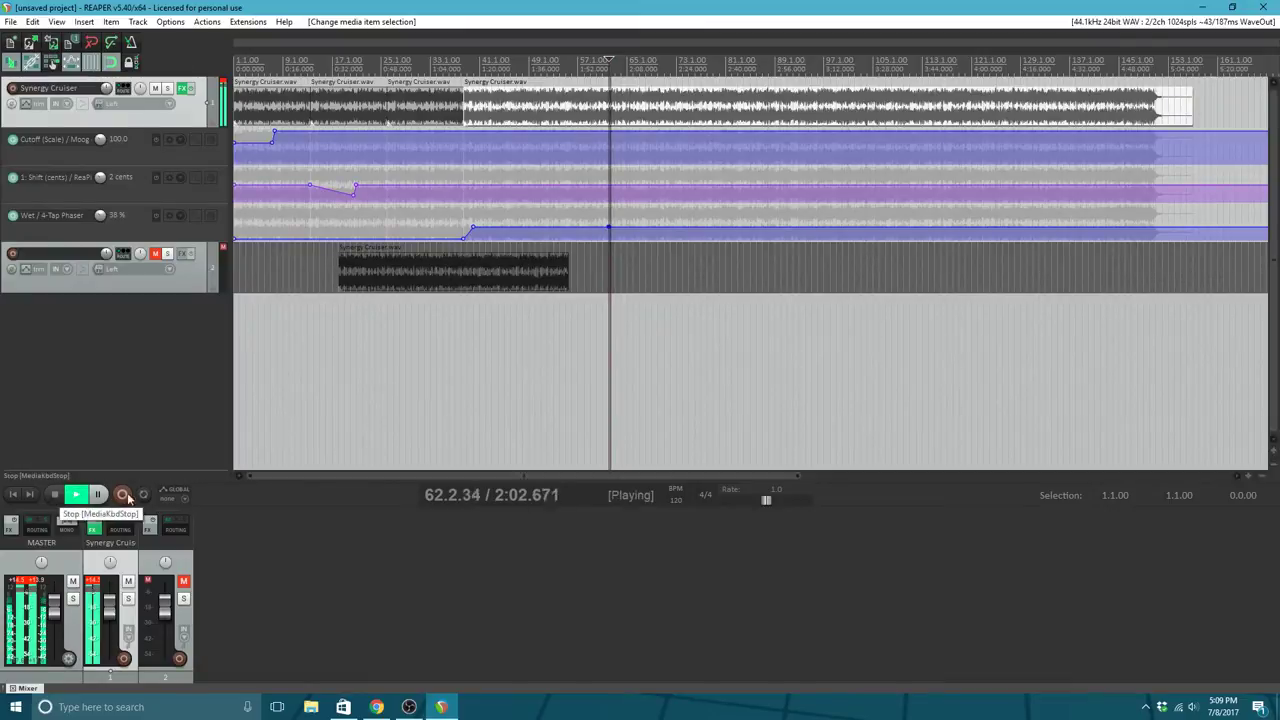
Step: Create a point on the phaser's Wet envelope at 63.2.00, lower it to 0%, and move the 62.1.00 point to about 63.1.00
scroll(655, 192, "up", 5)
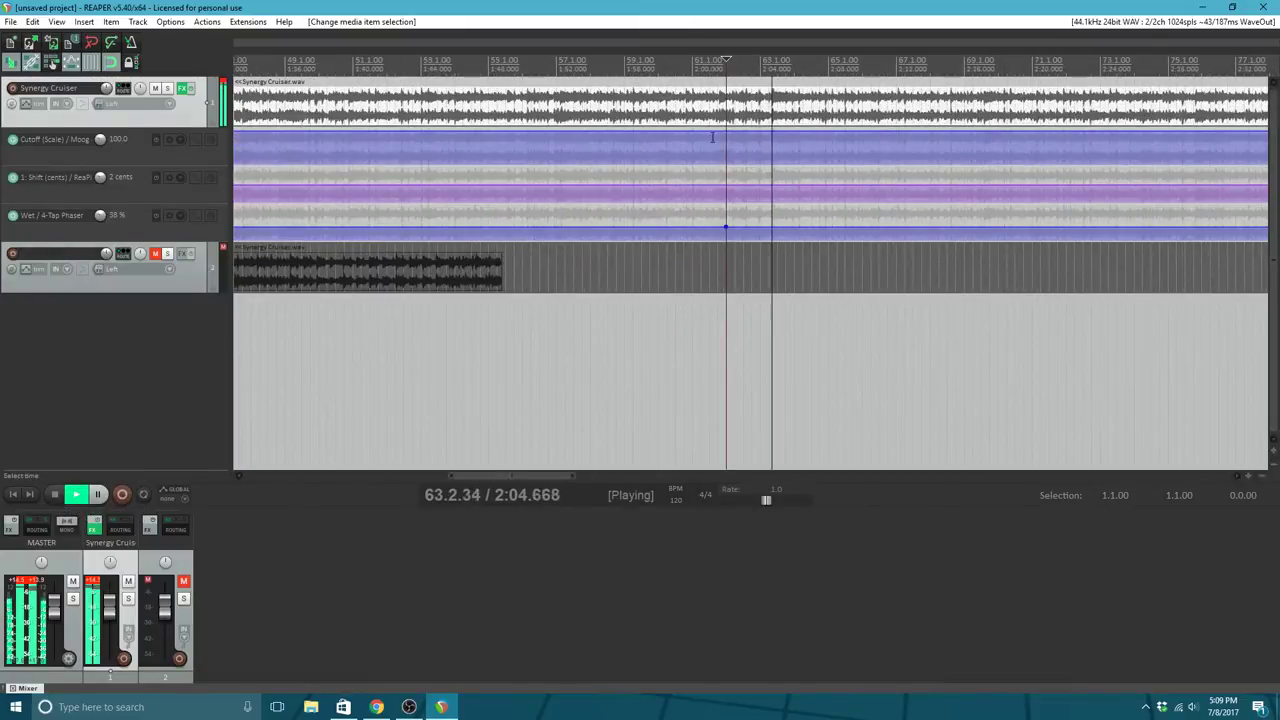
left_click(768, 100)
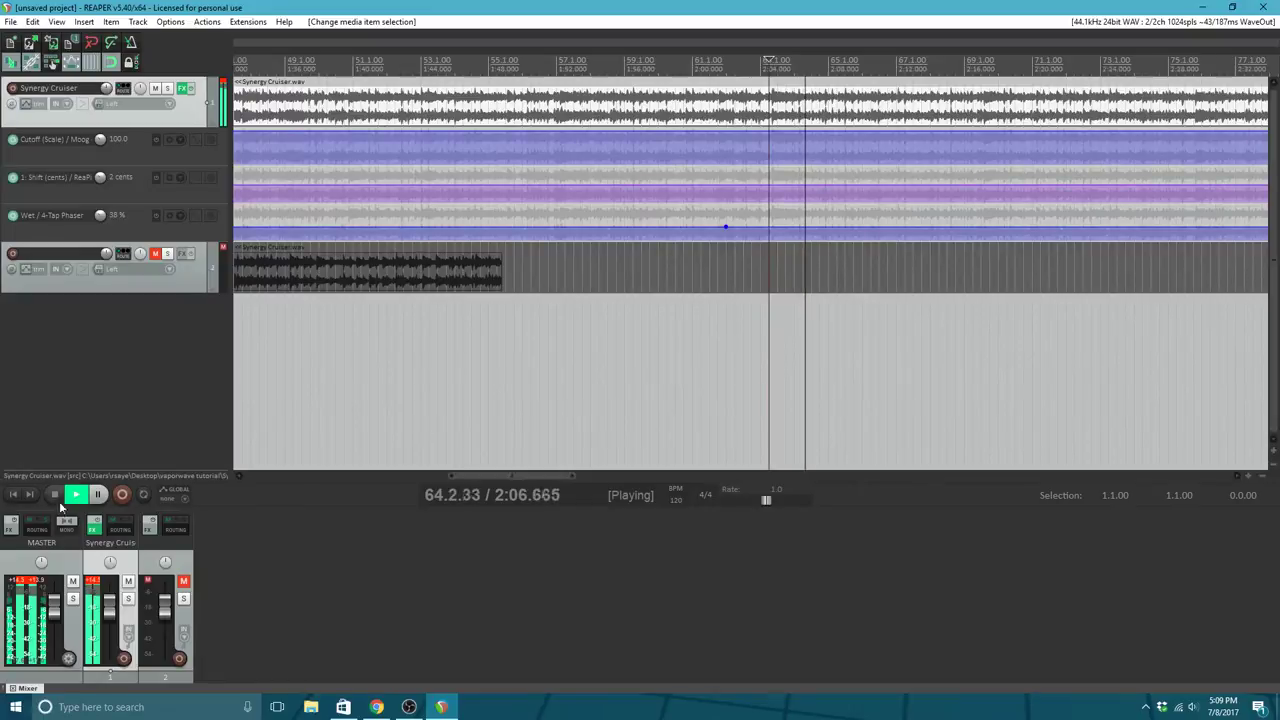
key("space")
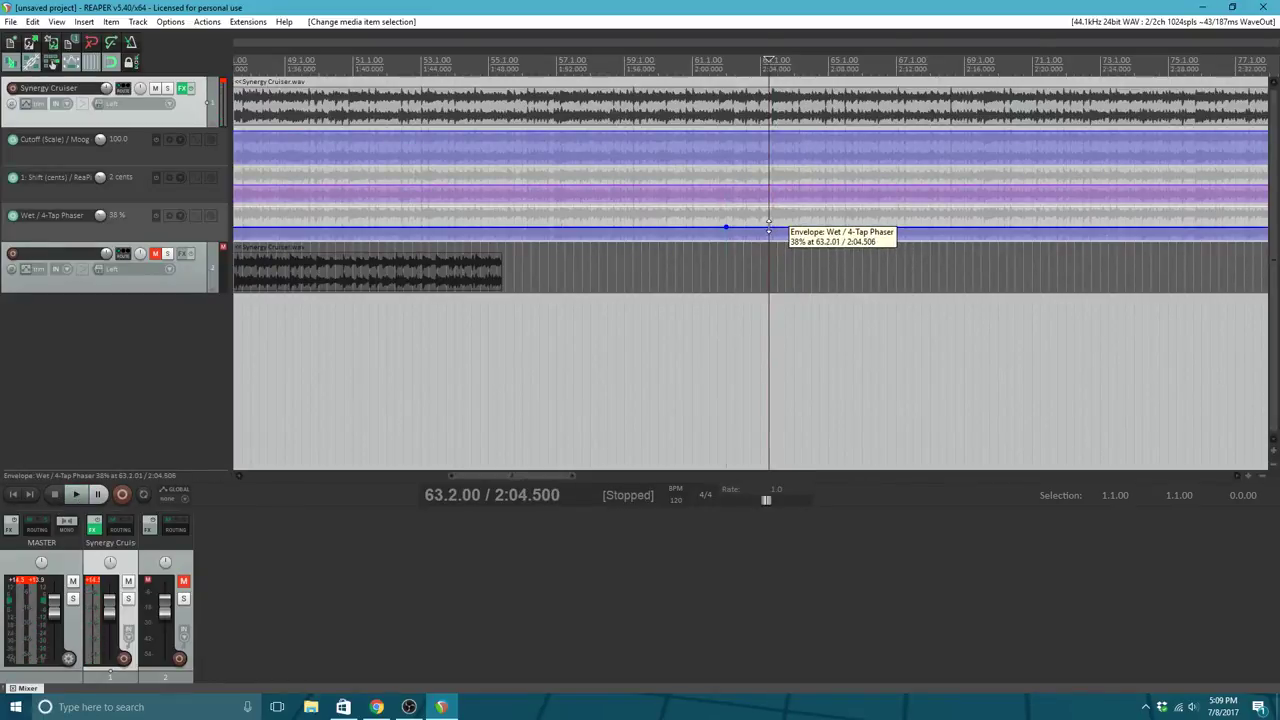
right_click(766, 228)
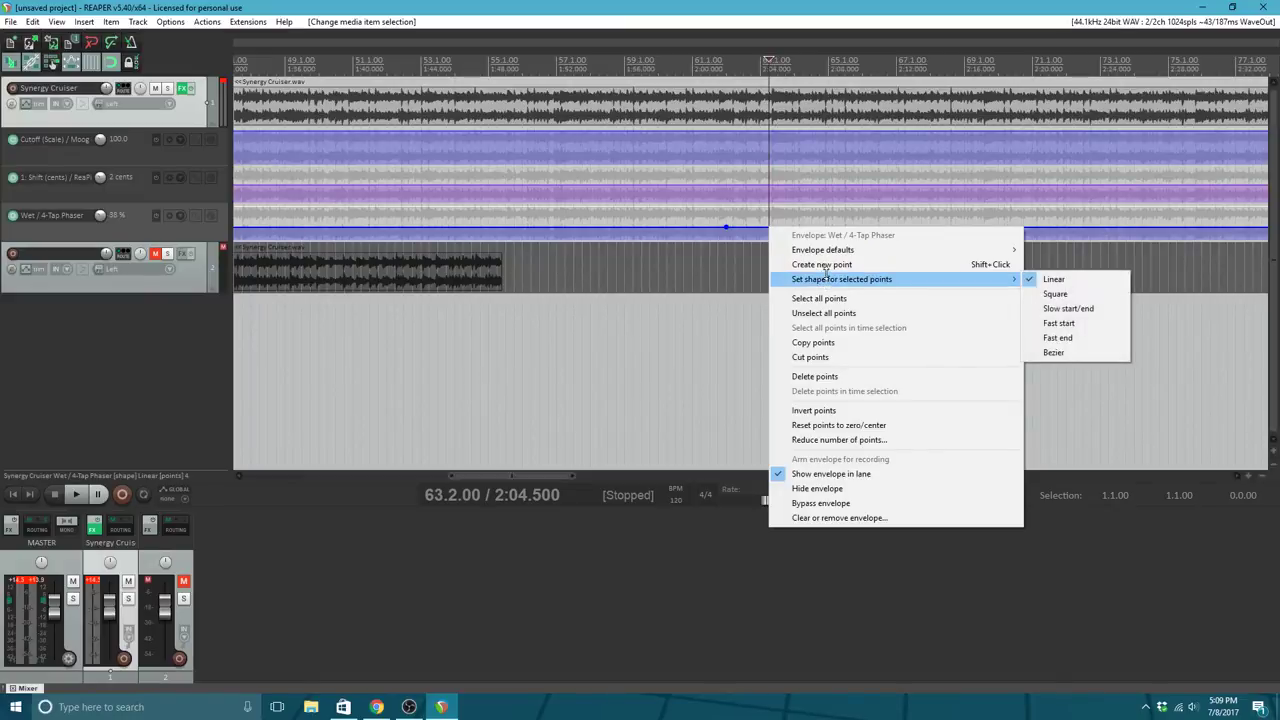
left_click(822, 264)
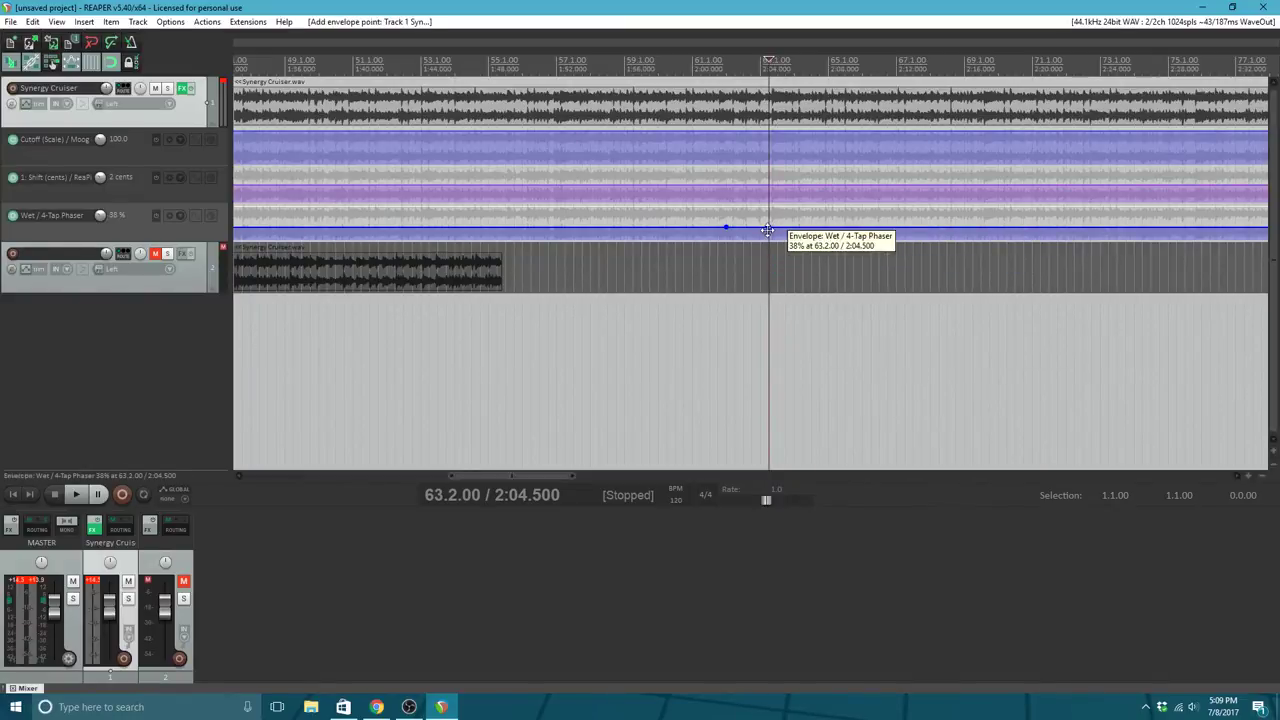
left_click_drag(769, 227, 767, 283)
left_click_drag(726, 228, 760, 229)
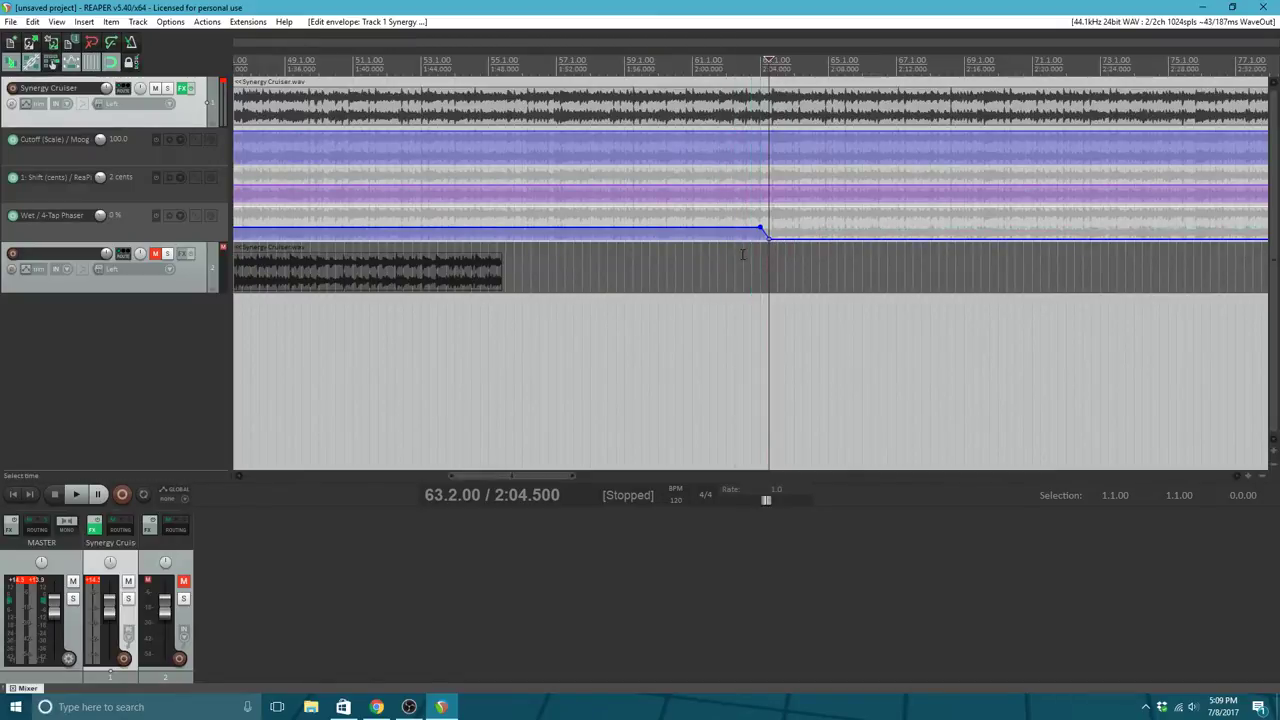
Step: Play the track from 61.3.00 to hear the phaser's Wet level drop, and stop playback after it
left_click(709, 214)
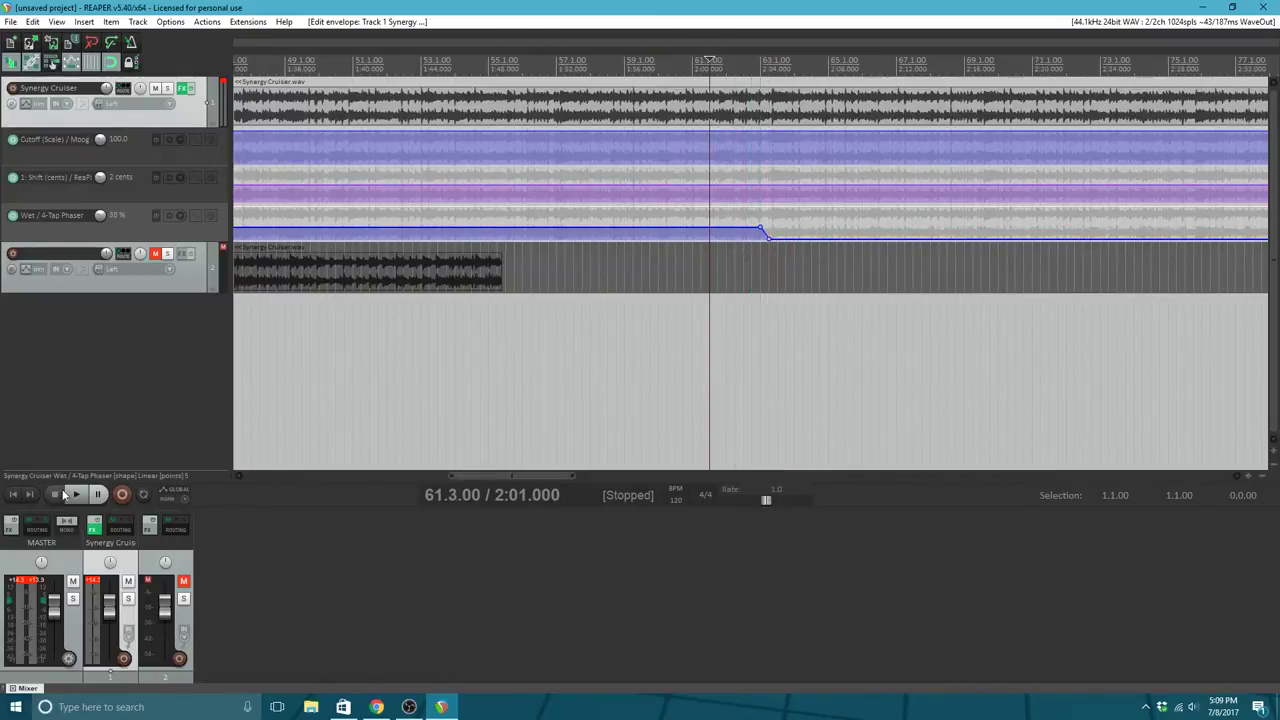
left_click(67, 494)
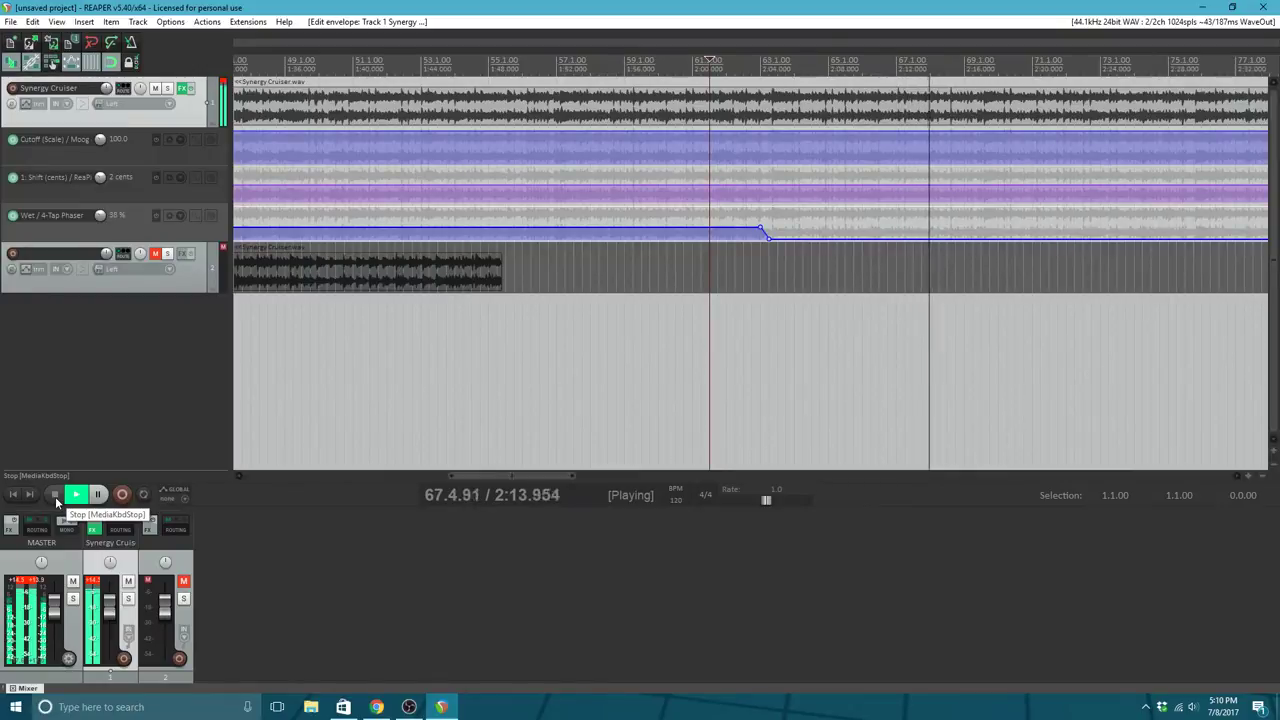
left_click(55, 495)
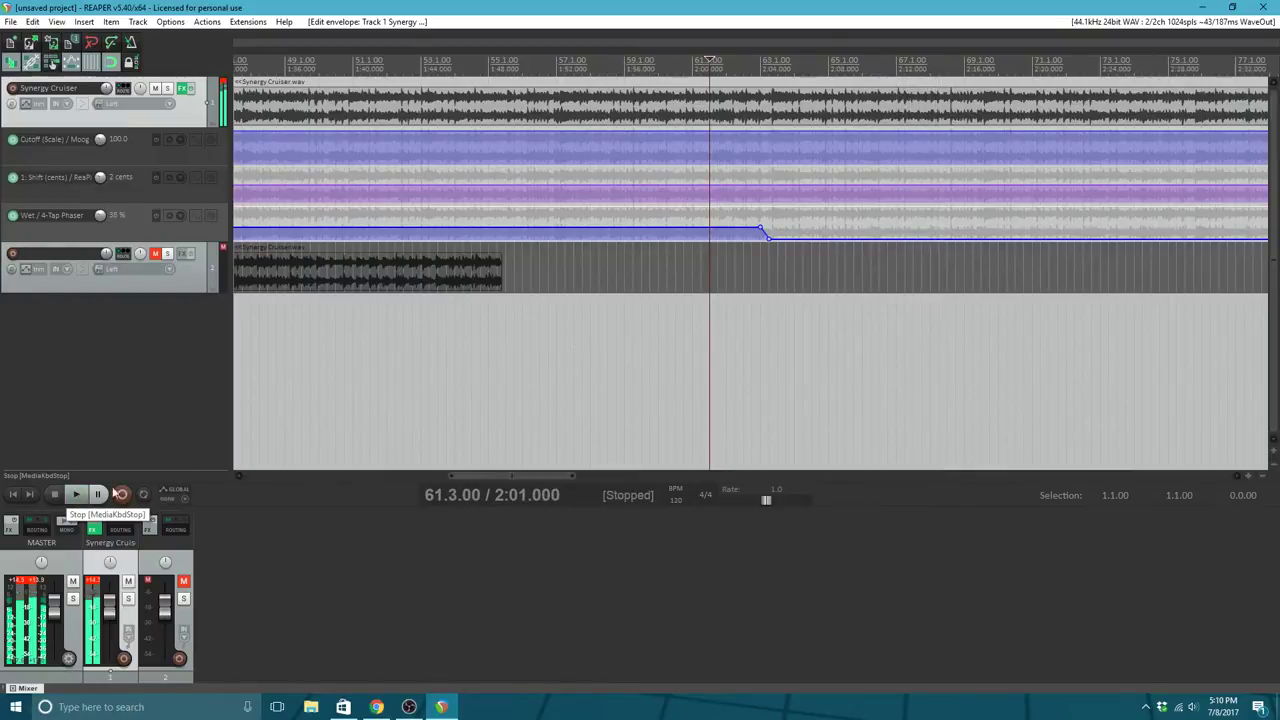
Step: Split the last Synergy Cruiser clip at 68.1.09
left_click(930, 99)
scroll(950, 152, "up", 5)
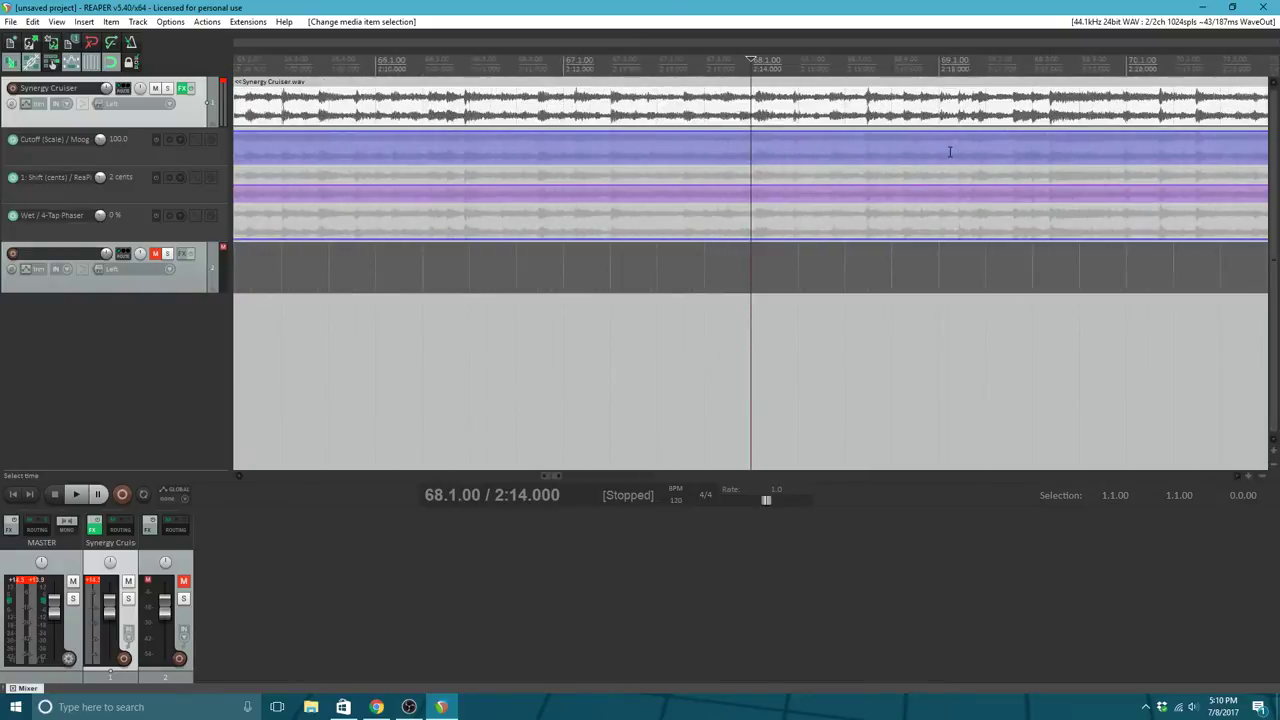
left_click_drag(751, 58, 757, 58)
right_click(757, 57)
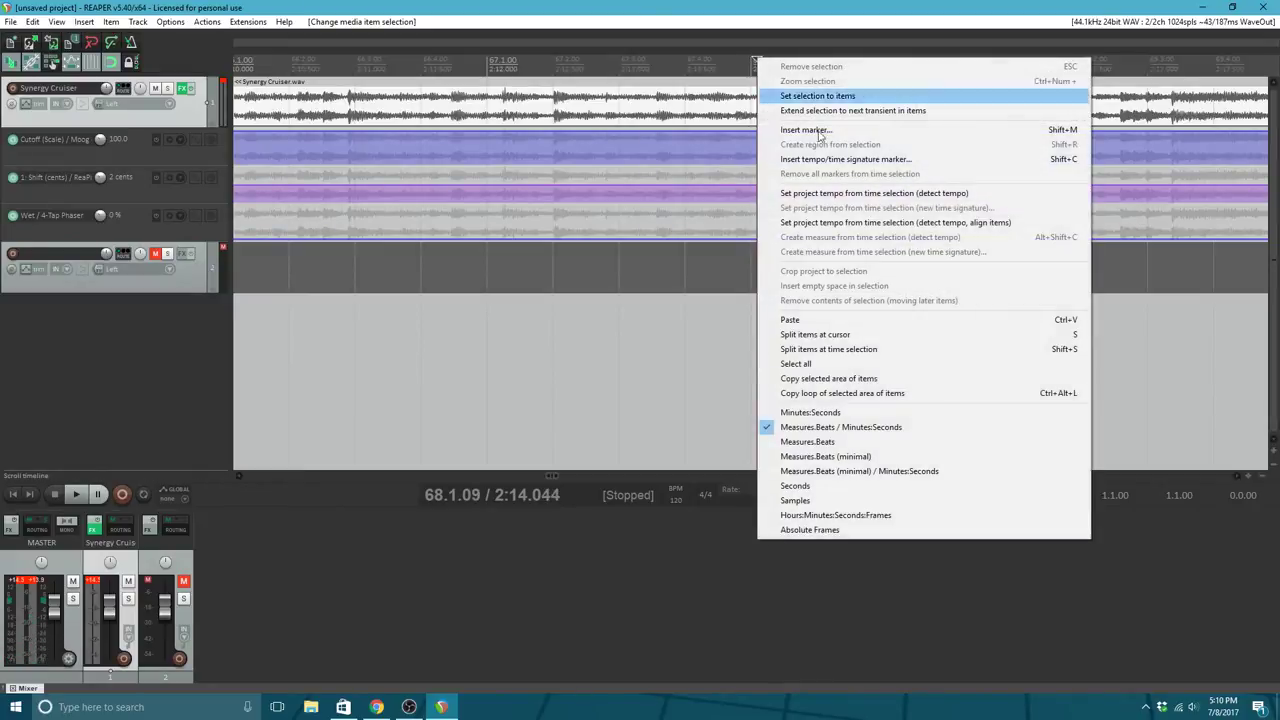
left_click(800, 131)
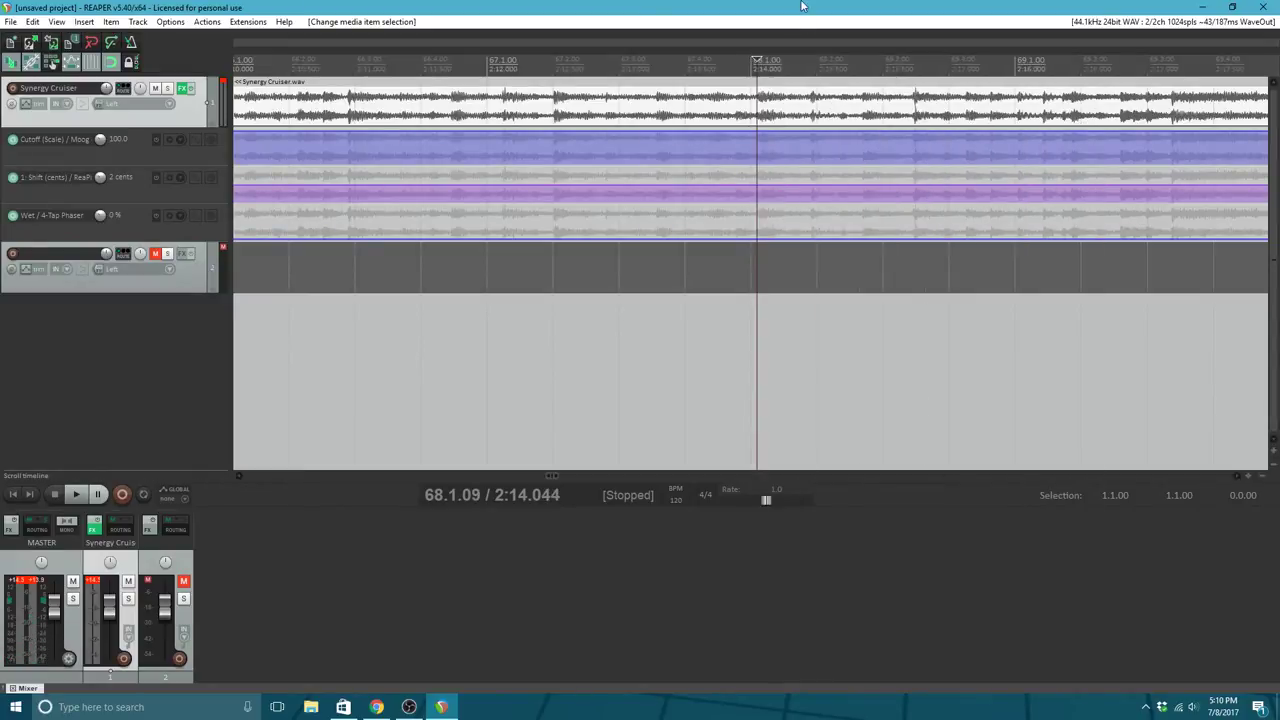
right_click(757, 59)
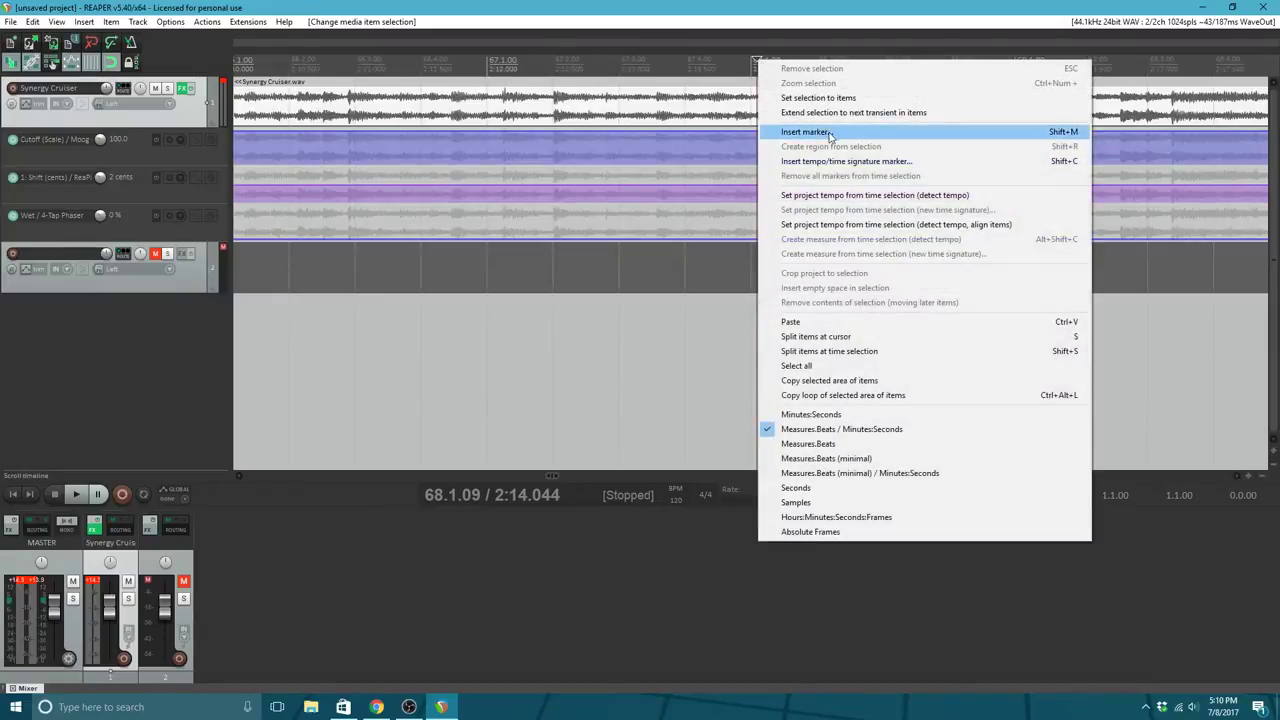
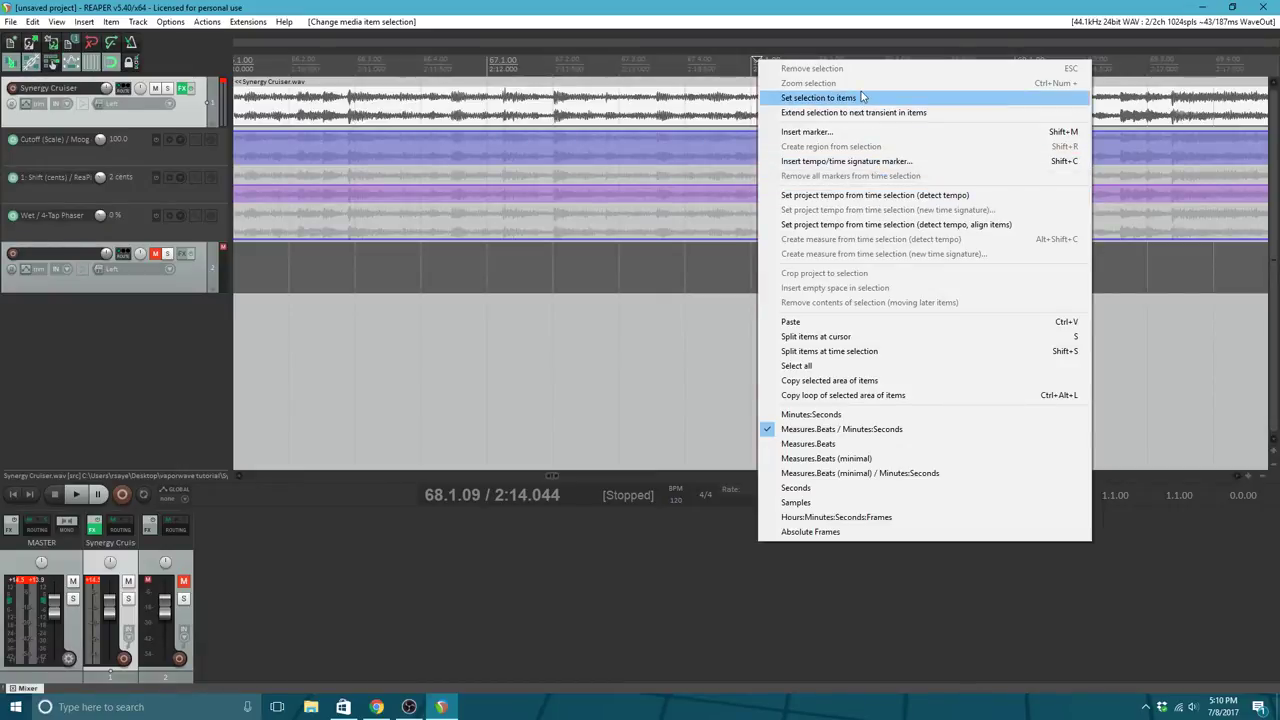
left_click(823, 338)
Step: Split the clip again at 68.1.84 and move the resulting short slice to 68.4.00, with the remaining clip directly after it
left_click_drag(756, 60, 805, 65)
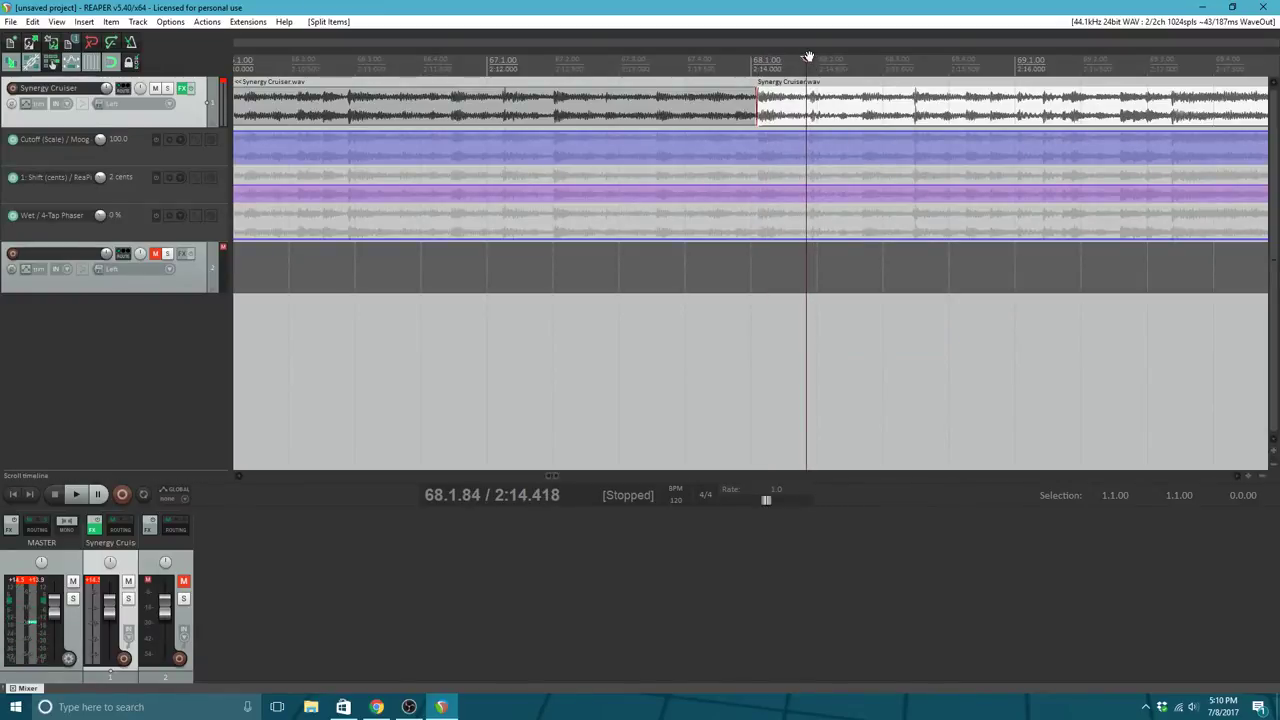
right_click(805, 60)
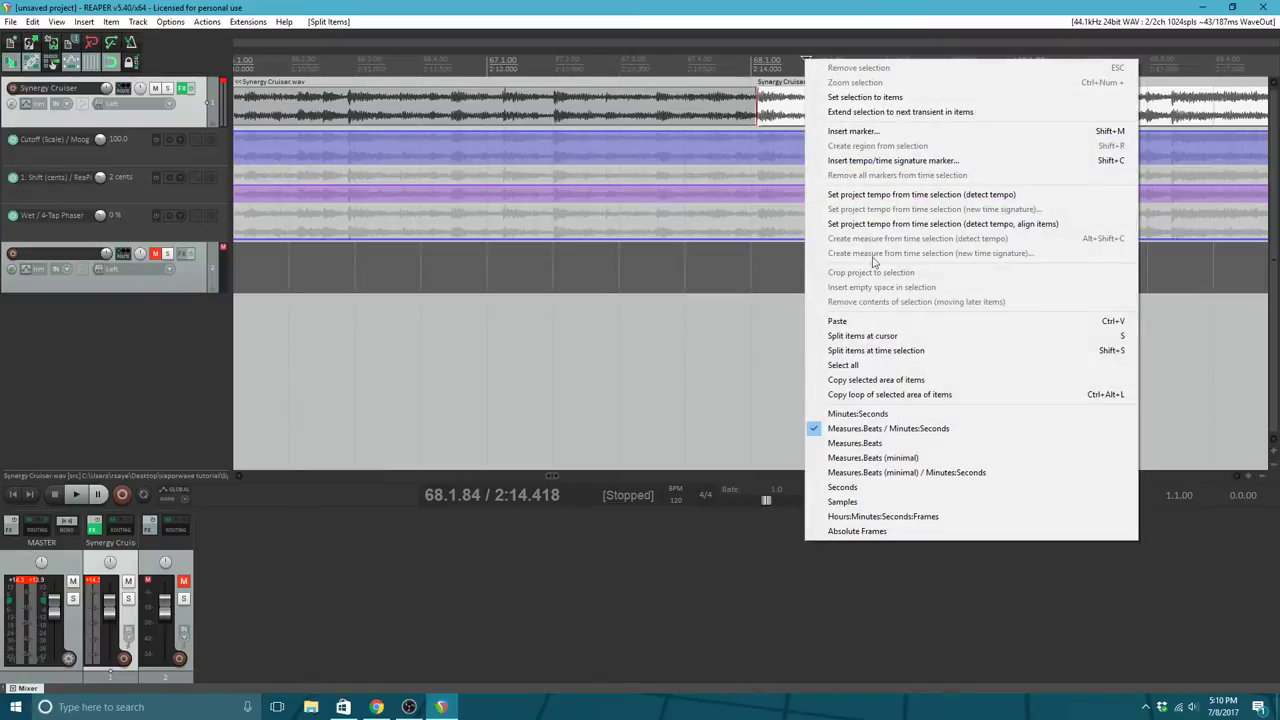
left_click(876, 339)
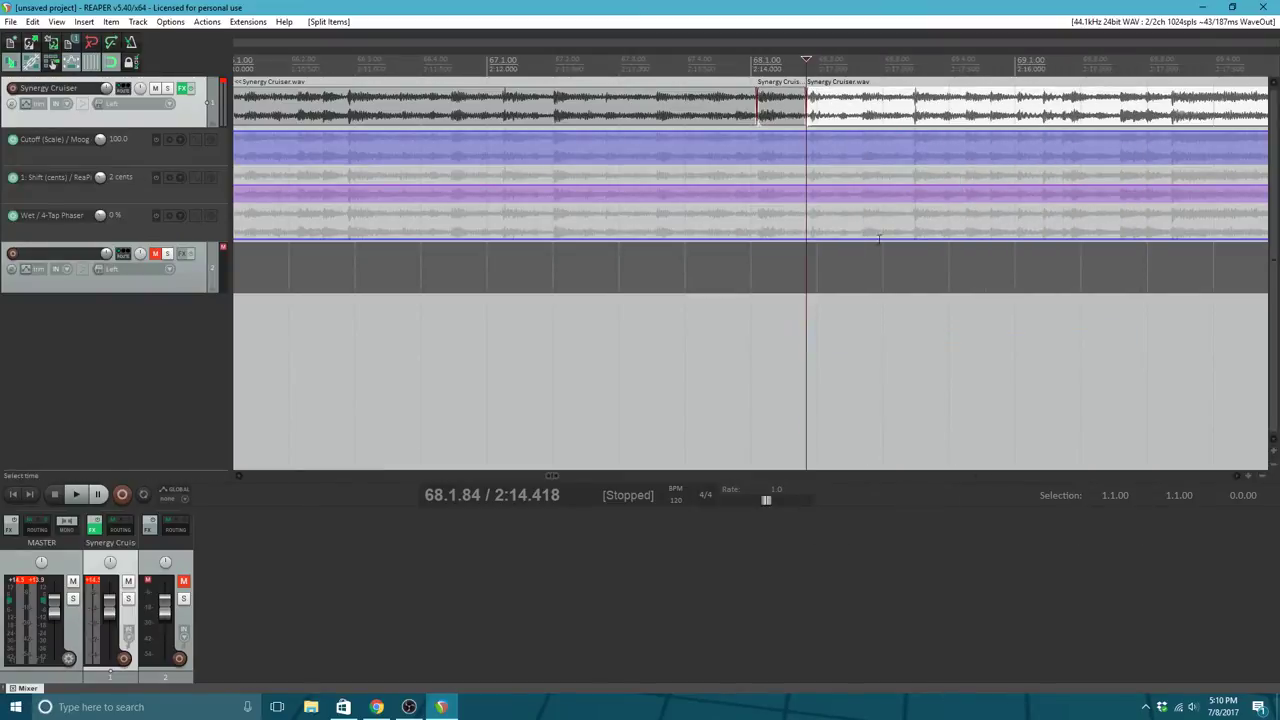
left_click_drag(848, 103, 1070, 108)
left_click_drag(800, 112, 1000, 110)
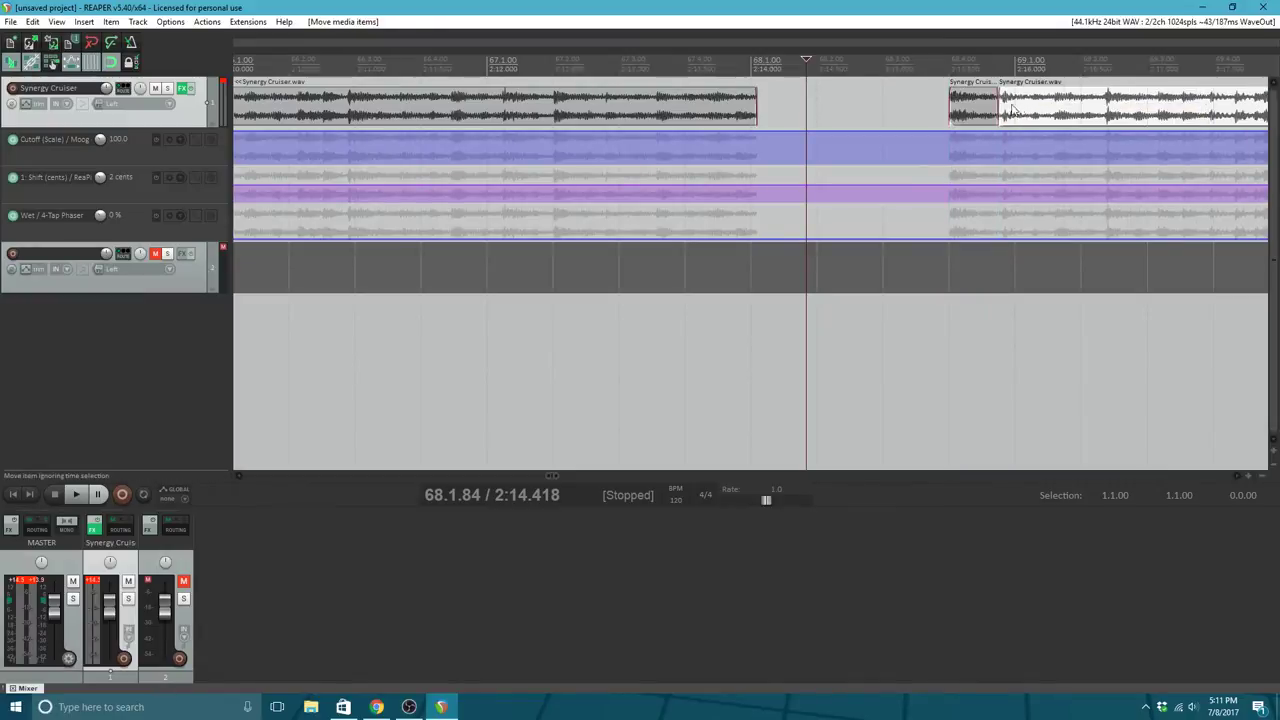
left_click(992, 108)
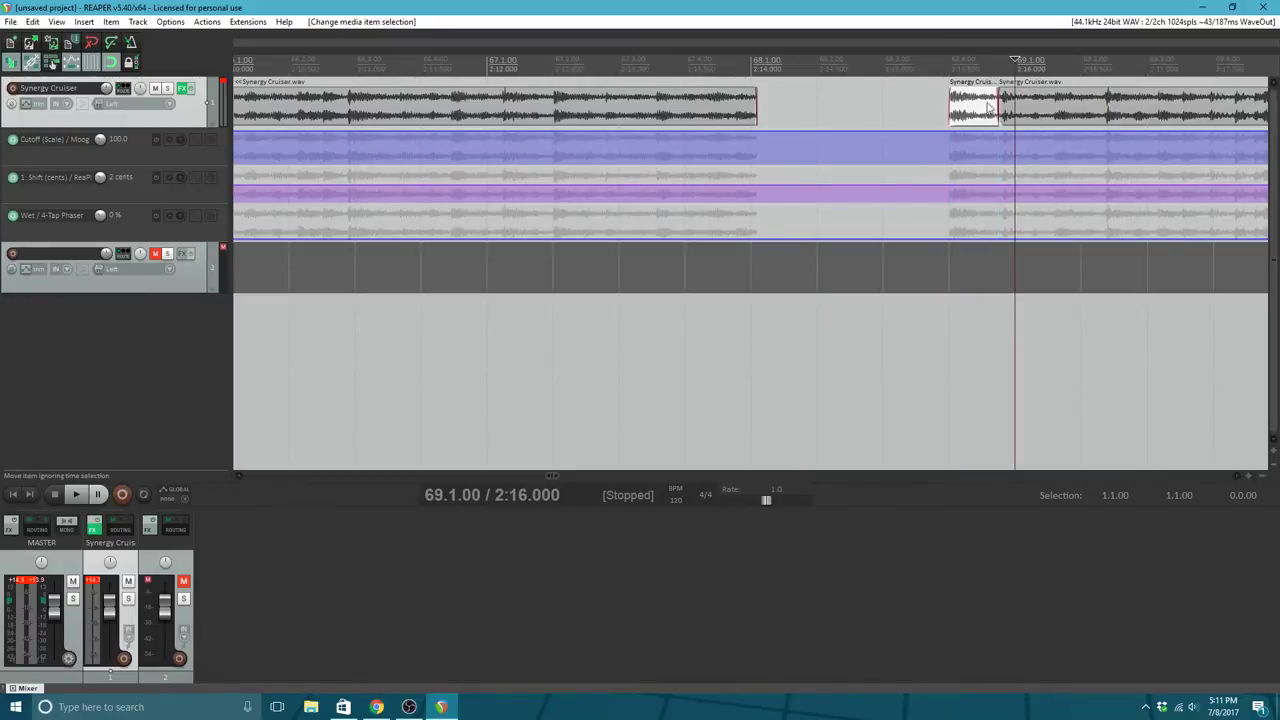
left_click(860, 93)
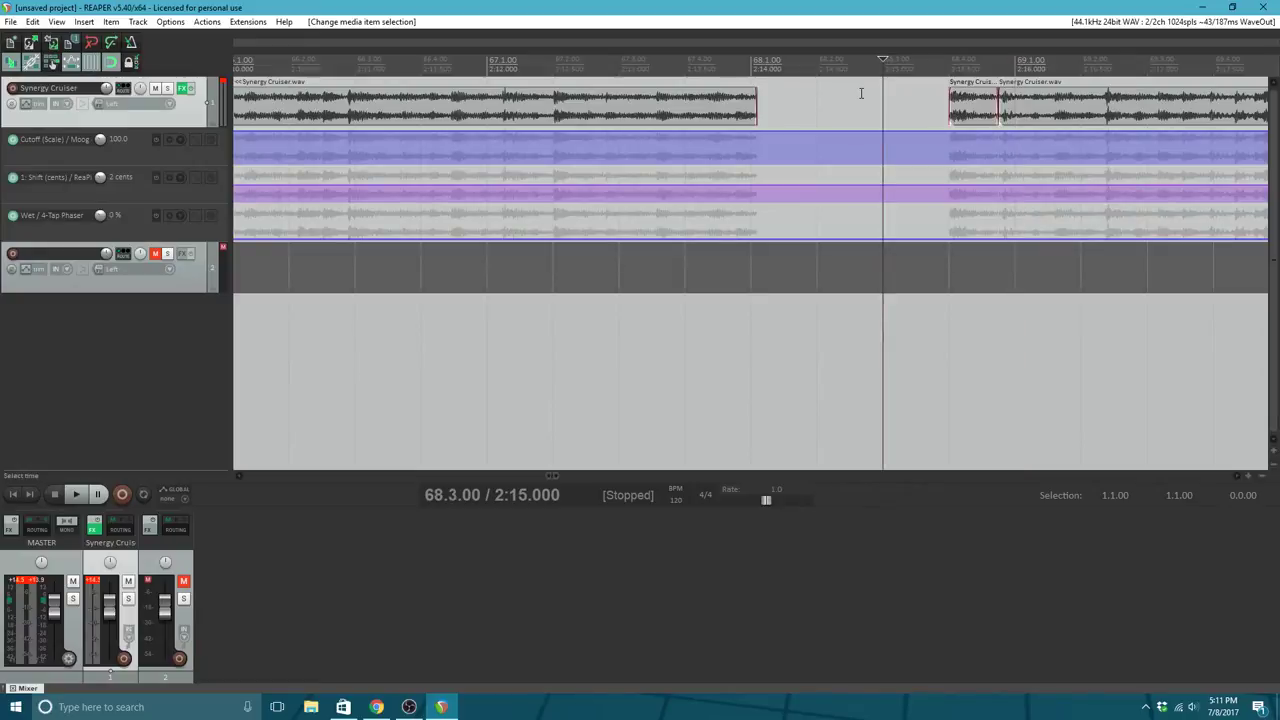
key("ctrl+v")
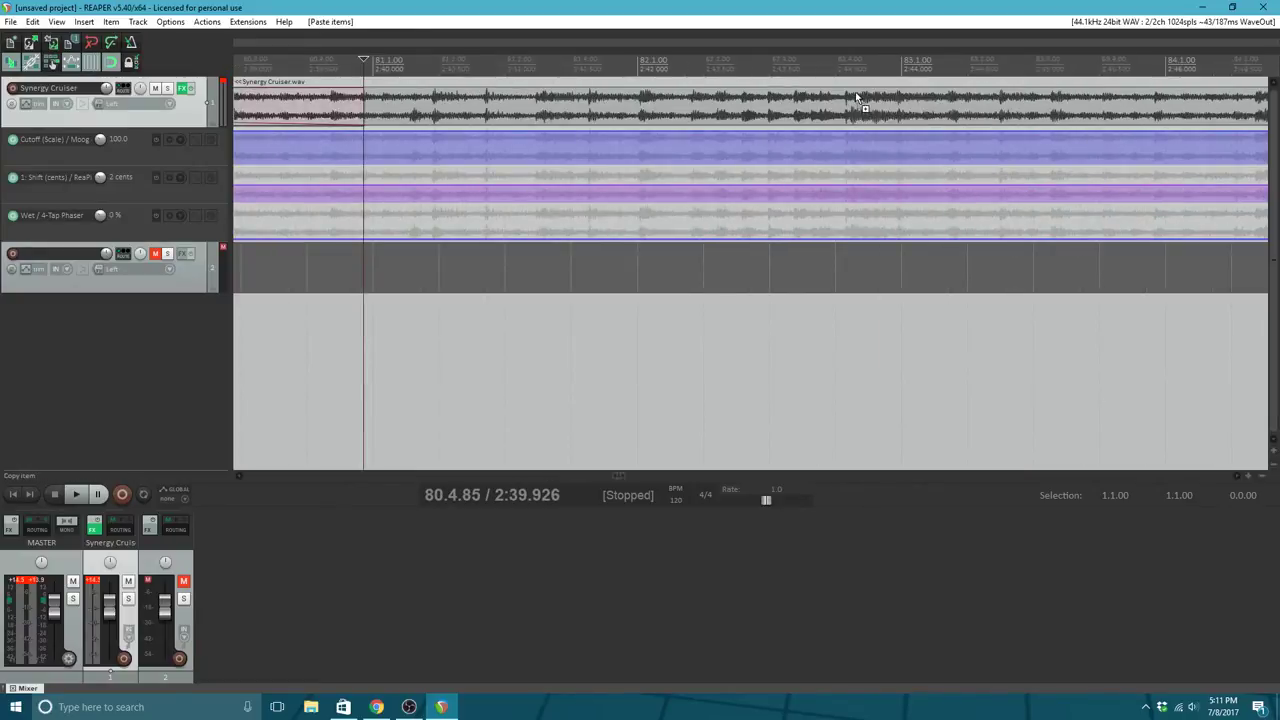
left_click(855, 93)
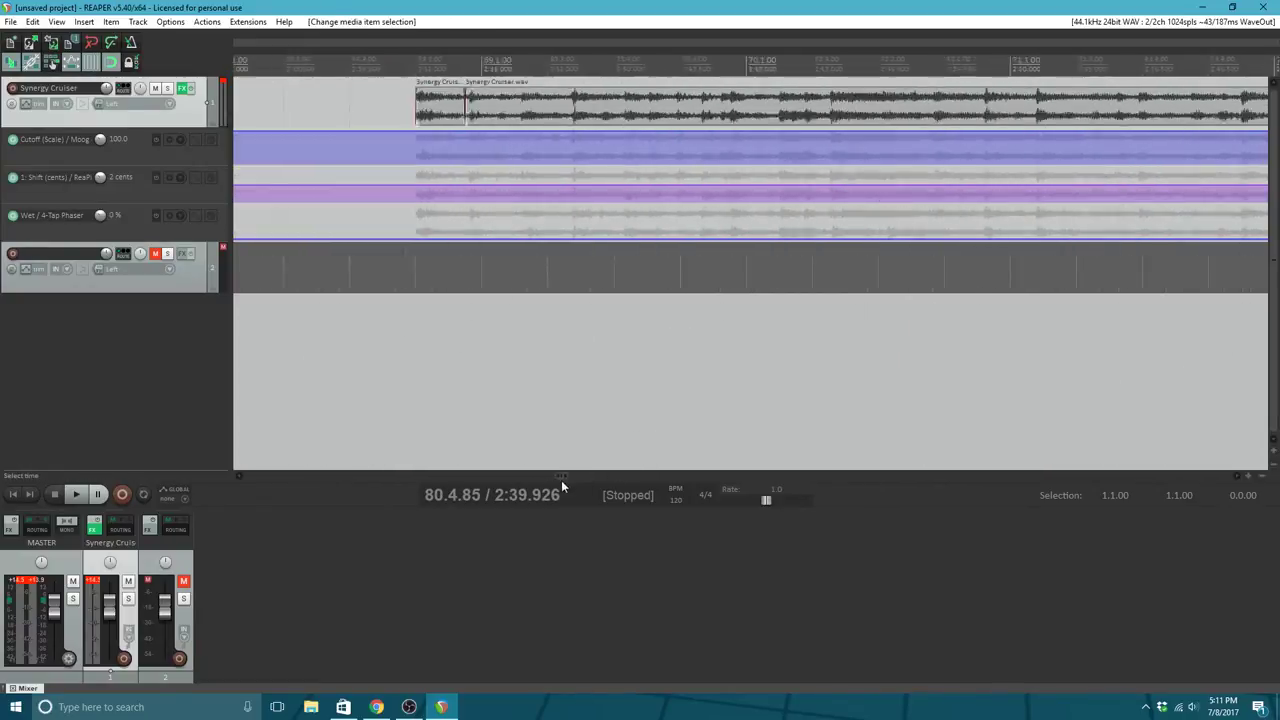
Step: Copy the short slice at 68.4.00, paste it at 68.1.18 in the gap, and trim its end to about a quarter beat long
scroll(631, 365, "down", 8)
scroll(631, 365, "down", 3)
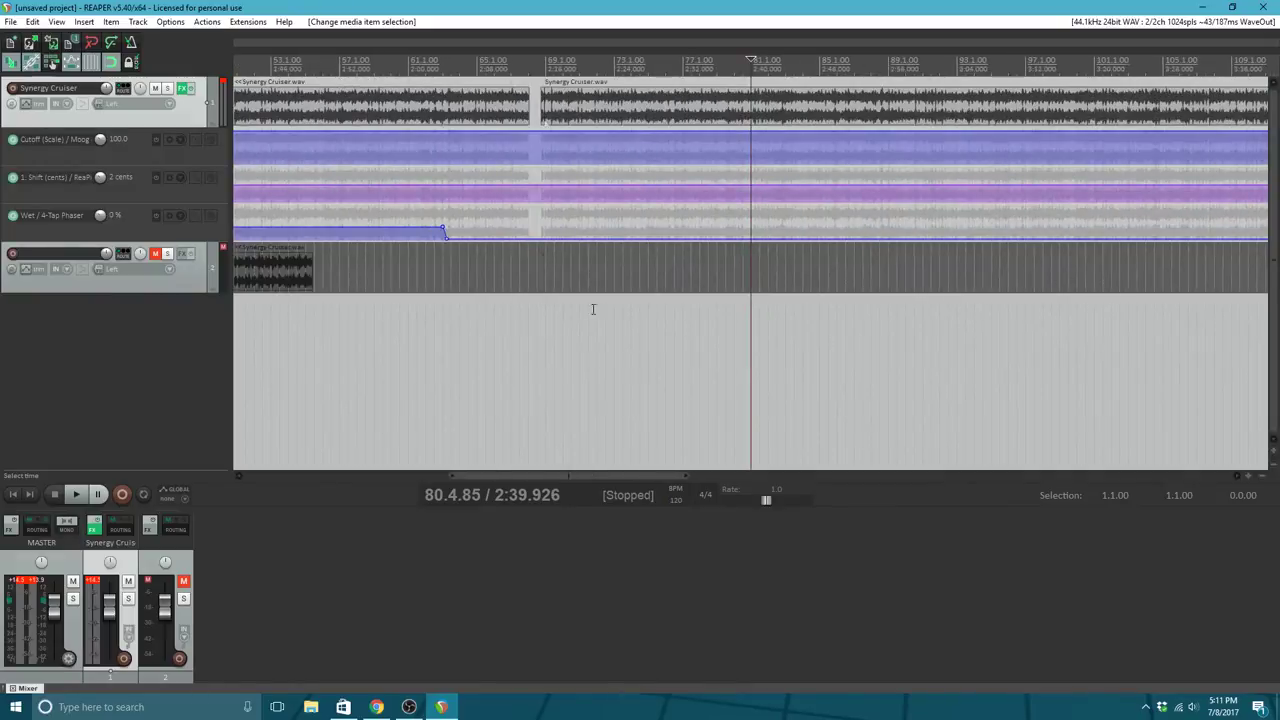
left_click(543, 108)
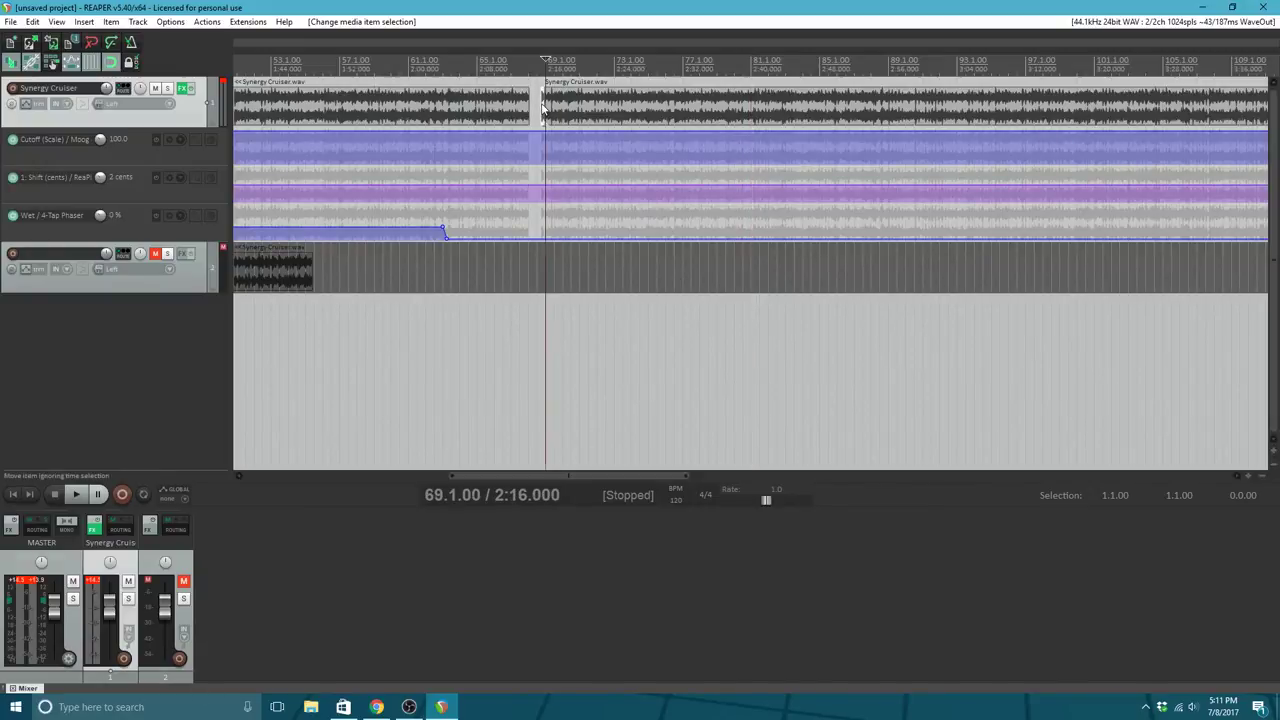
scroll(548, 135, "up", 6)
scroll(548, 135, "down", 4)
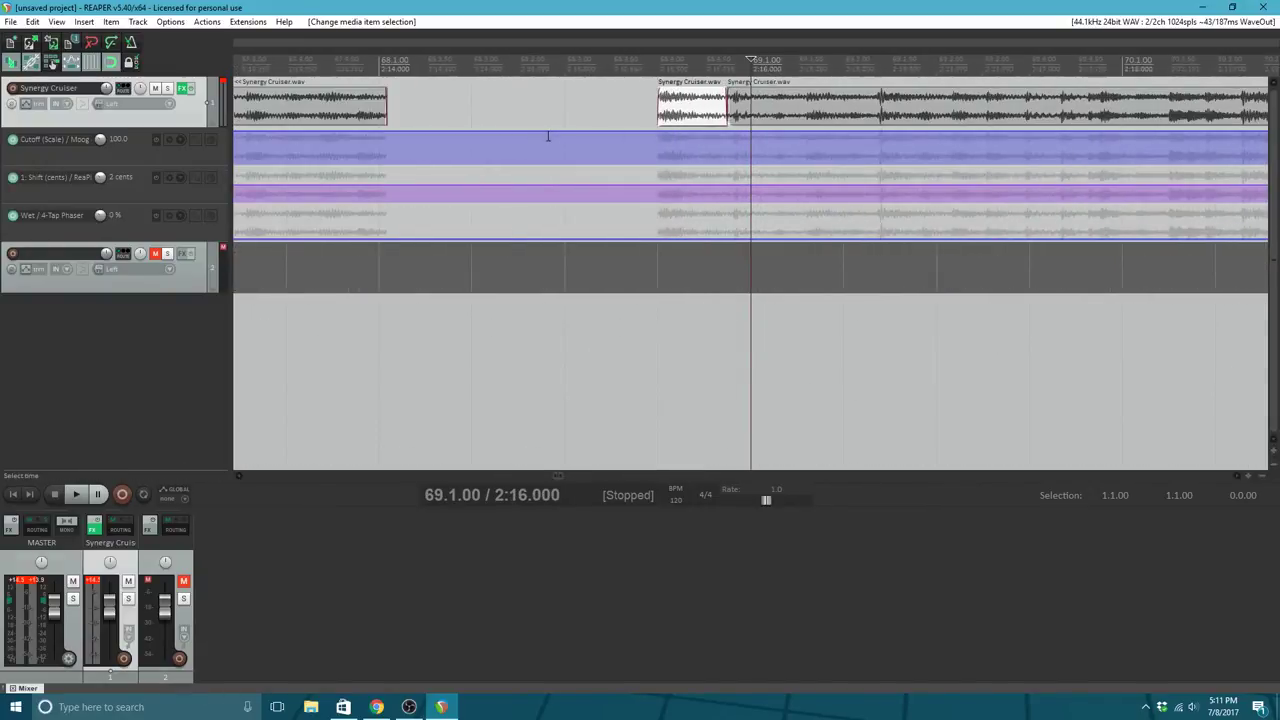
left_click(714, 112)
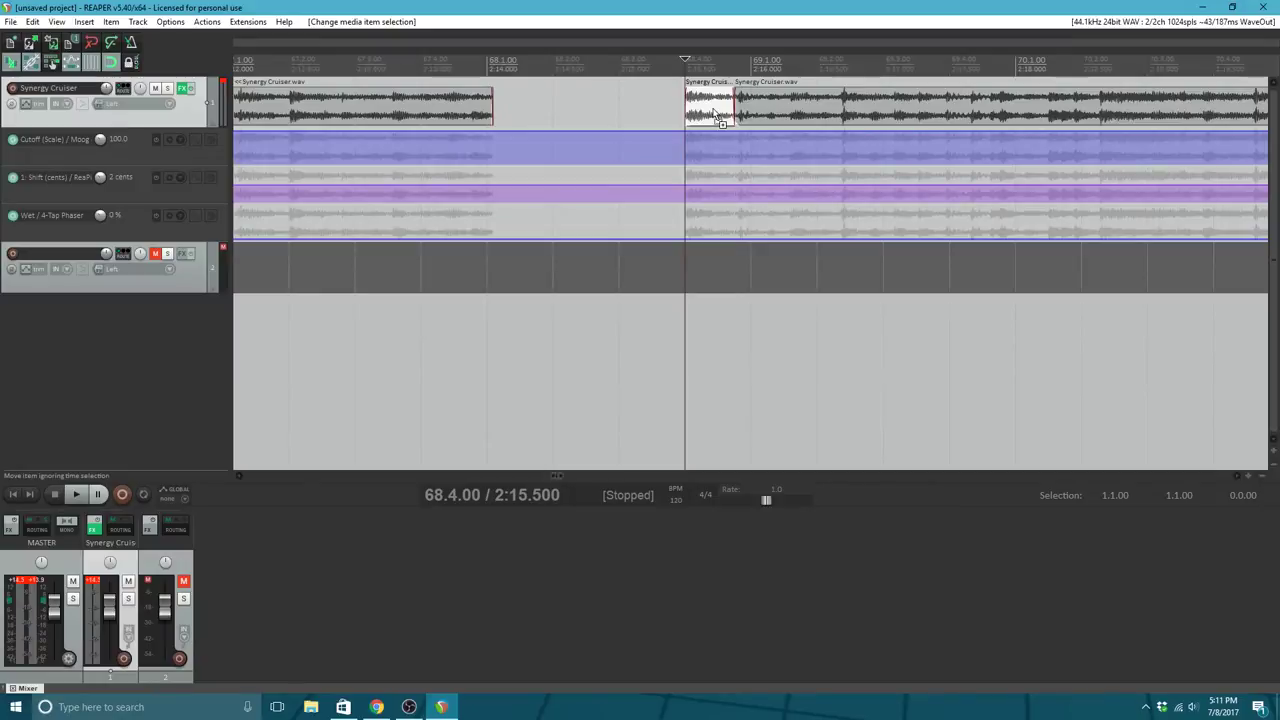
left_click(499, 110)
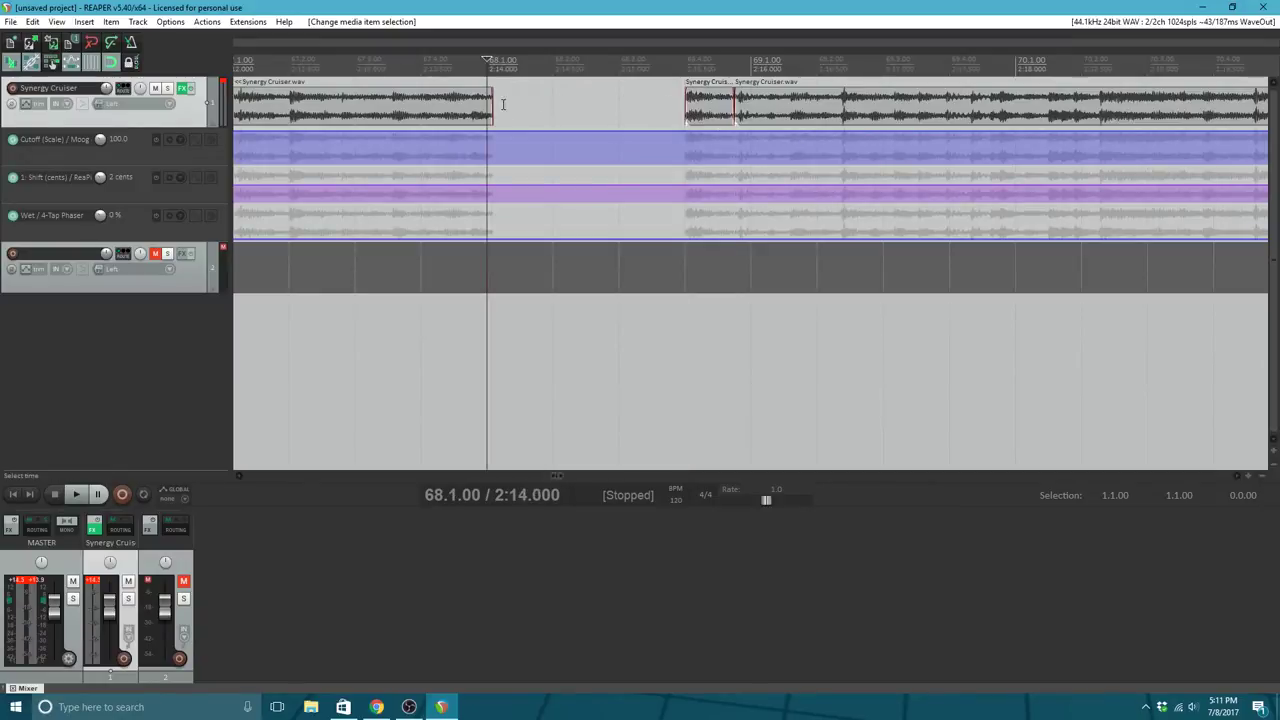
left_click_drag(484, 58, 499, 57)
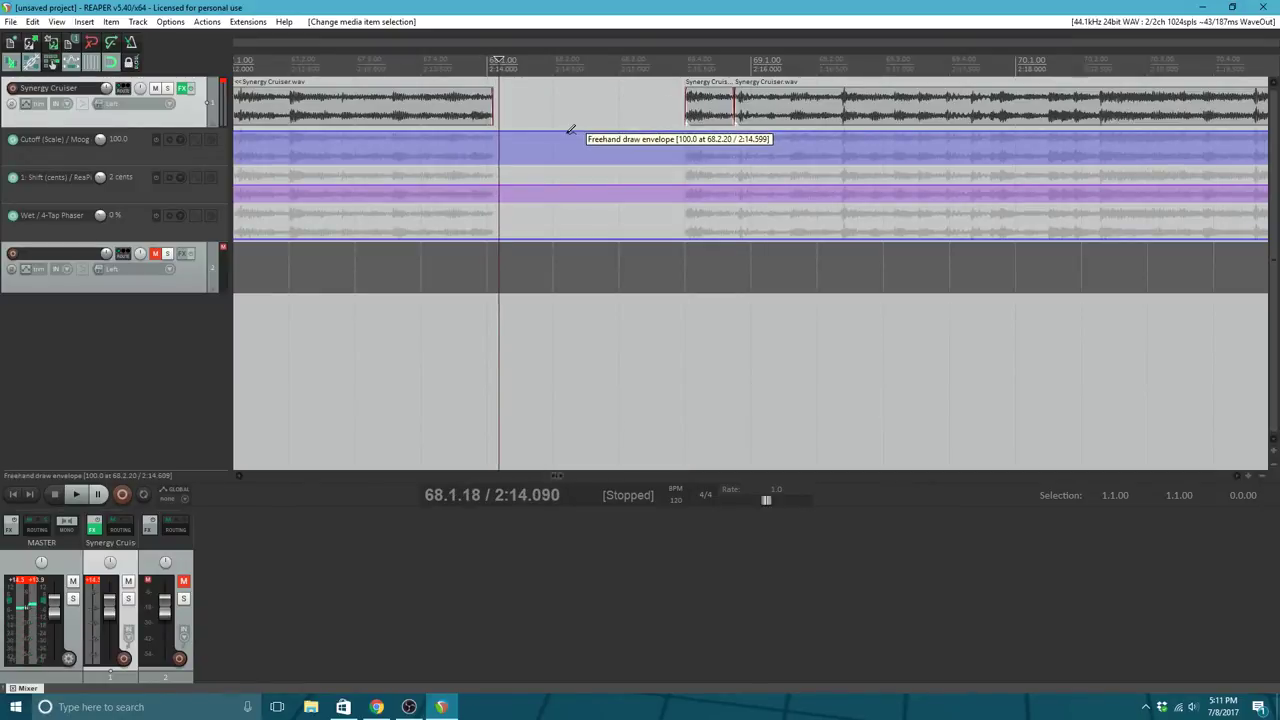
key("ctrl+v")
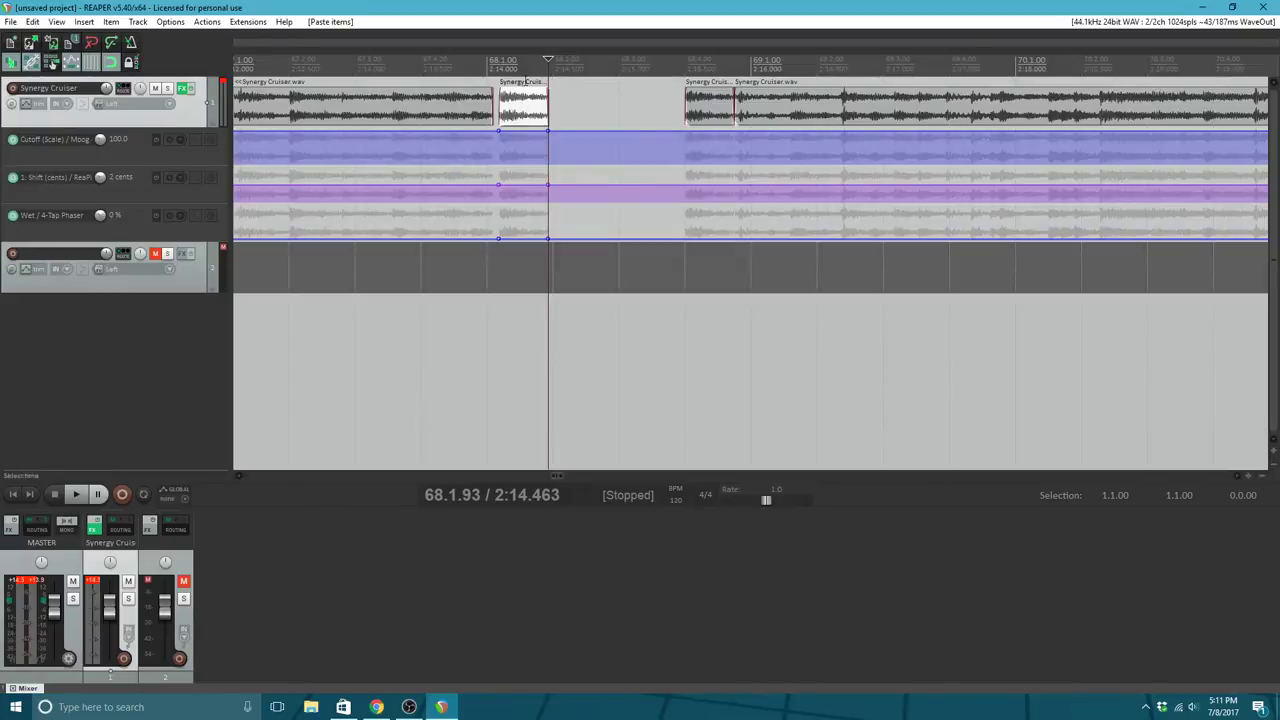
left_click_drag(541, 99, 509, 103)
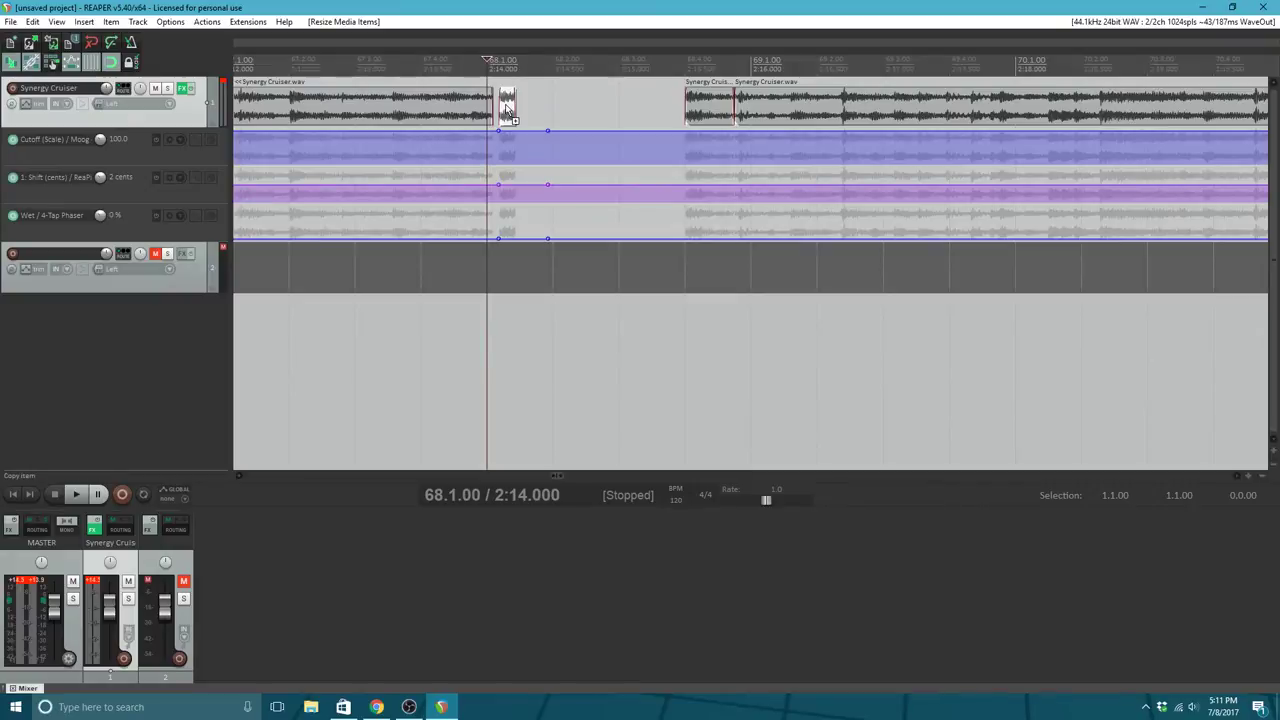
Step: Place two copies of the trimmed quarter-beat slice back to back, directly after the clip that ends at 68.1.09
key("ctrl+v")
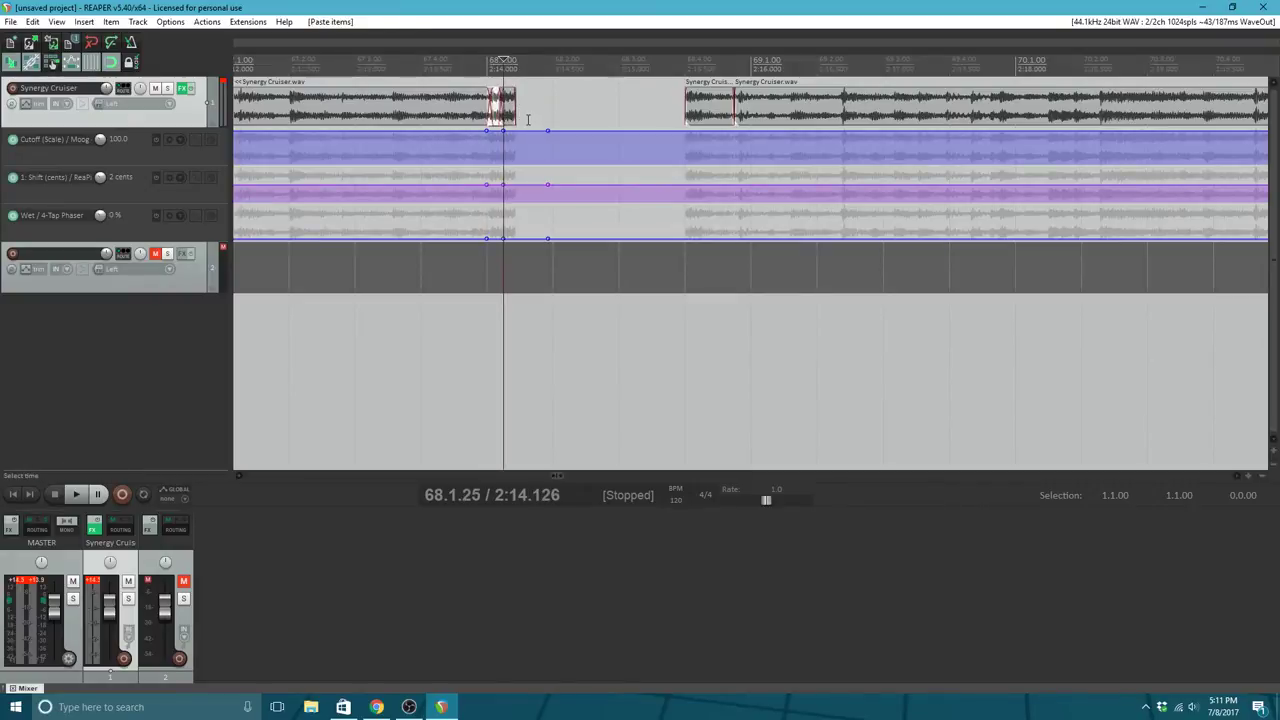
left_click(531, 127)
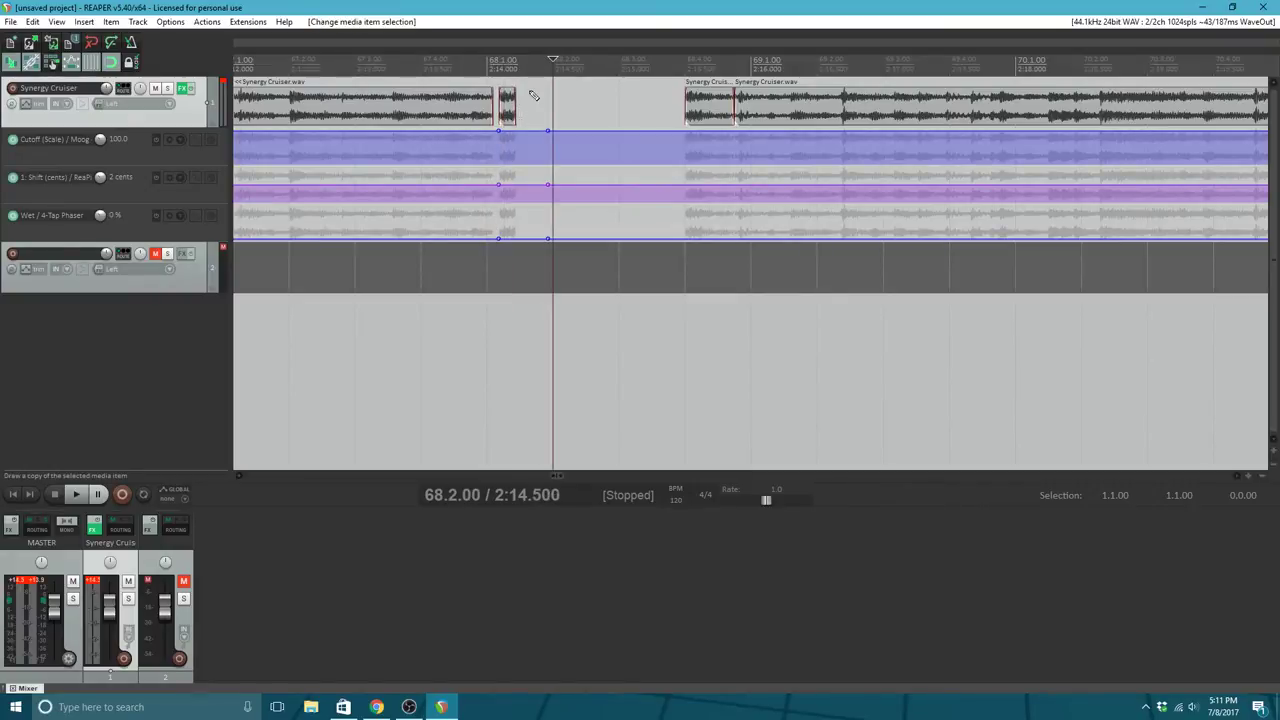
mouse_move(508, 100)
left_mouse_down()
mouse_move(557, 114)
mouse_move(517, 116)
left_mouse_up()
Step: Paste another copy of the 68.4.00 slice directly after the two quarter-beat slices and trim its end to about 68.2.00
left_click(700, 115)
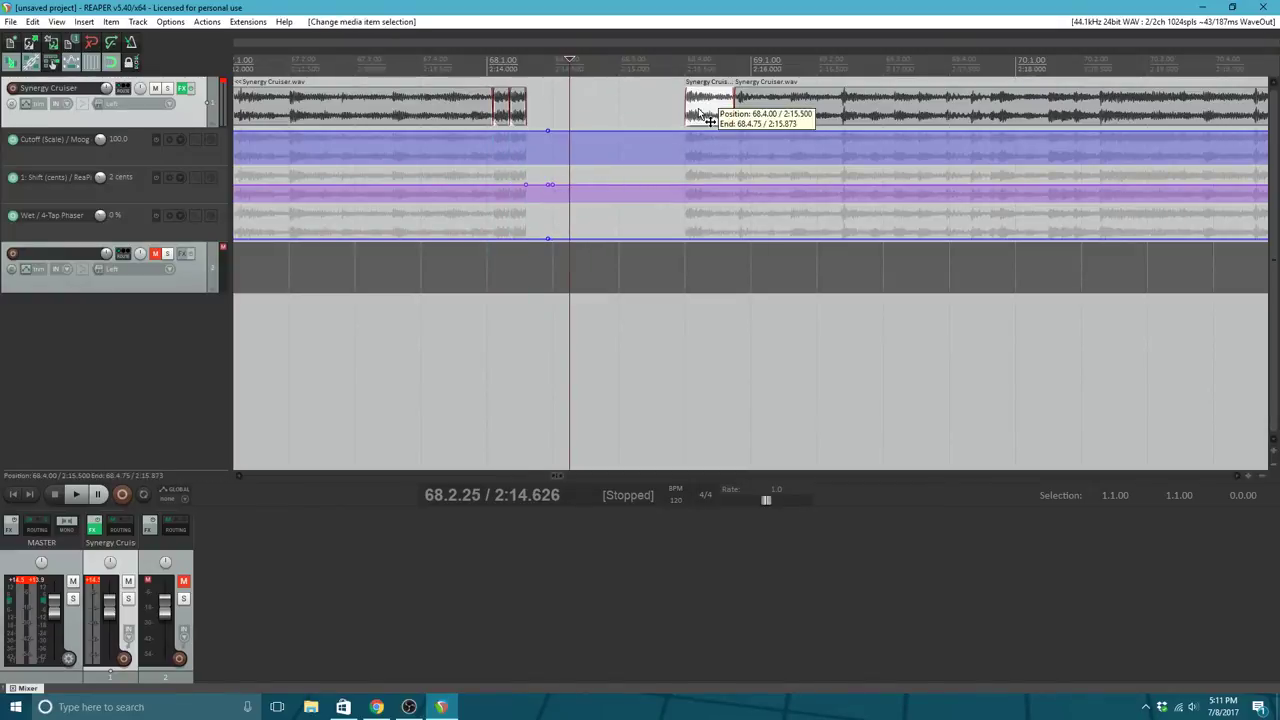
left_click(546, 102)
key("ctrl+v")
left_click_drag(588, 115, 550, 107)
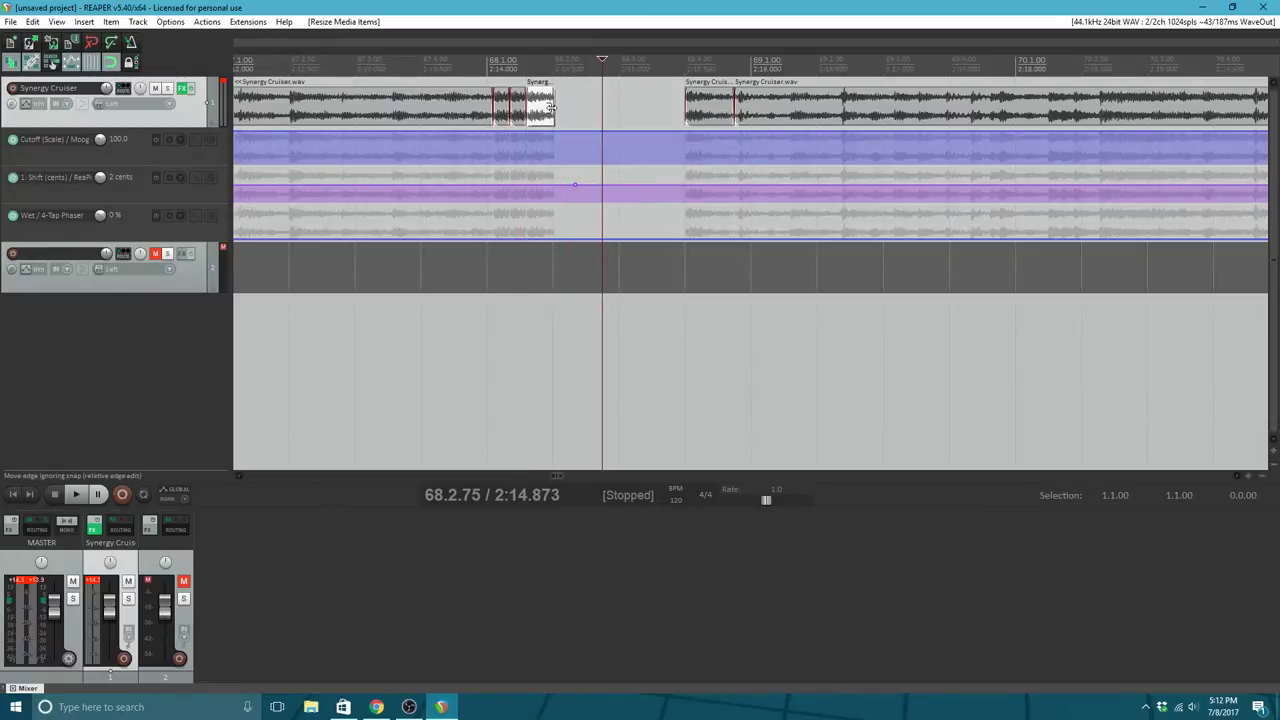
Step: Glue the slice at 68.4.00 with the clip following it and move the glued item directly after the stuttered slices
left_click(720, 105)
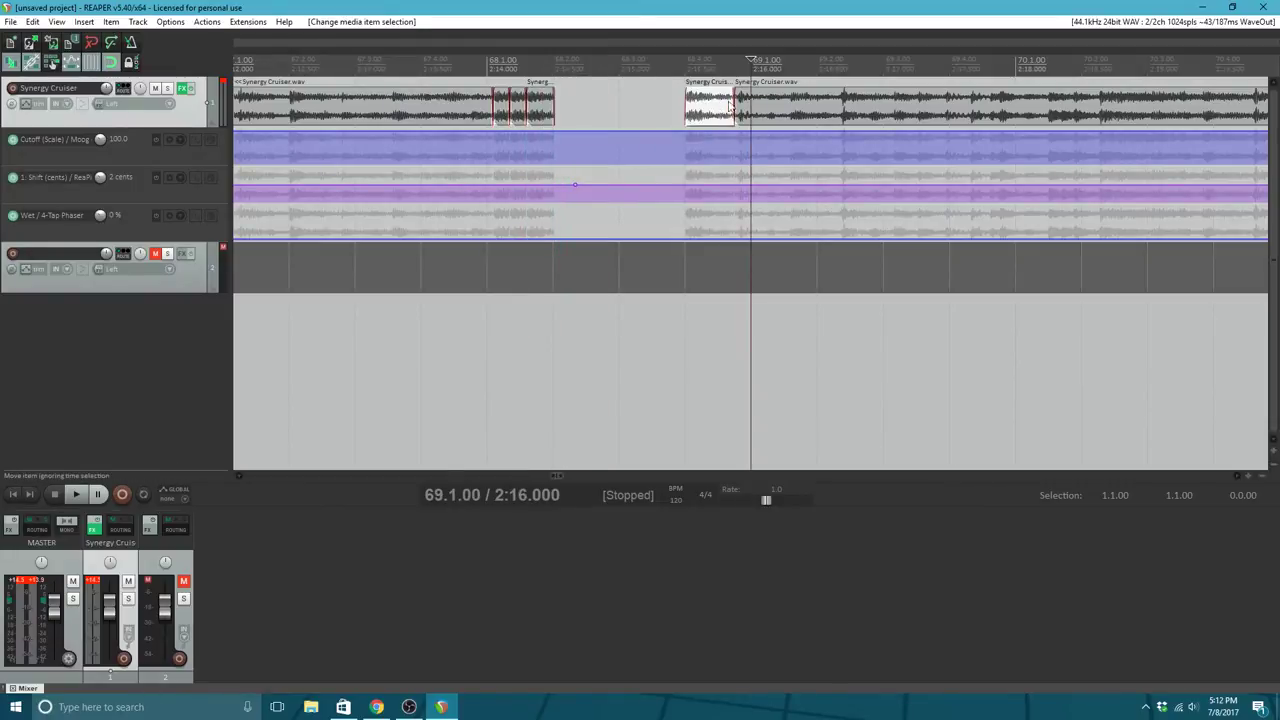
left_click(784, 108, "shift")
right_click(782, 108)
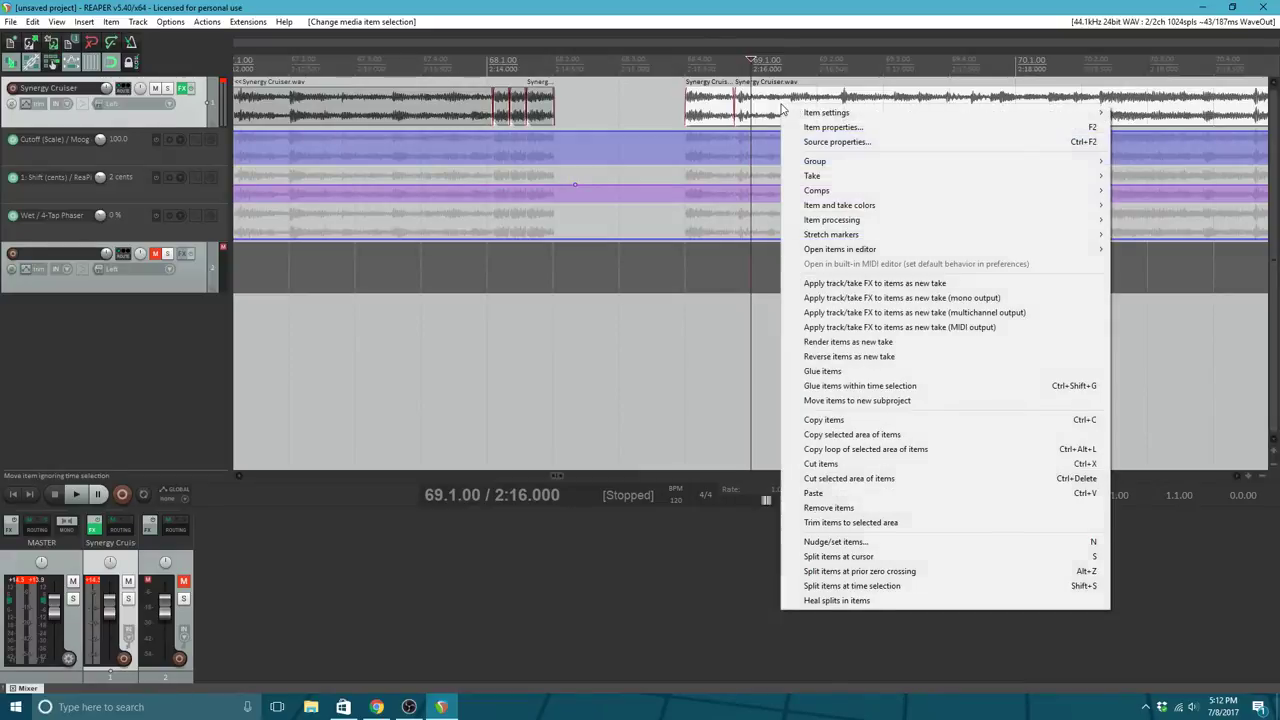
left_click(822, 371)
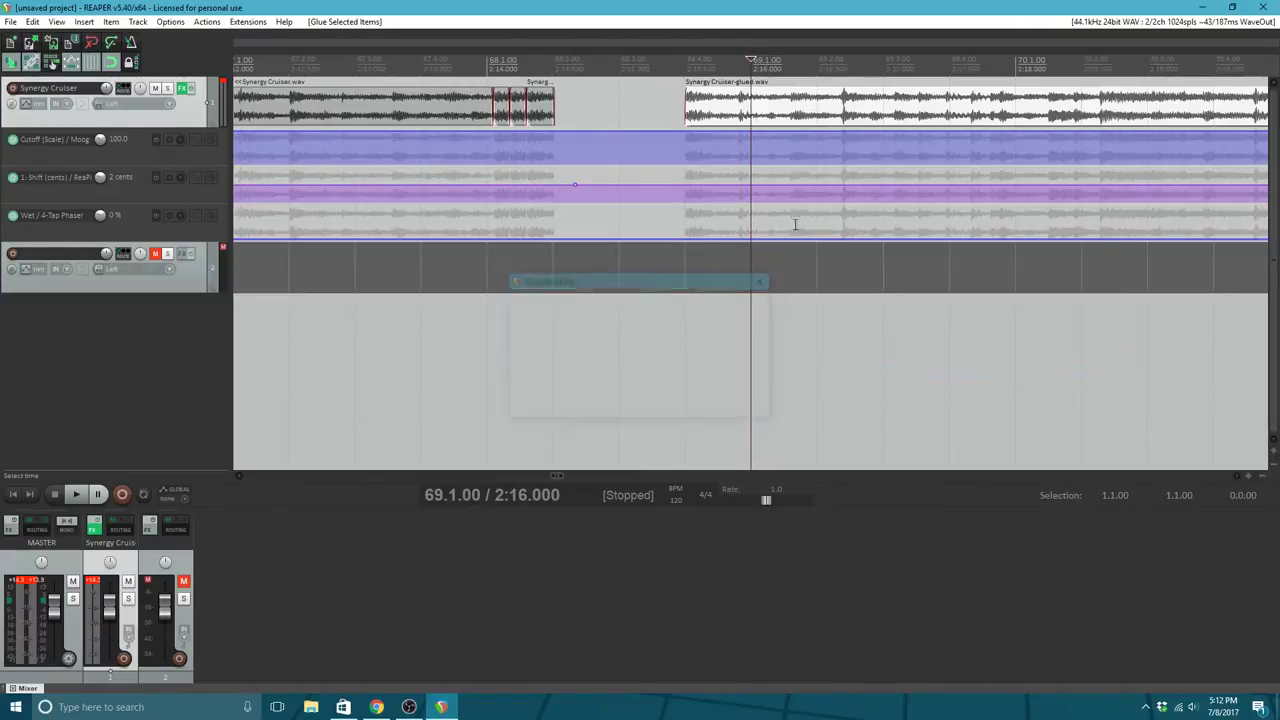
left_click_drag(797, 100, 660, 106)
Step: Play back the stutter transition from 67.2.00 and listen to the rest of the track from 73.1.00
scroll(452, 127, "down", 2)
scroll(452, 127, "down", 3)
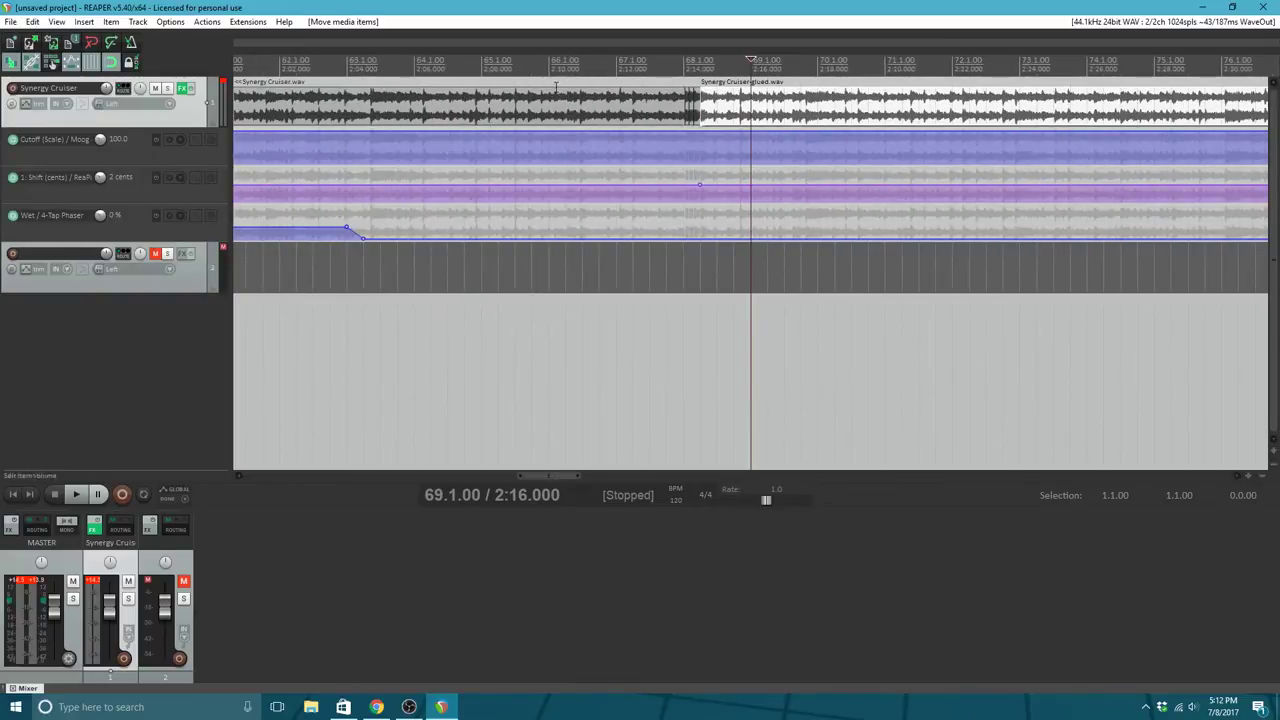
left_click(632, 60)
left_click(78, 495)
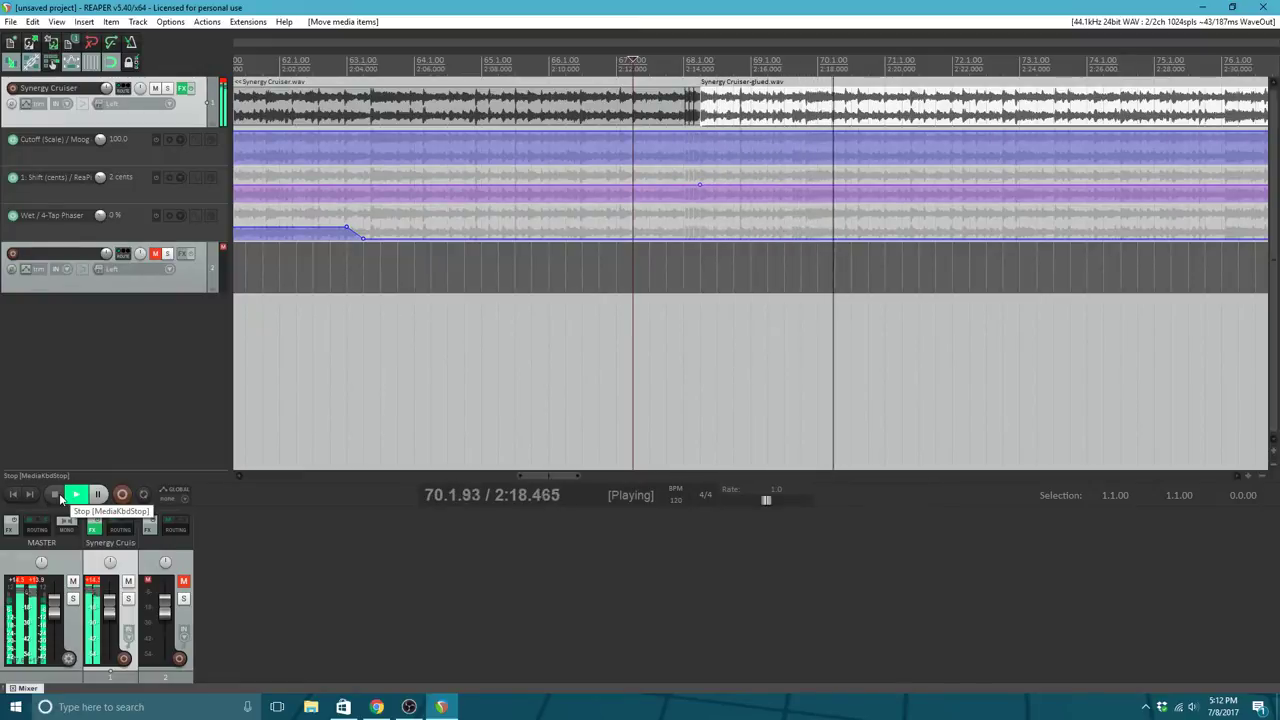
left_click(59, 495)
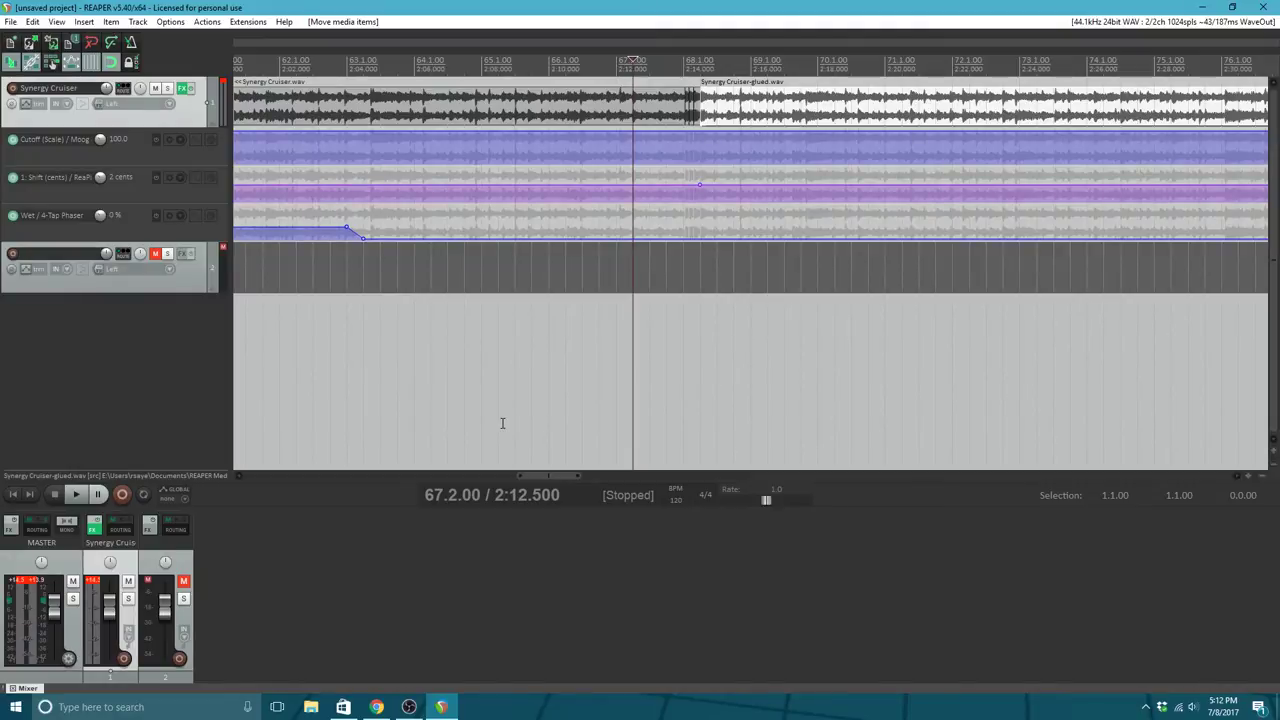
scroll(690, 405, "down", 3)
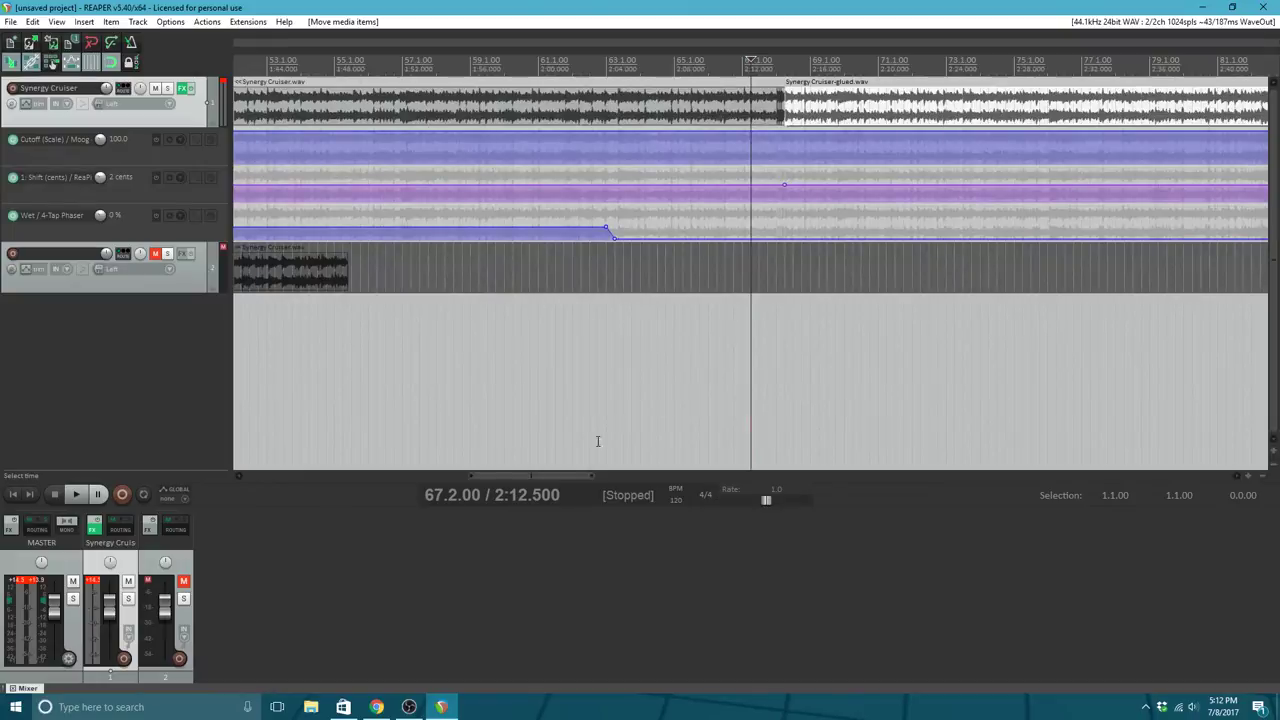
left_click_drag(569, 474, 600, 476)
scroll(731, 380, "down", 6)
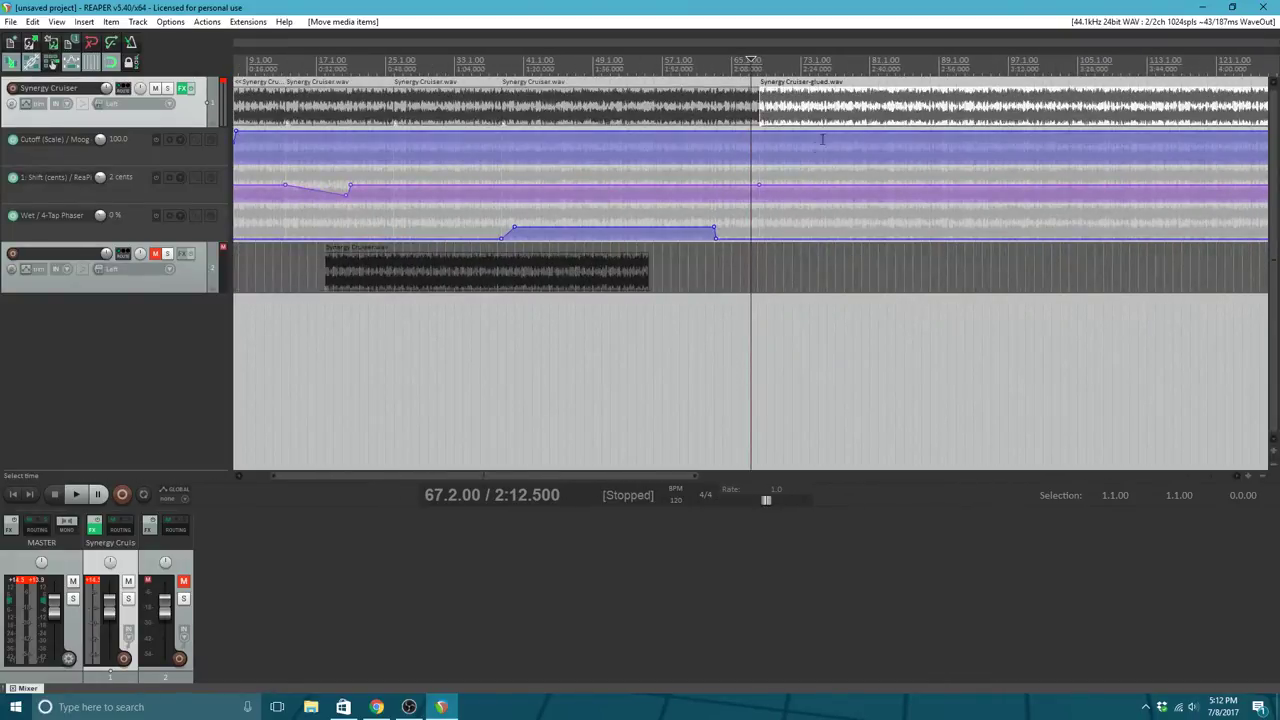
left_click(801, 62)
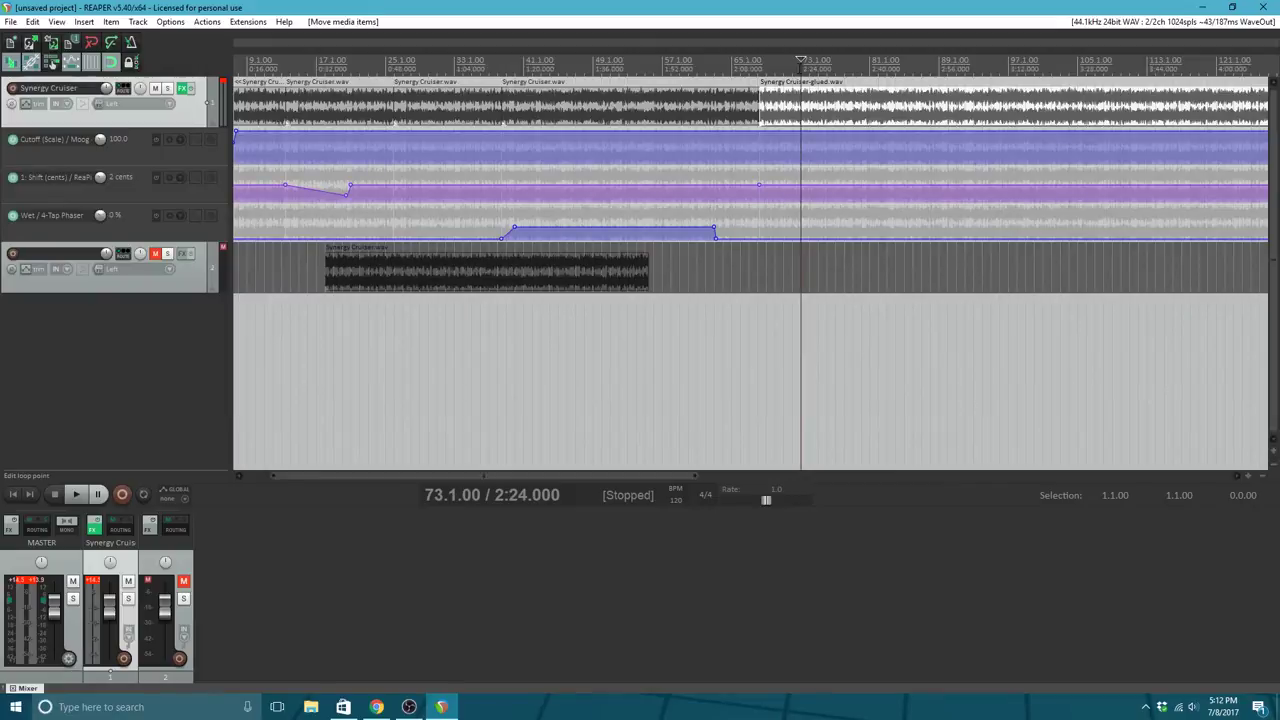
left_click(75, 494)
left_click_drag(647, 477, 787, 473)
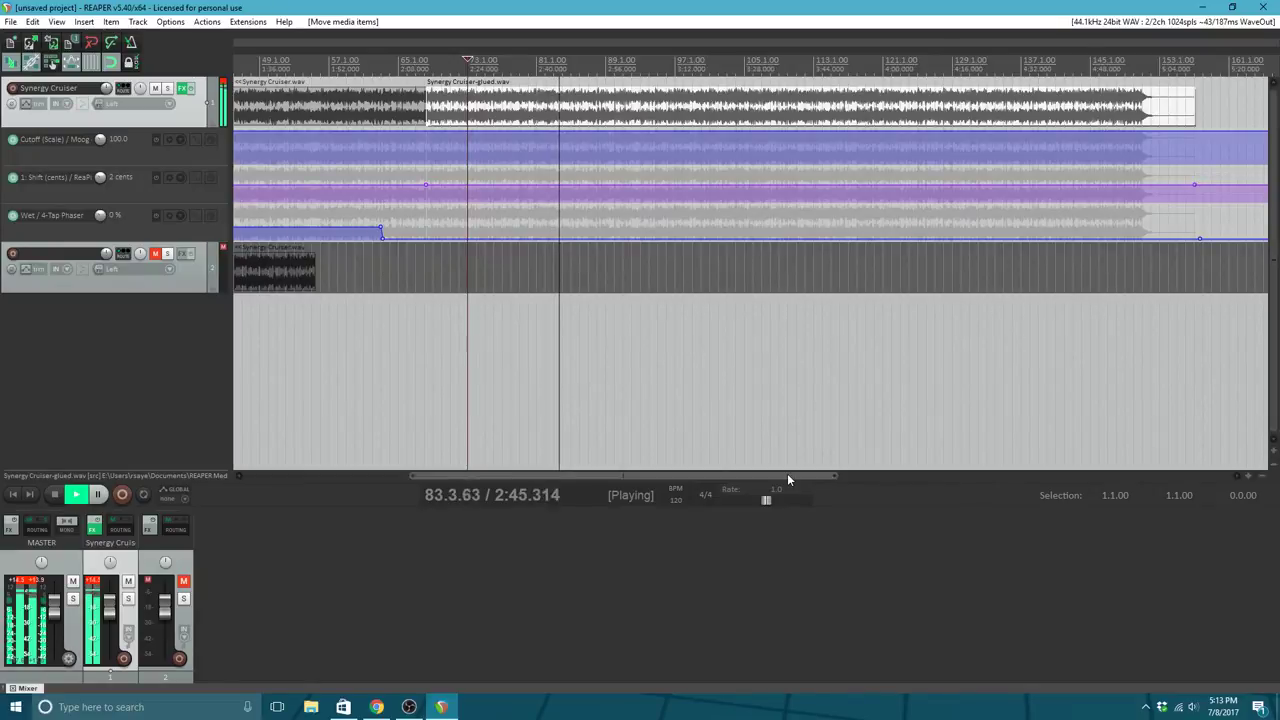
left_click(55, 494)
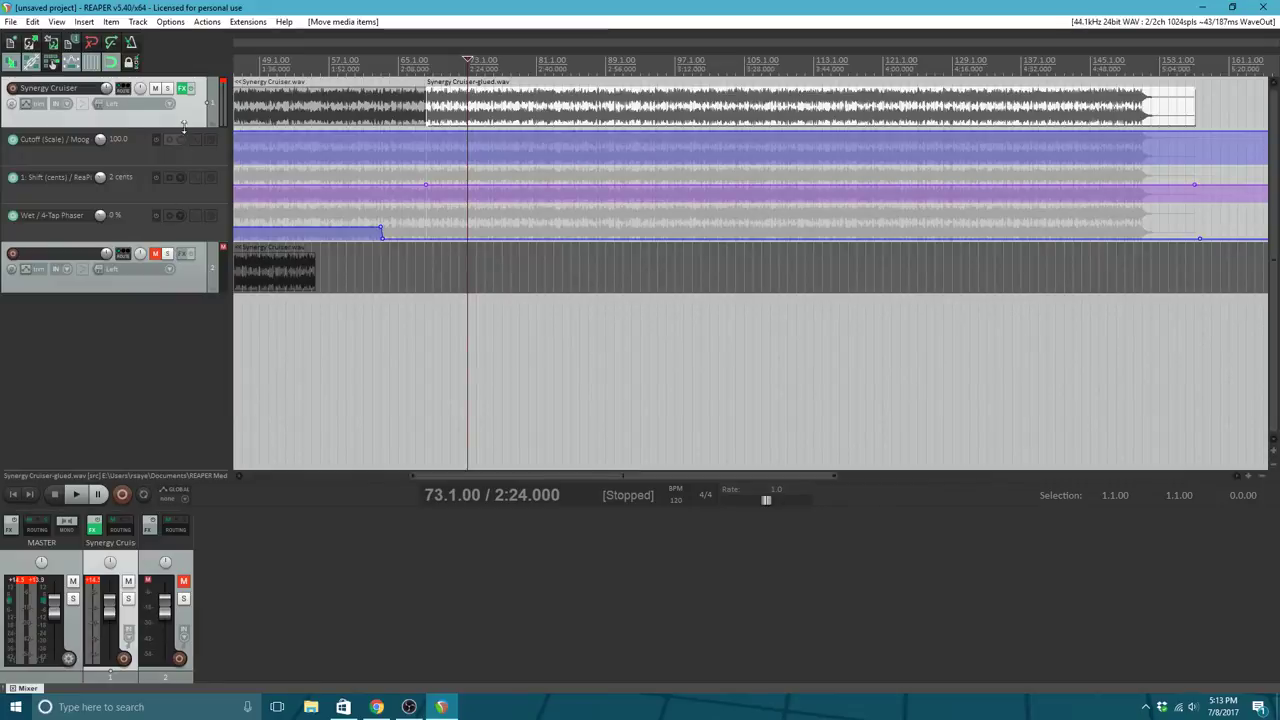
Step: Search the effects for "delay" and add ReaDelay (Cockos) to the Synergy Cruiser track's FX chain
left_click(183, 89)
left_click(250, 376)
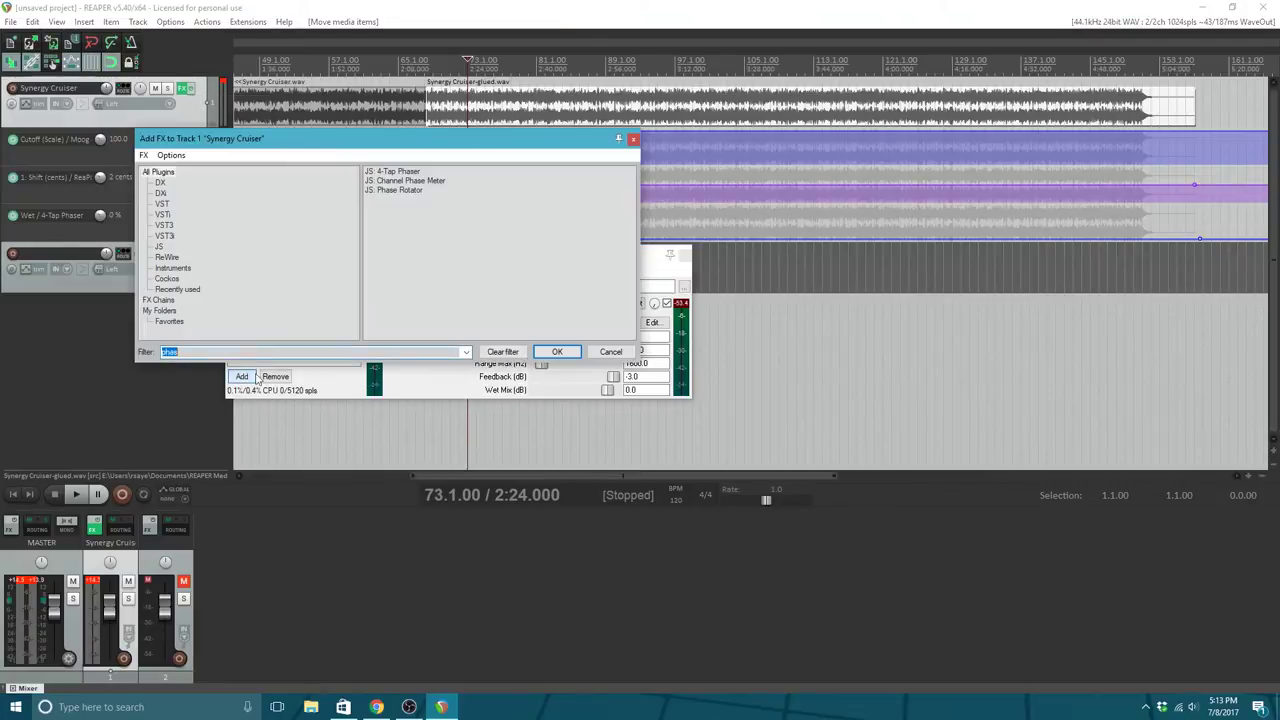
type("delay")
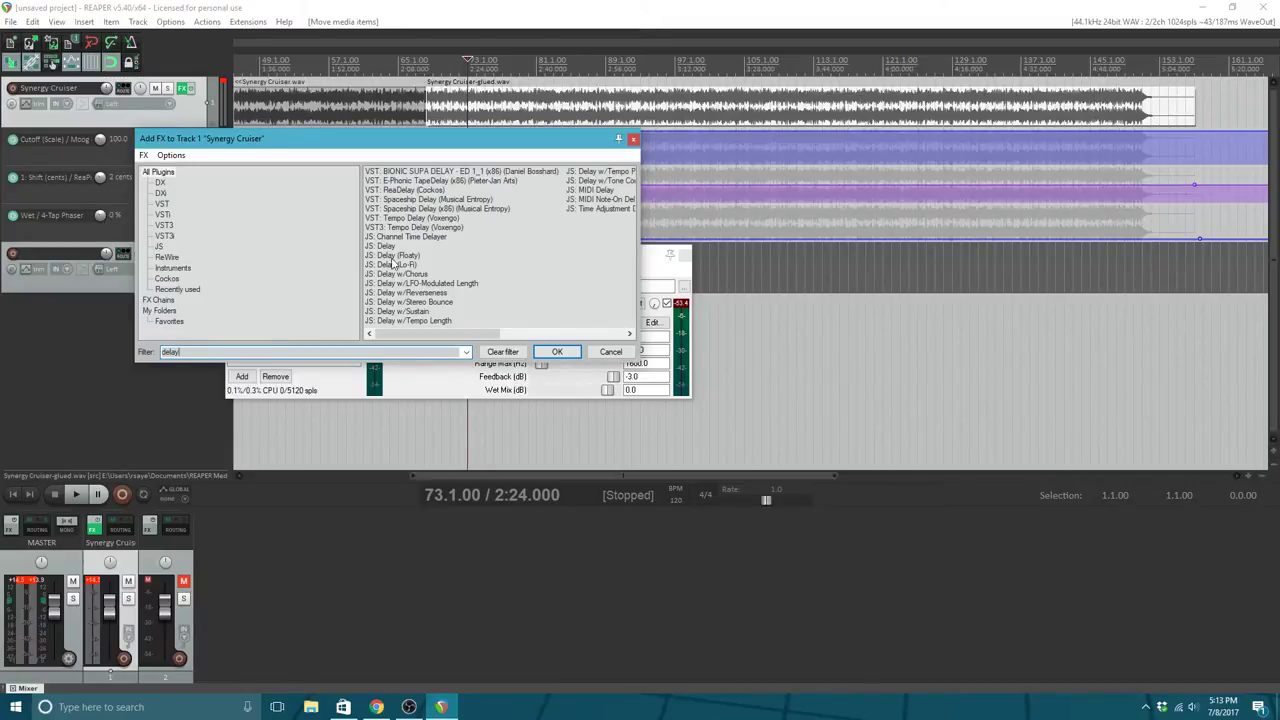
left_click(420, 191)
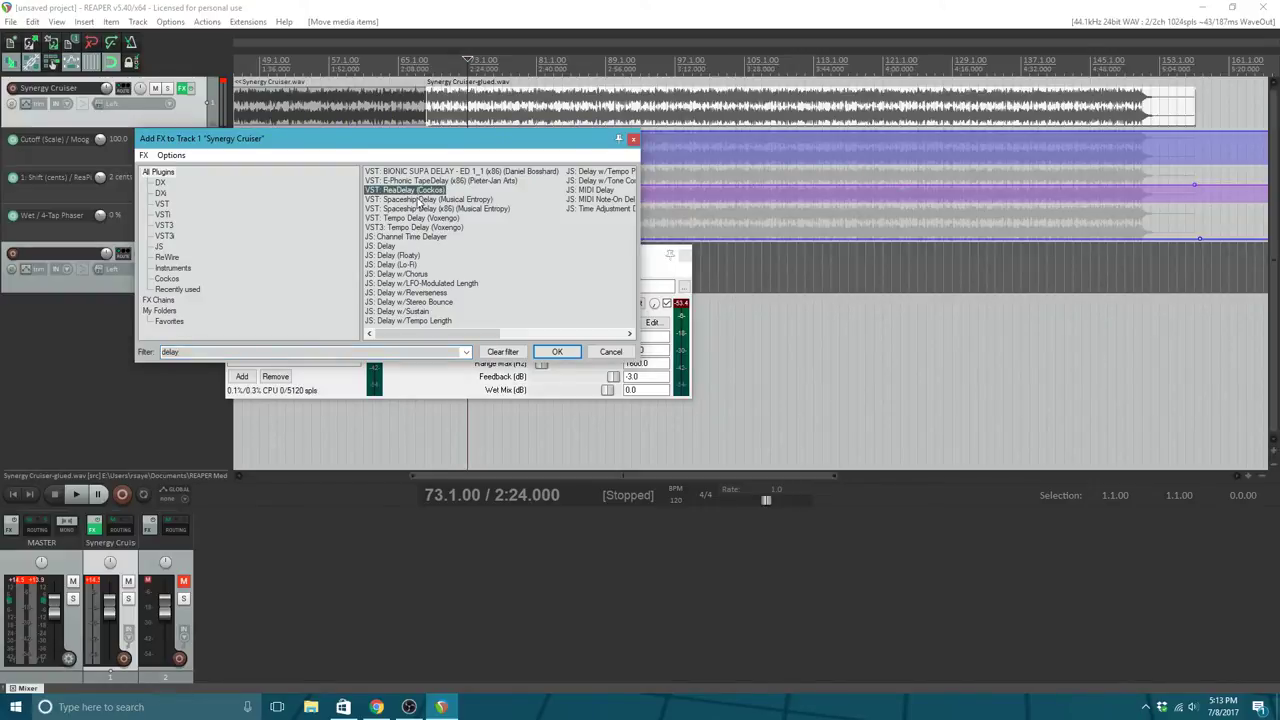
left_click(558, 353)
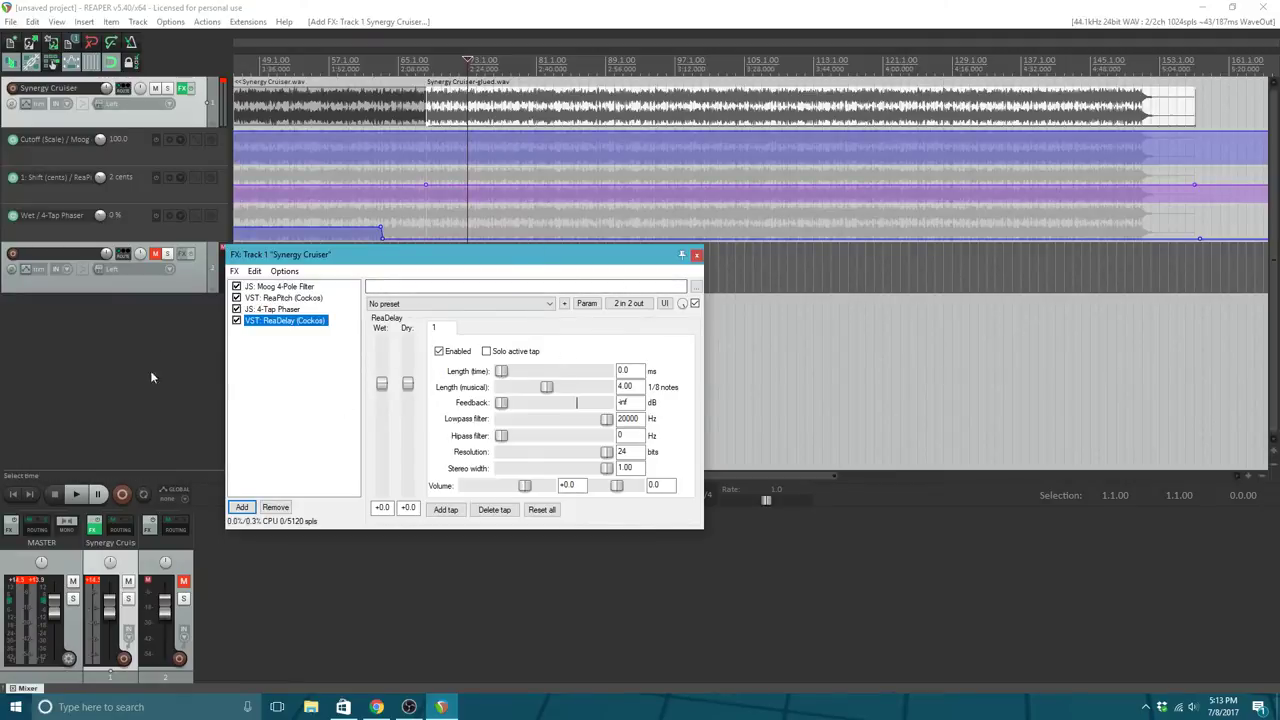
Step: Audition ReaDelay time lengths of 0.5 and 13.1 ms during playback from 73.1.00 and return the time length to 0 ms
left_click(73, 496)
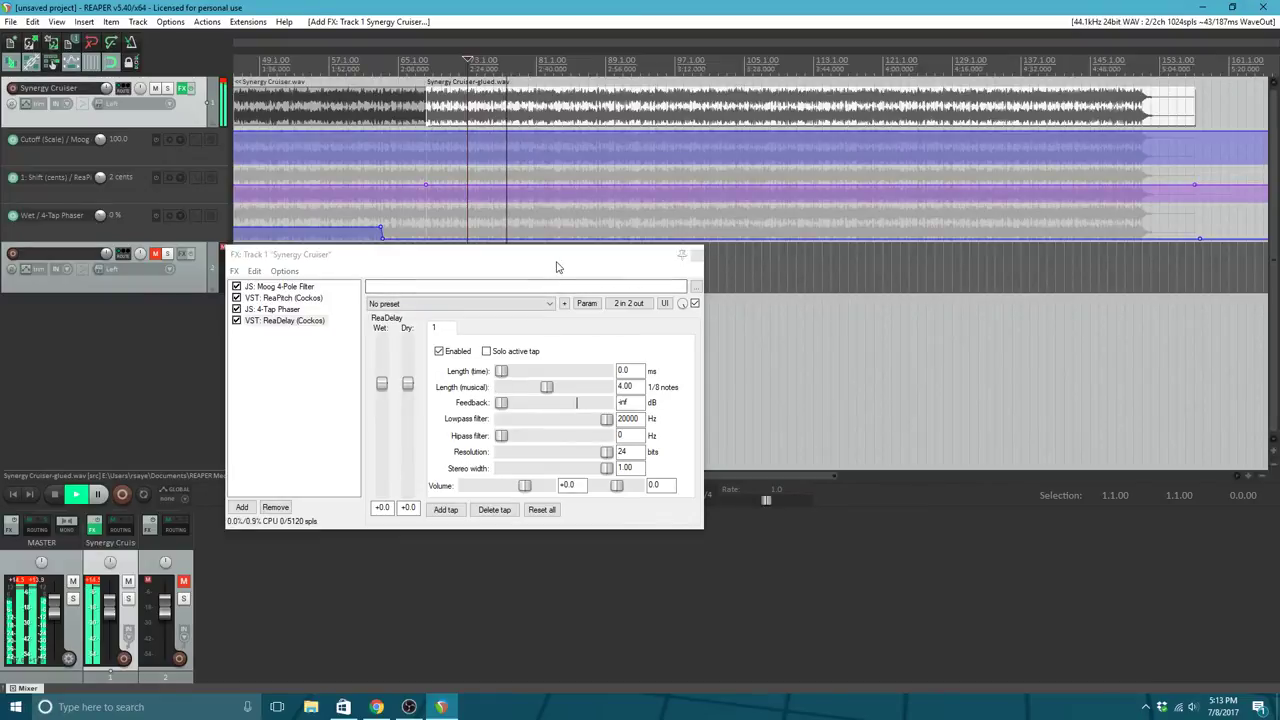
left_click_drag(558, 262, 730, 299)
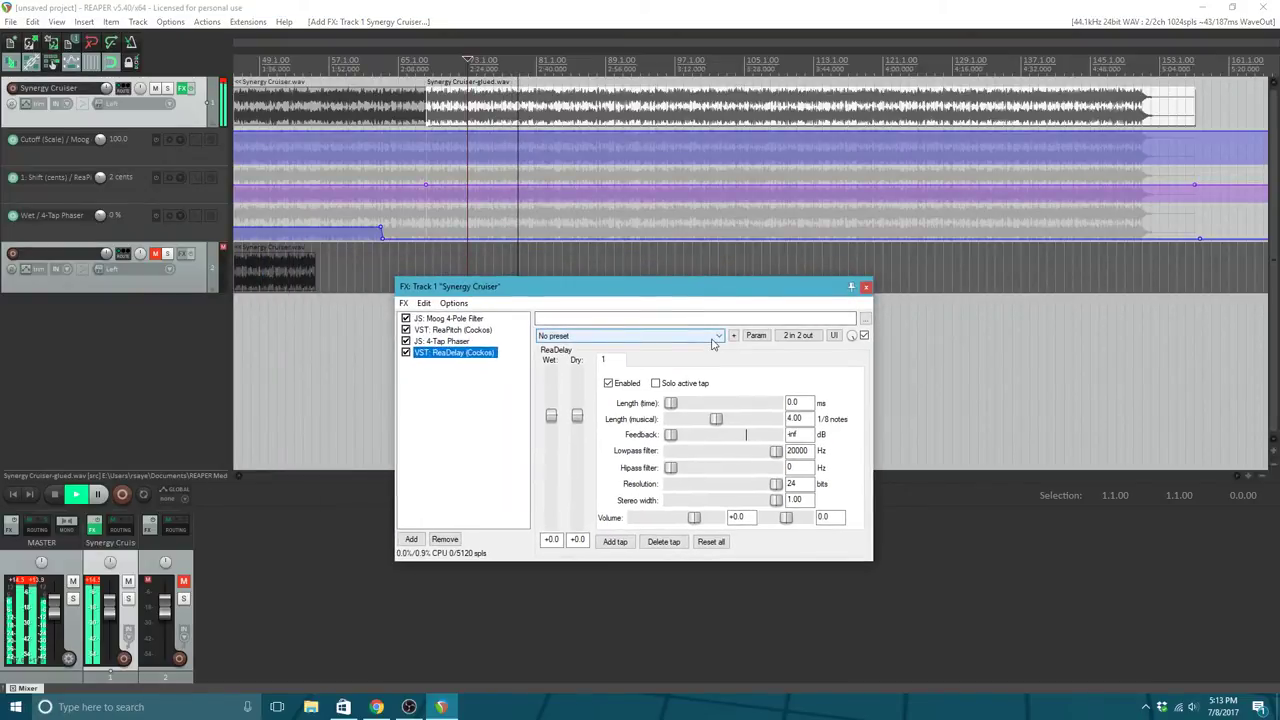
left_click(671, 404)
mouse_move(671, 404)
left_mouse_down()
mouse_move(724, 407)
mouse_move(686, 409)
left_mouse_up()
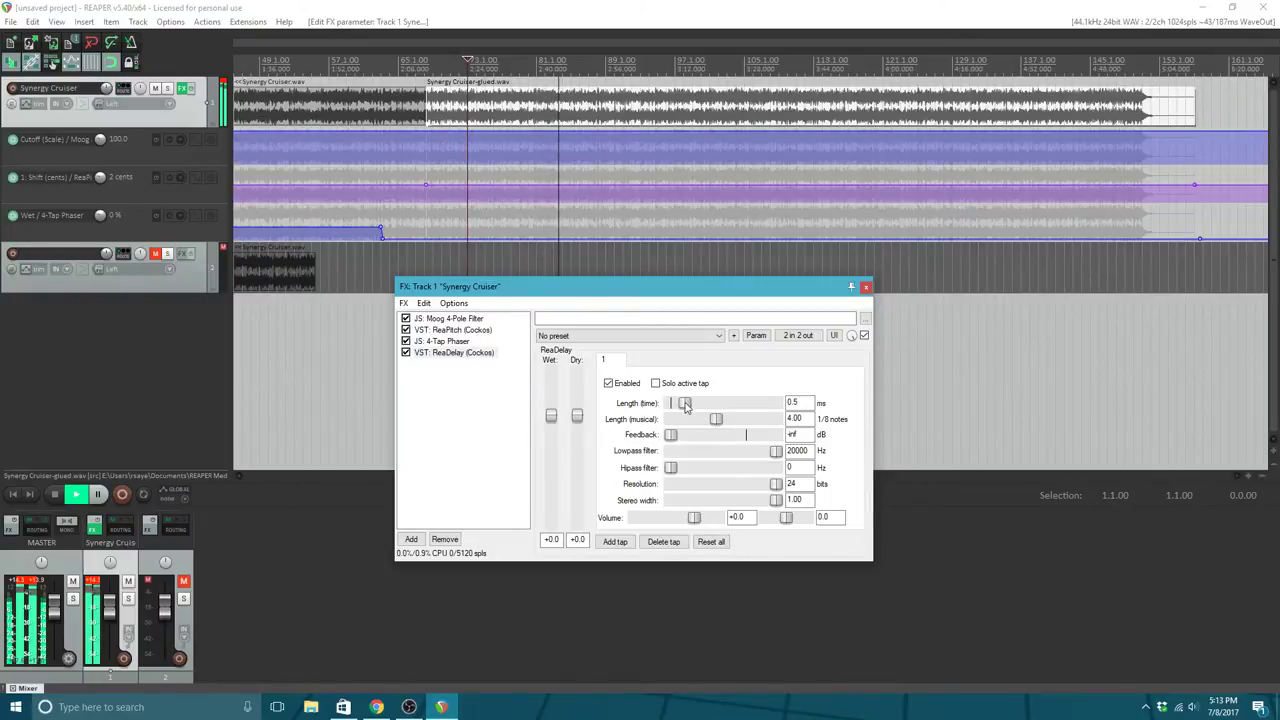
mouse_move(685, 405)
left_mouse_down()
mouse_move(858, 397)
mouse_move(698, 413)
left_mouse_up()
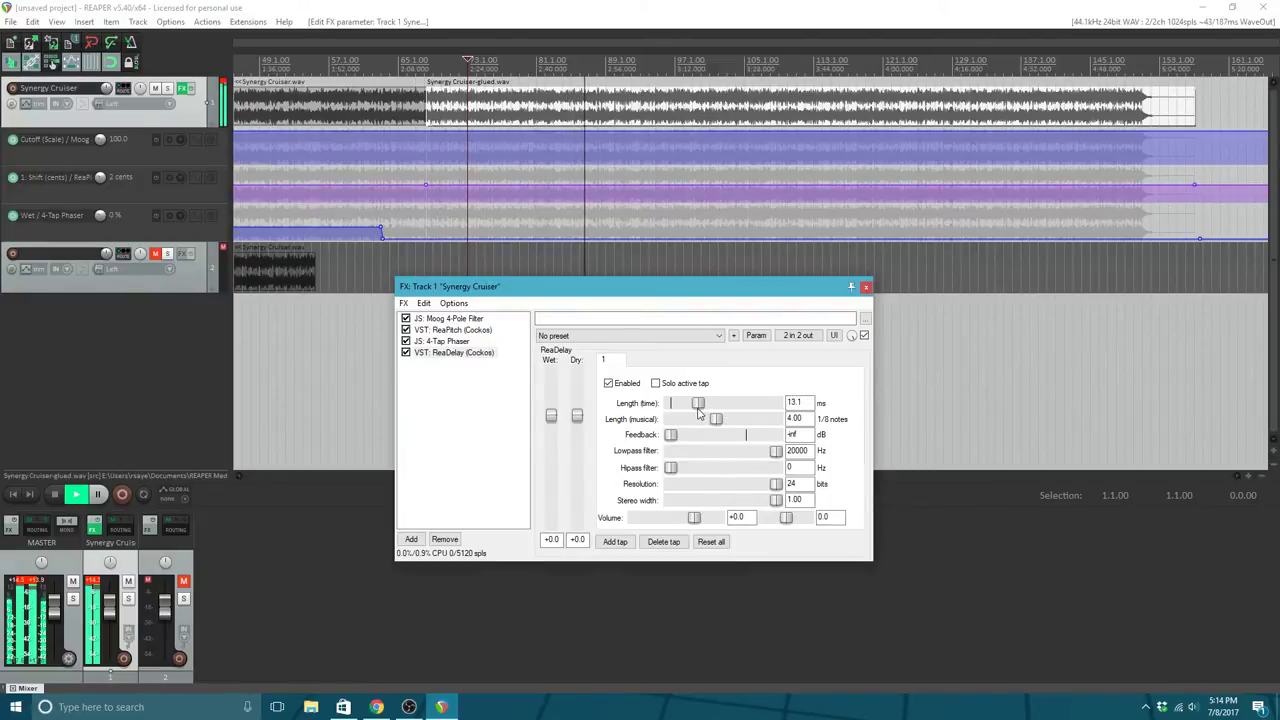
left_click_drag(698, 404, 563, 398)
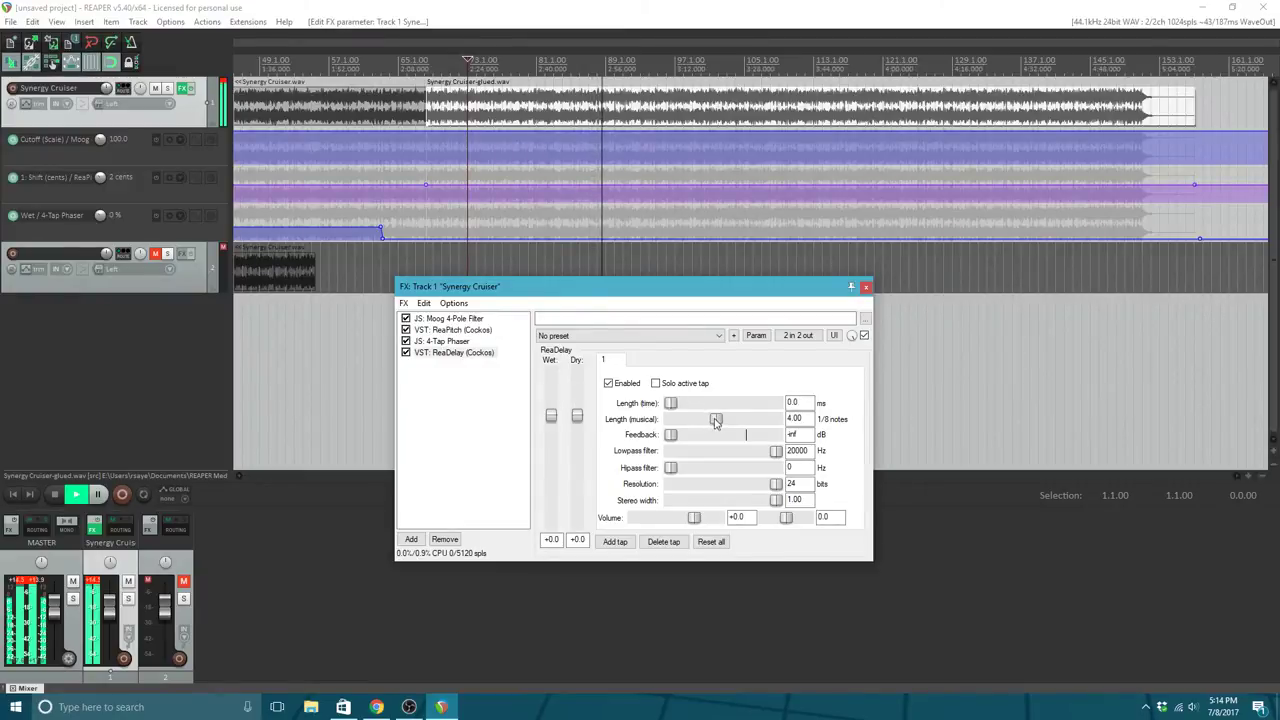
Step: Set ReaDelay's musical length to 0.41 eighth notes and its wet level to -36.4 dB, stop playback and close the FX chain
left_click_drag(716, 422, 700, 422)
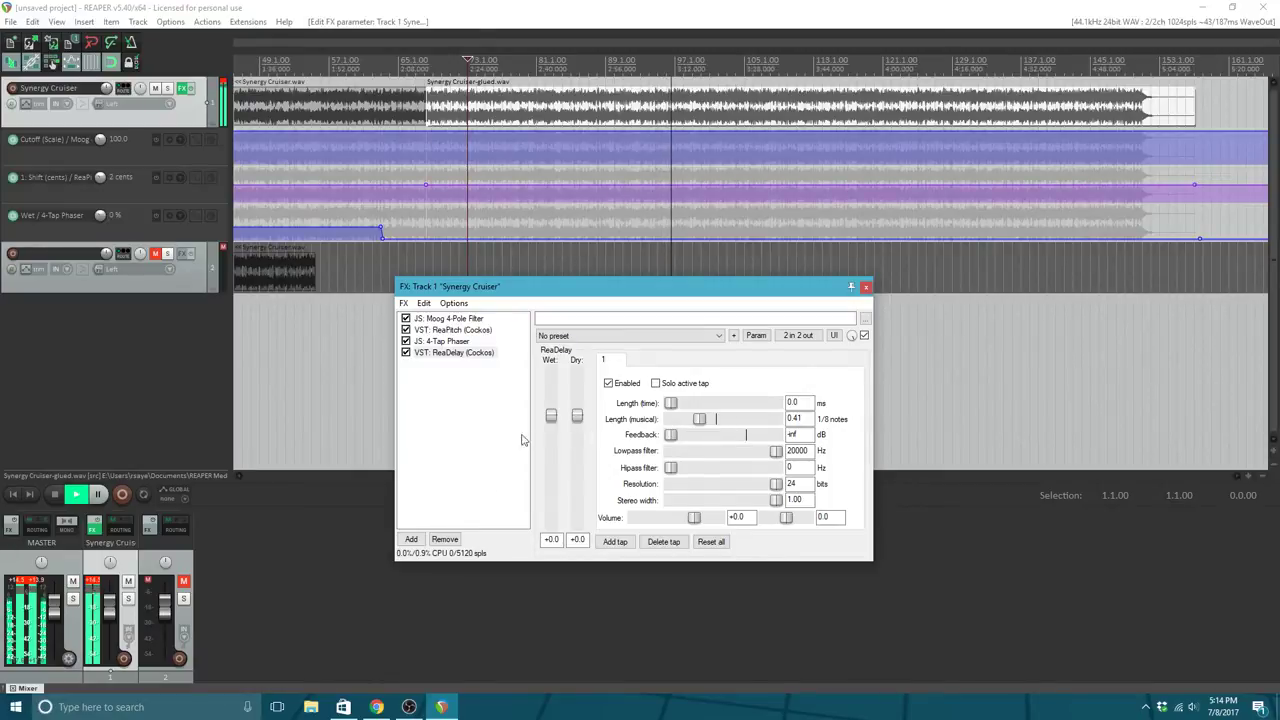
left_click_drag(551, 419, 551, 510)
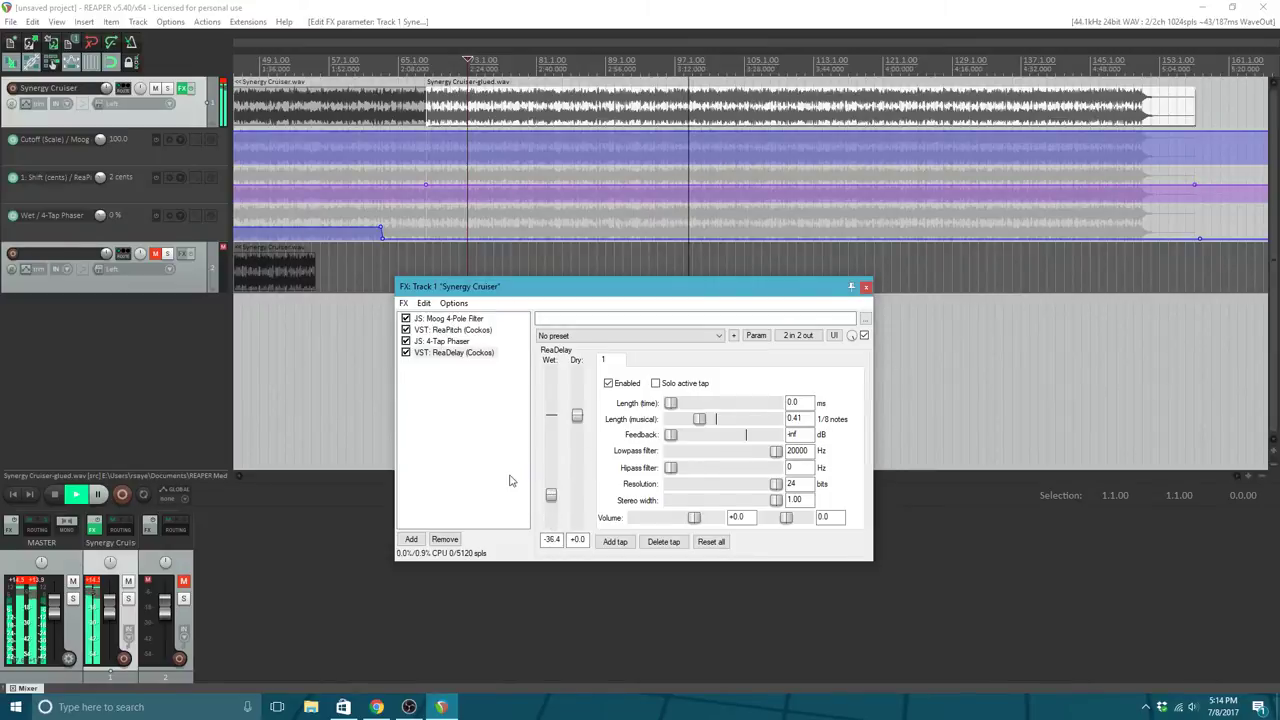
left_click(57, 496)
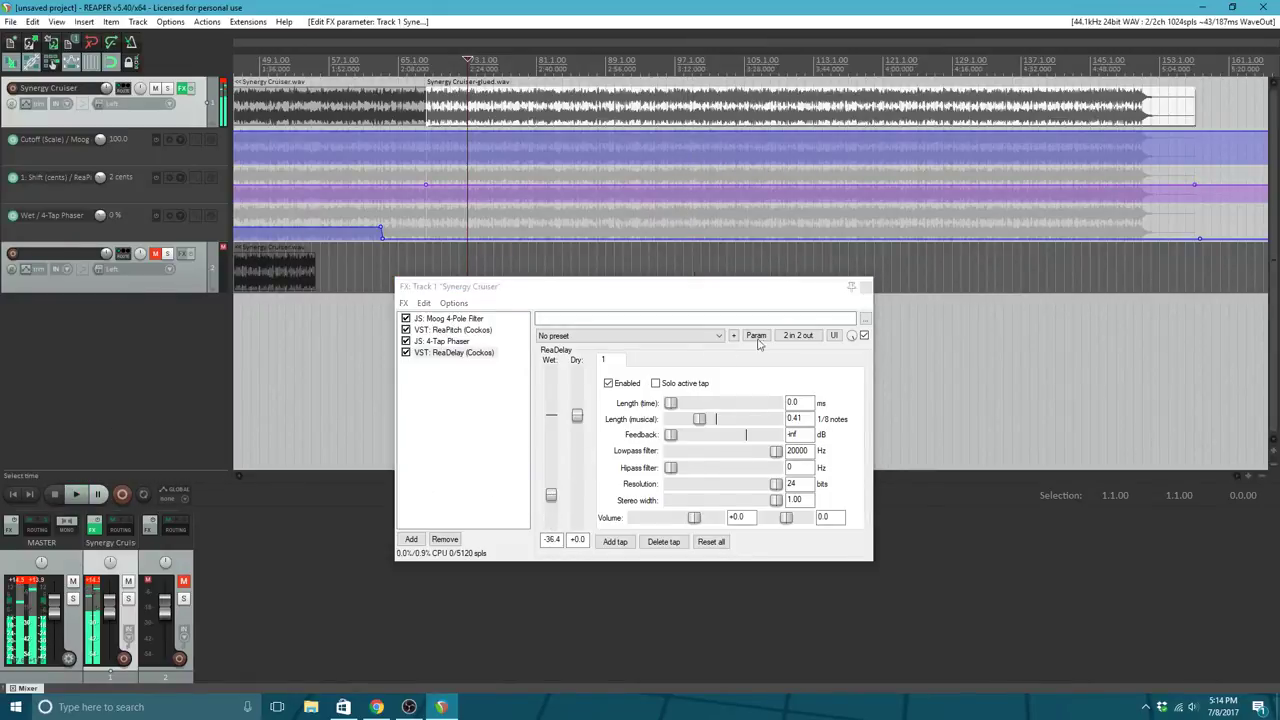
left_click(865, 286)
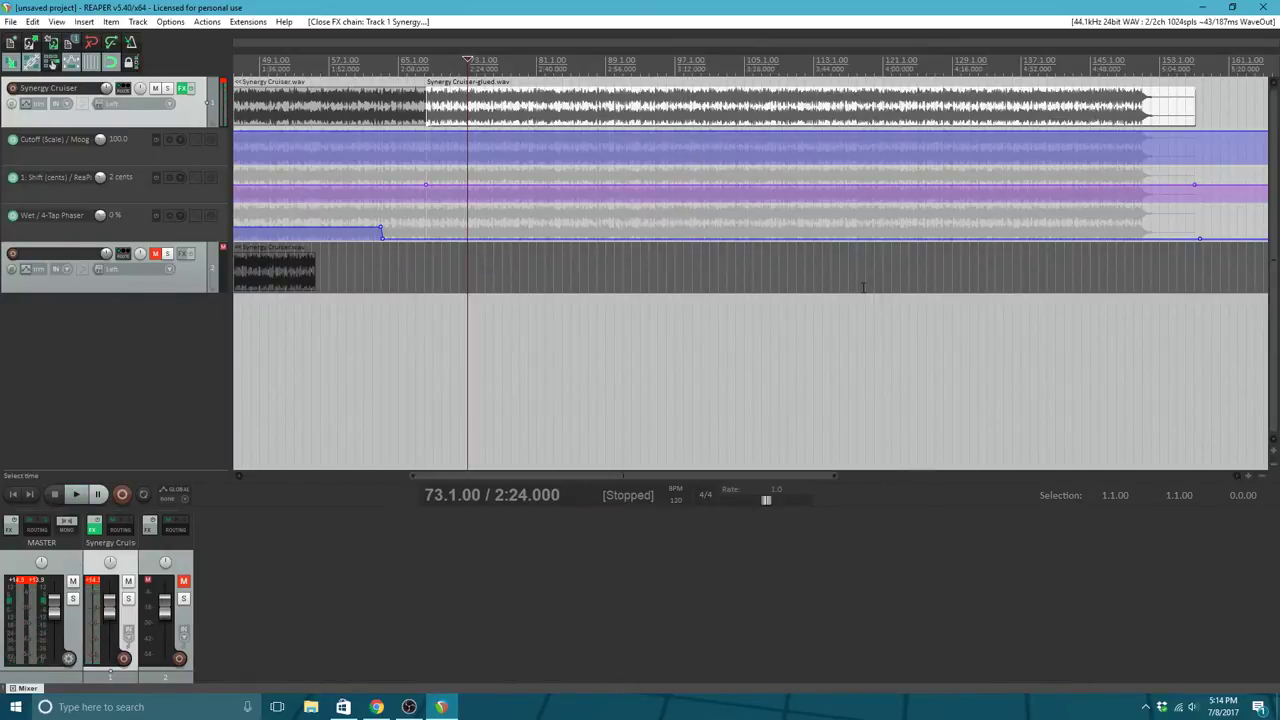
Step: Show the ReaDelay Wet automation envelope on the Synergy Cruiser track
left_click(30, 108)
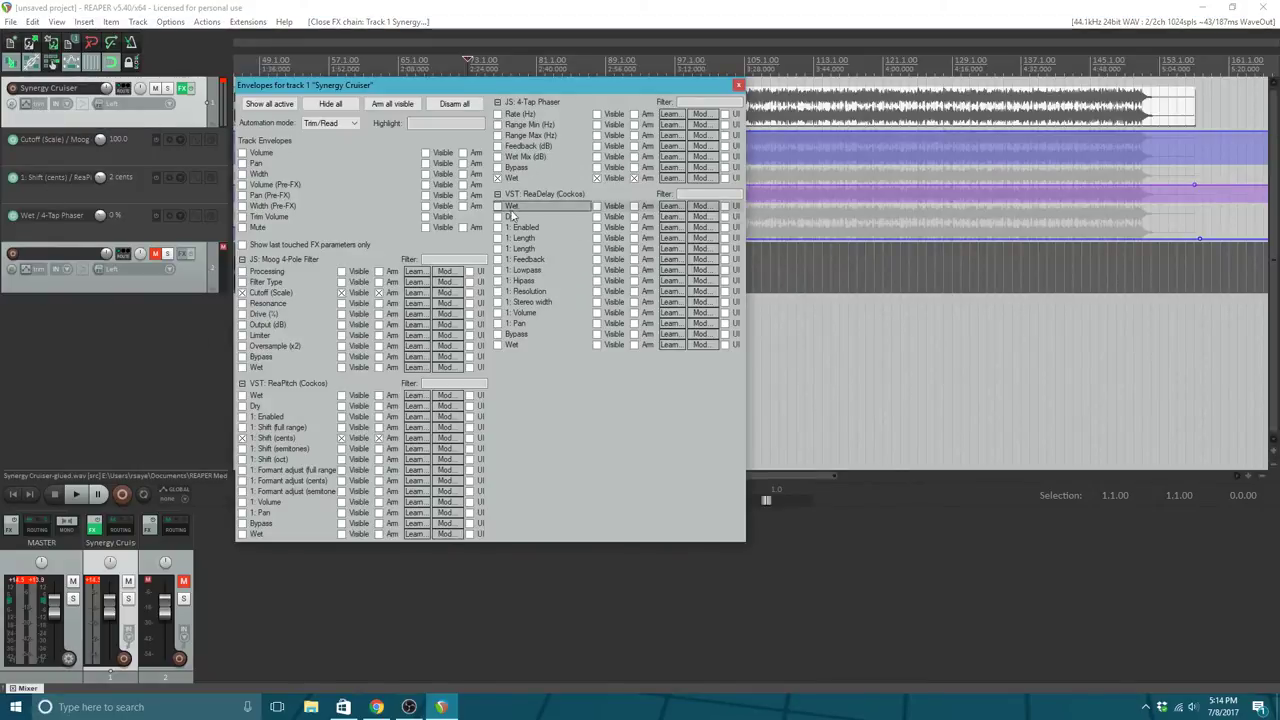
left_click(498, 206)
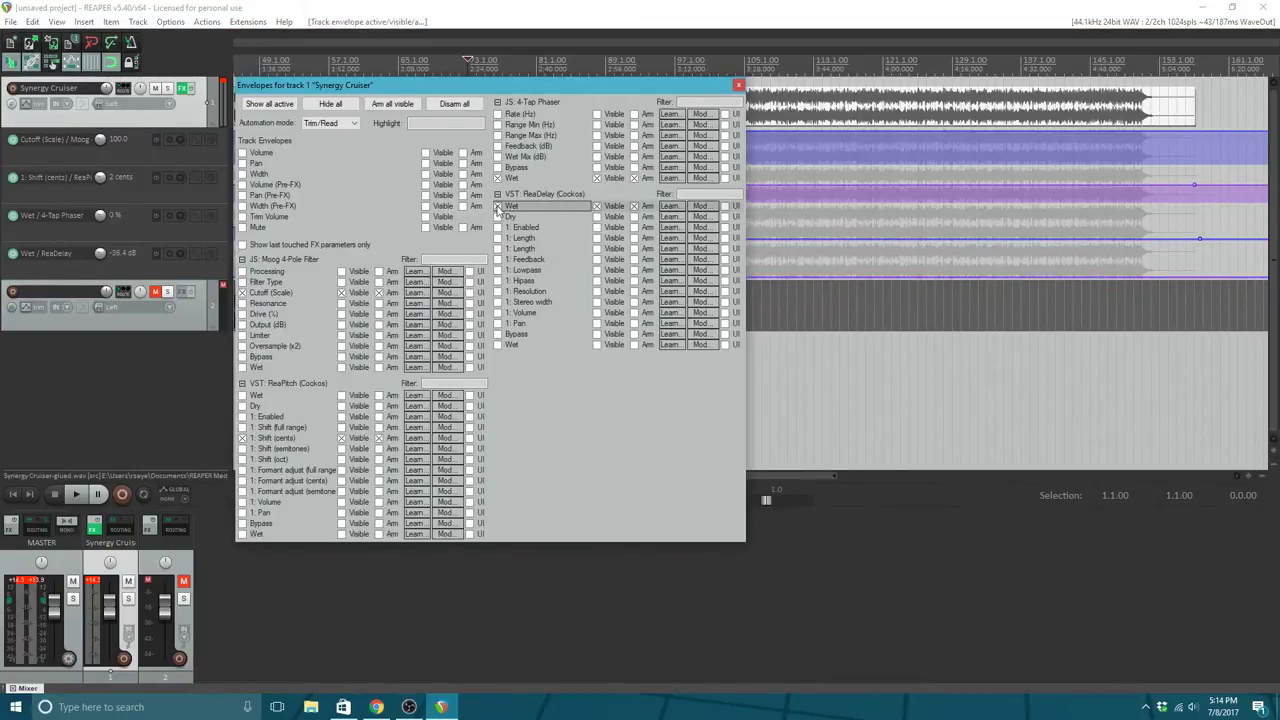
left_click(738, 86)
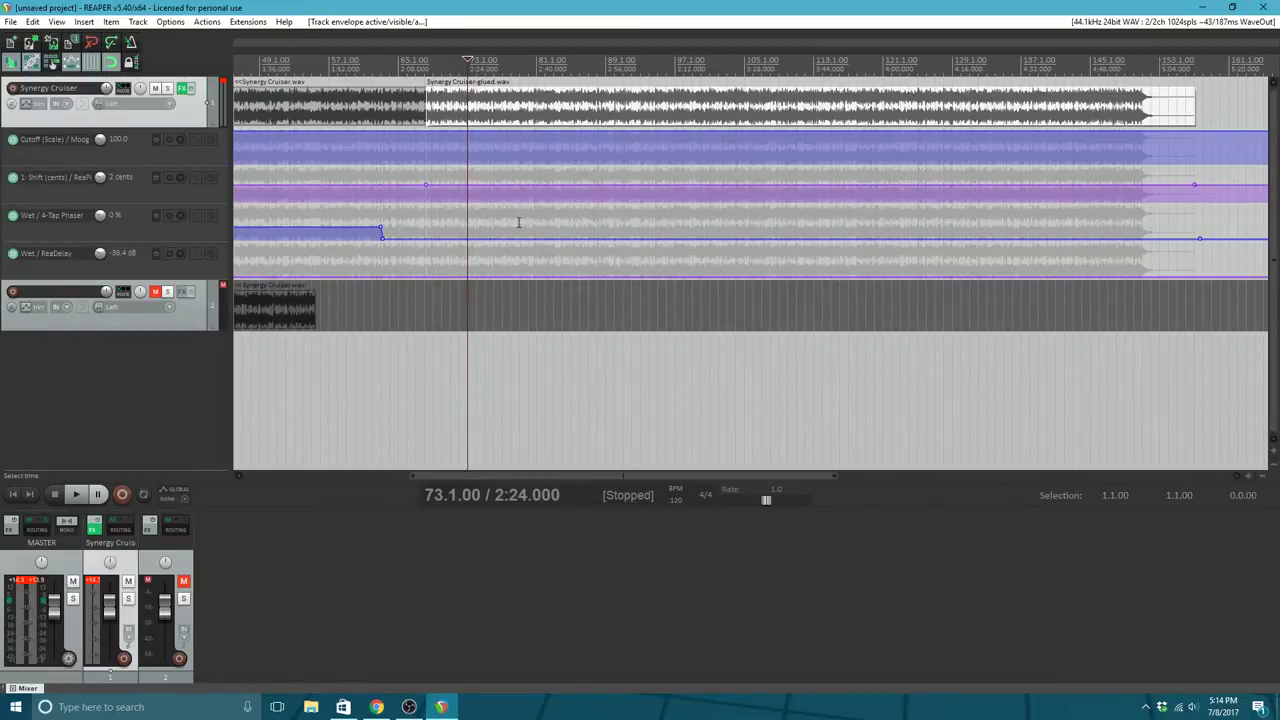
Step: Create a ReaDelay Wet envelope ramp from a point at 84.1.00 up to about -1.7 dB at 105.1.00
left_click(562, 276)
right_click(562, 276)
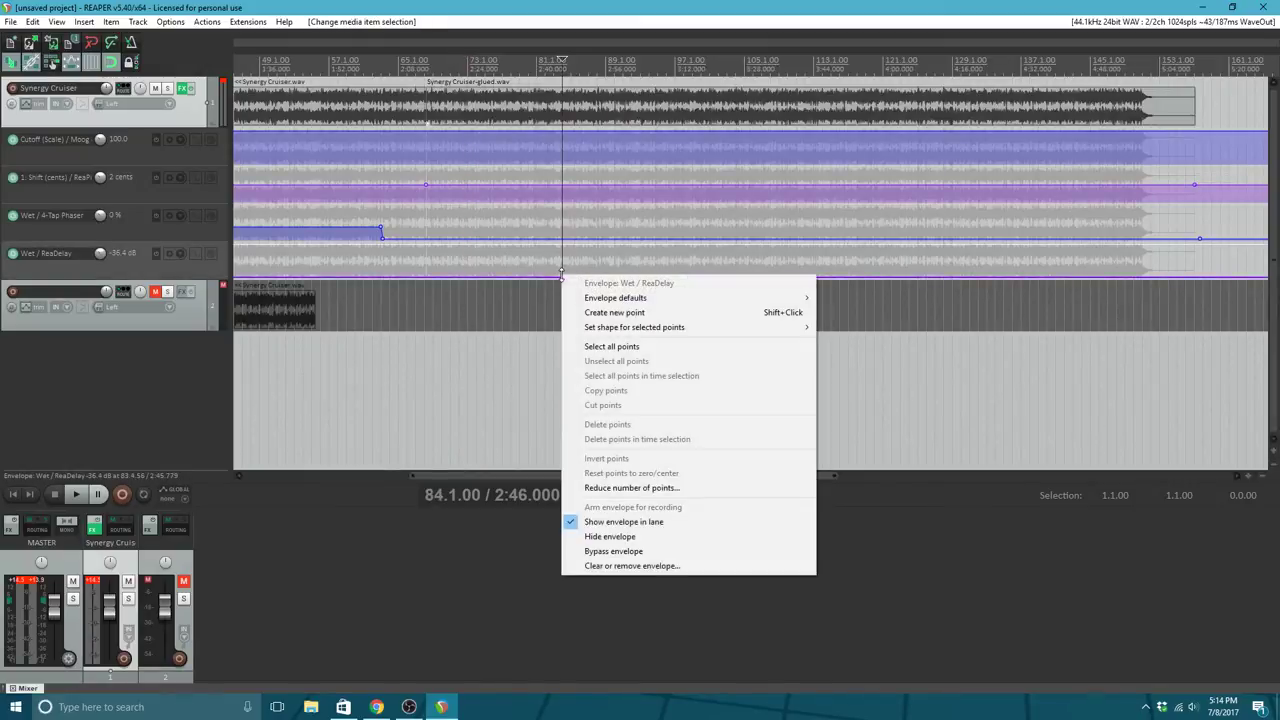
left_click(628, 309)
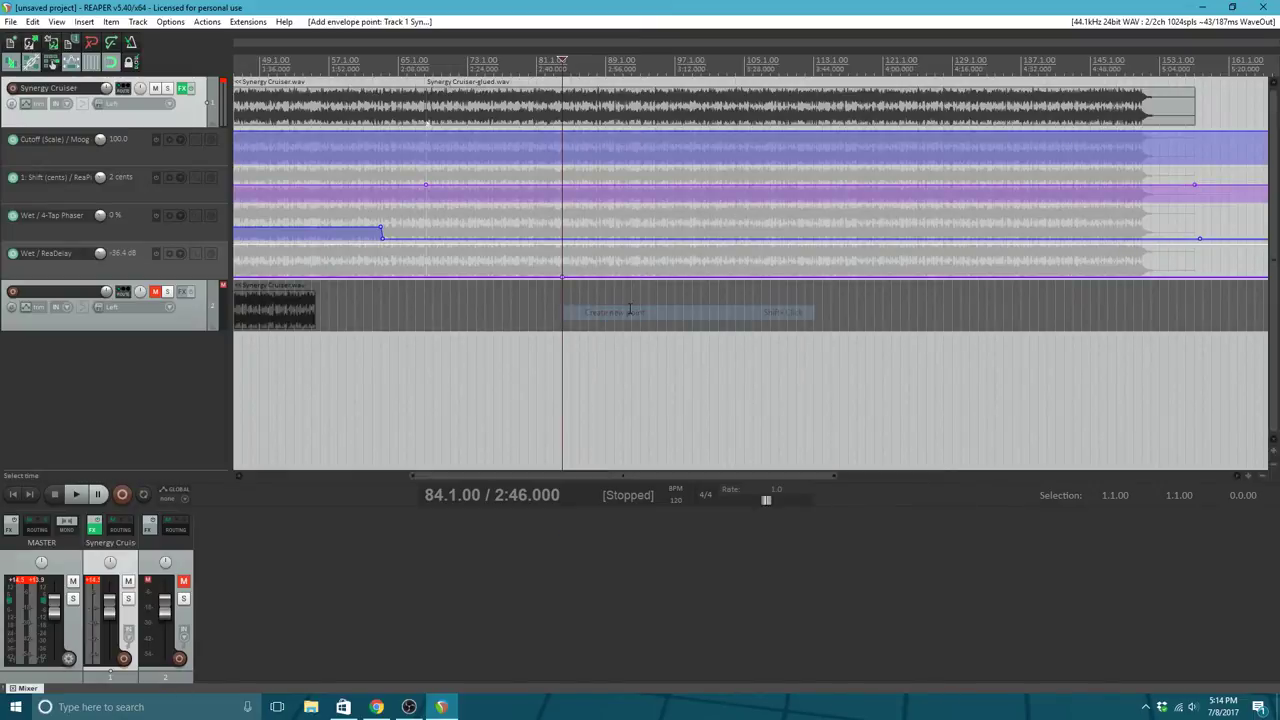
left_click(741, 277)
right_click(744, 276)
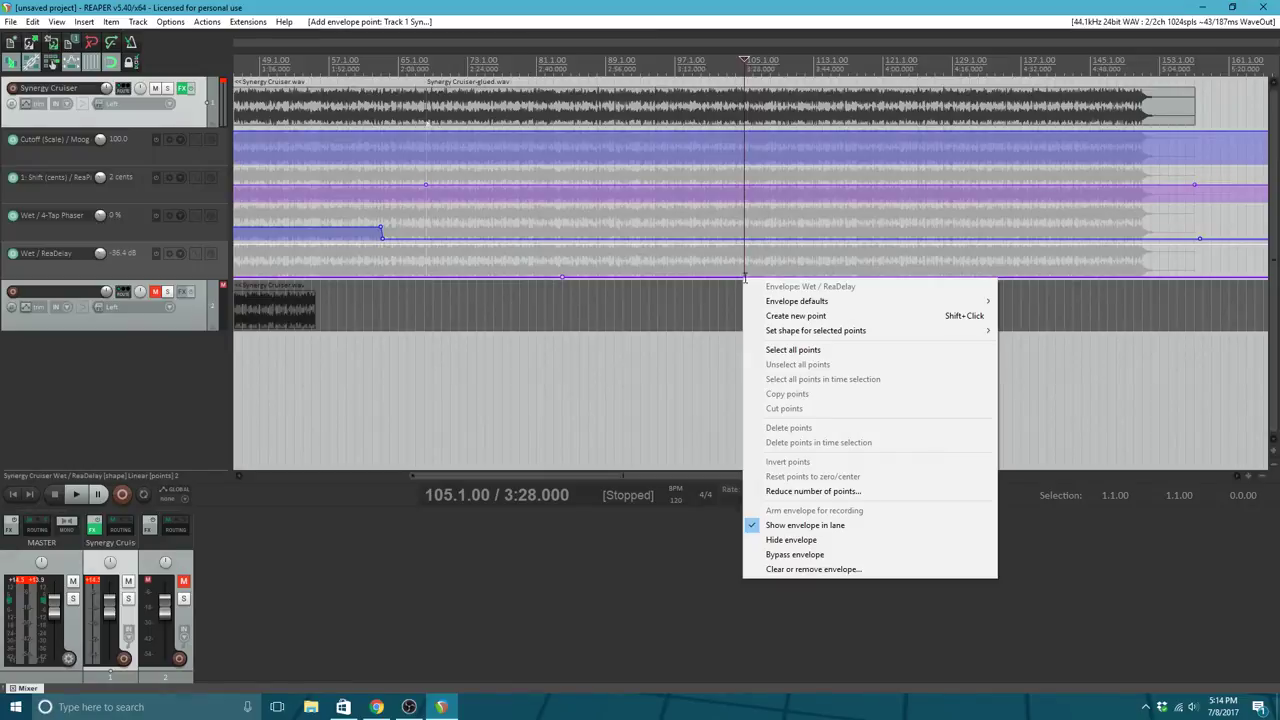
left_click(741, 277)
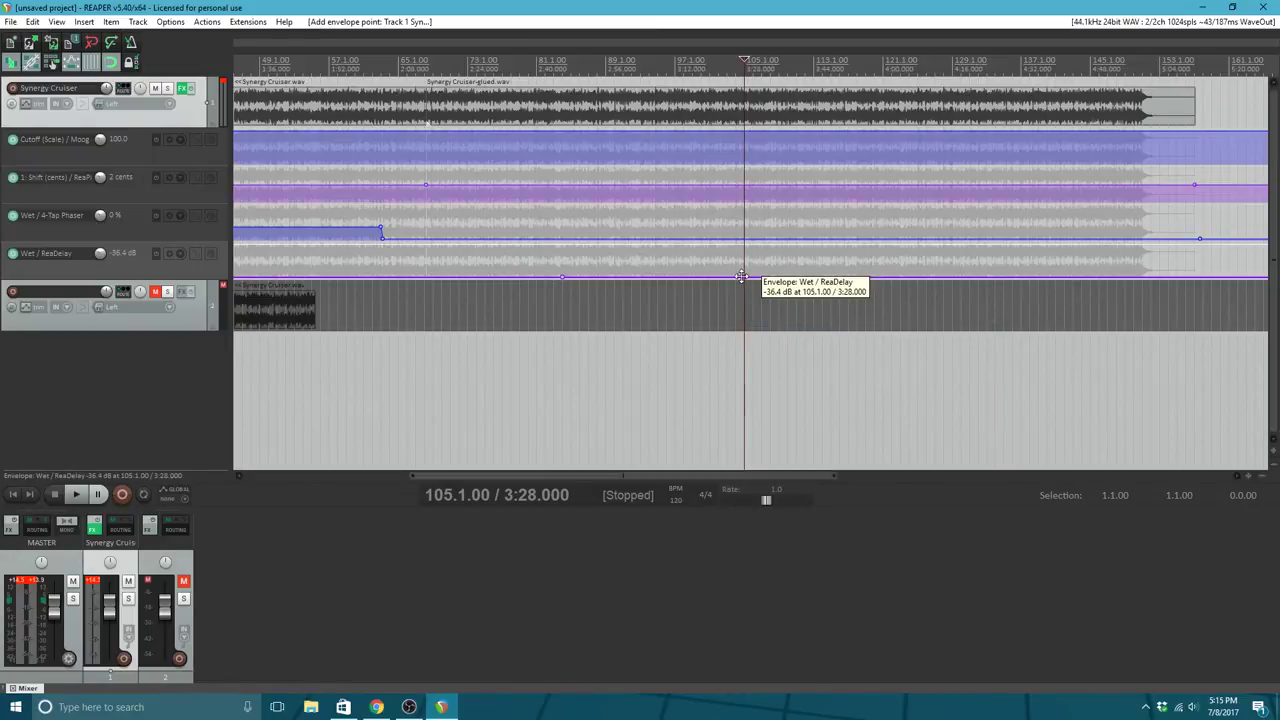
left_click_drag(741, 277, 745, 240)
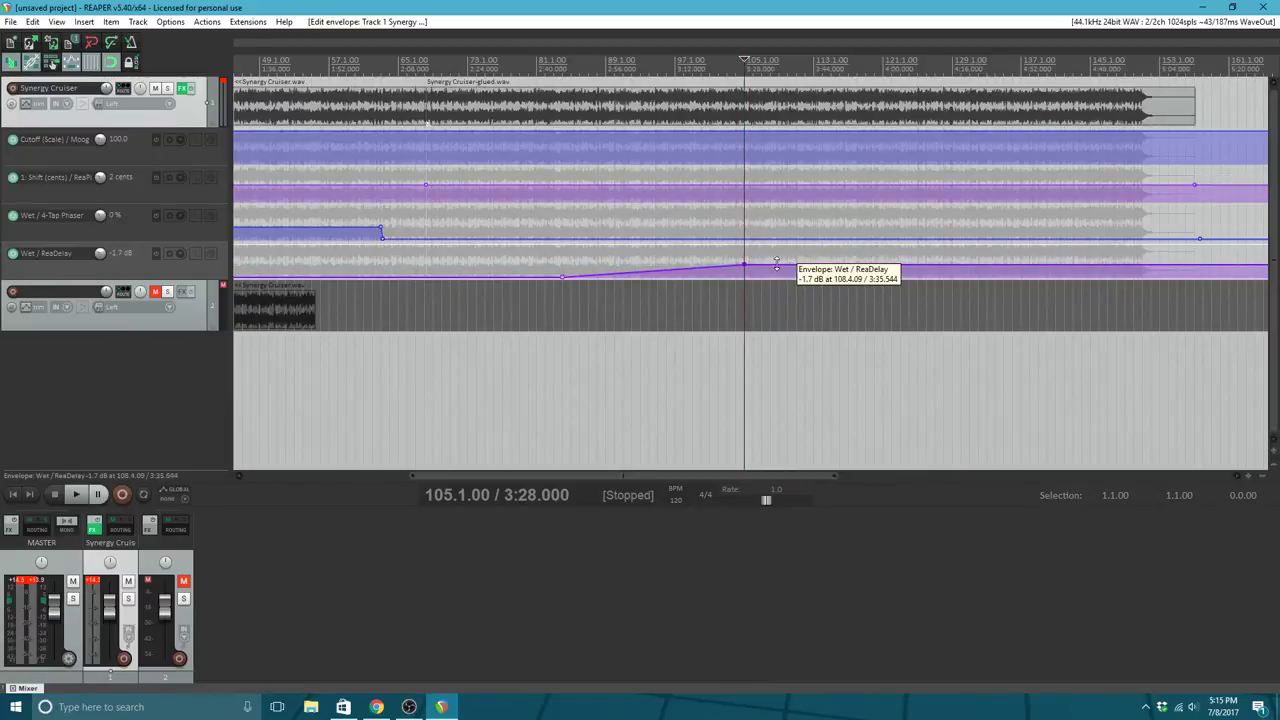
Step: Add a ReaDelay Wet envelope point just after the 105.1.00 peak and lower it to the base of the lane
right_click(776, 265)
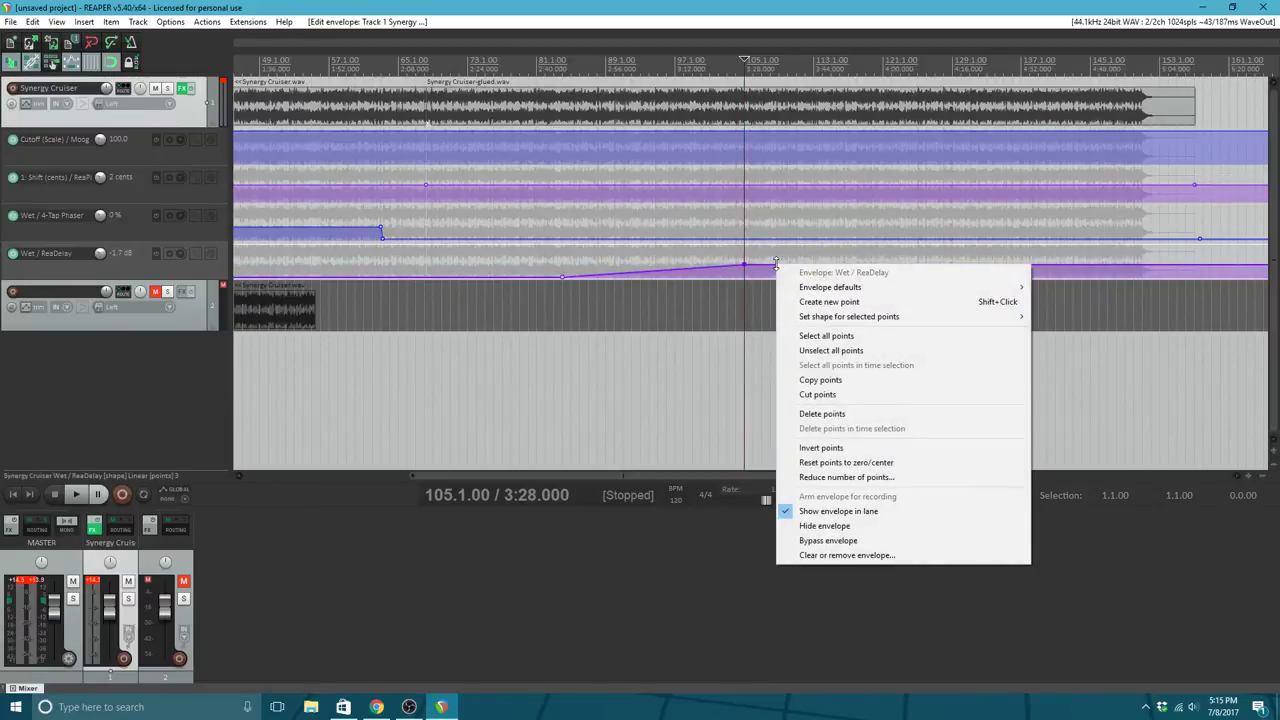
mouse_move(819, 281)
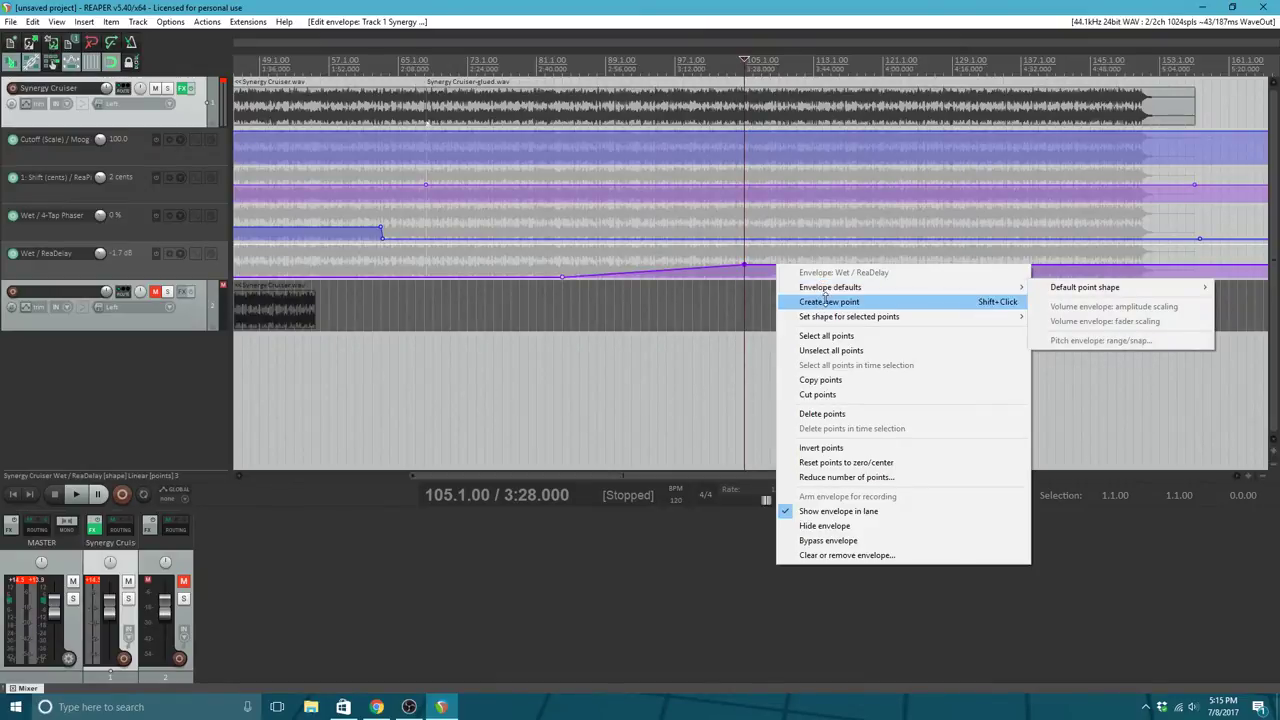
left_click(828, 302)
left_click_drag(776, 263, 746, 340)
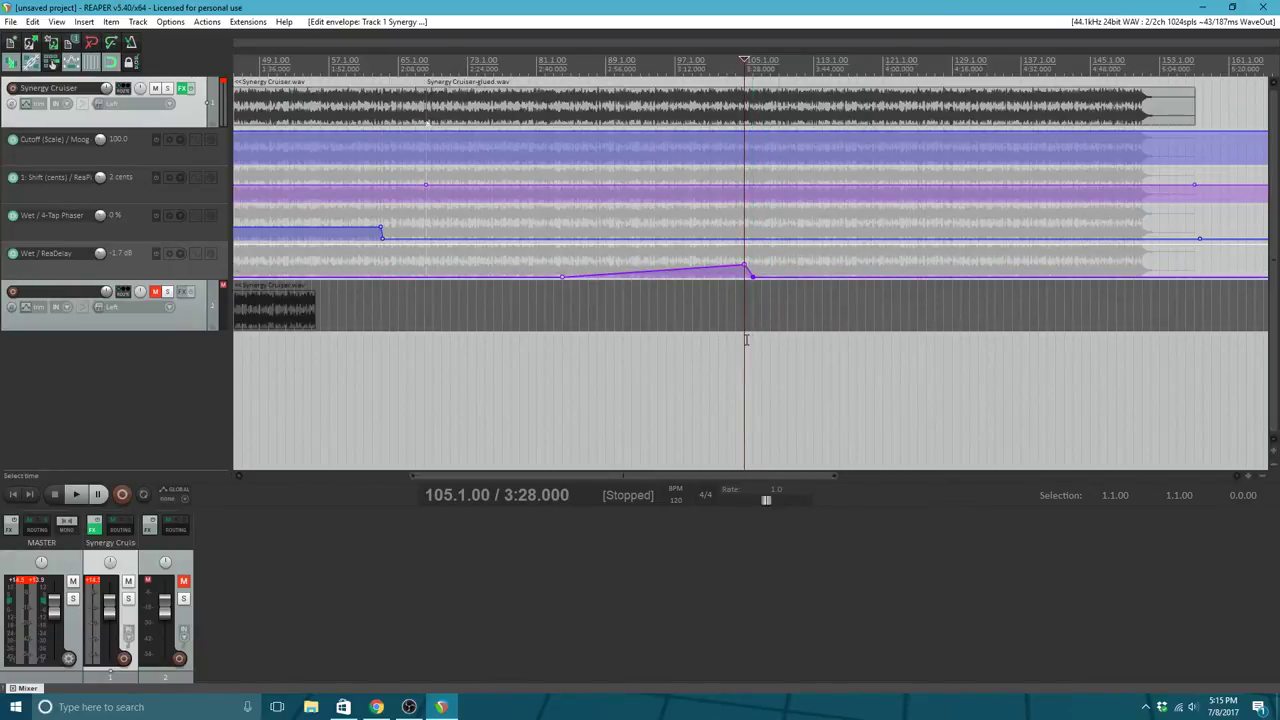
Step: Raise the ReaDelay Wet envelope peak to about +0.5 dB during playback from 83.1.00 and slightly lower the Synergy Cruiser track's volume
left_click(555, 268)
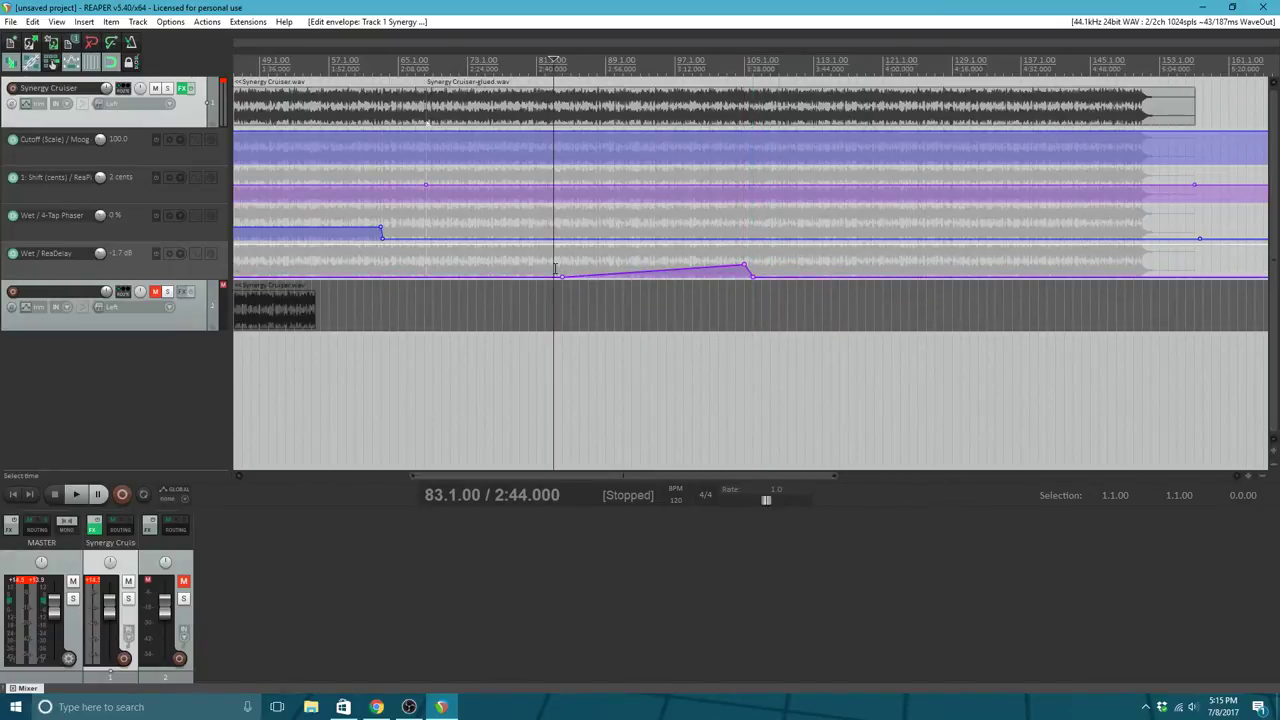
left_click(75, 495)
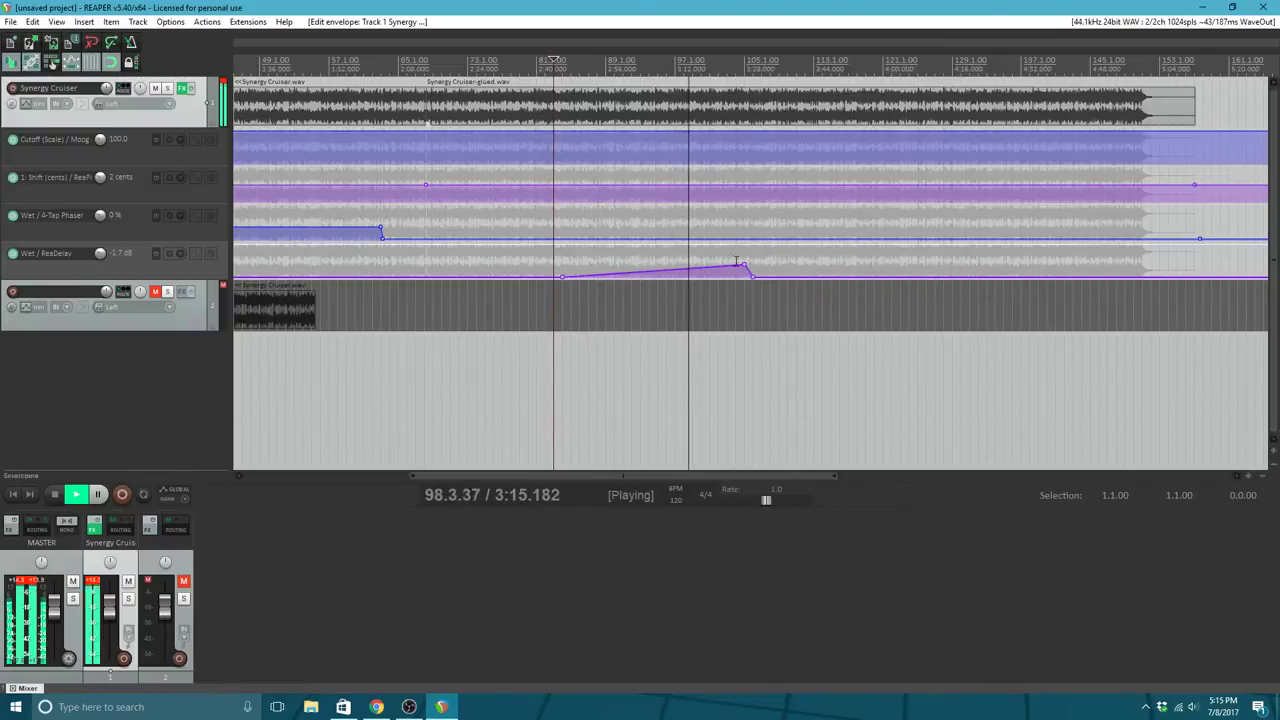
left_click_drag(741, 266, 743, 257)
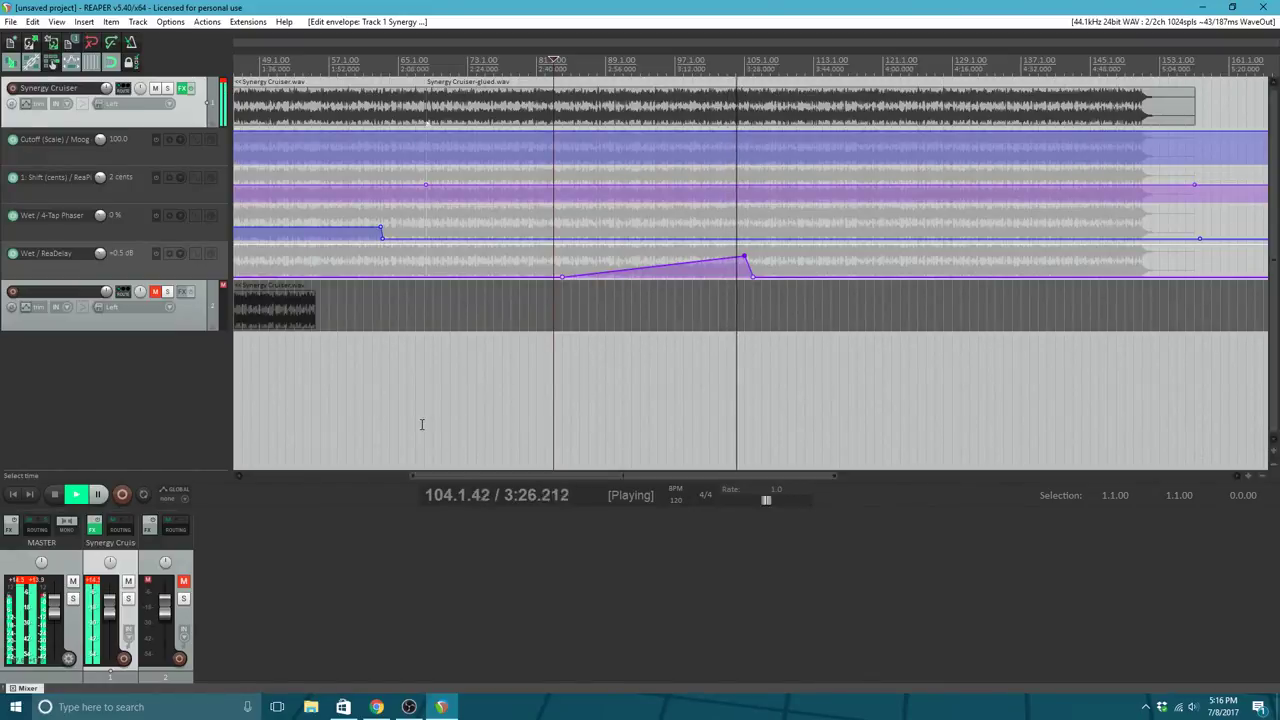
left_click_drag(109, 606, 110, 615)
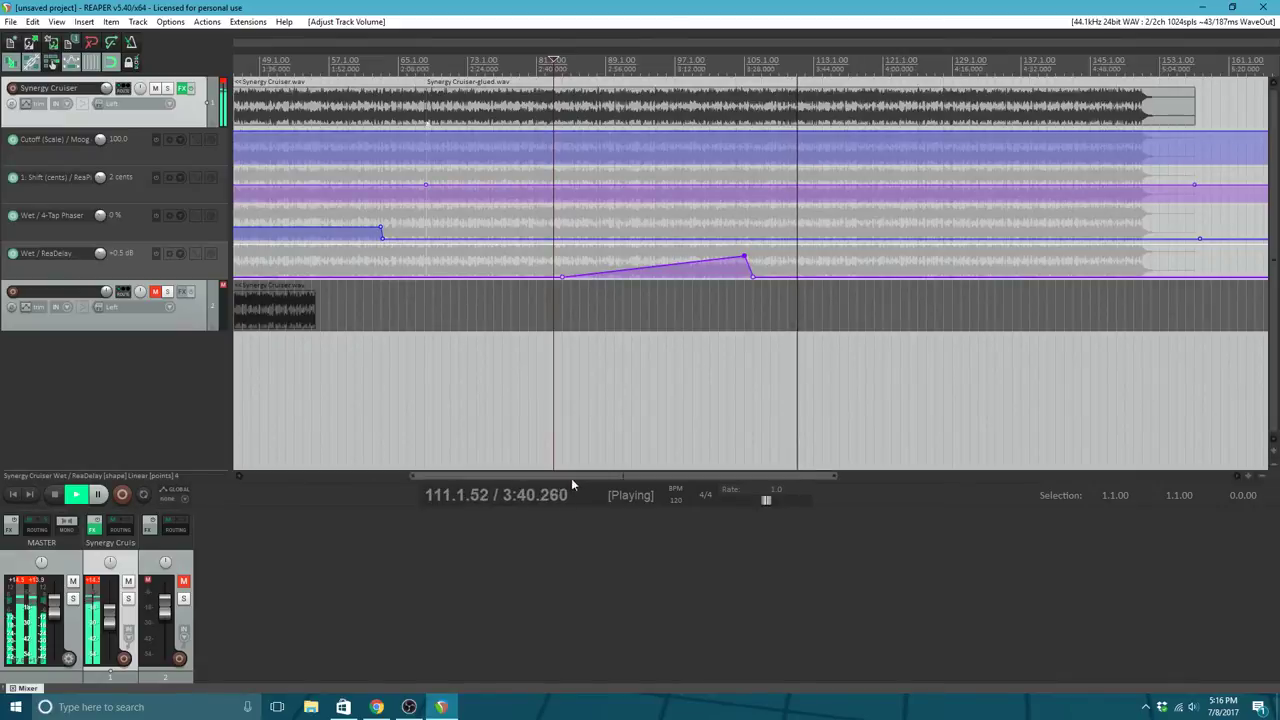
Step: Listen to the Synergy Cruiser track from 115.1.00 to about 119.3.90 to find a cut point, and stop playback
left_click_drag(578, 476, 655, 474)
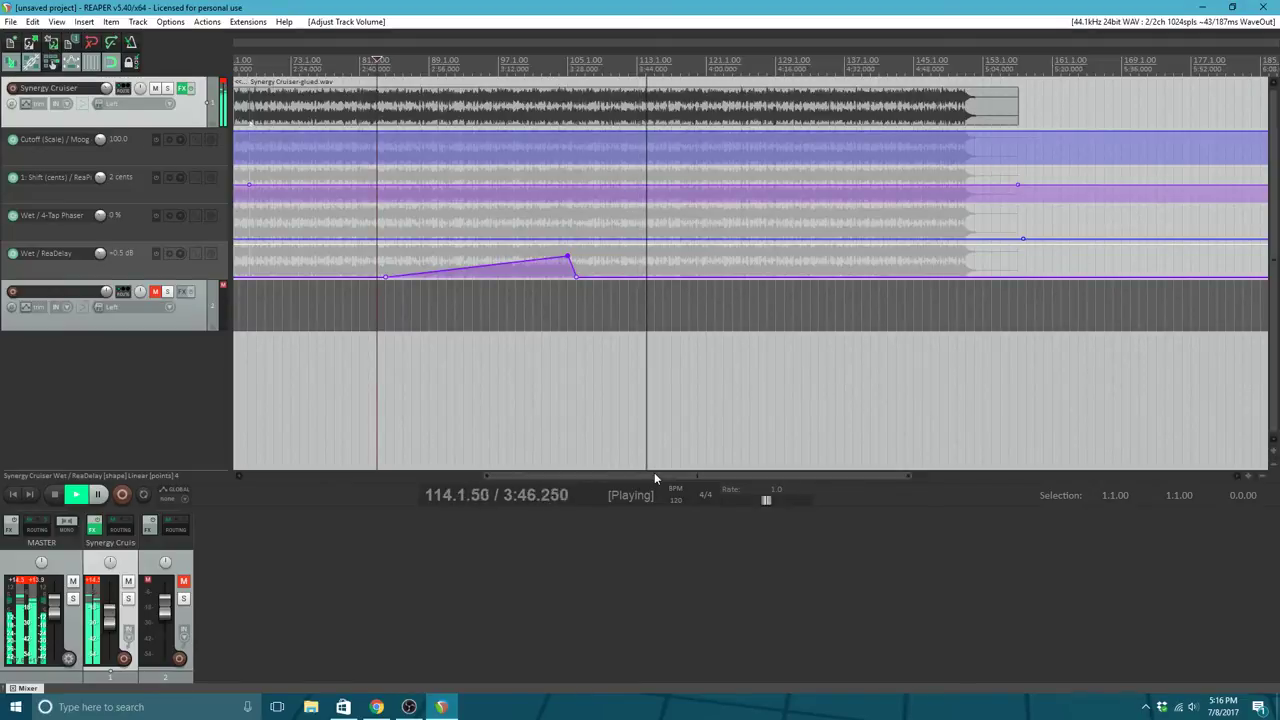
scroll(690, 340, "up", 2)
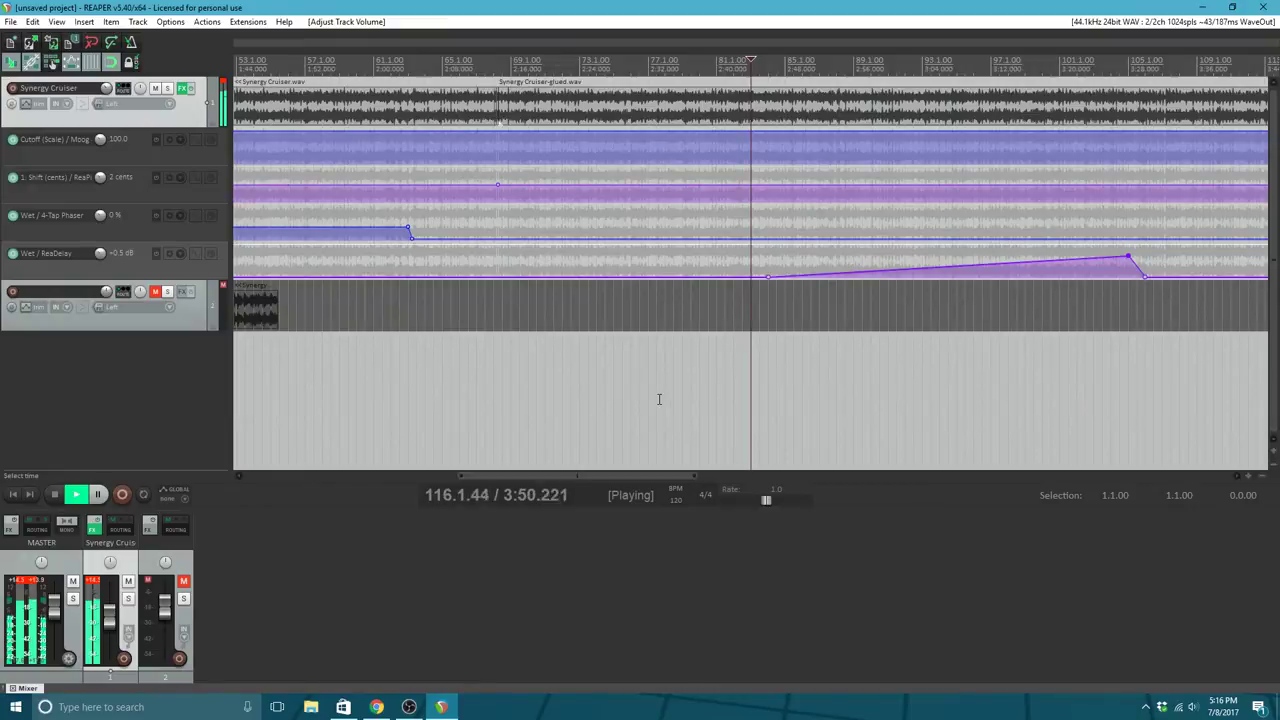
left_click_drag(646, 477, 820, 468)
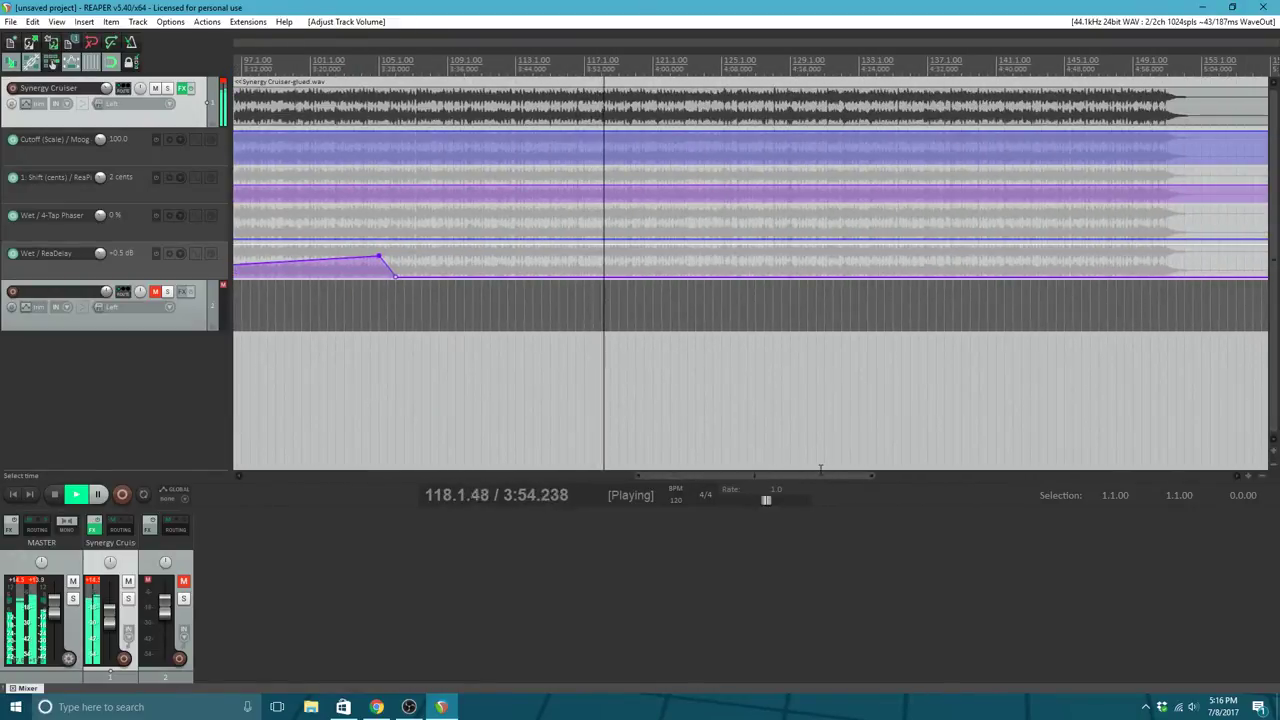
left_click(620, 110)
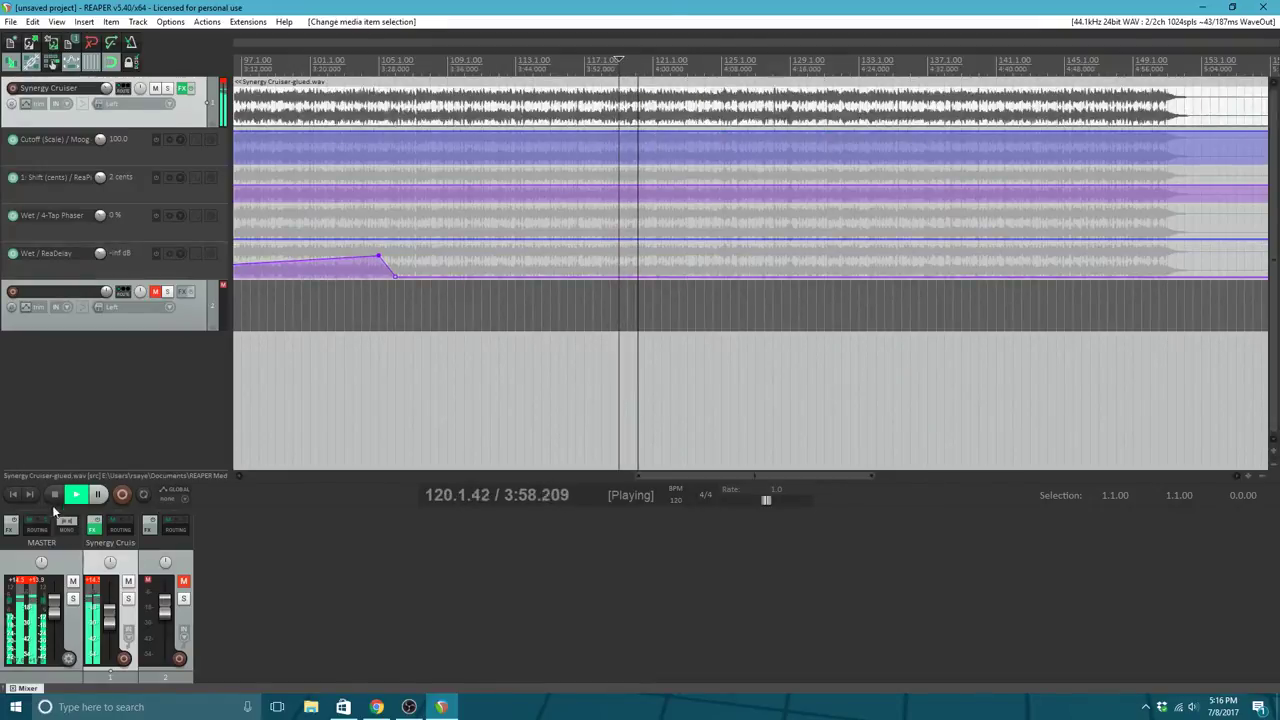
left_click(54, 494)
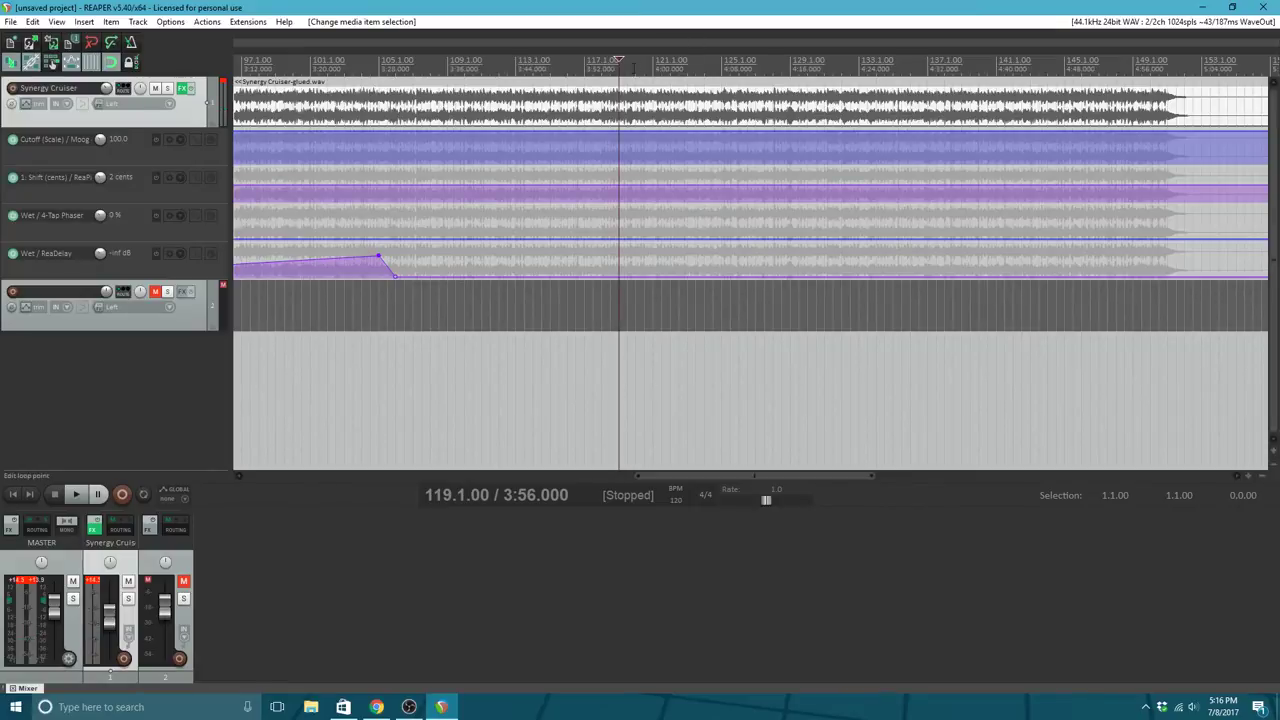
scroll(625, 137, "up", 5)
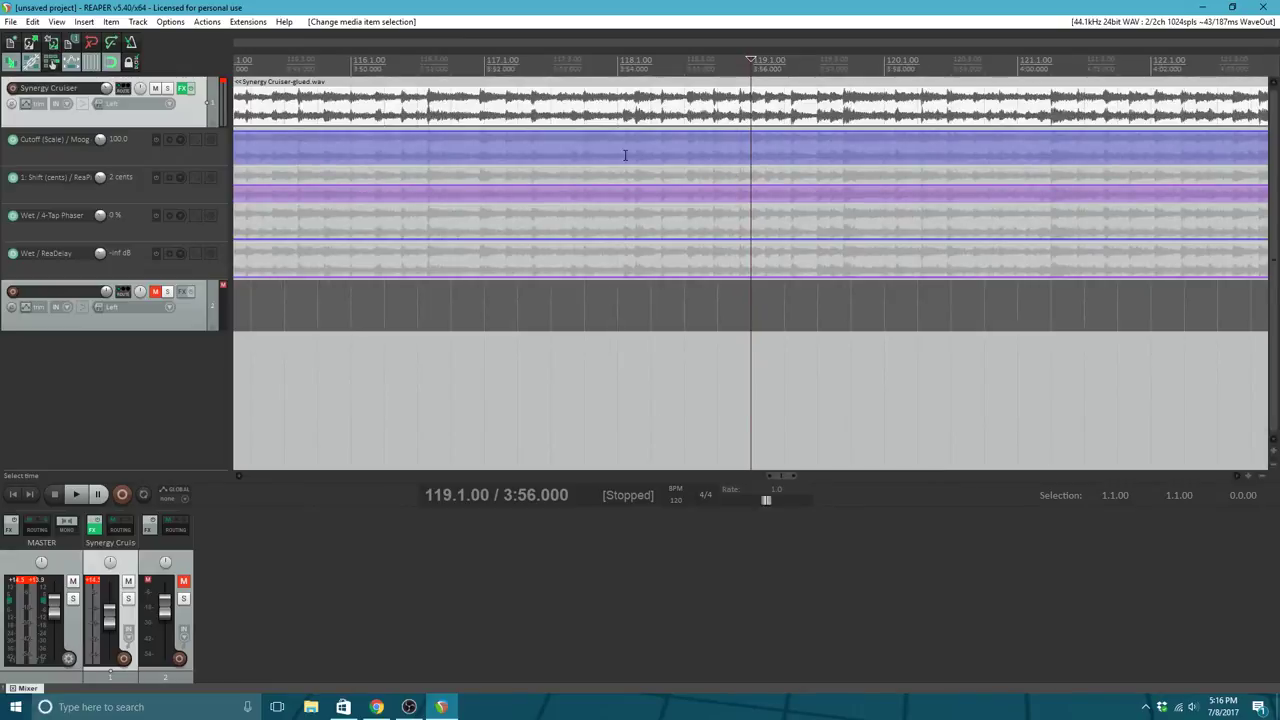
scroll(625, 153, "down", 1)
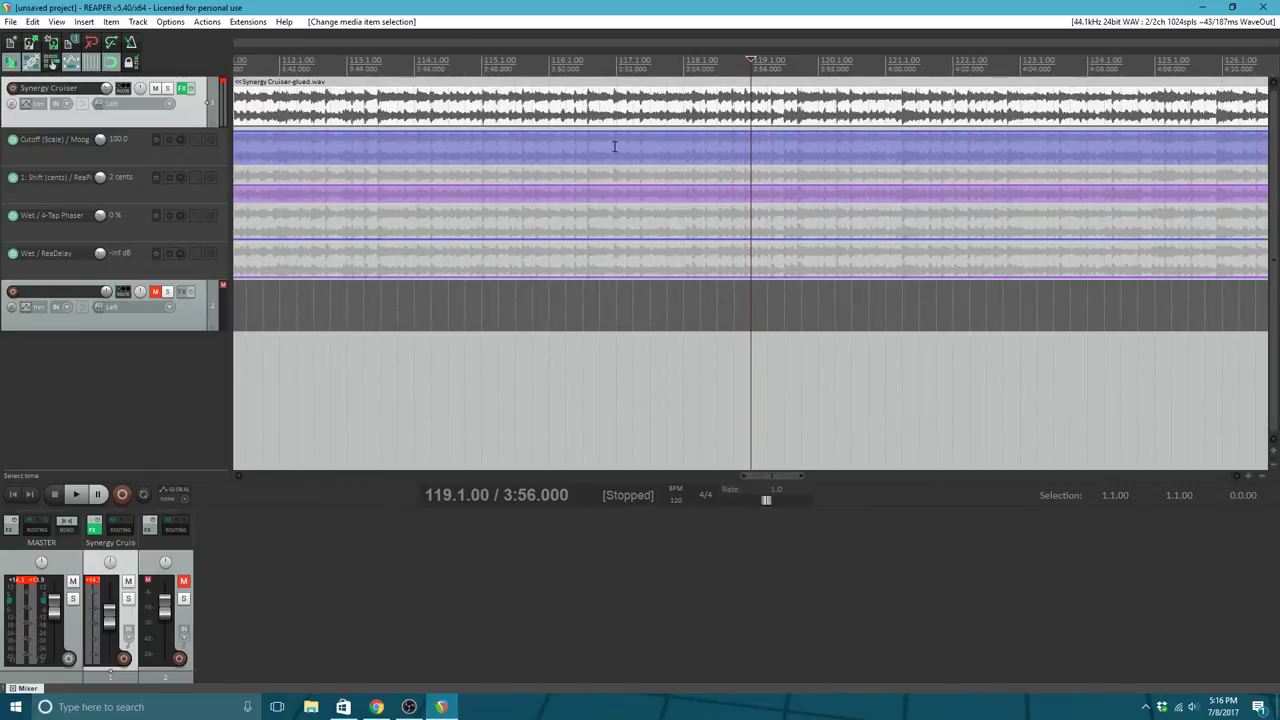
left_click(483, 82)
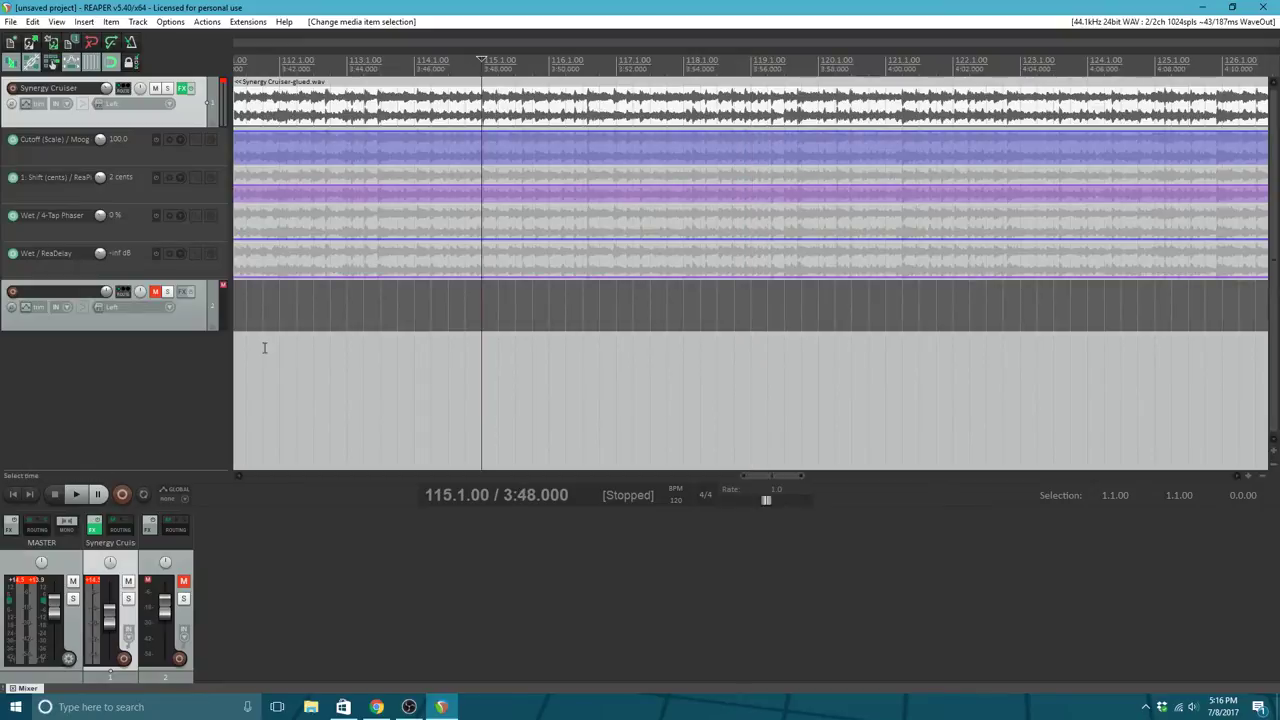
left_click(76, 494)
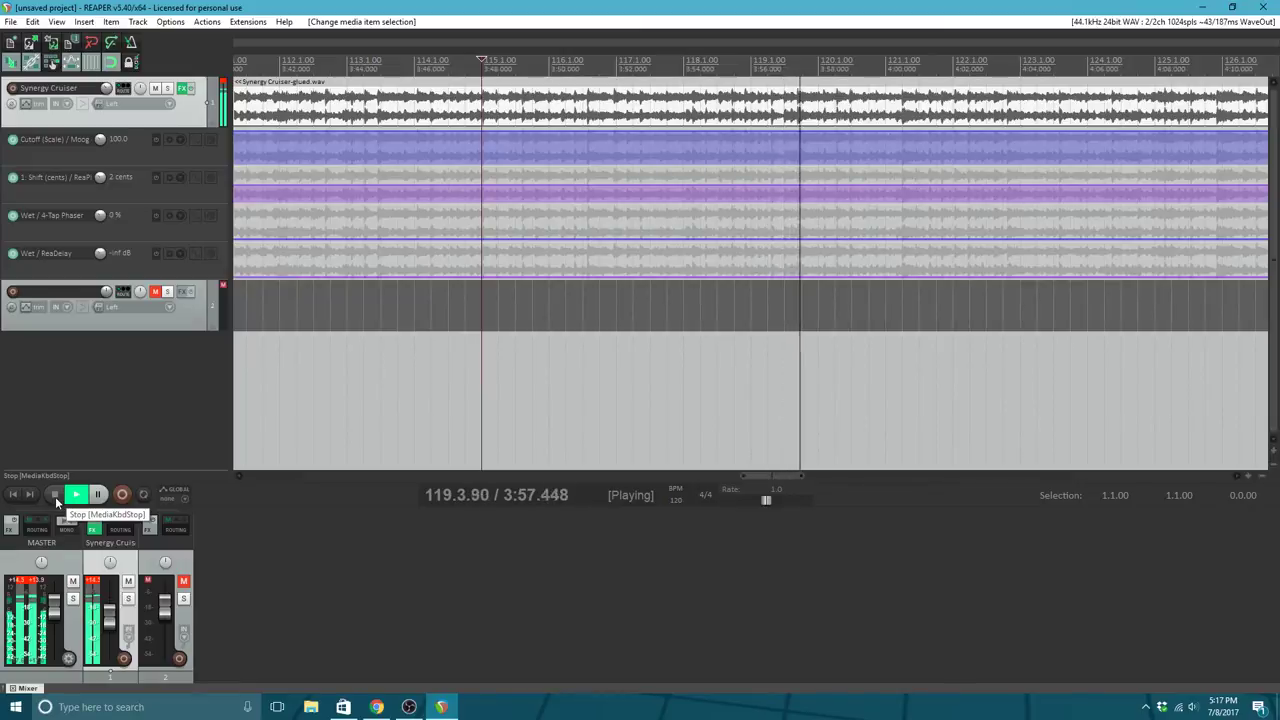
left_click(55, 496)
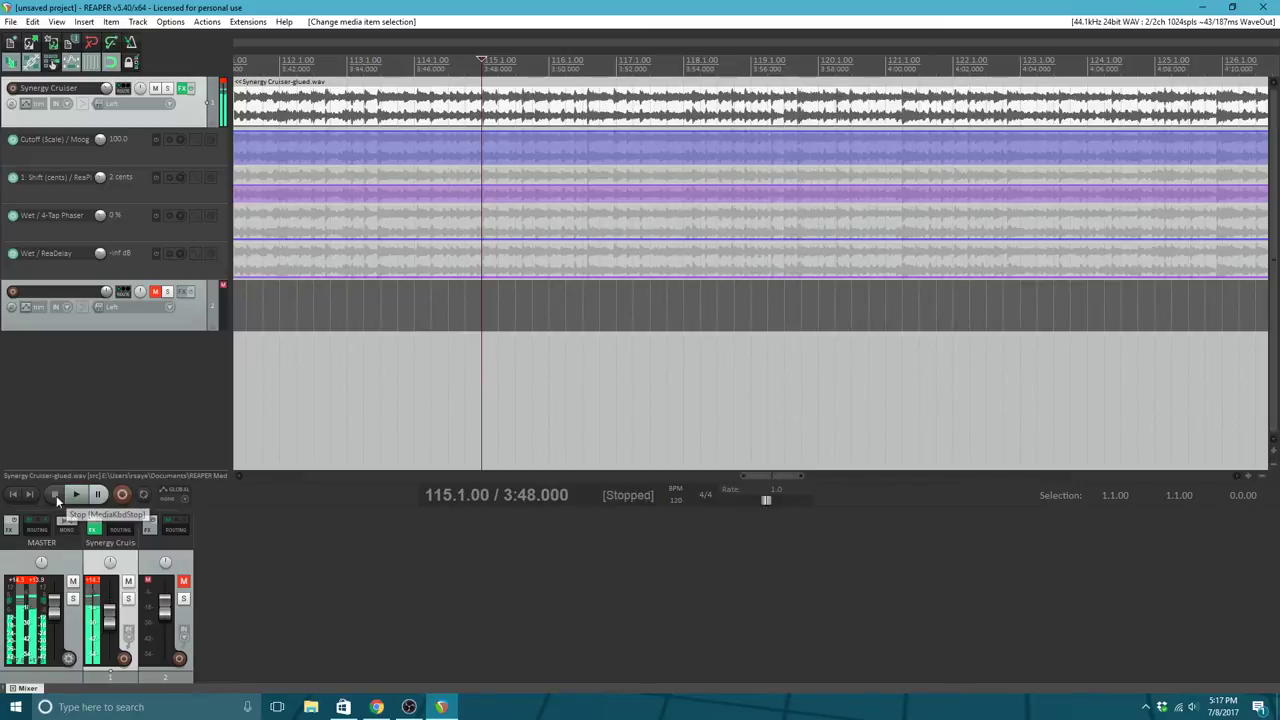
Step: Split the Synergy Cruiser-glued item at 119.3.77, just before the transient
left_click(800, 100)
scroll(785, 110, "up", 8)
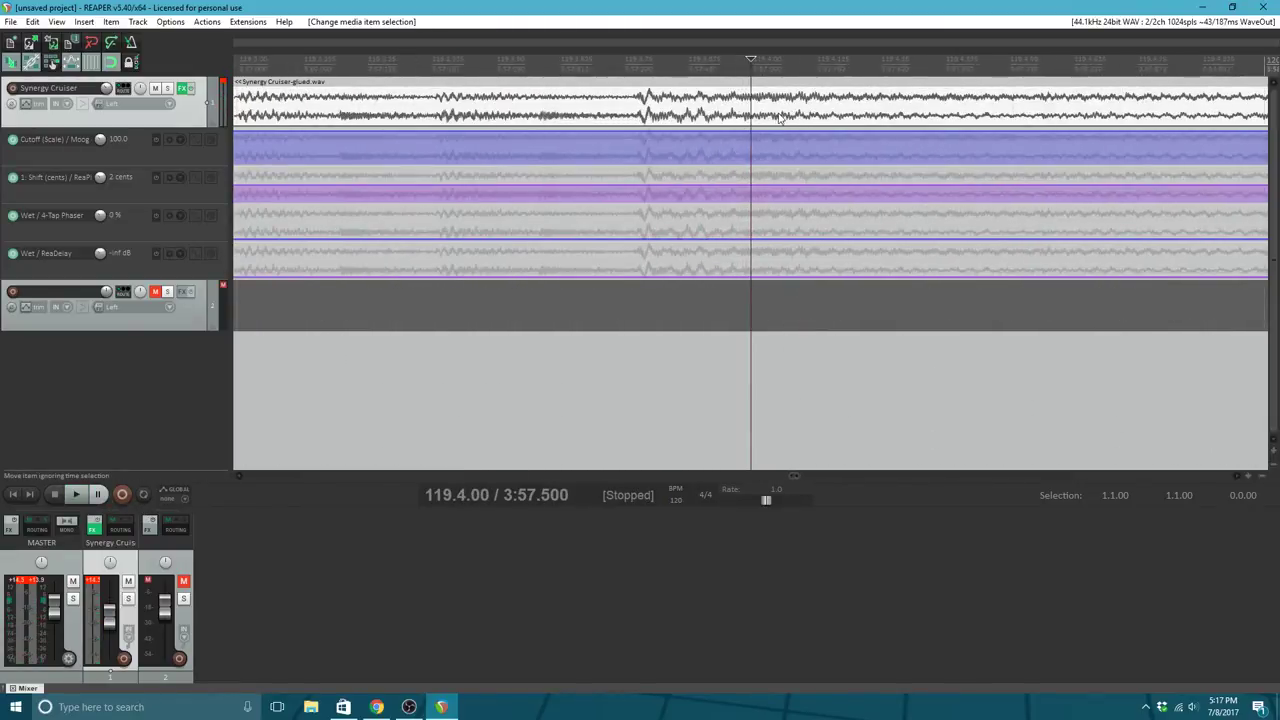
scroll(770, 119, "up", 4)
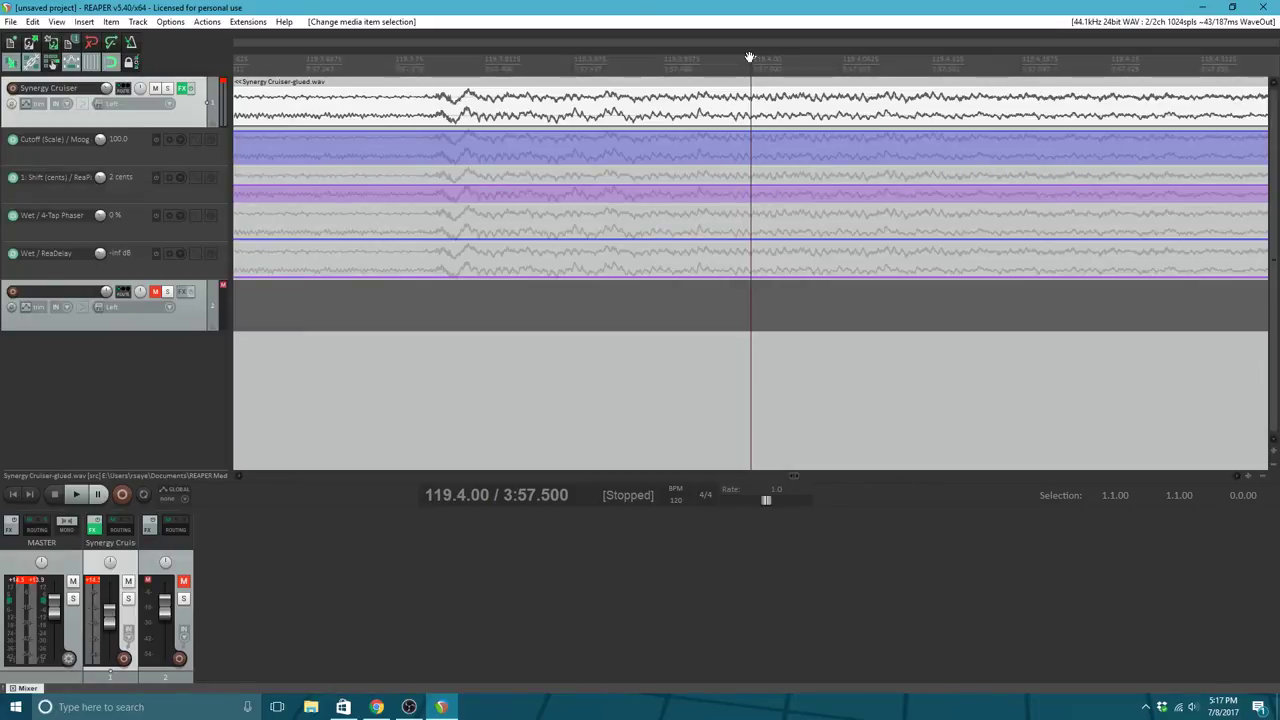
left_click(424, 104)
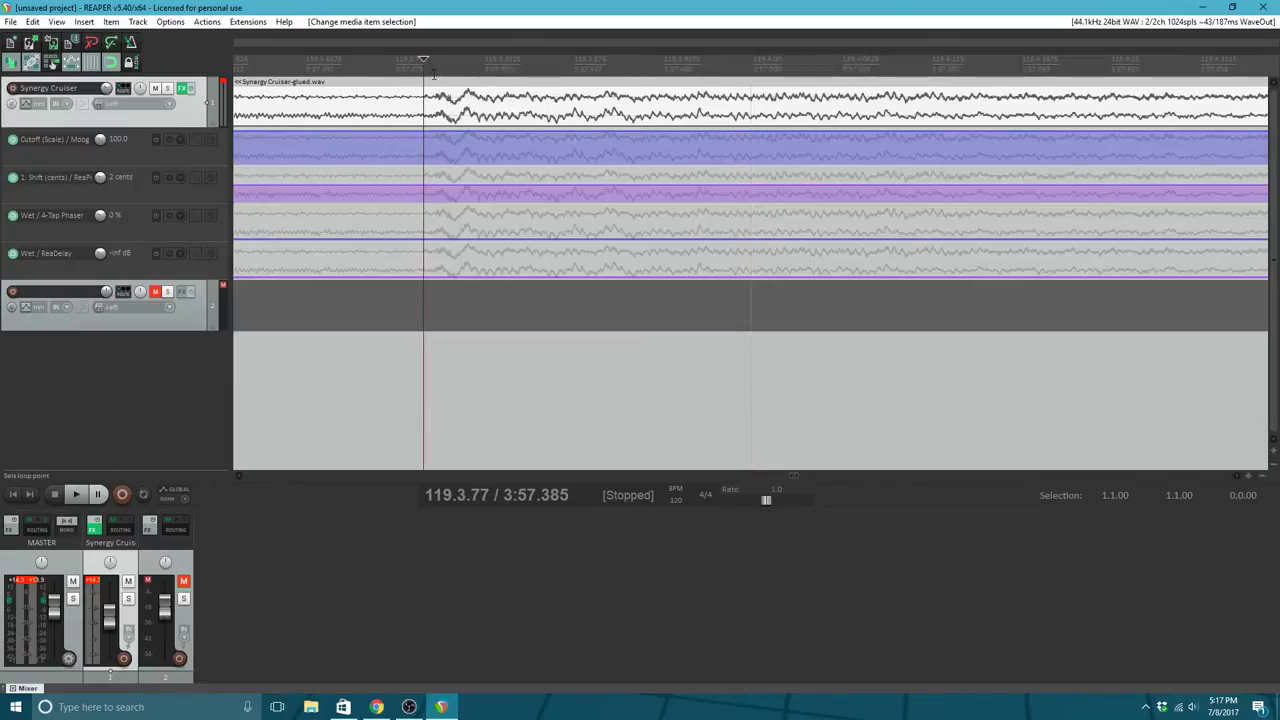
left_click_drag(423, 58, 424, 58)
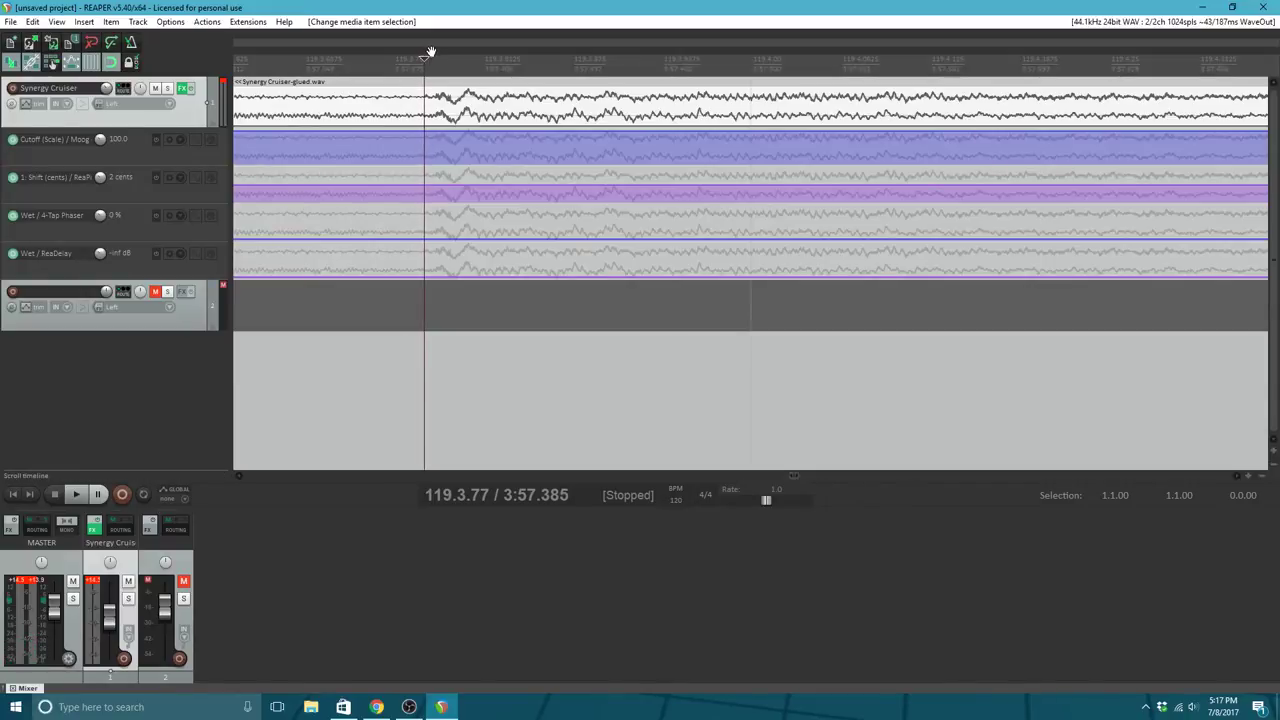
scroll(458, 107, "up", 2)
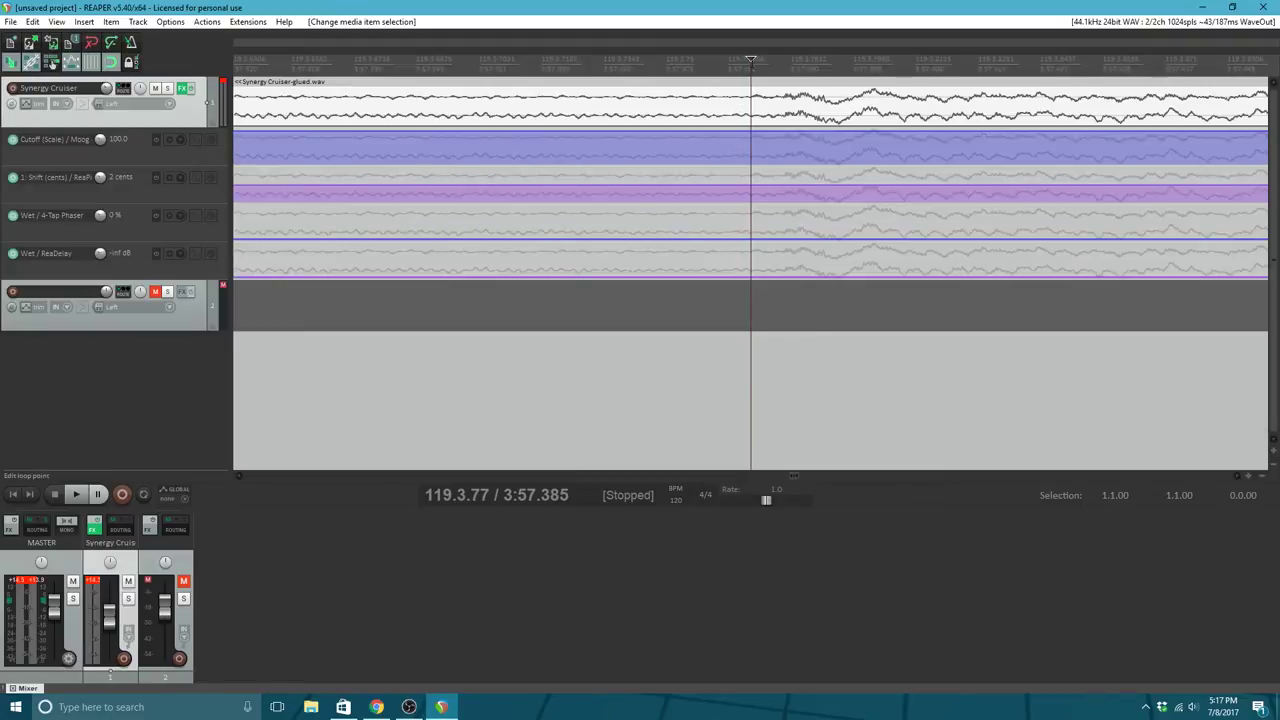
right_click(751, 60)
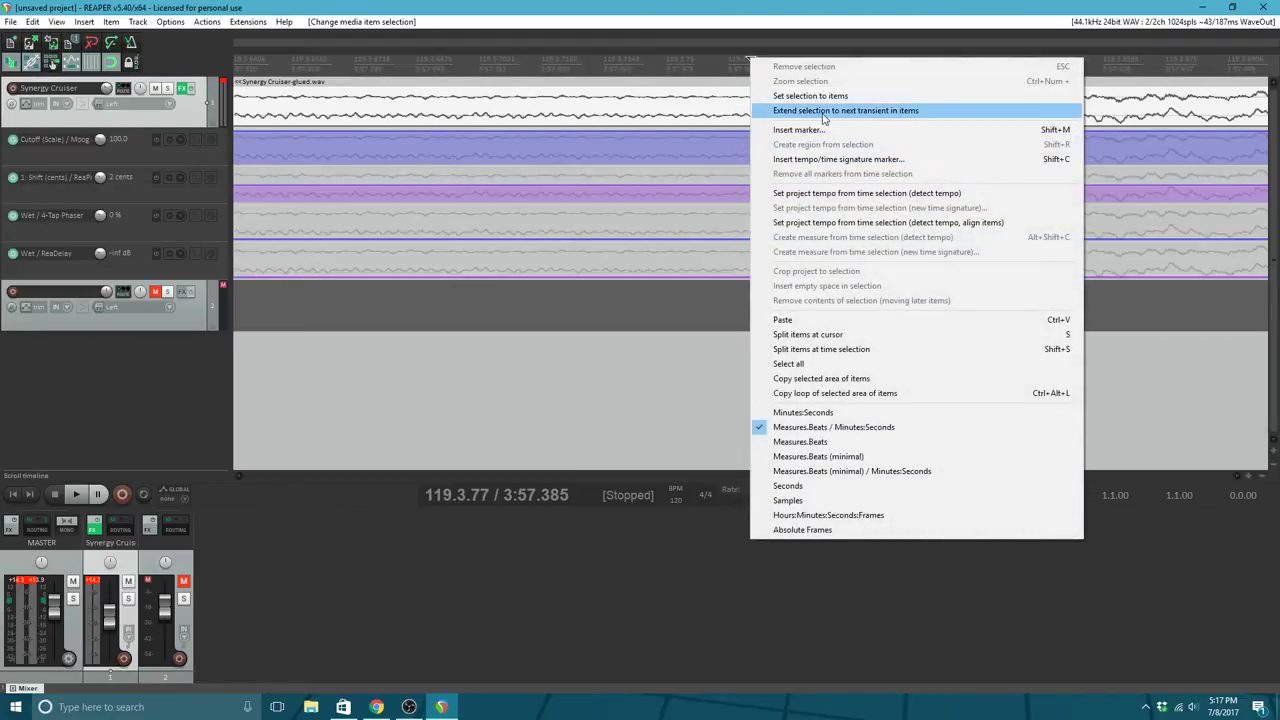
left_click(808, 334)
Step: Listen to the passage after the ReaDelay ramp from 106.2.00 to find an earlier cut point, and stop playback
scroll(643, 297, "down", 10)
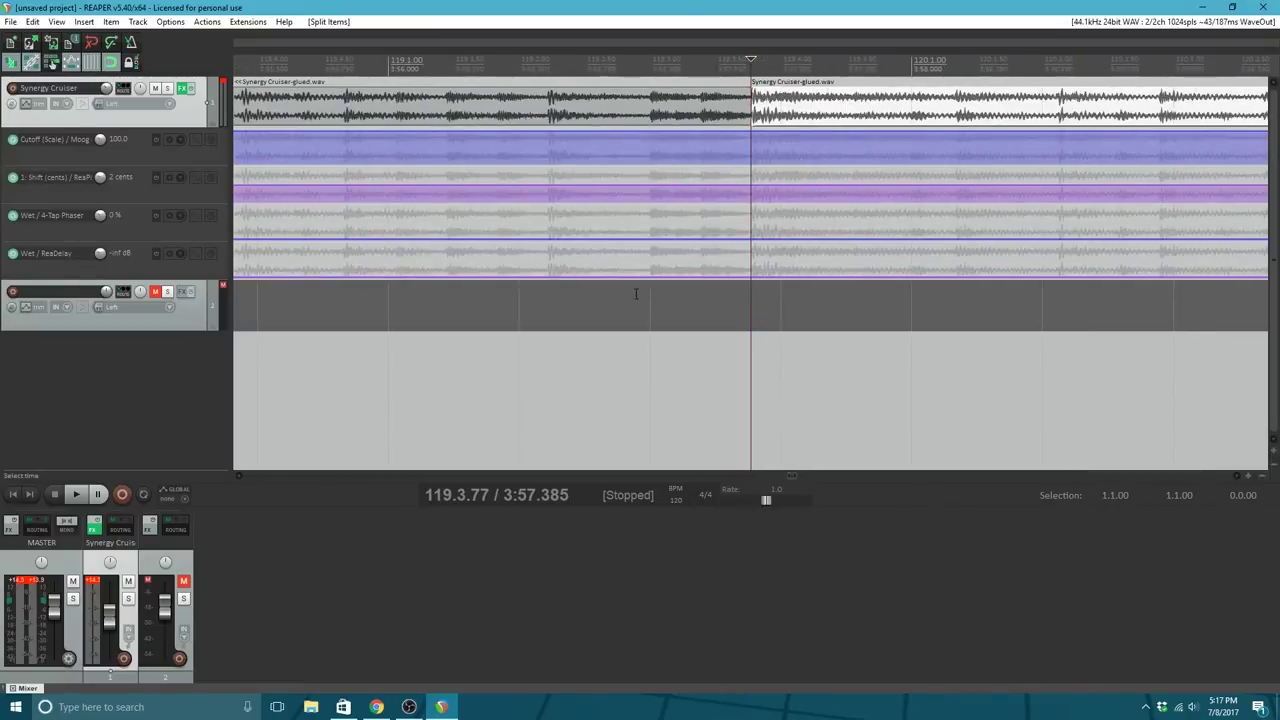
scroll(634, 291, "down", 3)
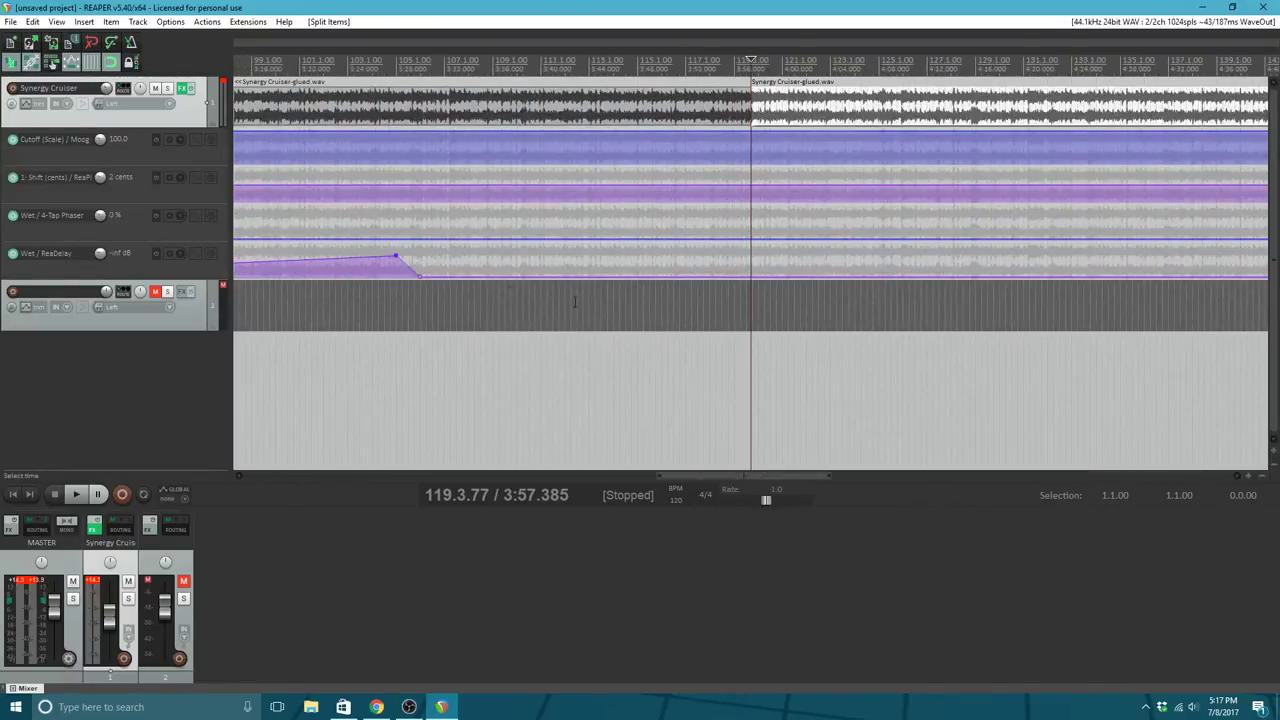
left_click(403, 400)
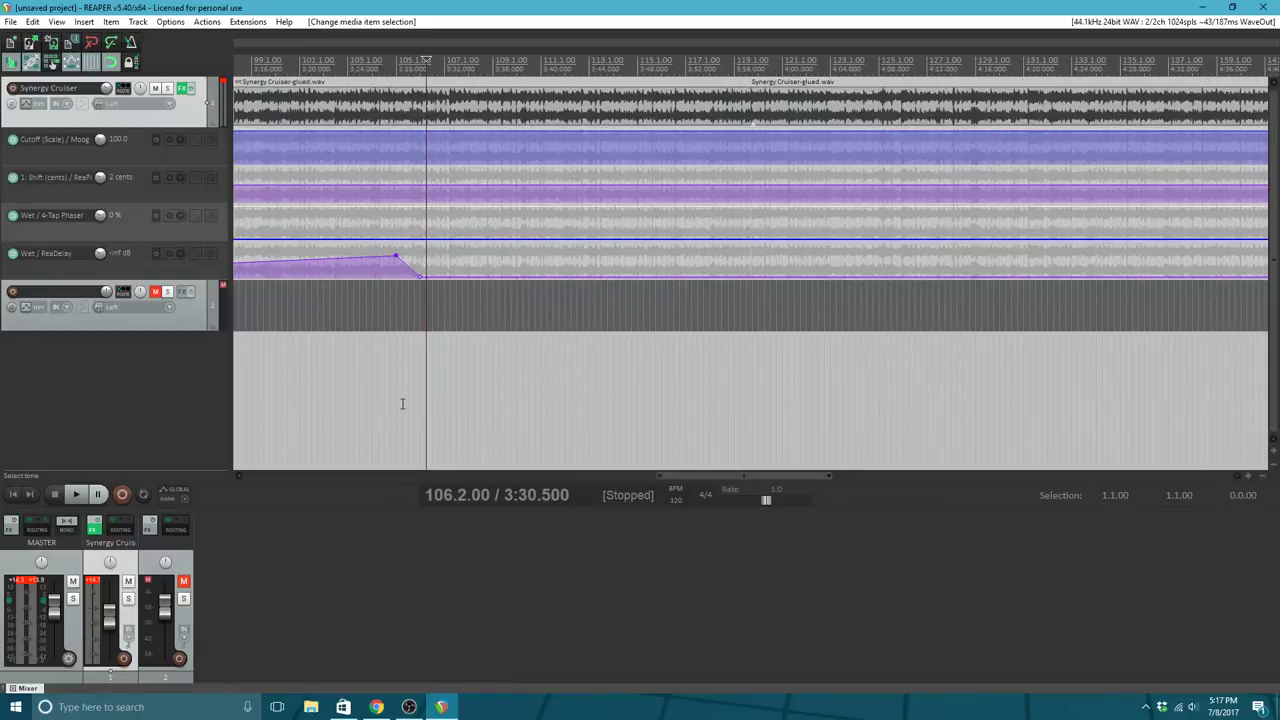
left_click(77, 495)
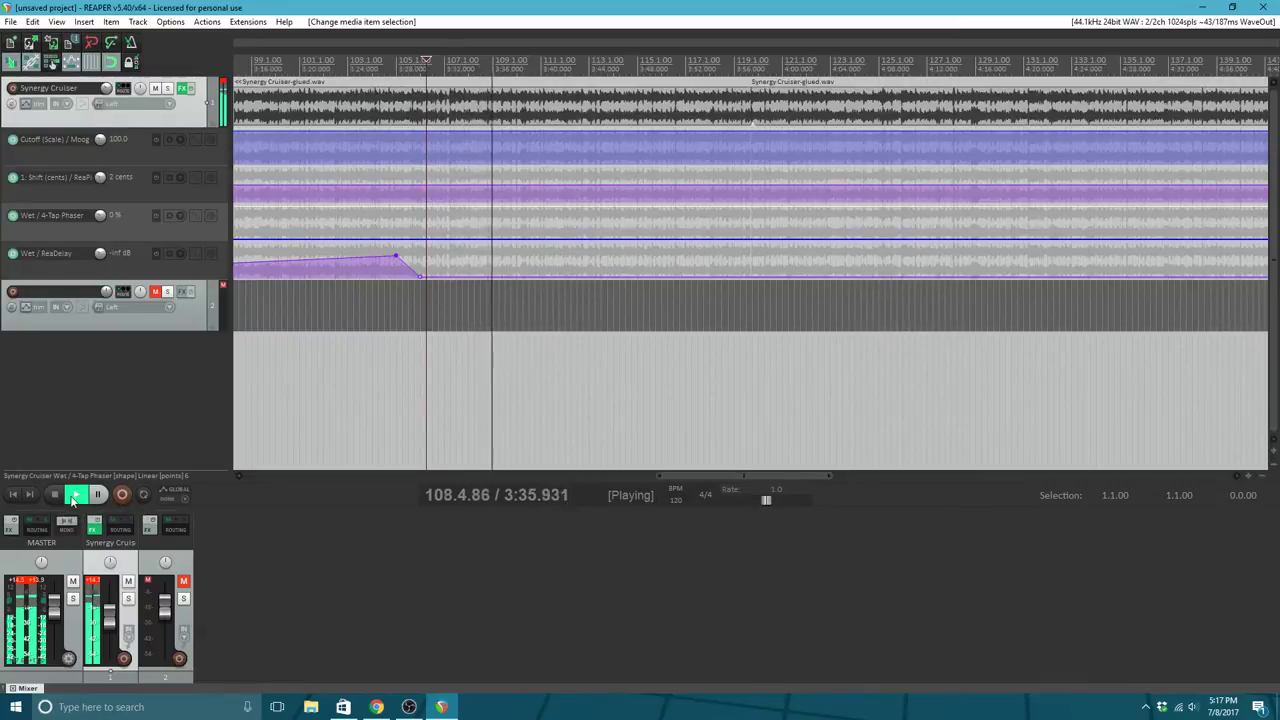
left_click(74, 496)
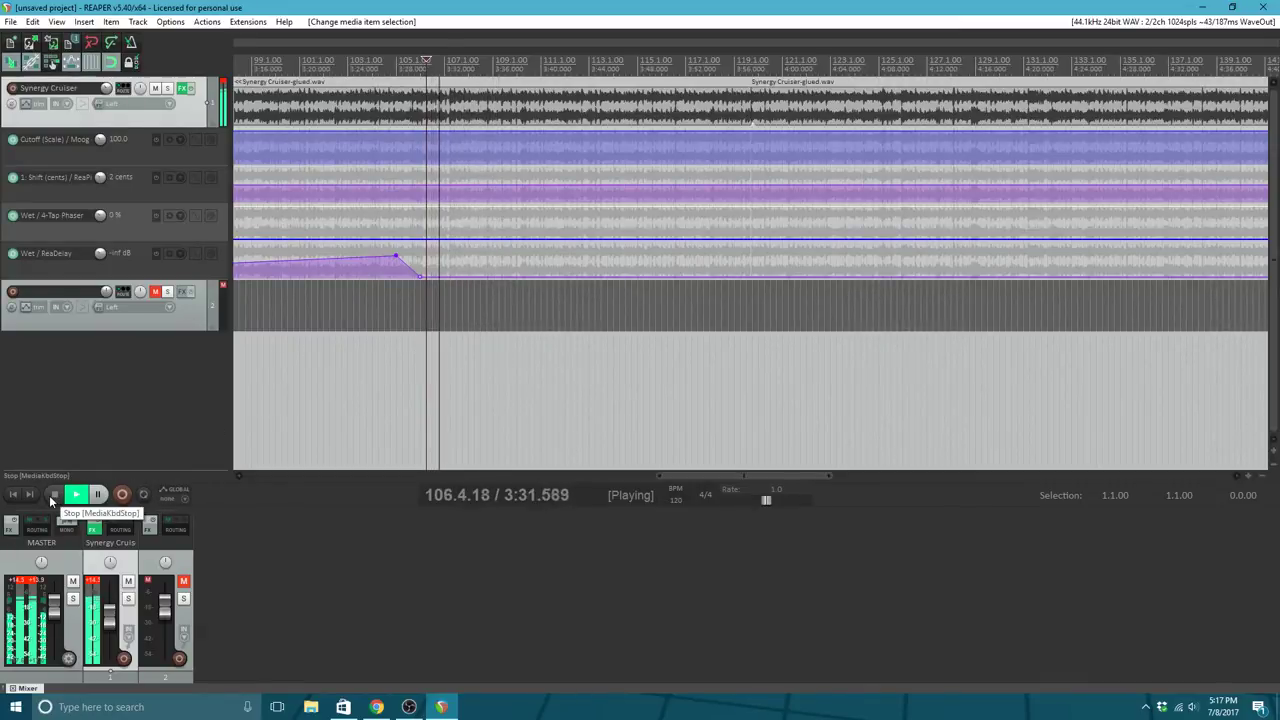
left_click(49, 495)
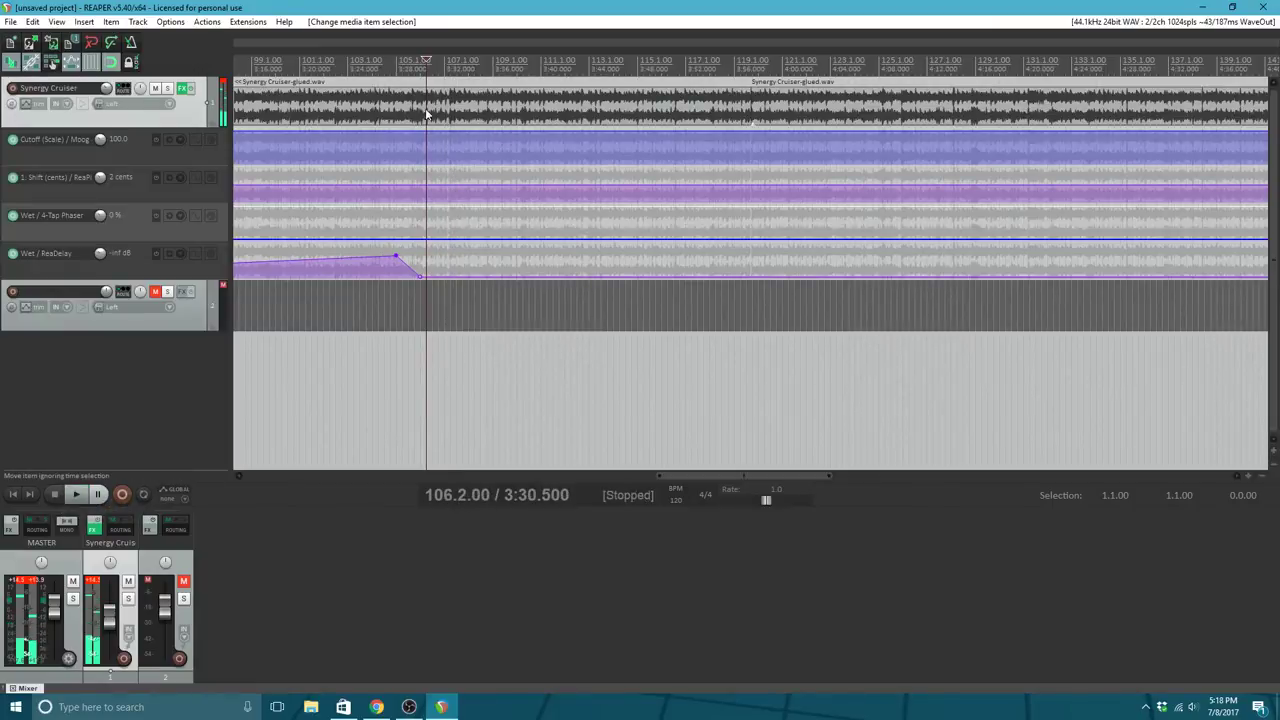
Step: Split the Synergy Cruiser-glued item just before the transient at 107.1.88
left_click(455, 105)
scroll(452, 105, "up", 8)
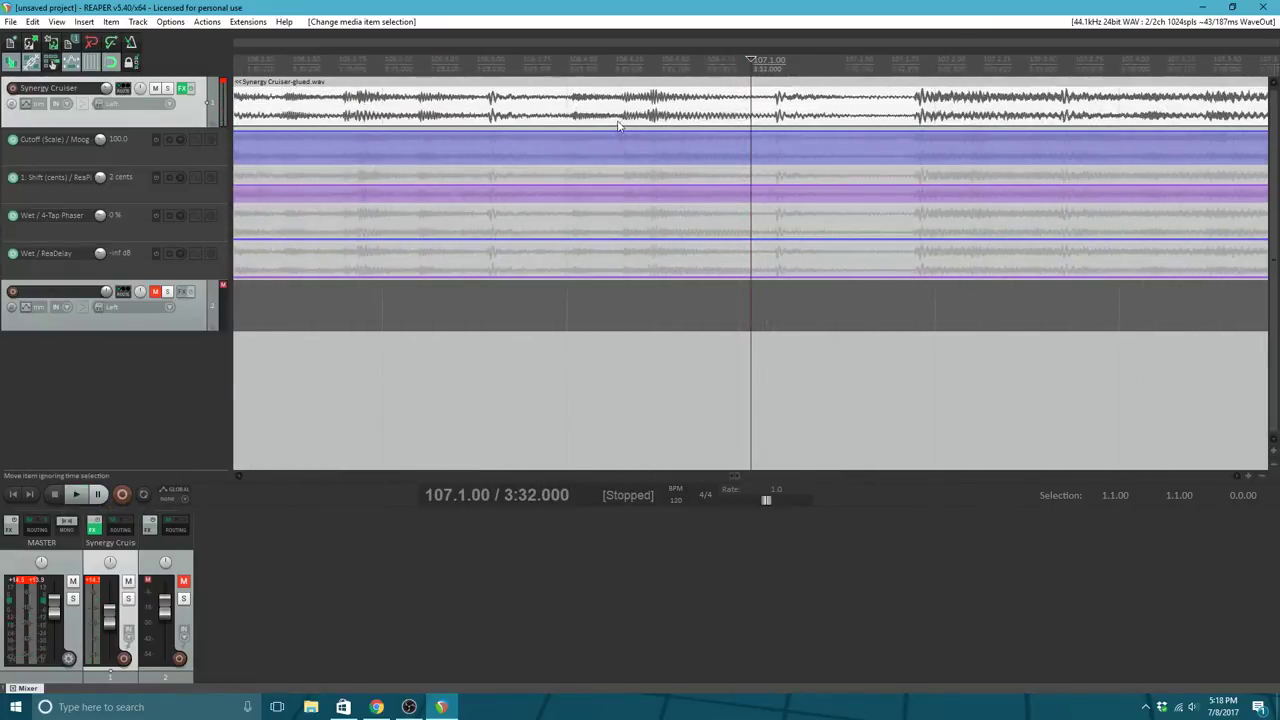
left_click(930, 106)
left_click_drag(931, 58, 911, 63)
scroll(917, 128, "up", 5)
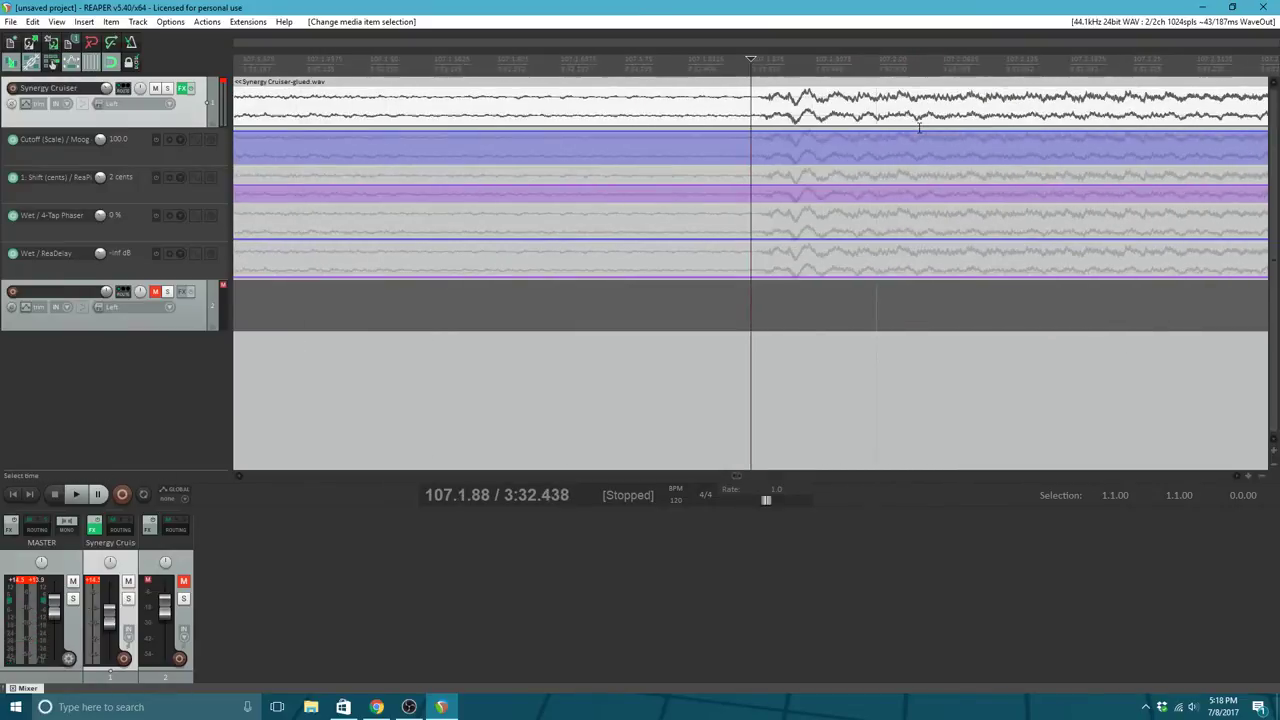
left_click_drag(751, 60, 757, 61)
right_click(757, 61)
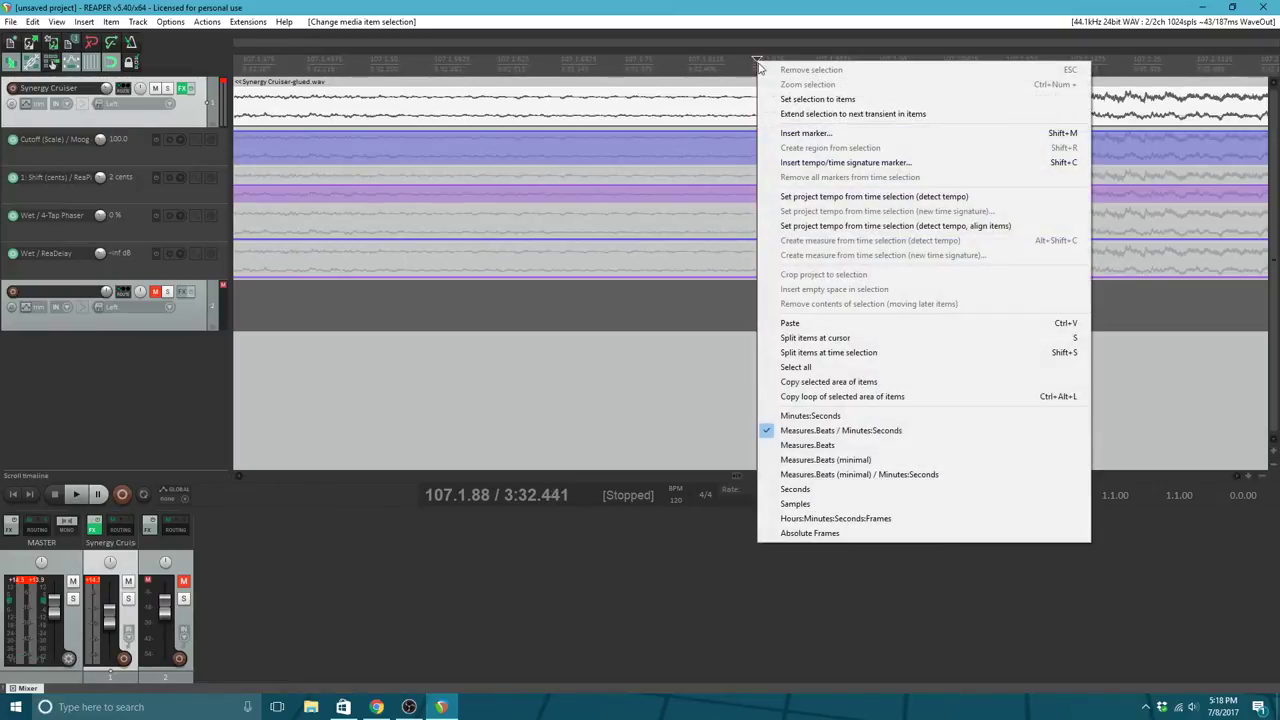
left_click(822, 341)
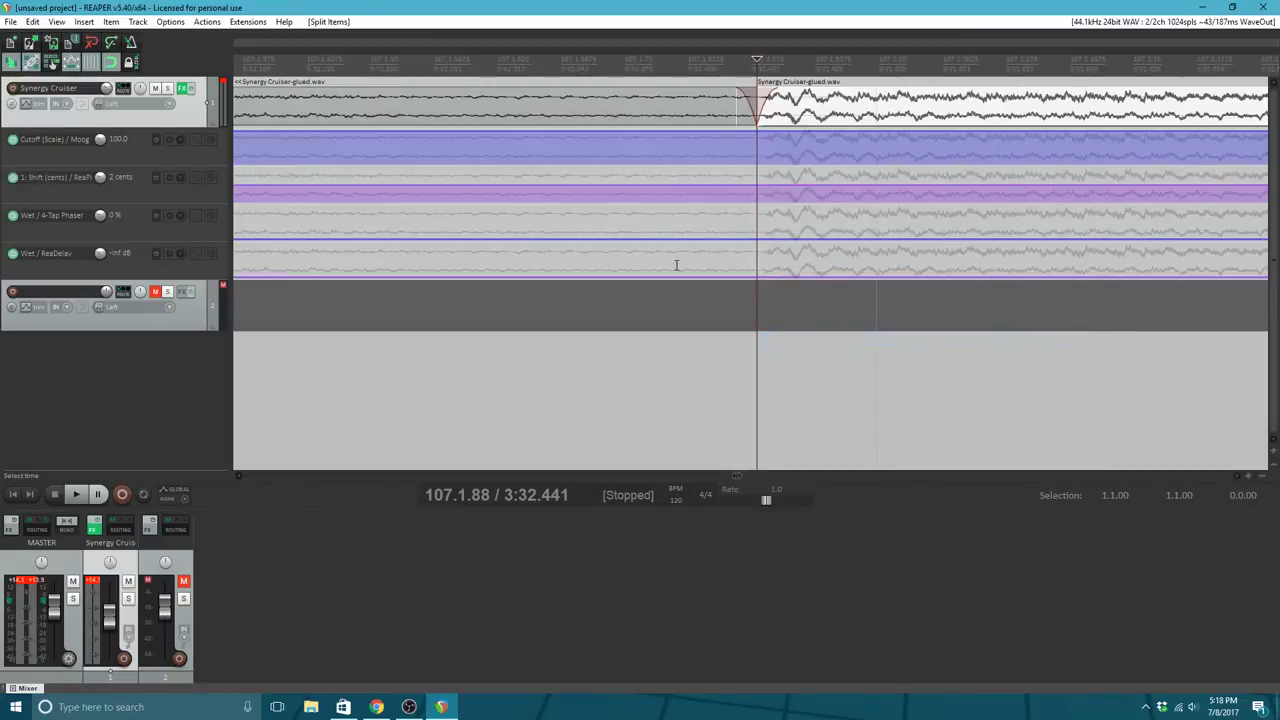
Step: Delete the section between the 107.1.88 and 119.3.77 splits and move the following item back to close the gap
scroll(660, 258, "down", 3)
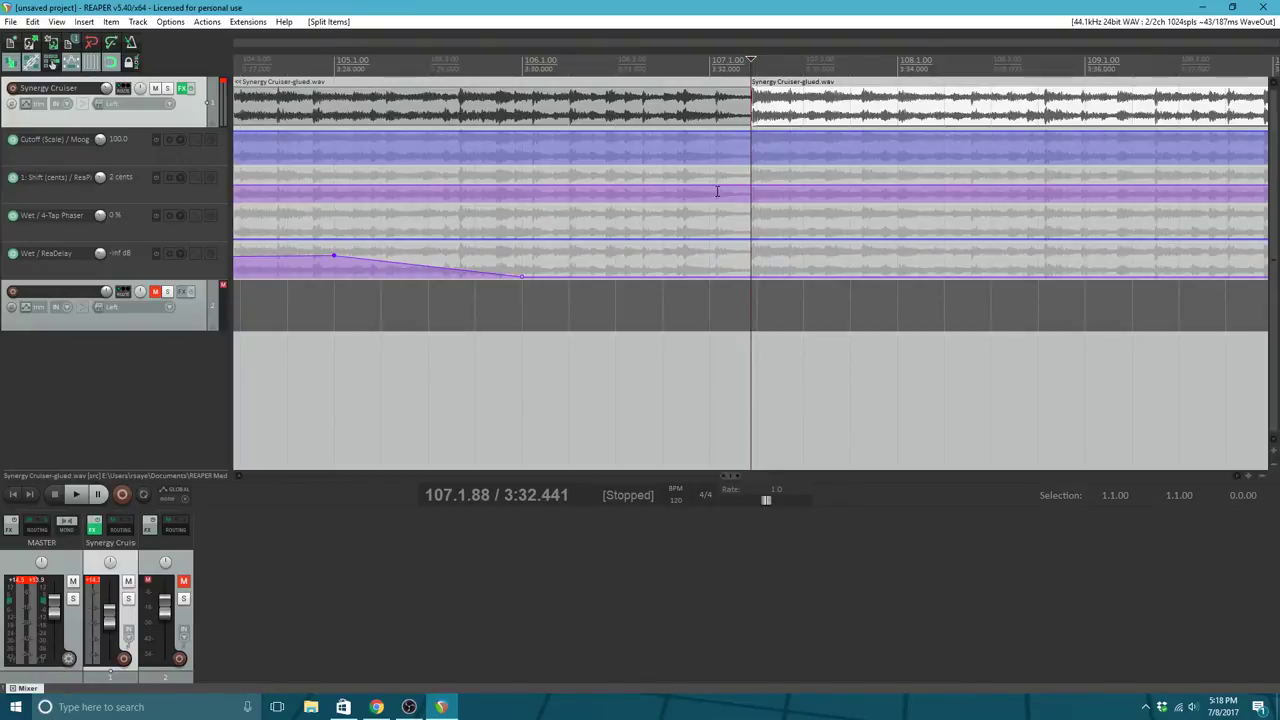
scroll(716, 175, "down", 8)
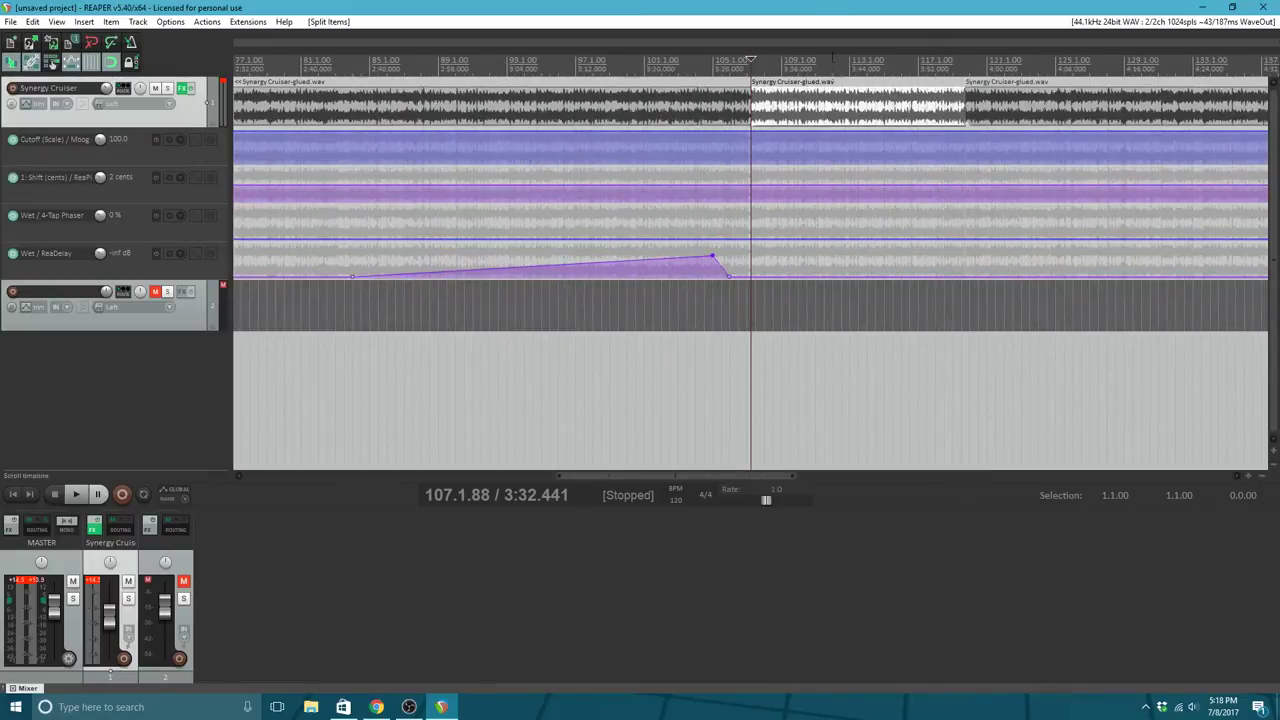
left_click(835, 112)
key("Delete")
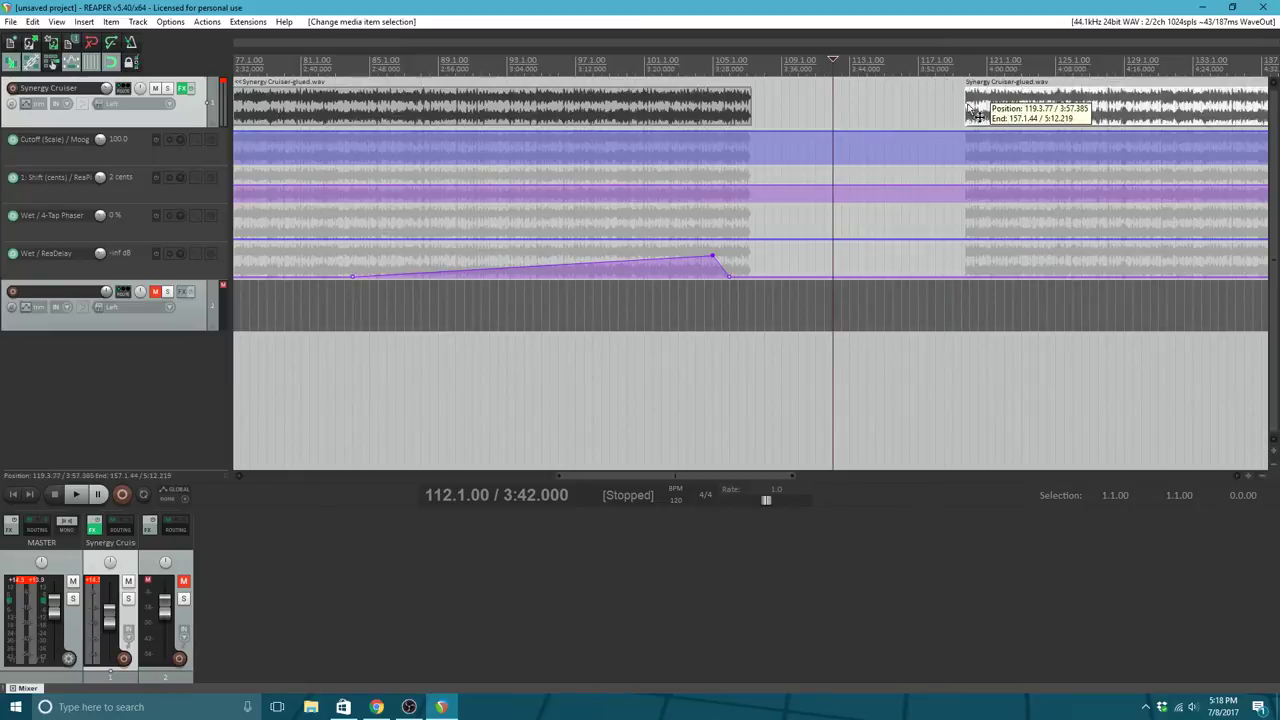
left_click_drag(977, 111, 751, 130)
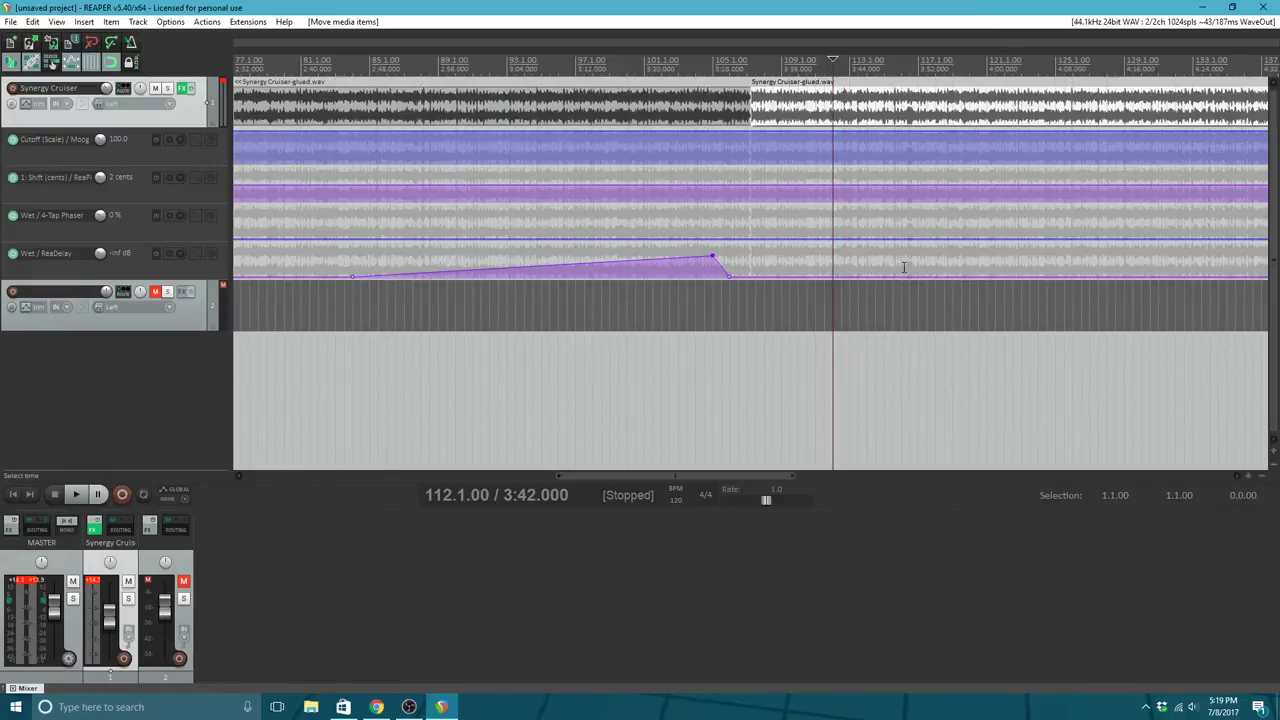
Step: Play the track from 106.1.00 through the closed gap to check the new join, and stop playback
left_click(732, 152)
left_click(730, 160)
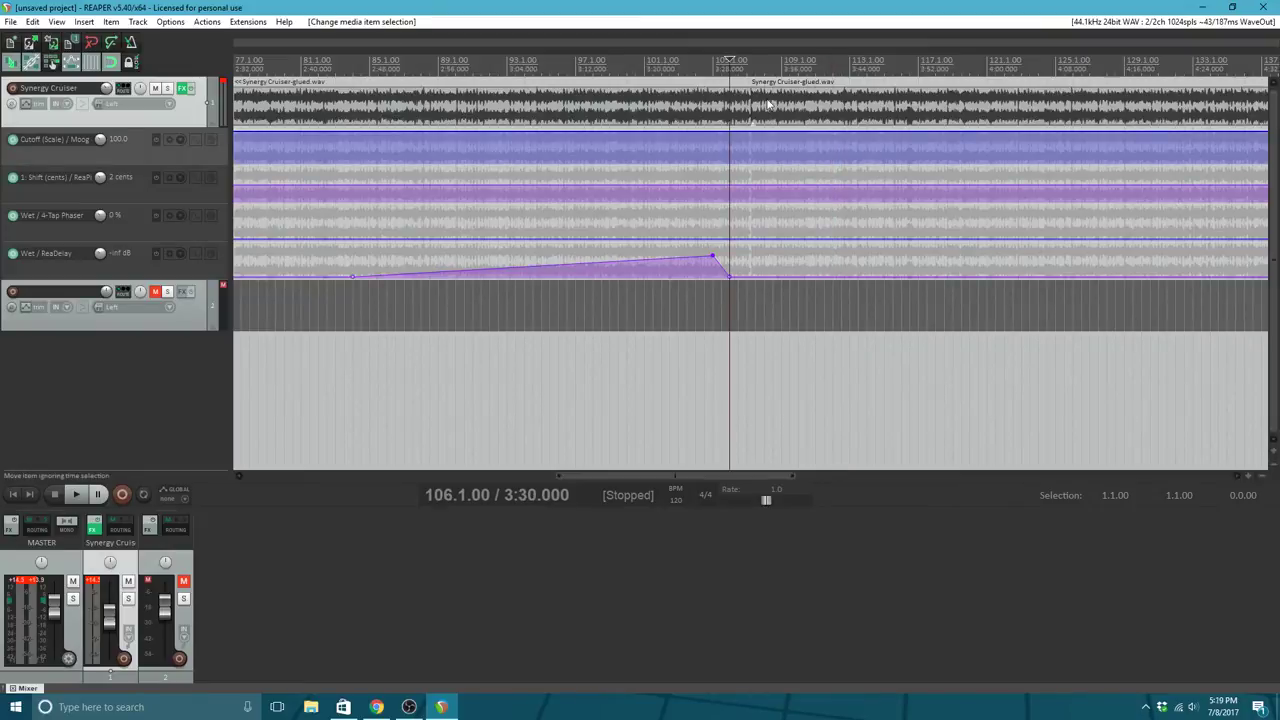
left_click(80, 495)
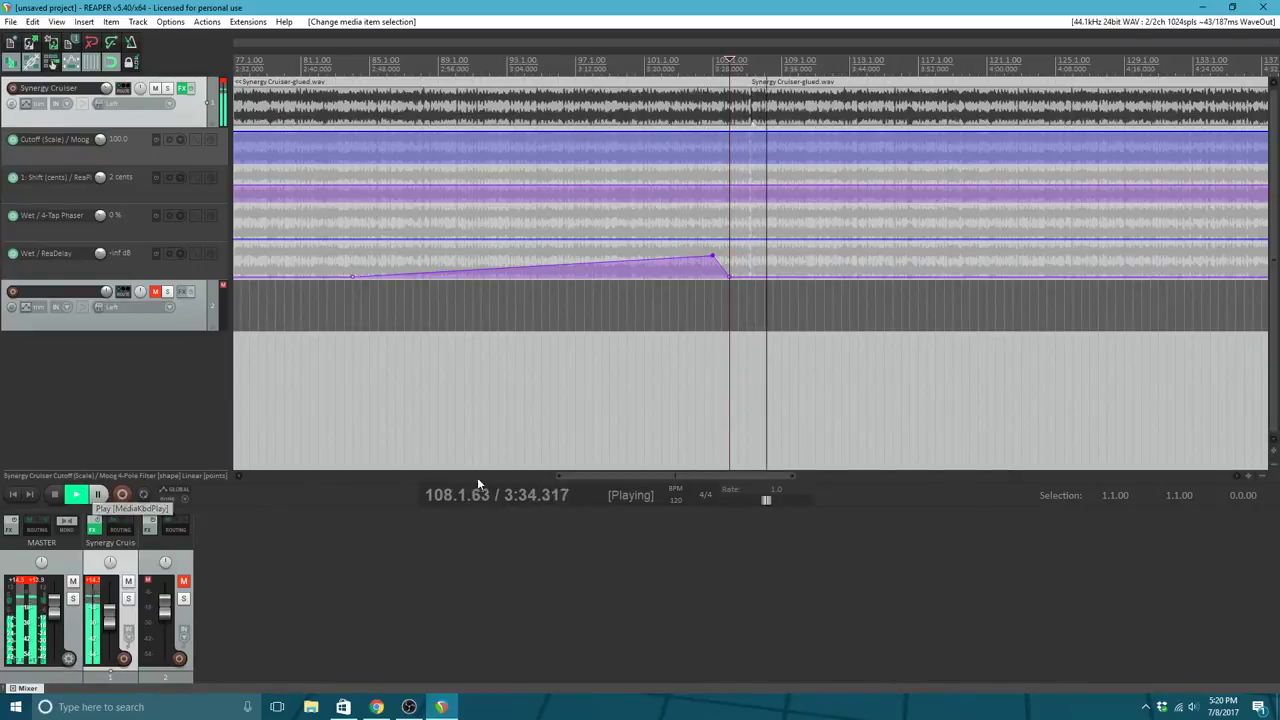
left_click_drag(594, 471, 650, 478)
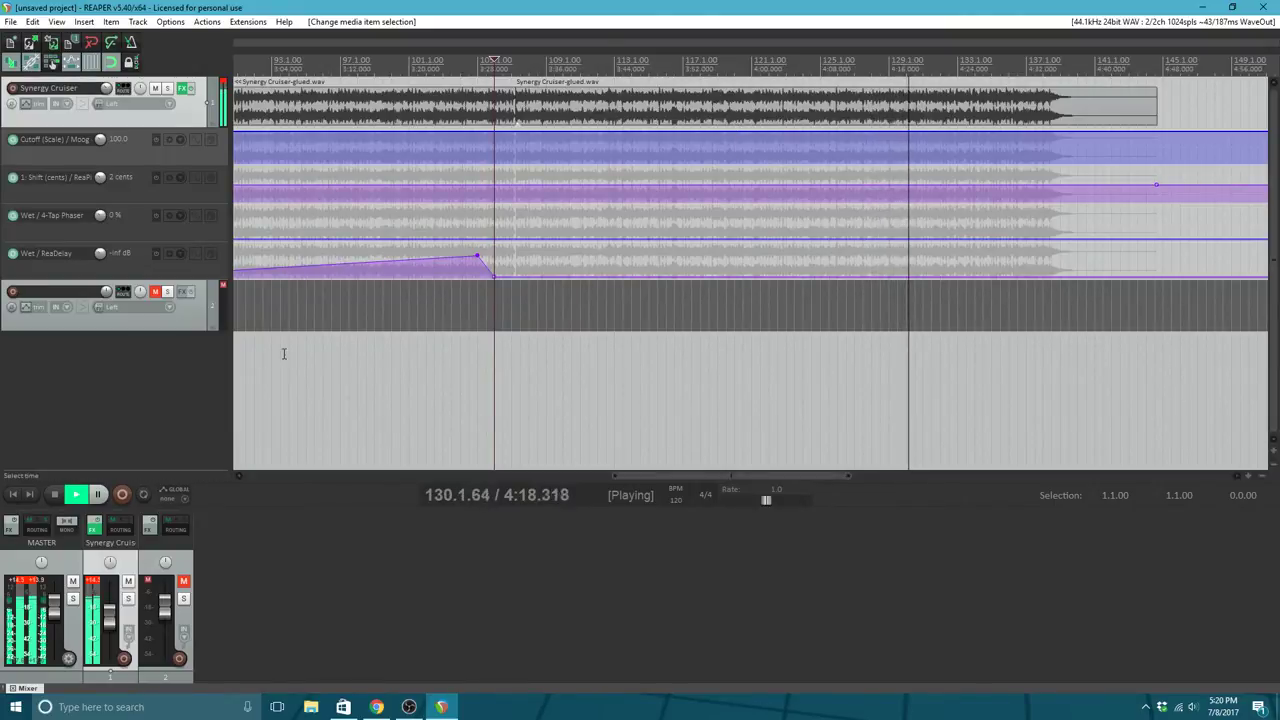
left_click(54, 494)
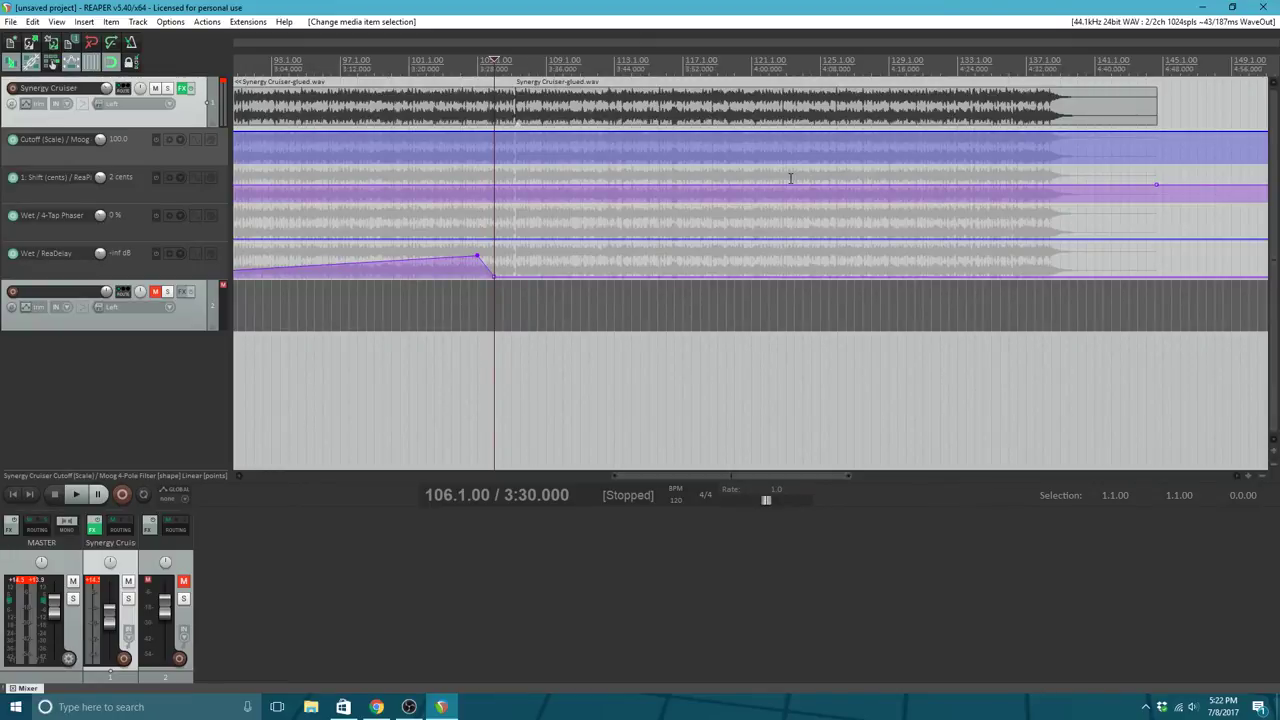
Step: Add VST: Sanford Reverb (Sanford Sound Design) to the Synergy Cruiser track's effects chain and load its Cathedral preset
left_click_drag(746, 476, 698, 454)
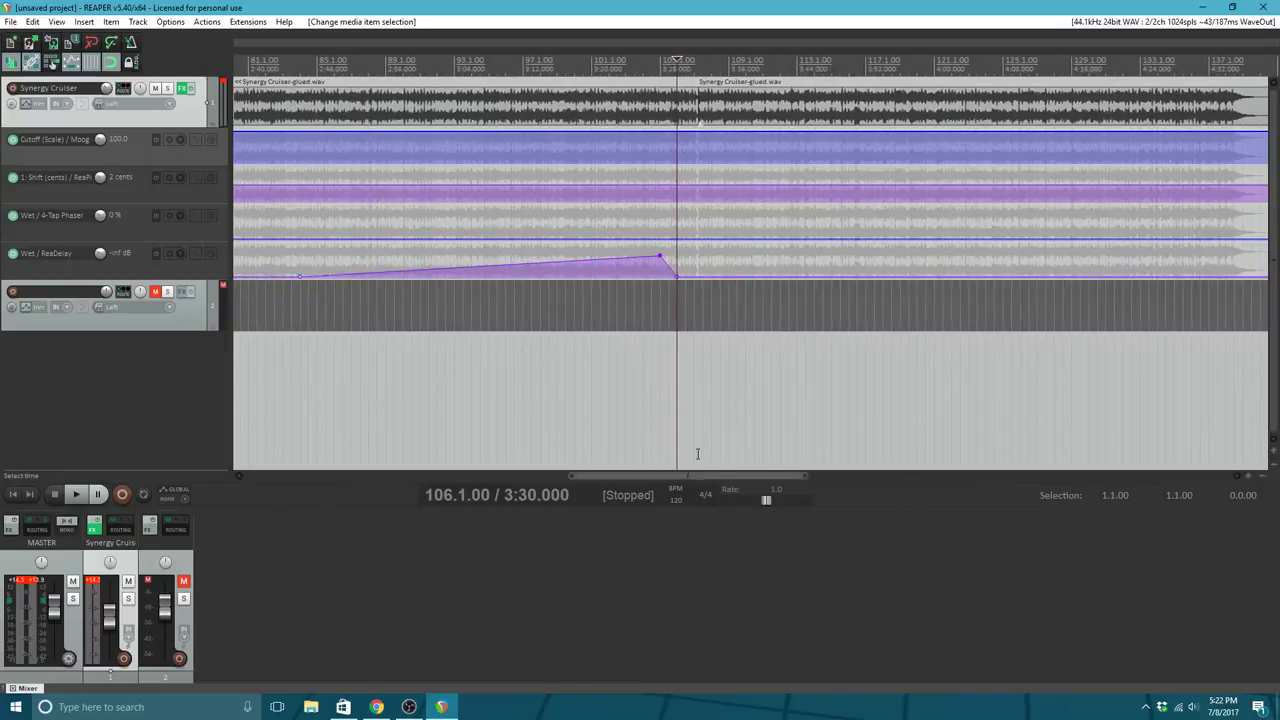
scroll(698, 454, "down", 5)
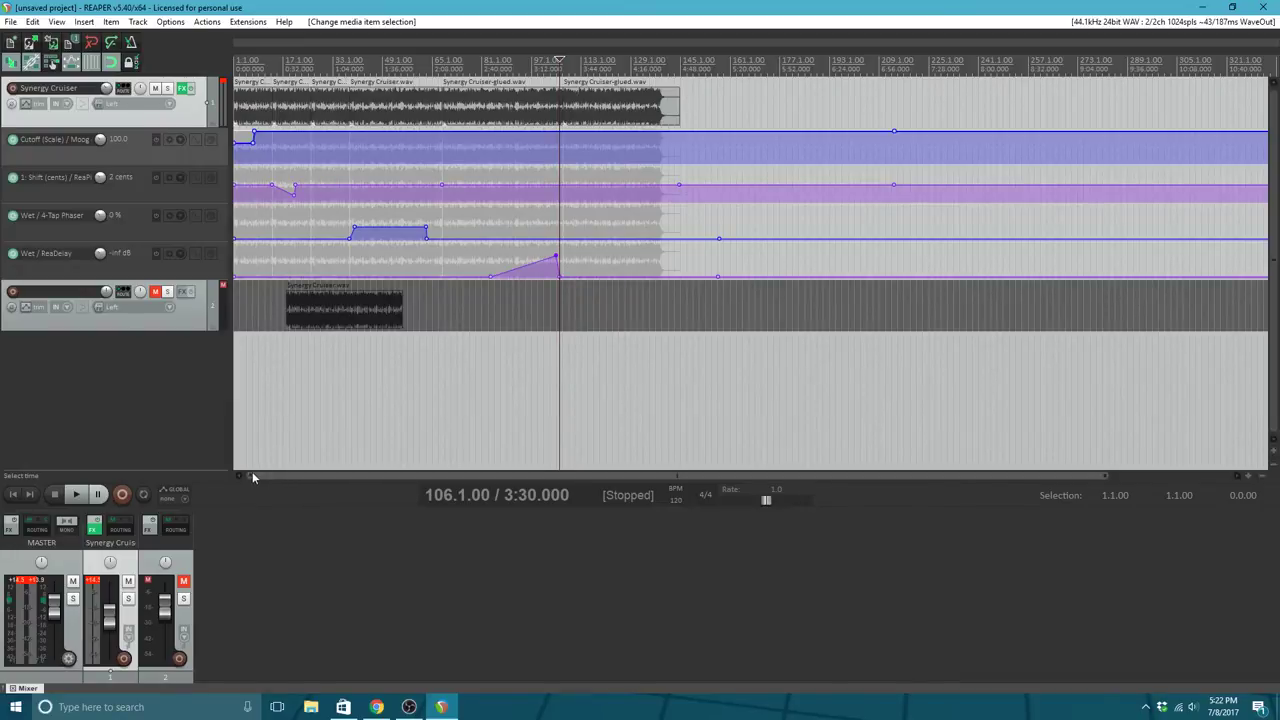
left_click(182, 89)
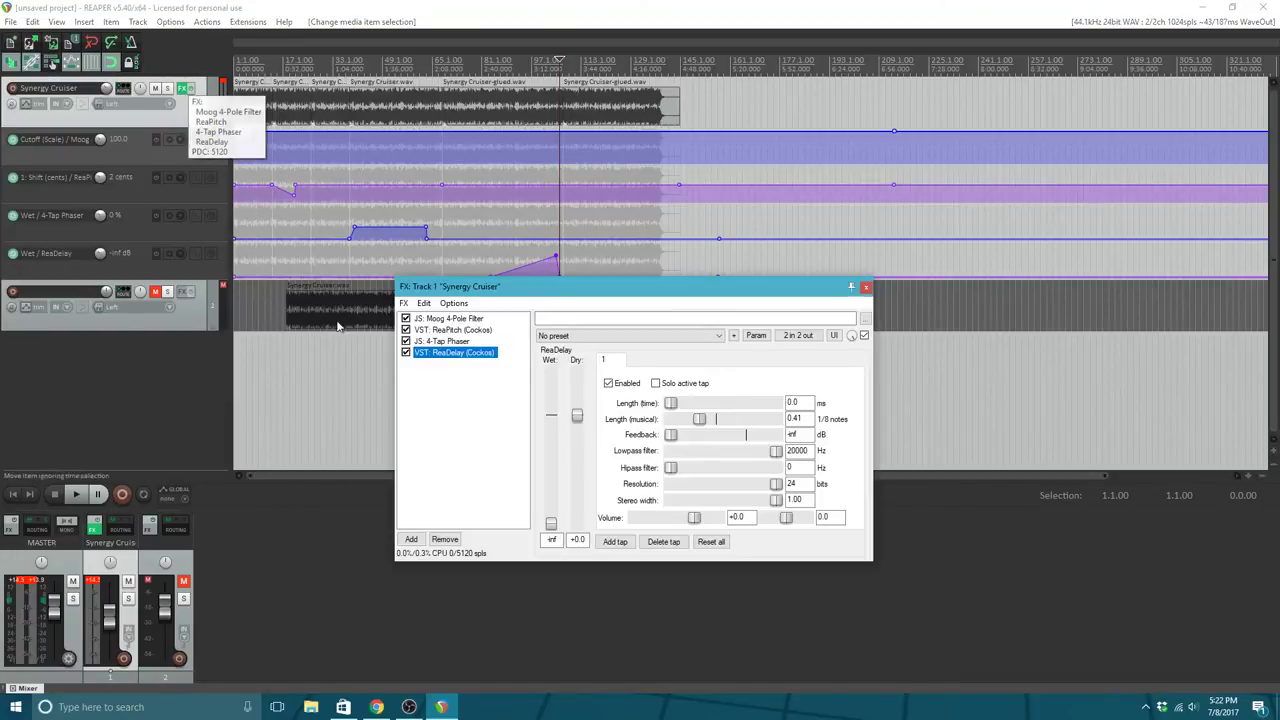
left_click(430, 418)
left_click(411, 540)
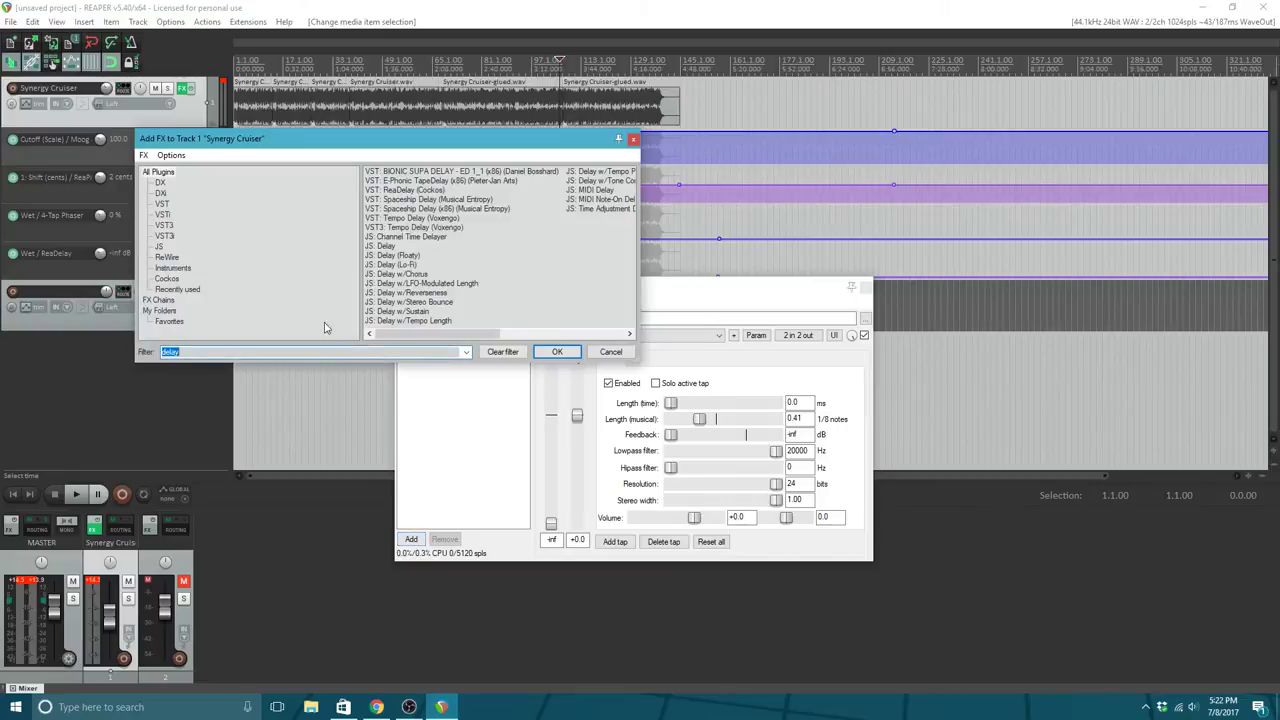
type("rever")
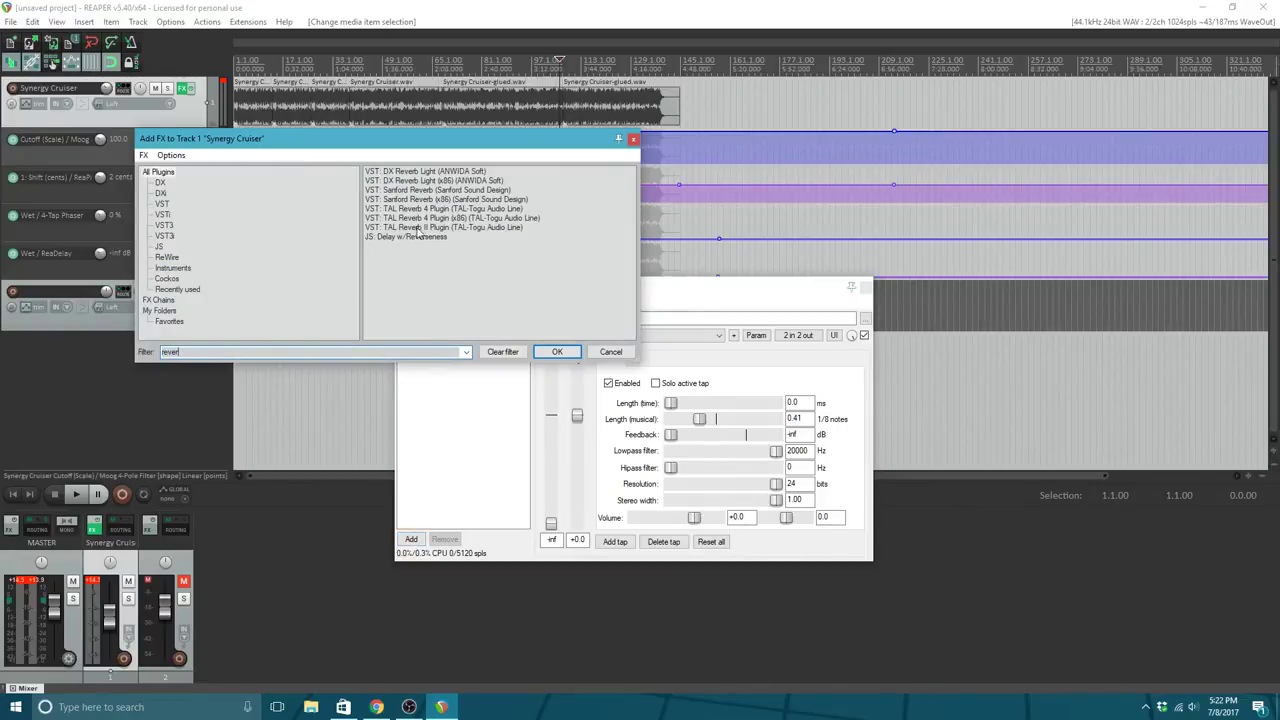
left_click(433, 190)
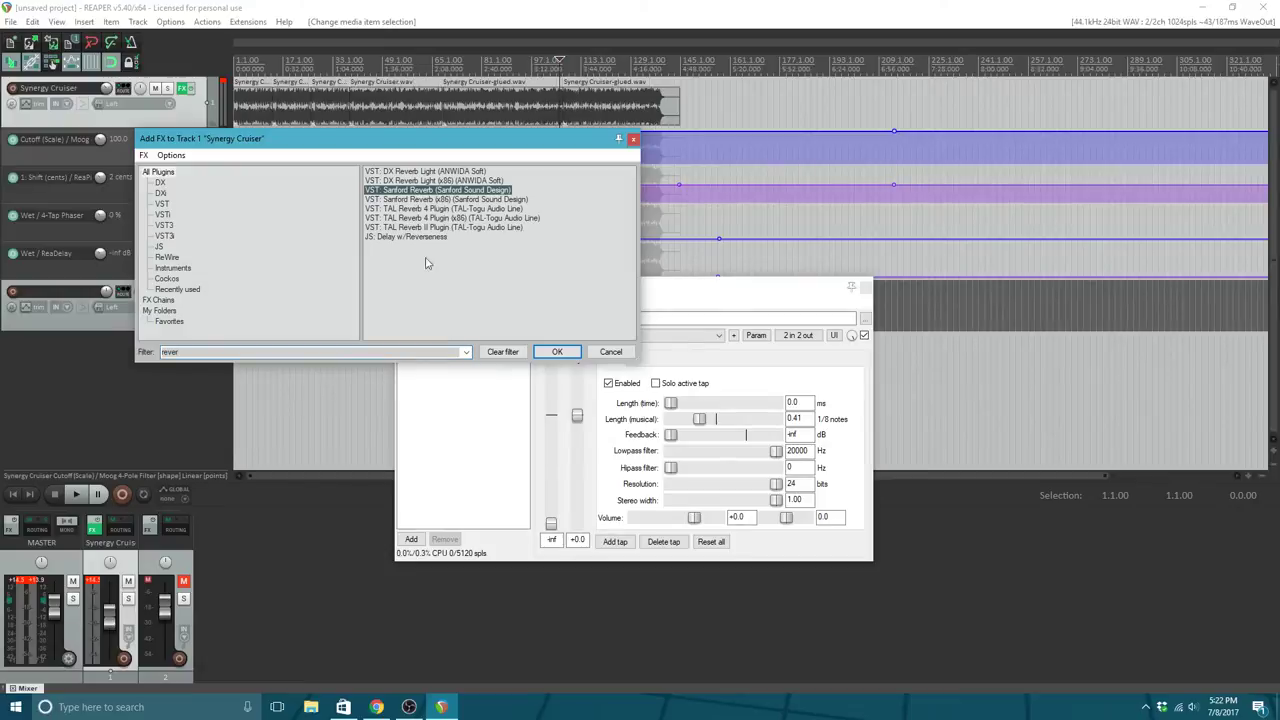
left_click(557, 351)
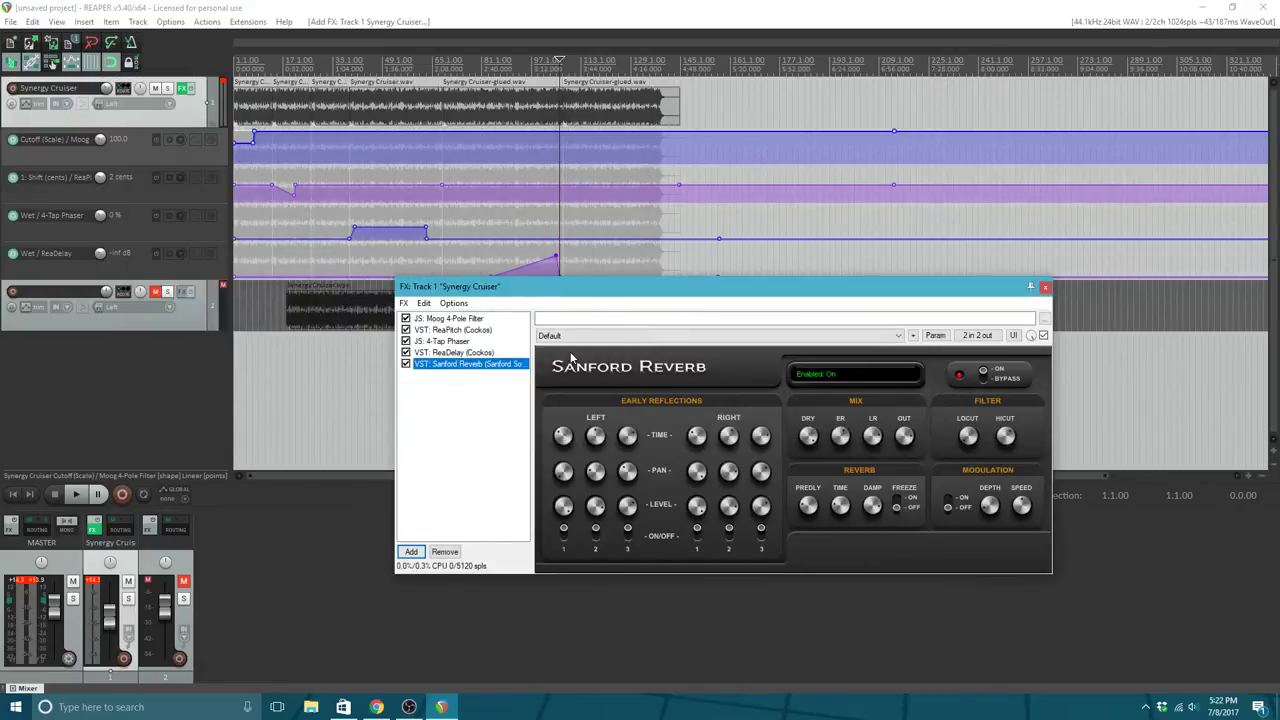
left_click(592, 336)
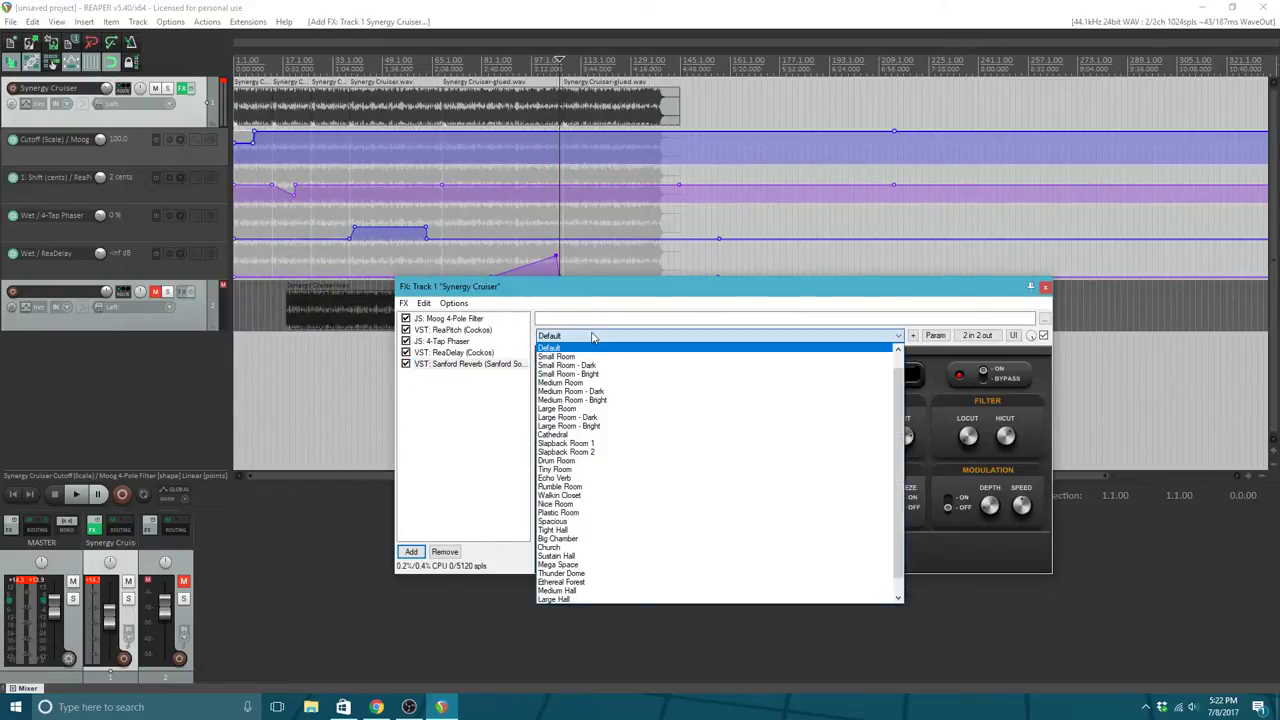
left_click(598, 435)
left_click_drag(620, 300, 642, 280)
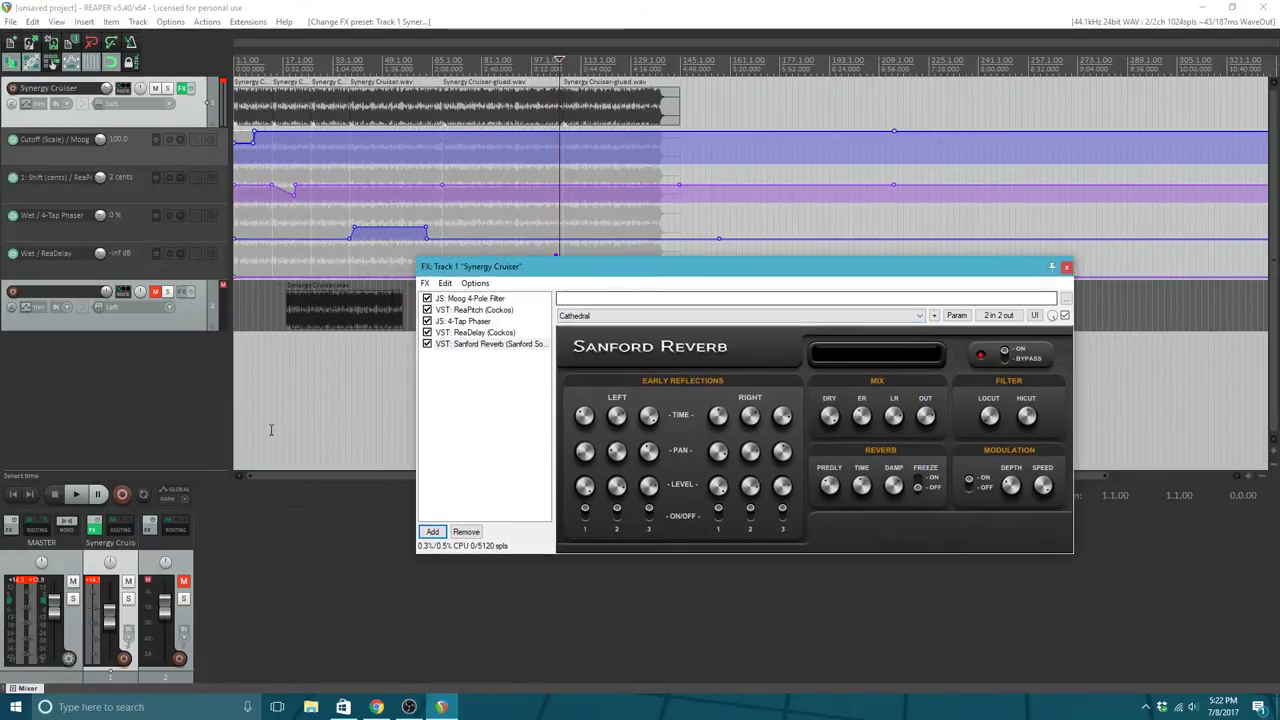
Step: Audition the opening and the passage from 15.1.00 with Sanford Reverb on and off, leave the reverb bypassed, and stop playback
left_click(57, 496)
left_click(75, 496)
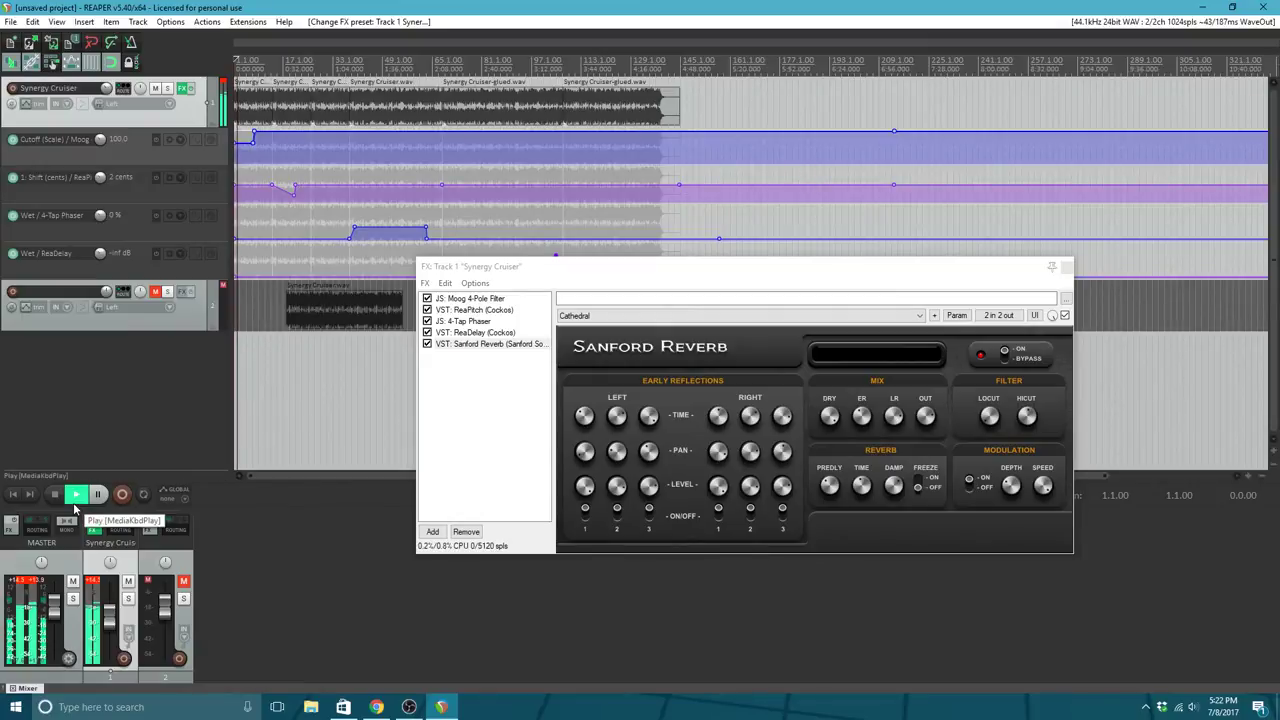
left_click(277, 140)
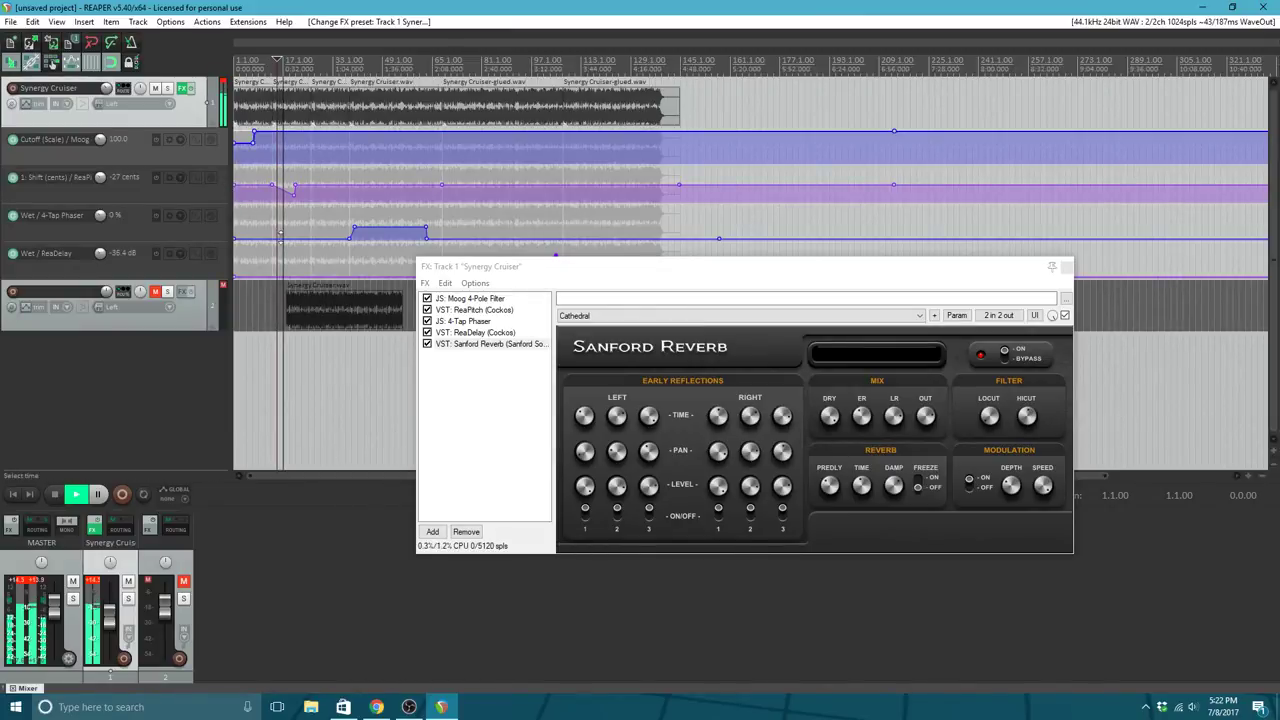
left_click(427, 345)
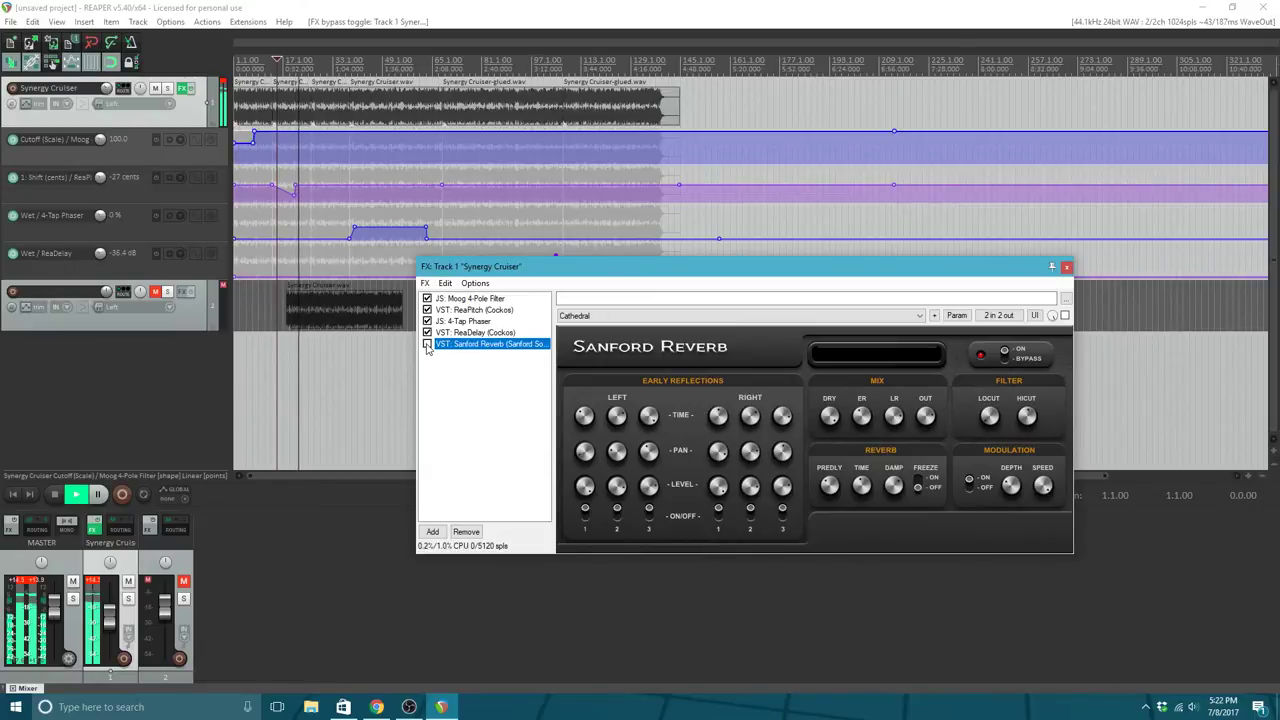
left_click(427, 345)
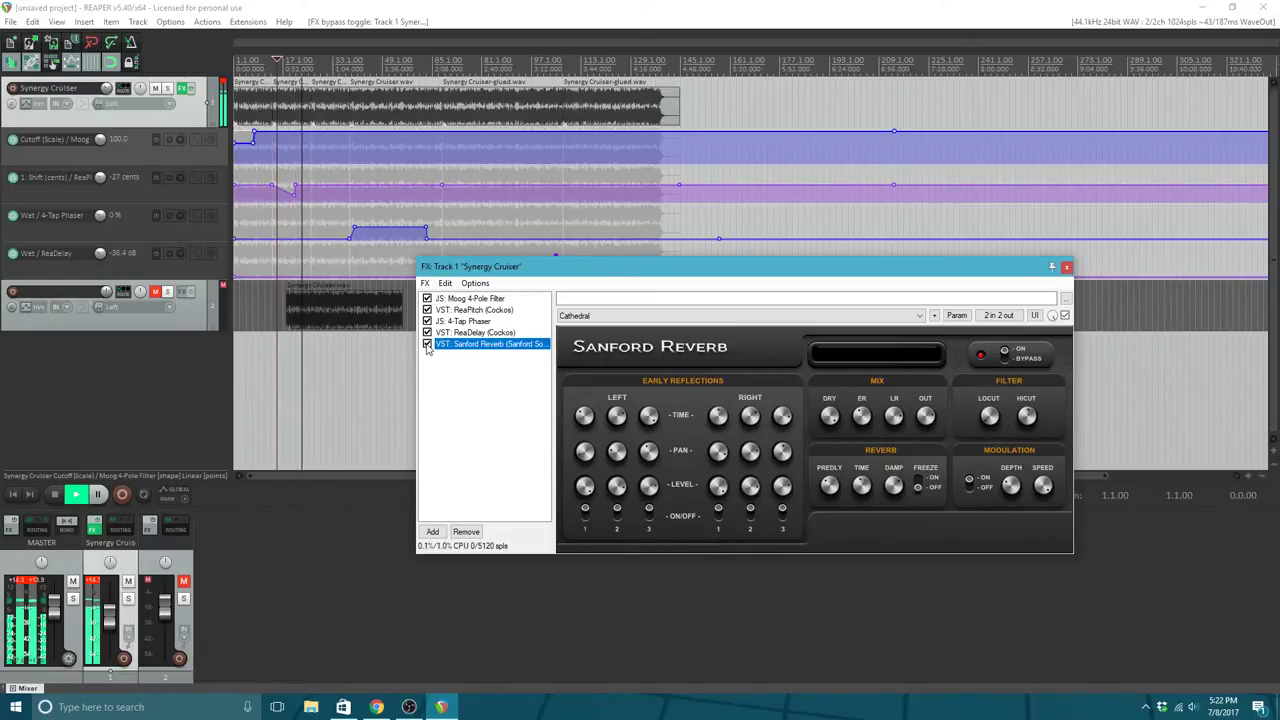
left_click(427, 345)
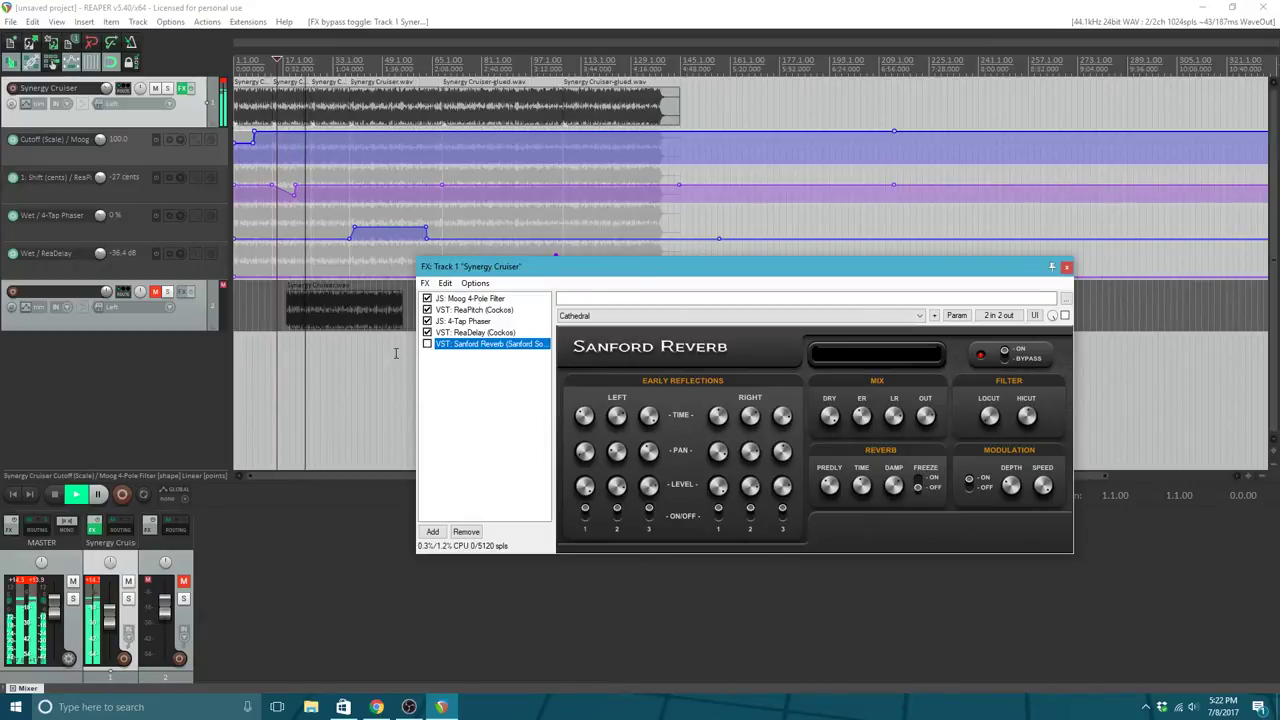
left_click(56, 495)
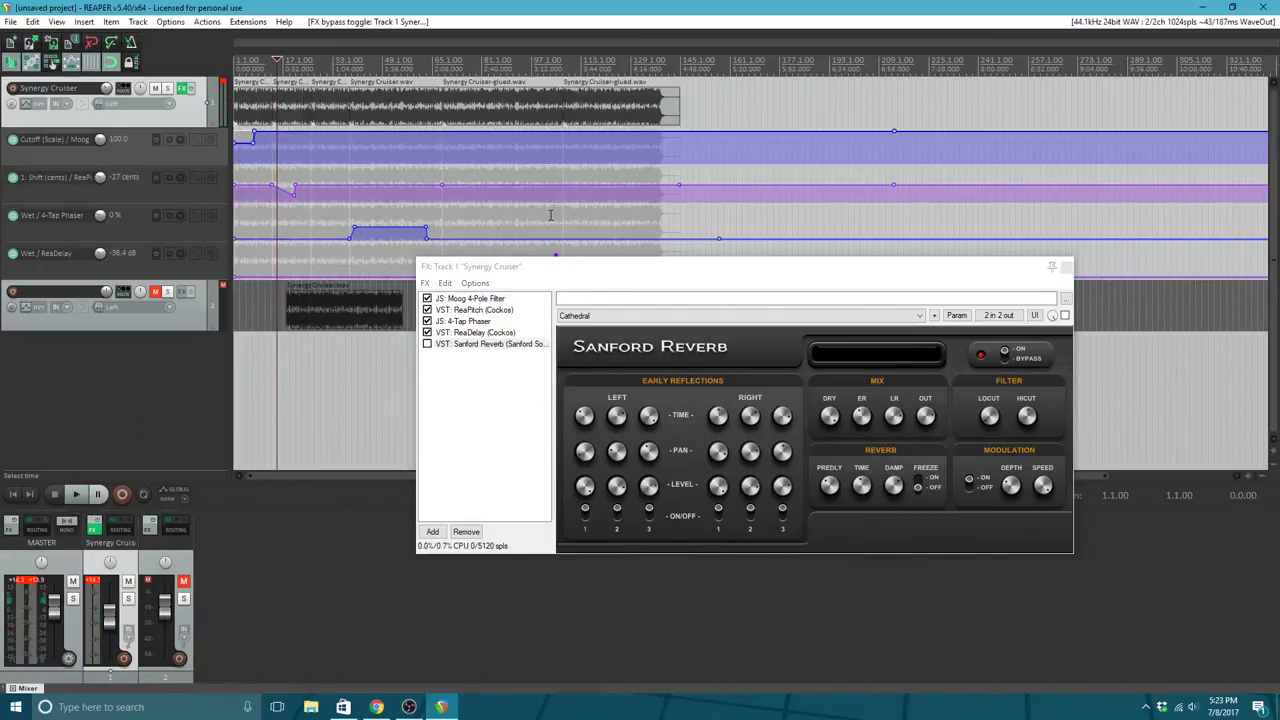
Step: Copy all the Synergy Cruiser track's items onto a new track directly below it, starting at 1.1.00, and close the effects window
left_click_drag(588, 276, 670, 201)
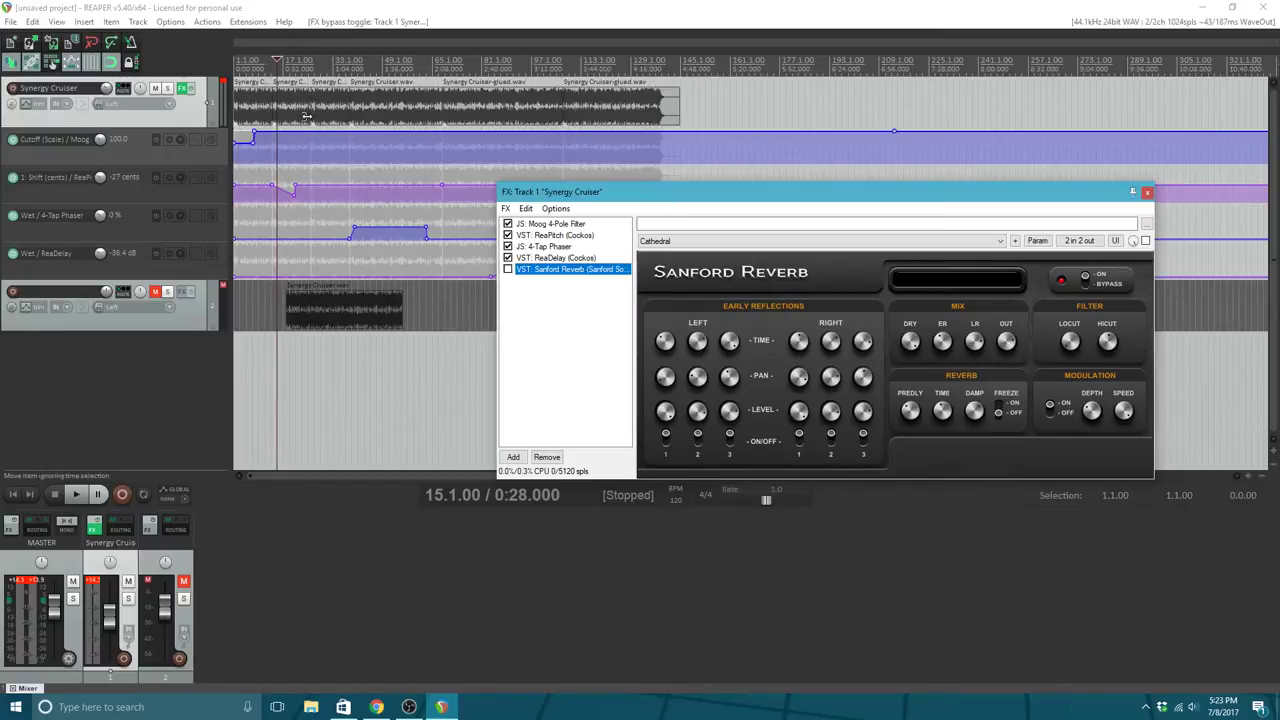
left_click(628, 117)
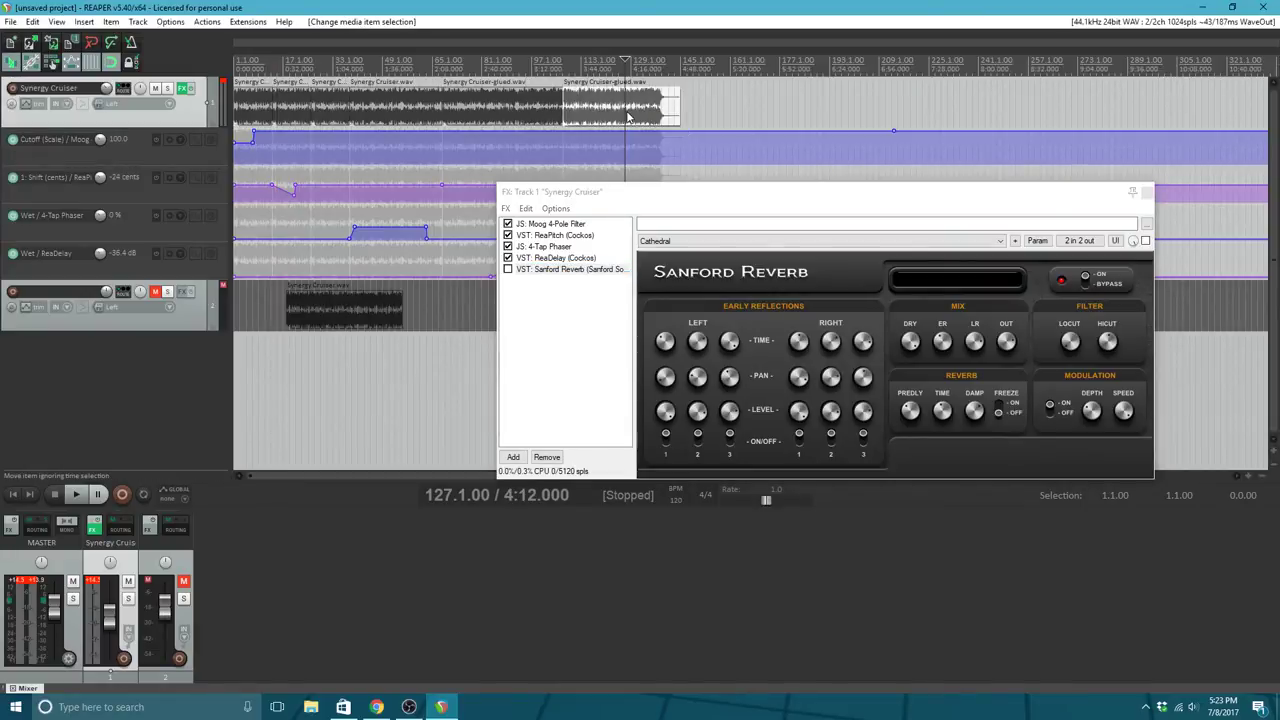
left_click(297, 109, "shift")
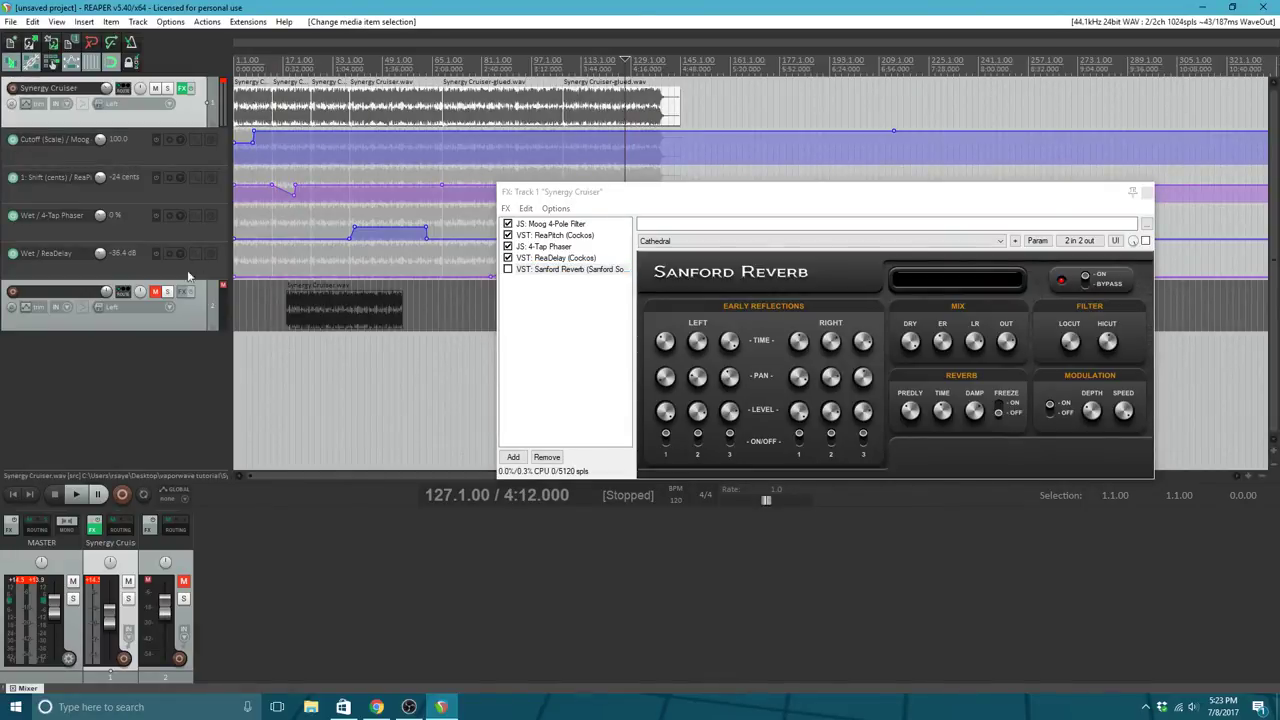
right_click(154, 356)
left_click(203, 366)
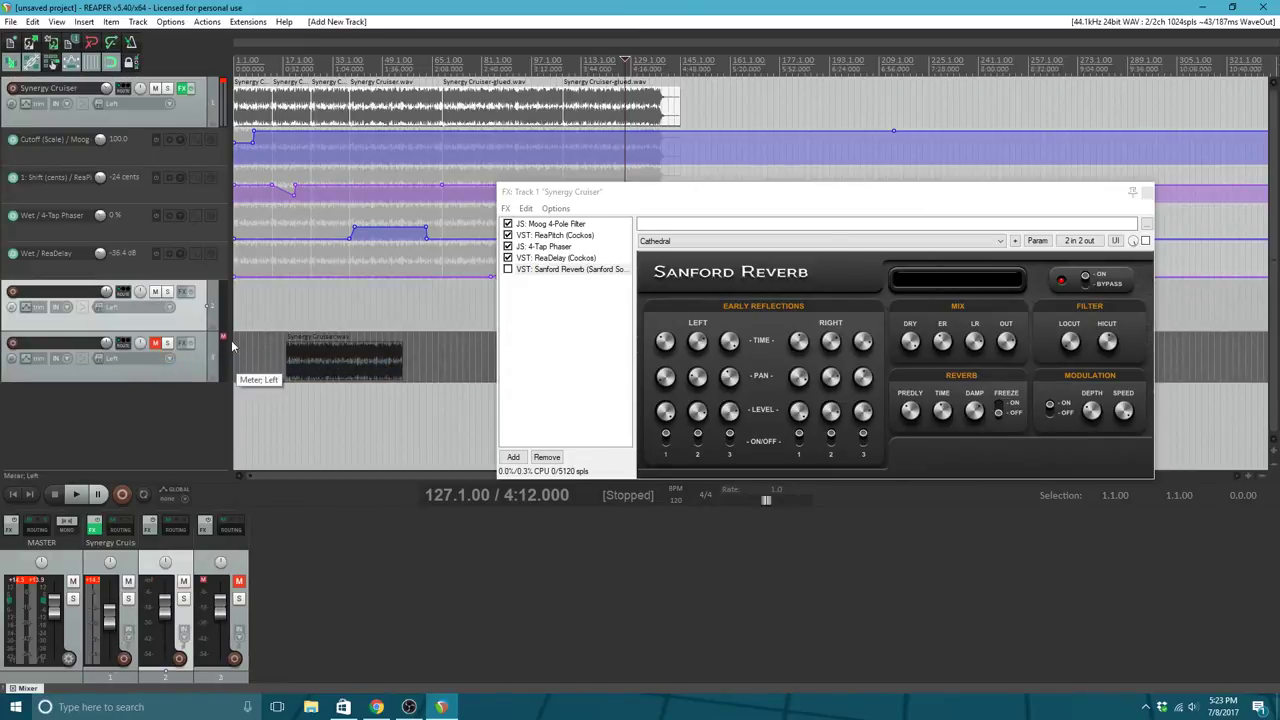
left_click(237, 307)
key("ctrl+v")
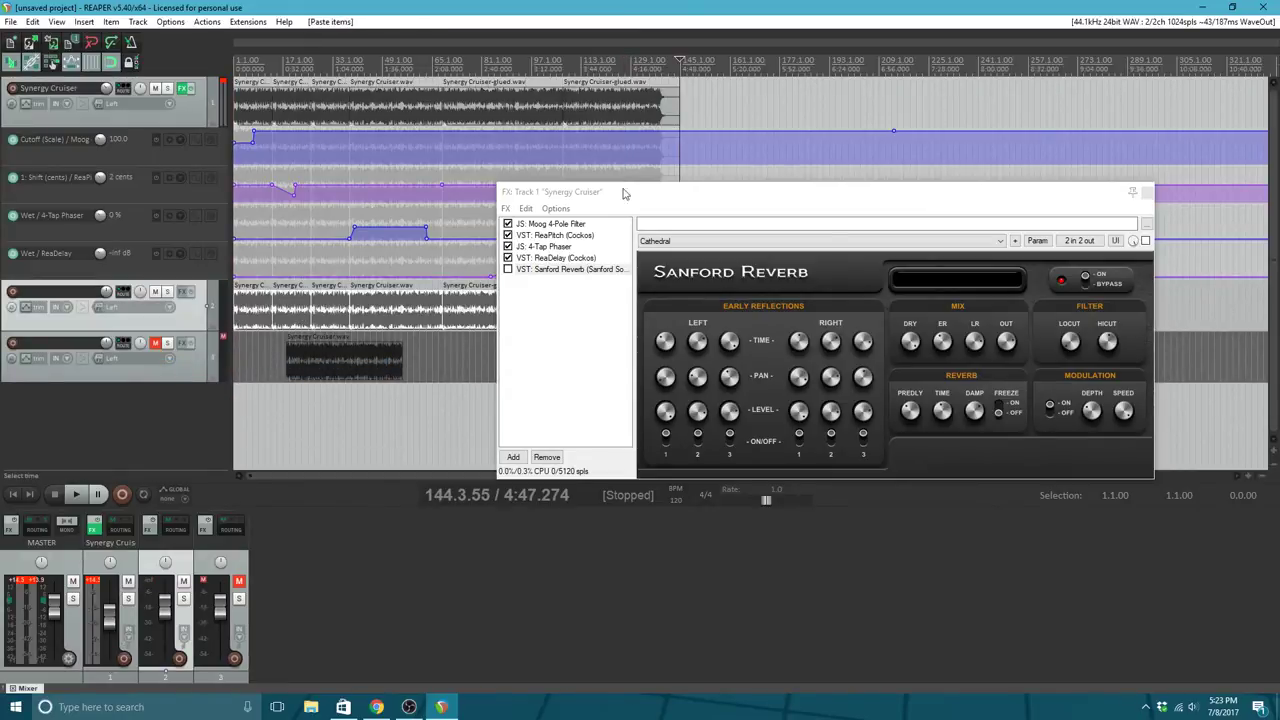
left_click_drag(641, 194, 702, 268)
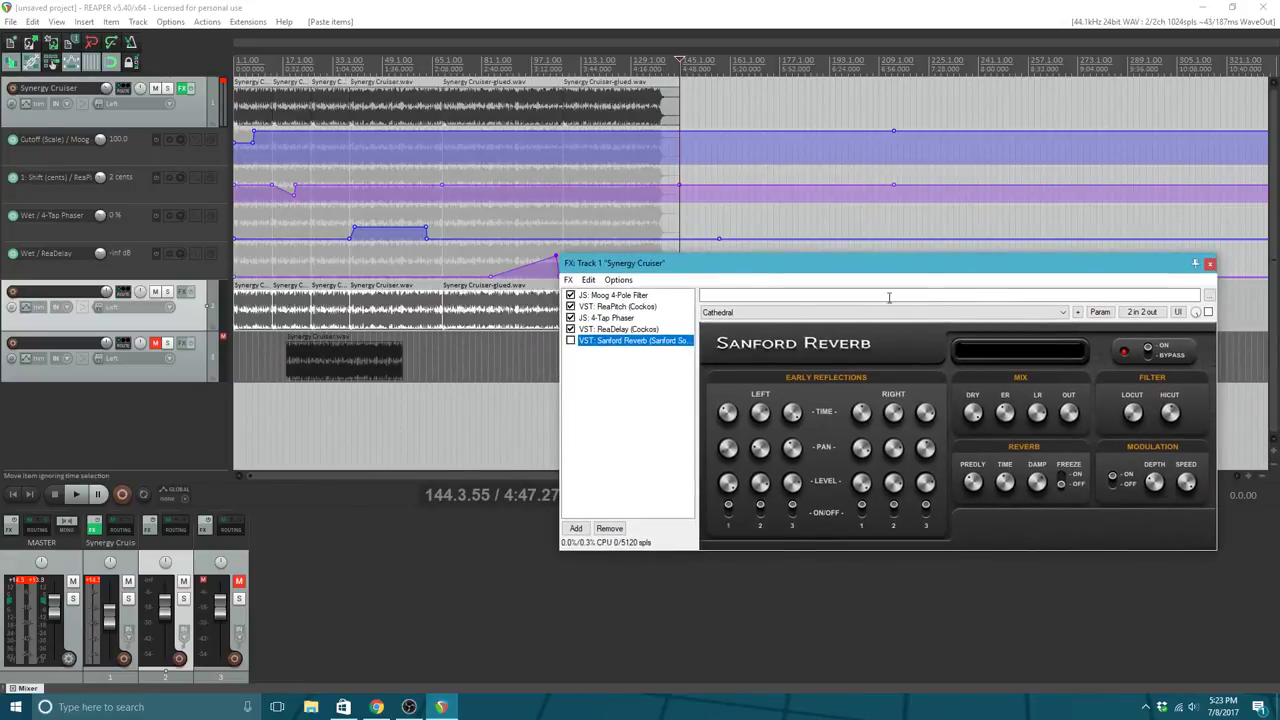
left_click(1209, 265)
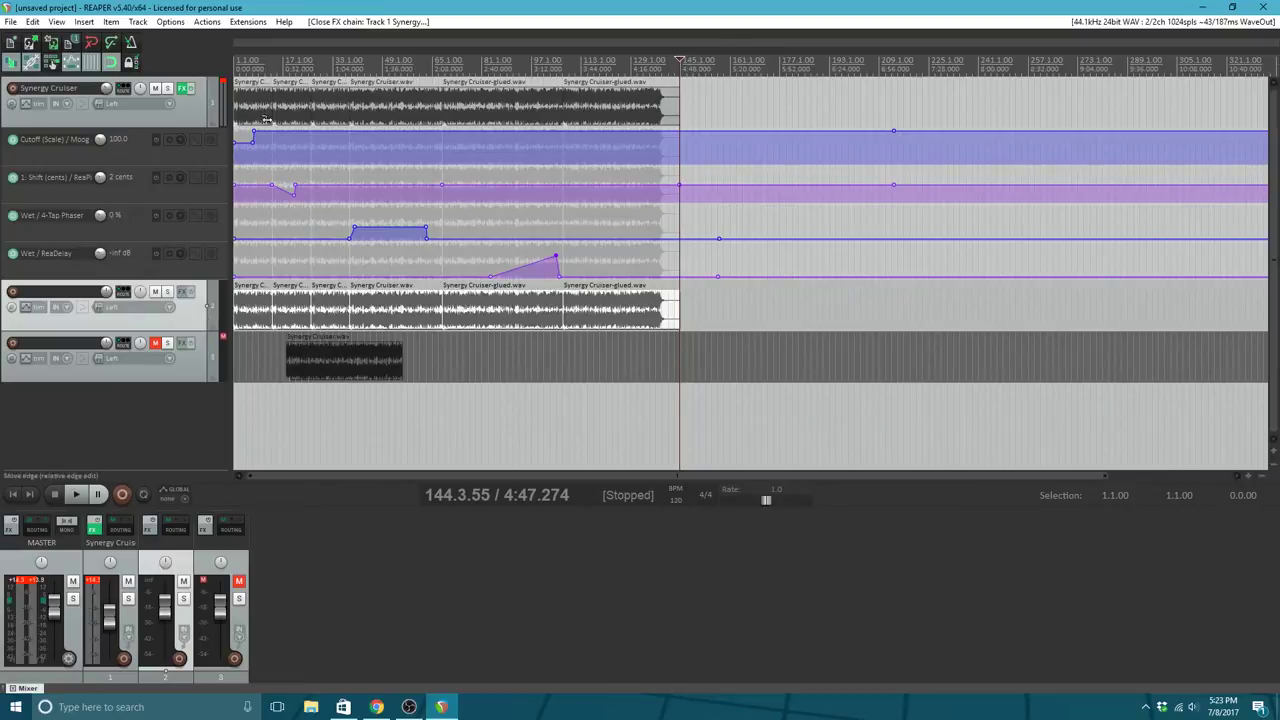
Step: Add VST: Sanford Reverb (Sanford Sound Design) to the new second track and load its Infinite Places preset
left_click(183, 291)
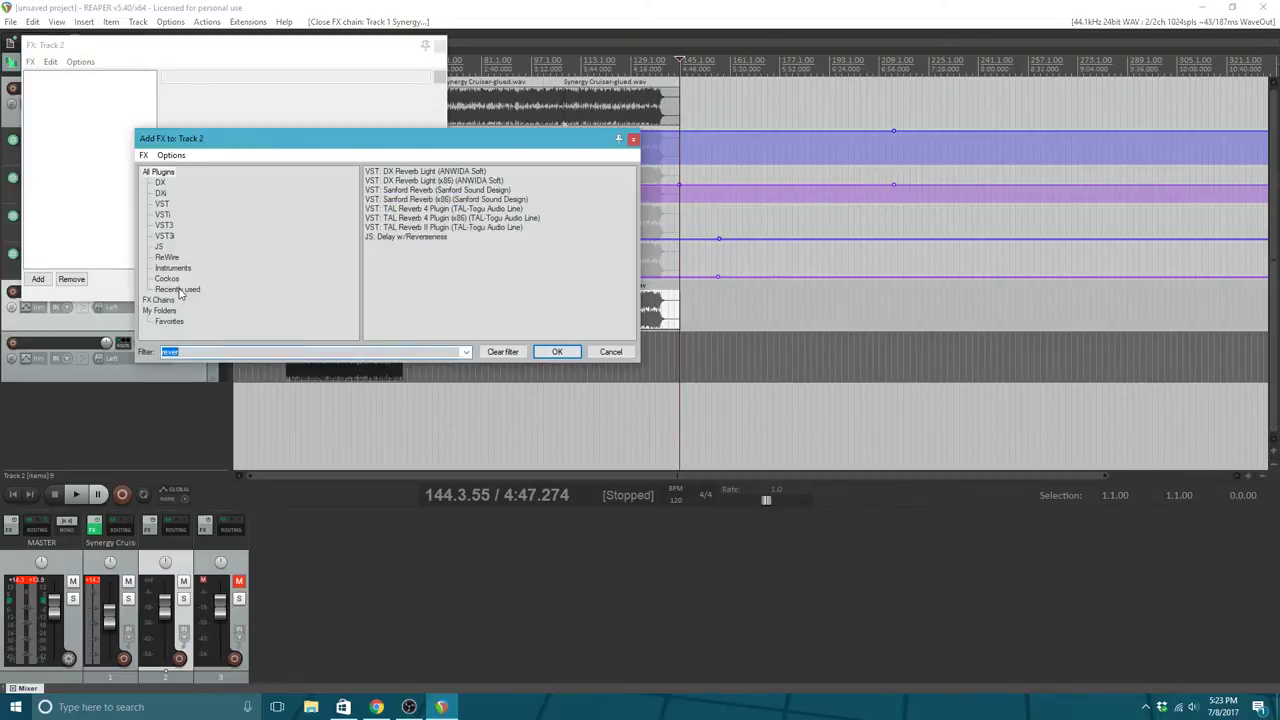
left_click(414, 191)
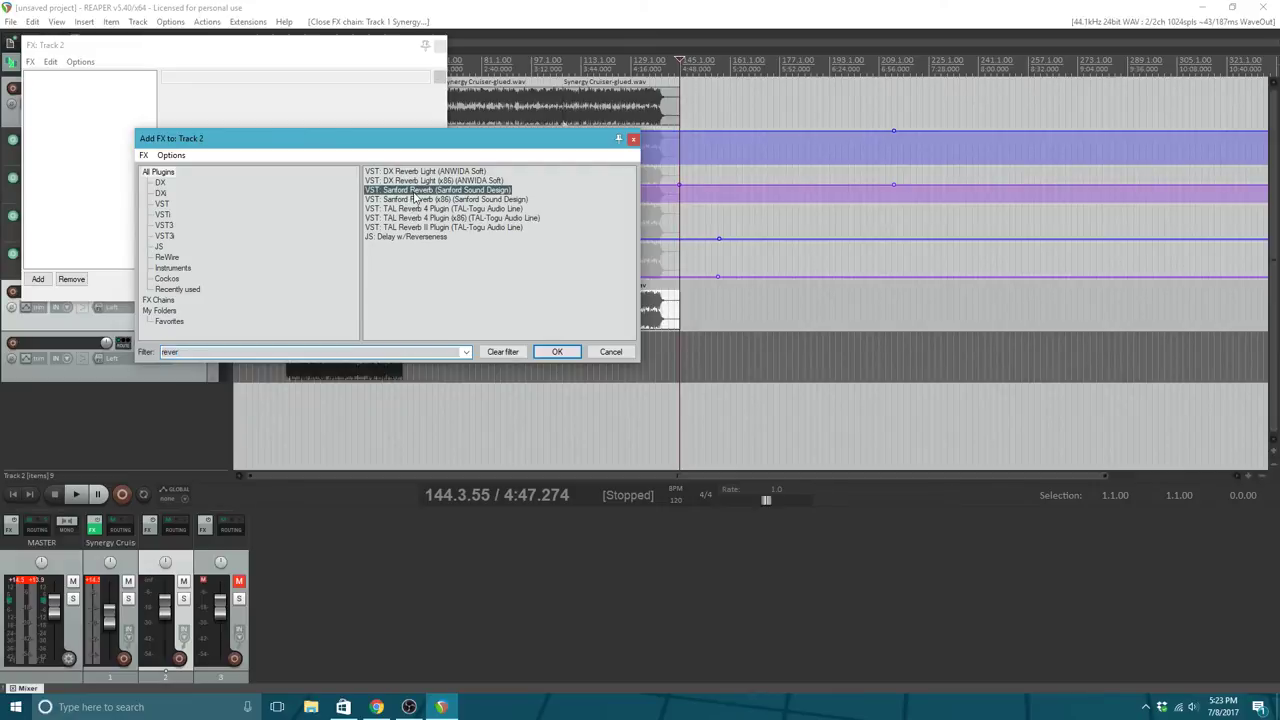
double_click(414, 193)
left_click(260, 94)
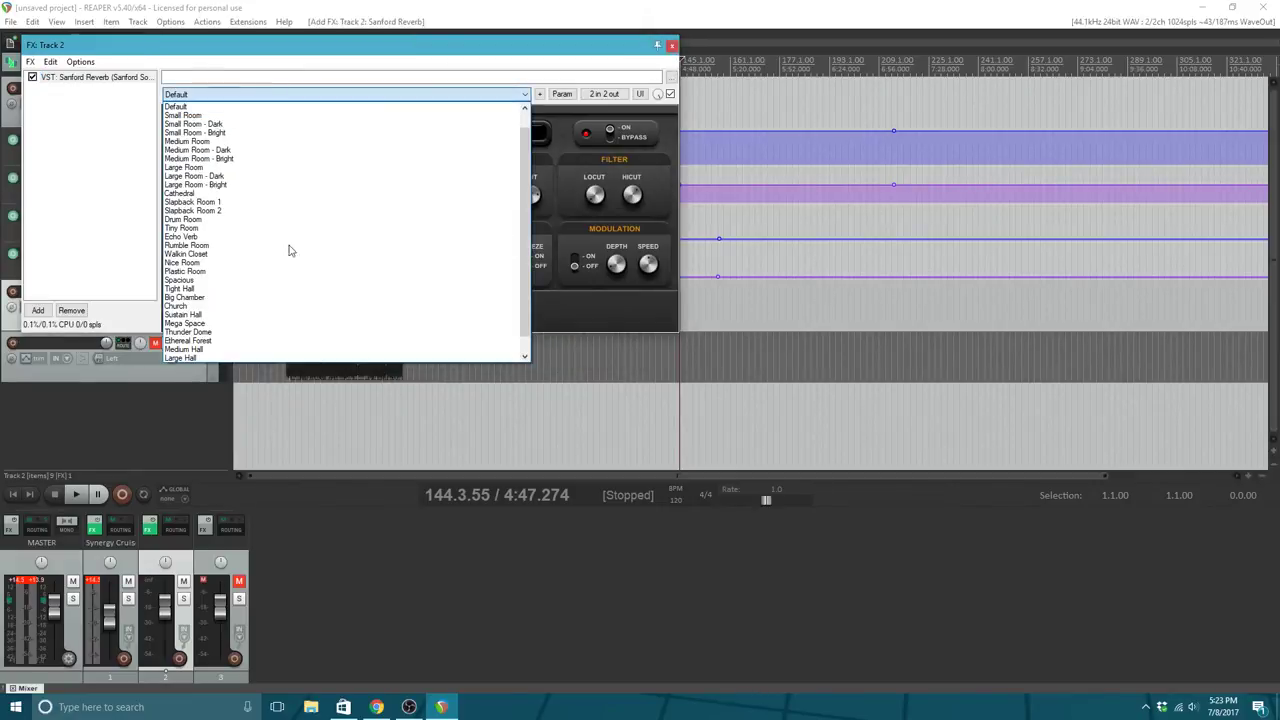
scroll(289, 250, "down", 1)
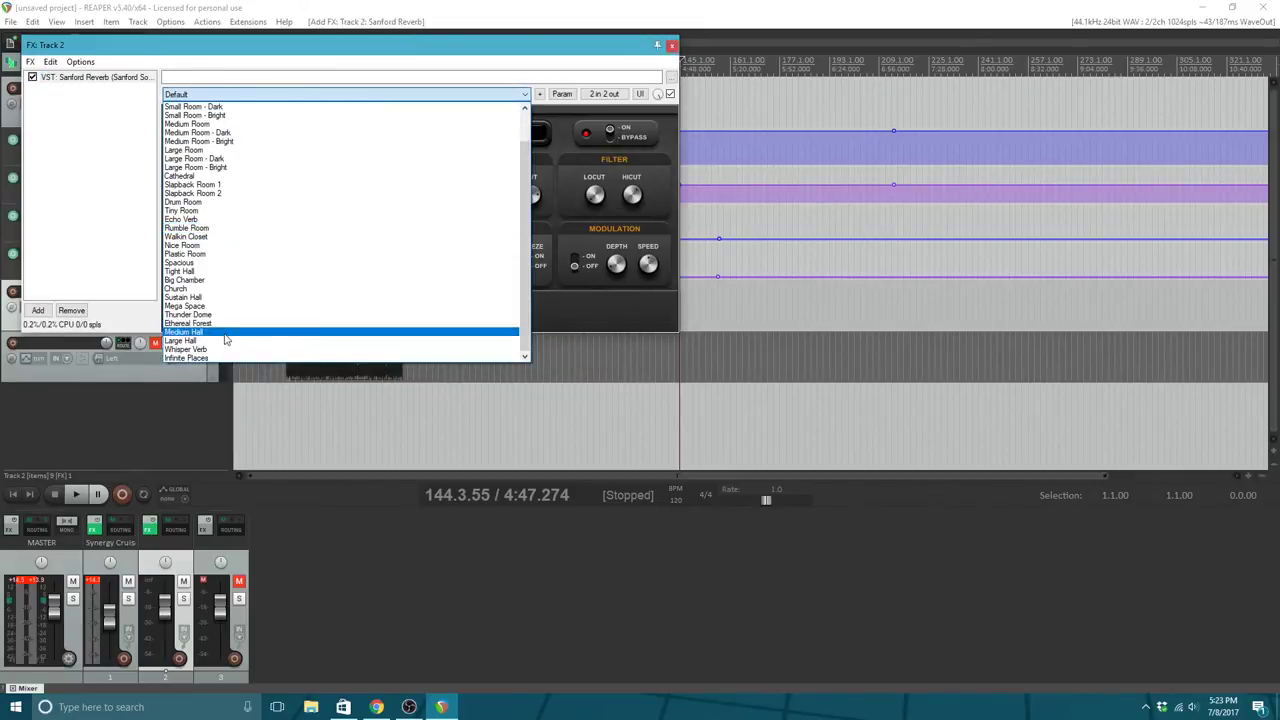
left_click(200, 357)
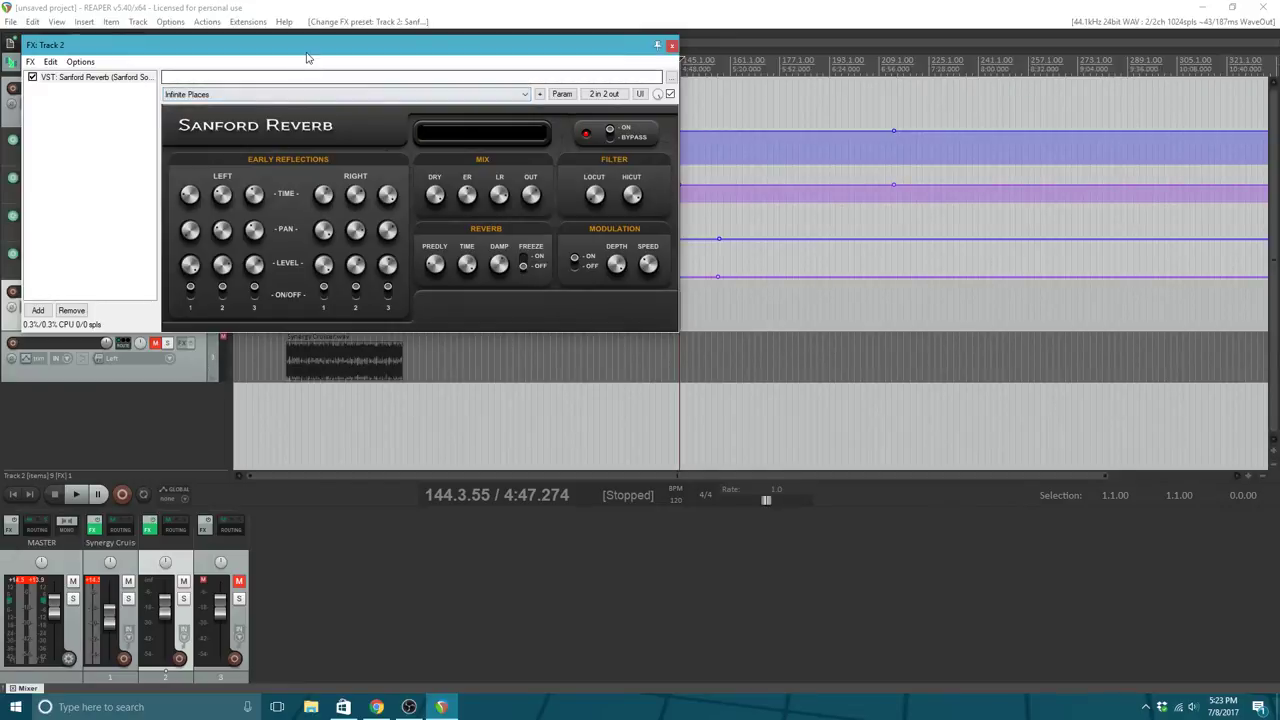
left_click_drag(284, 51, 718, 170)
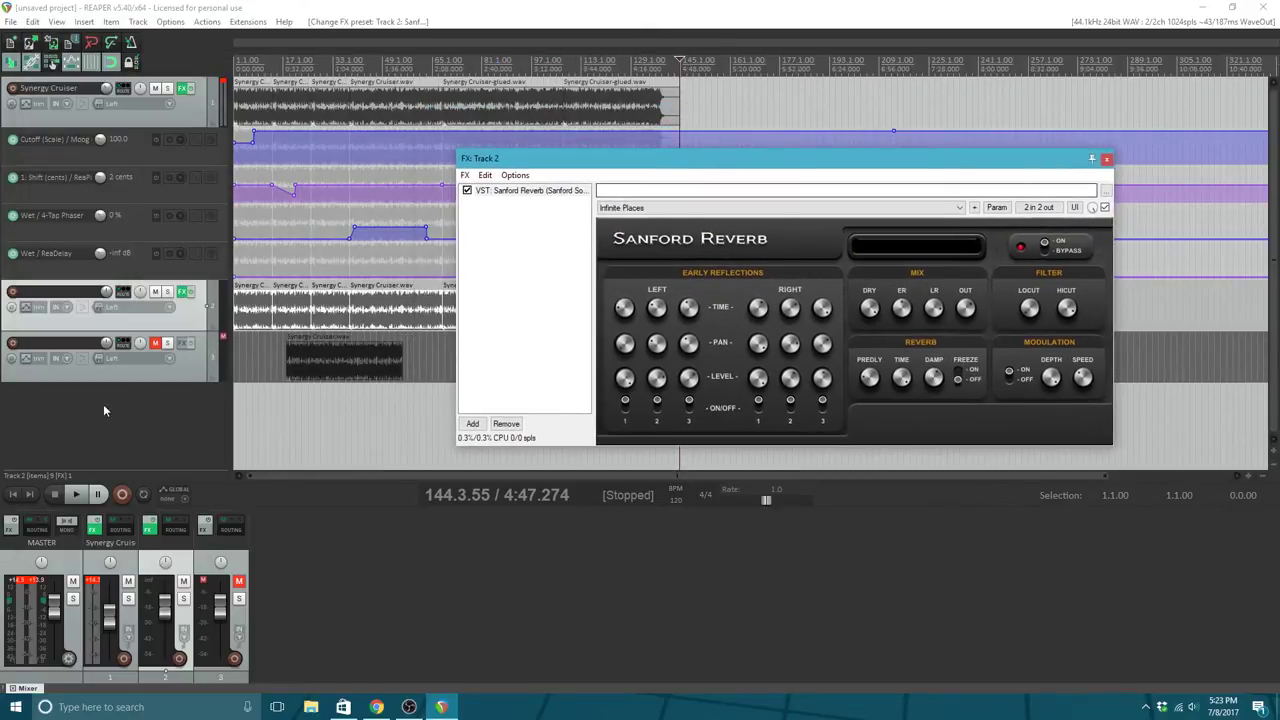
Step: Play the project from the beginning and lower the second track's volume to -6.67 dB while listening to the blend
left_click(12, 494)
left_click(72, 495)
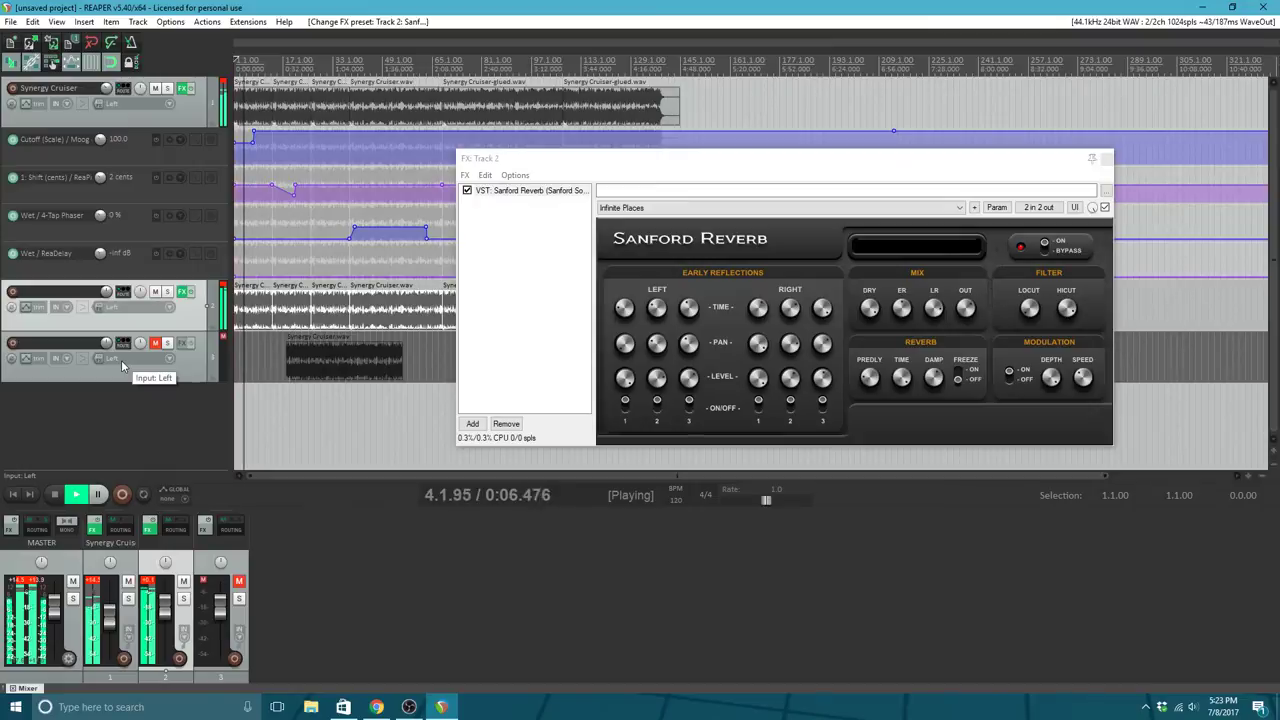
left_click_drag(106, 291, 106, 306)
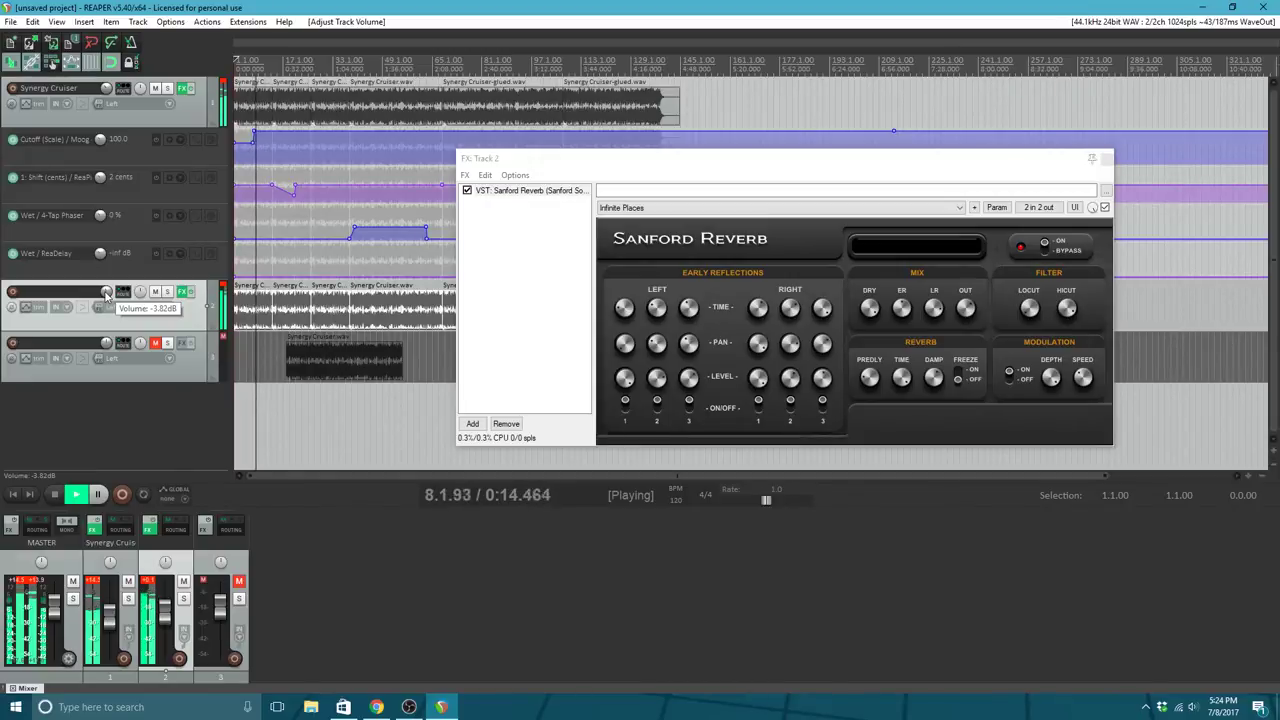
scroll(106, 292, "down", 3)
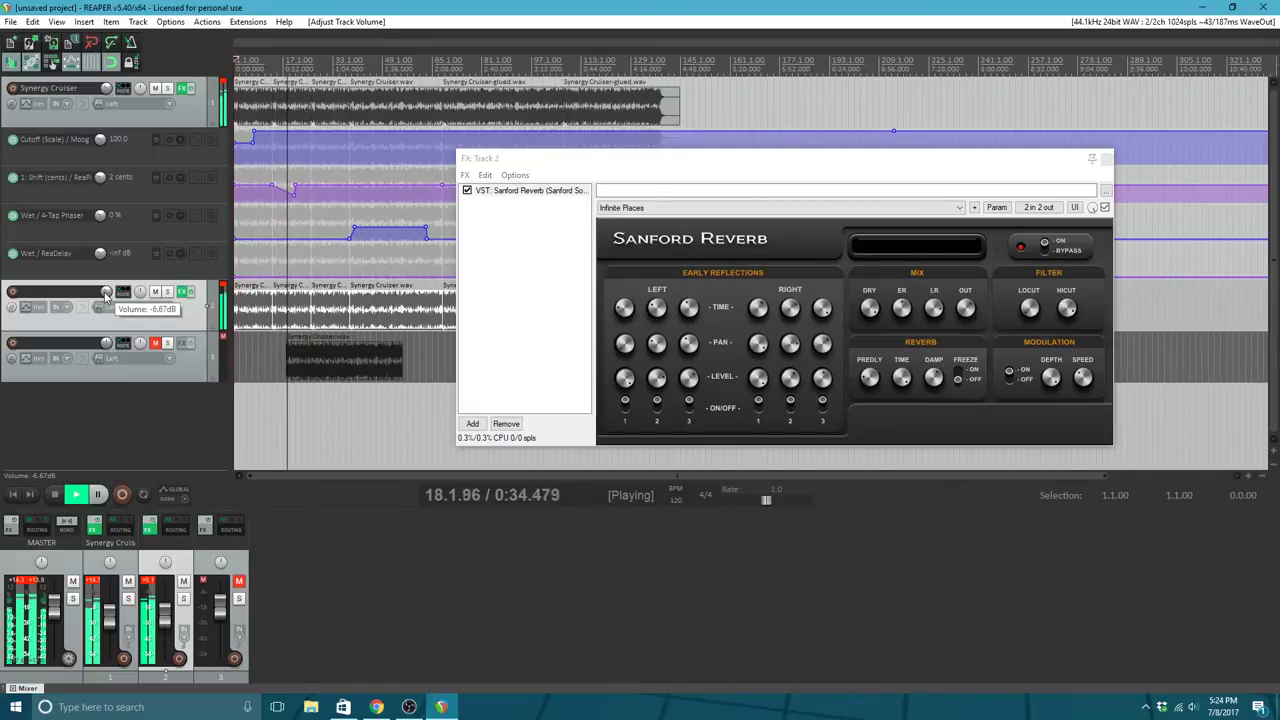
Step: Compare the second track with its reverb off and on, and audition the Mega Space, Cathedral, Thunder Dome and Whisper Verb presets
left_click(467, 191)
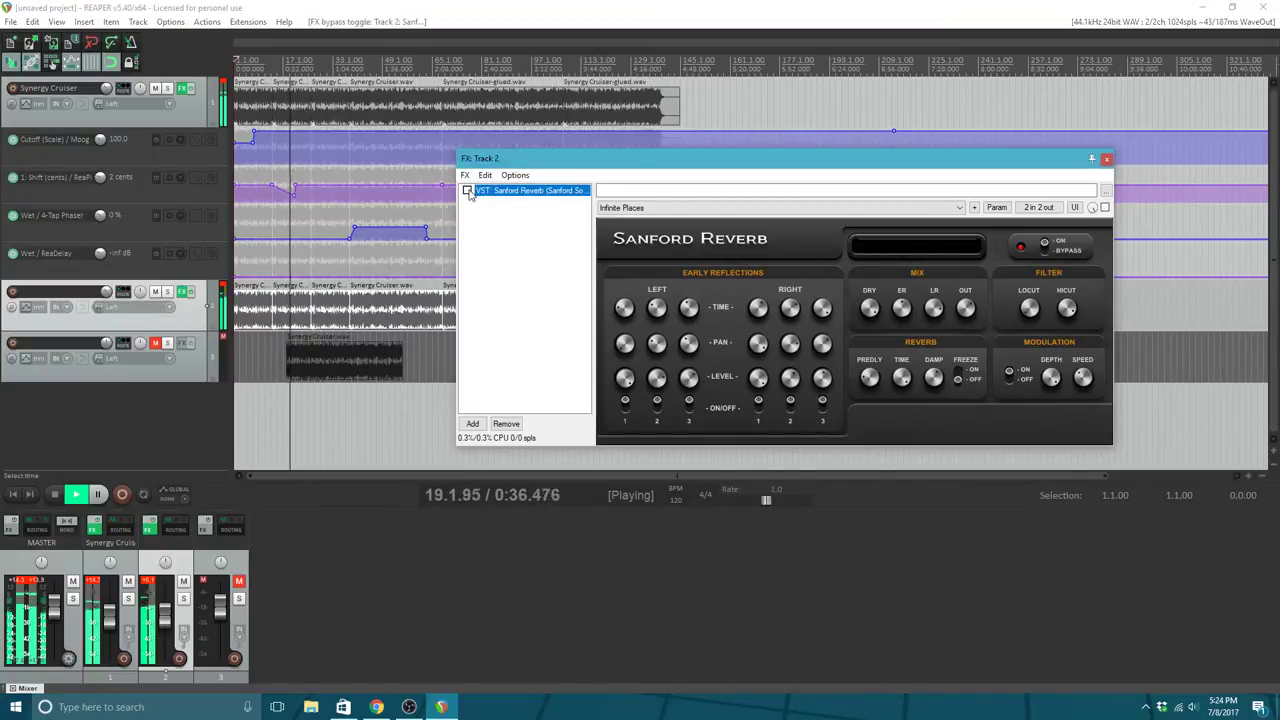
left_click(467, 191)
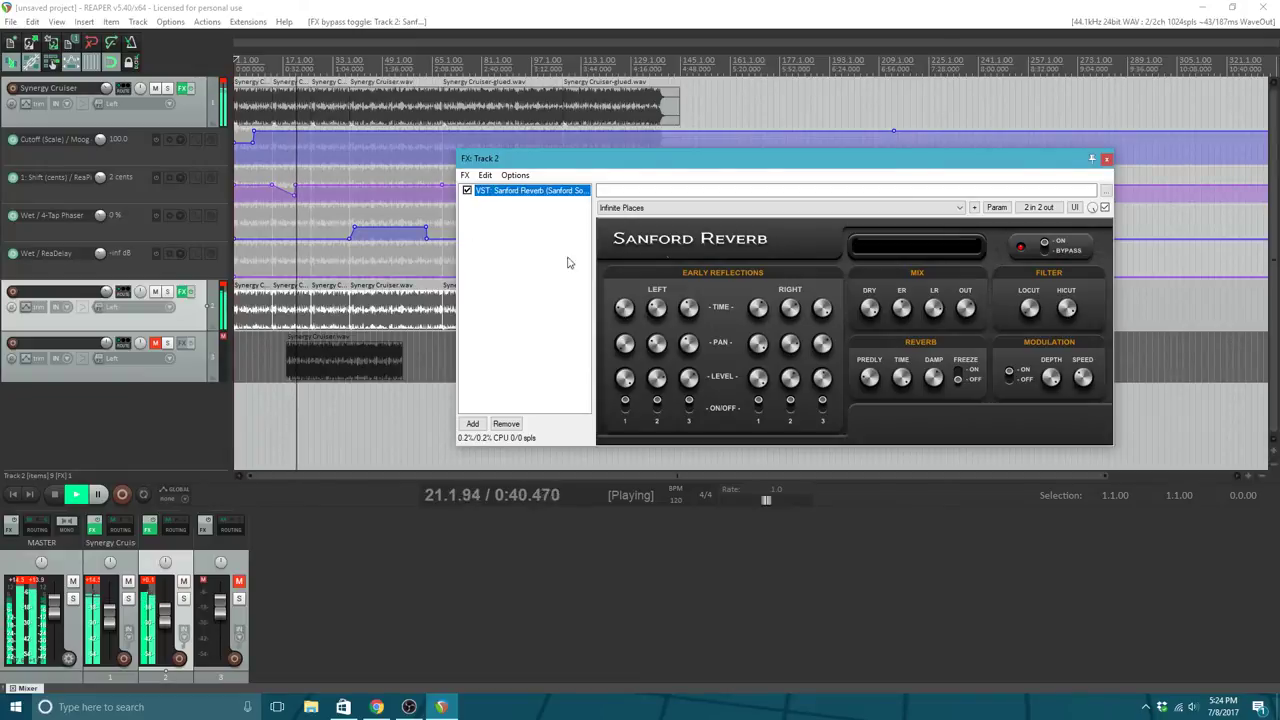
left_click(790, 208)
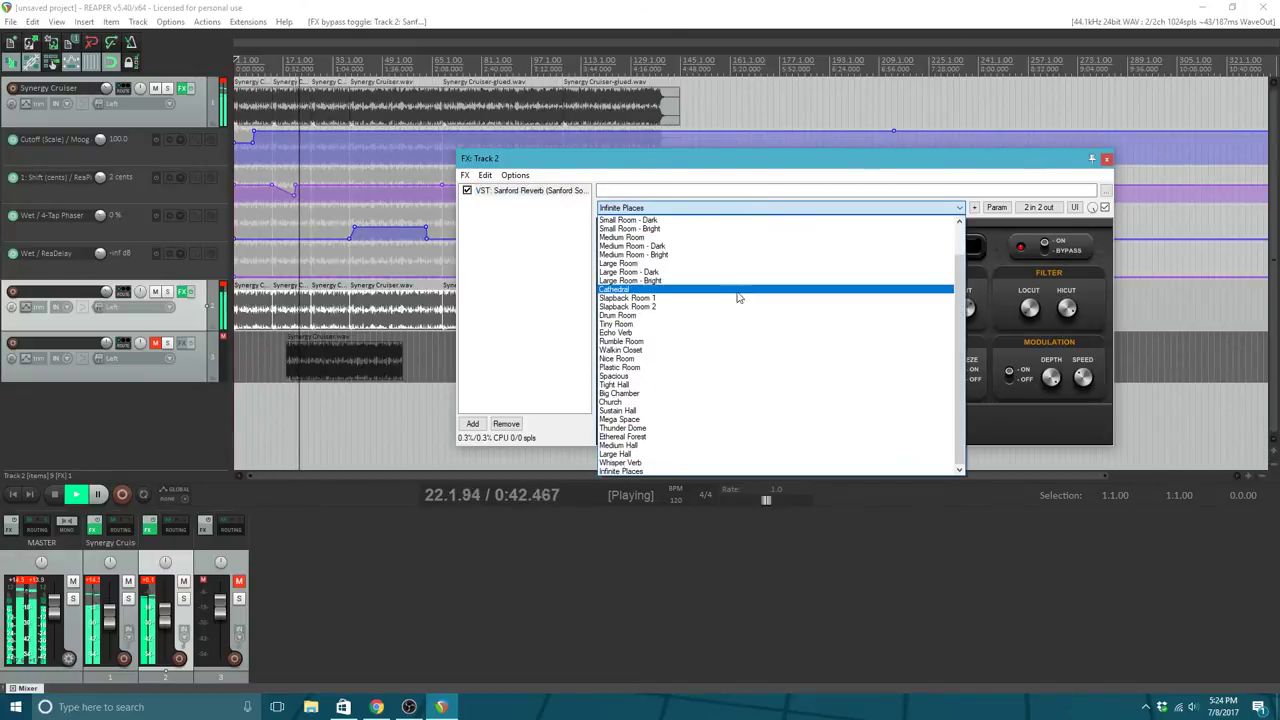
left_click(685, 419)
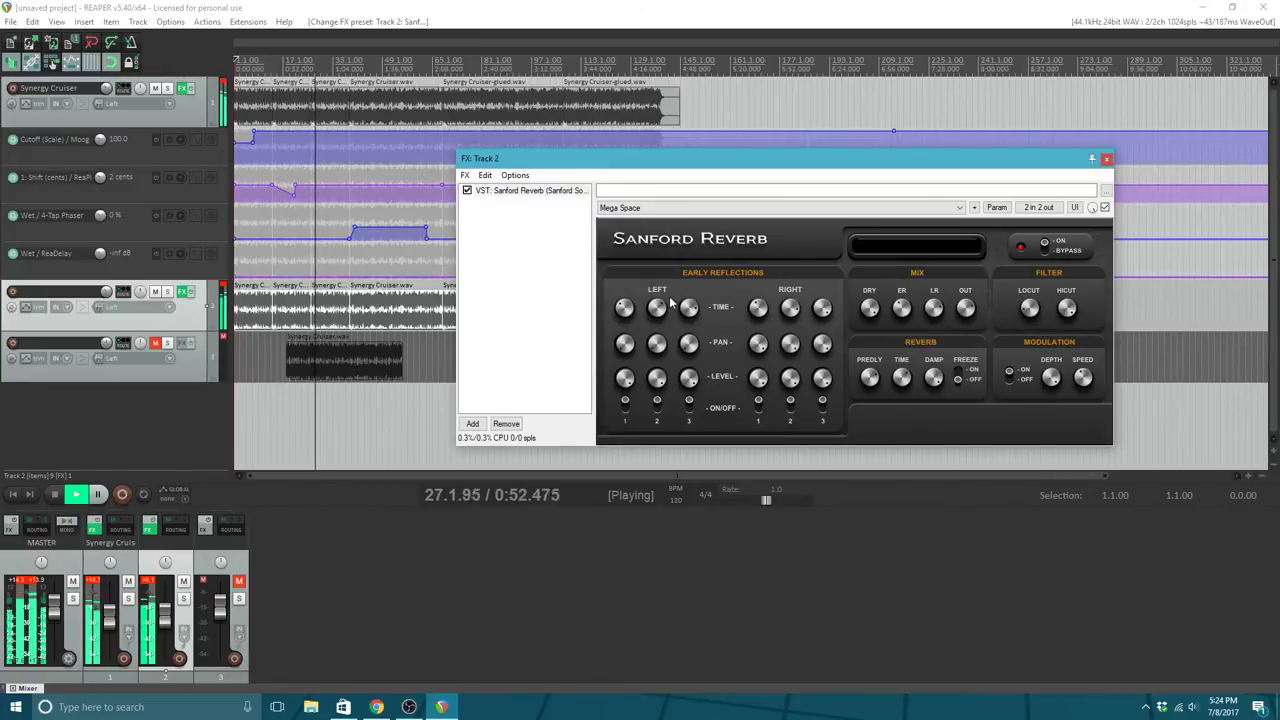
left_click(658, 209)
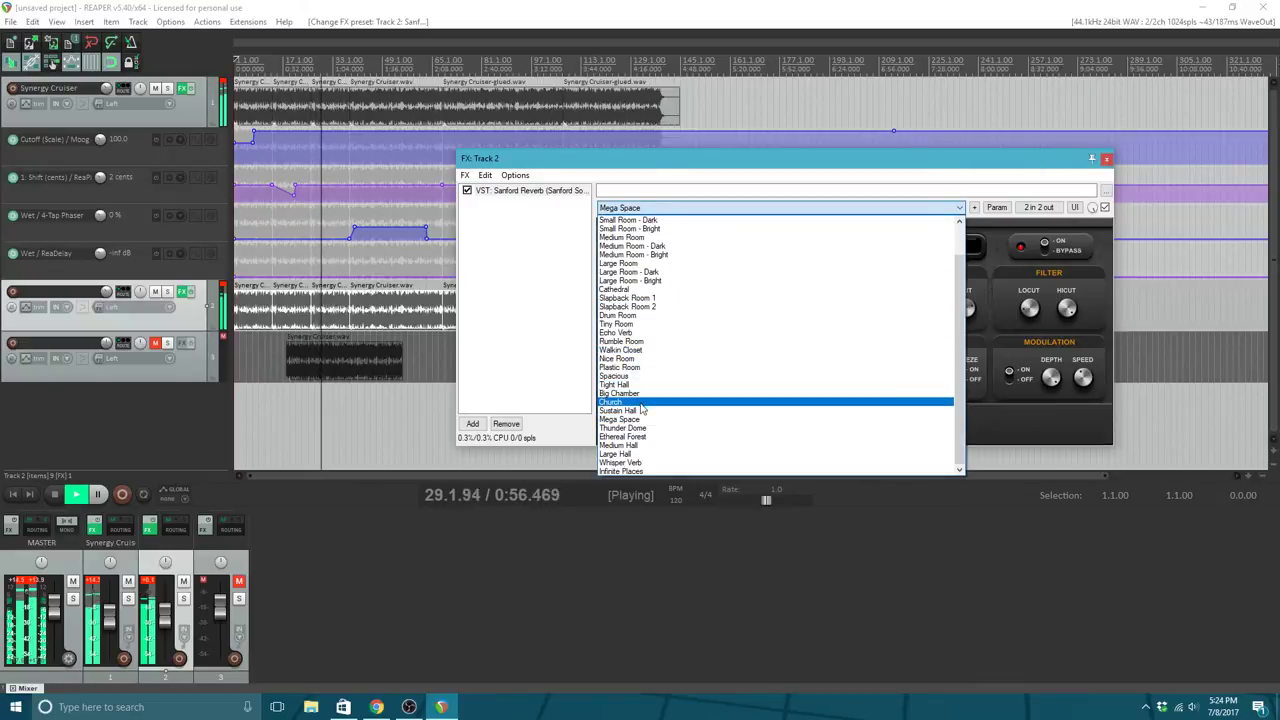
left_click(630, 290)
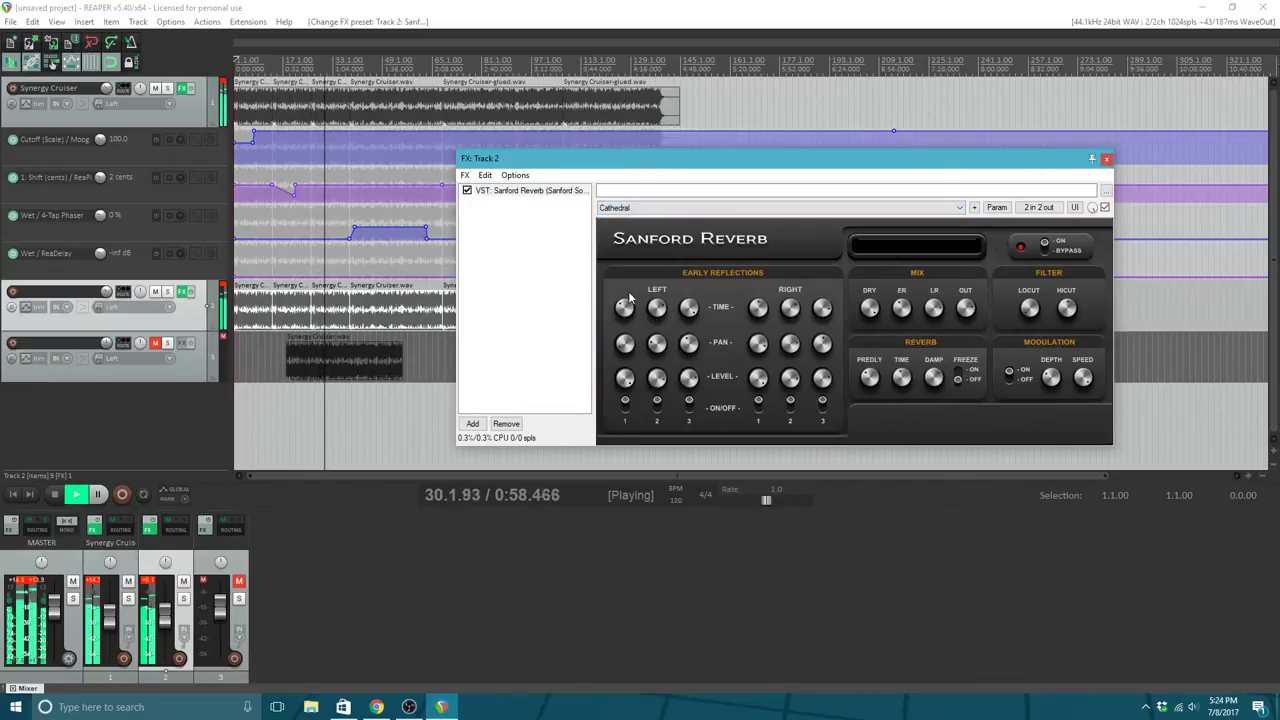
left_click(634, 209)
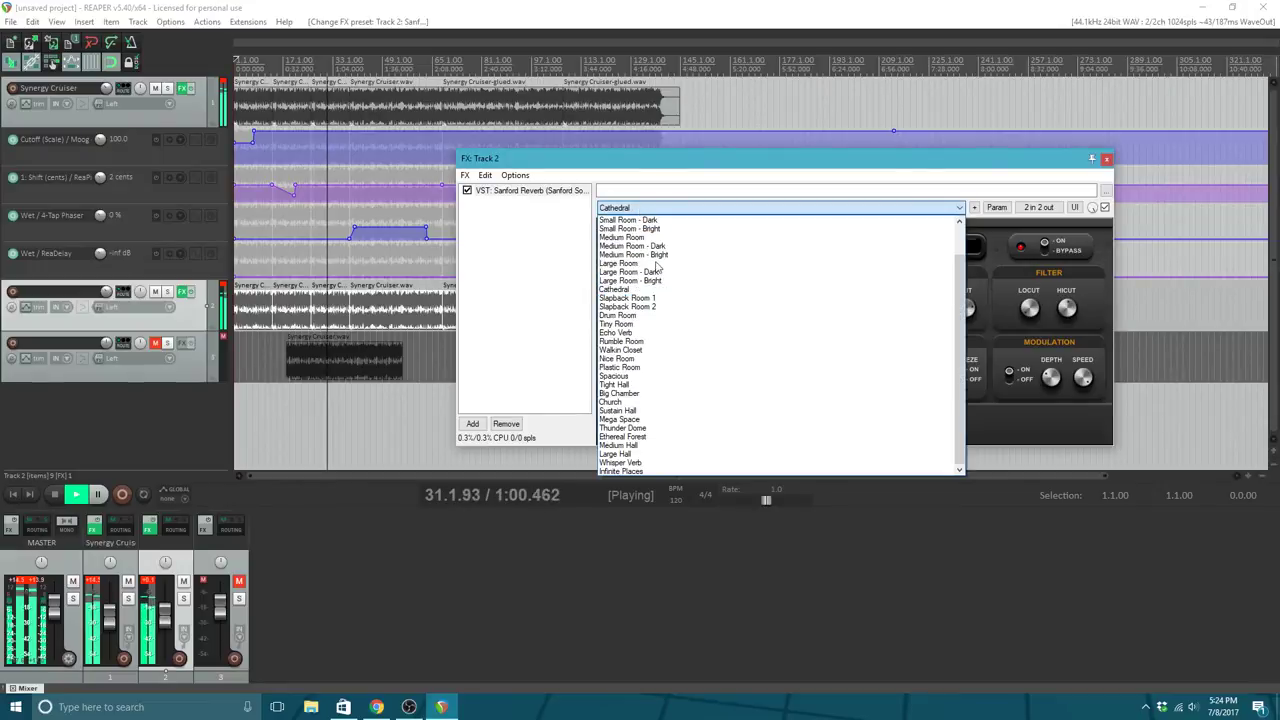
left_click(657, 427)
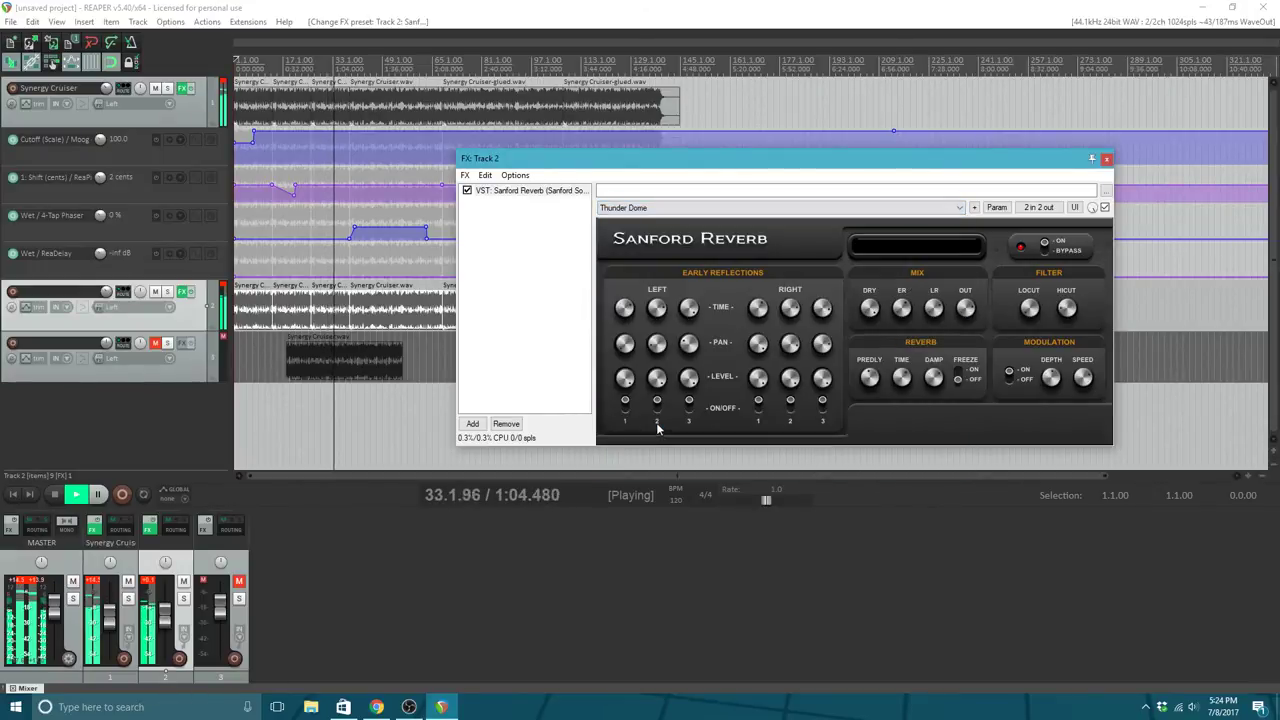
left_click(633, 210)
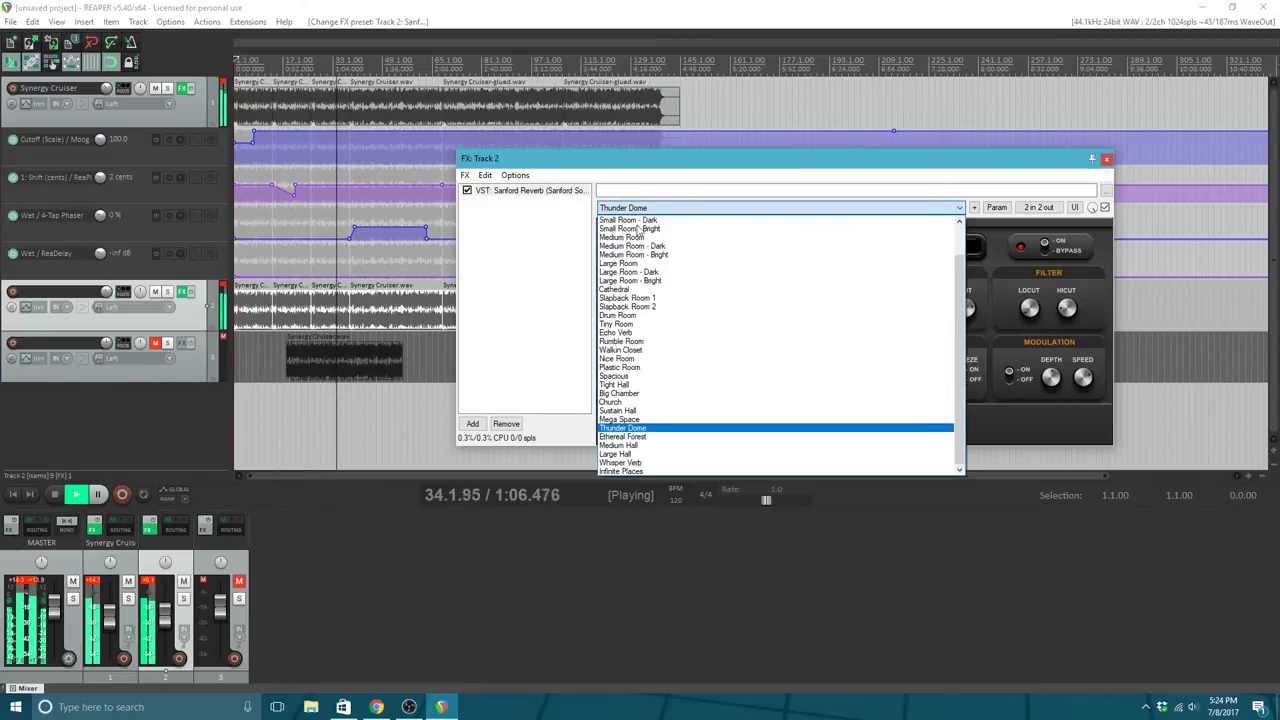
left_click(660, 462)
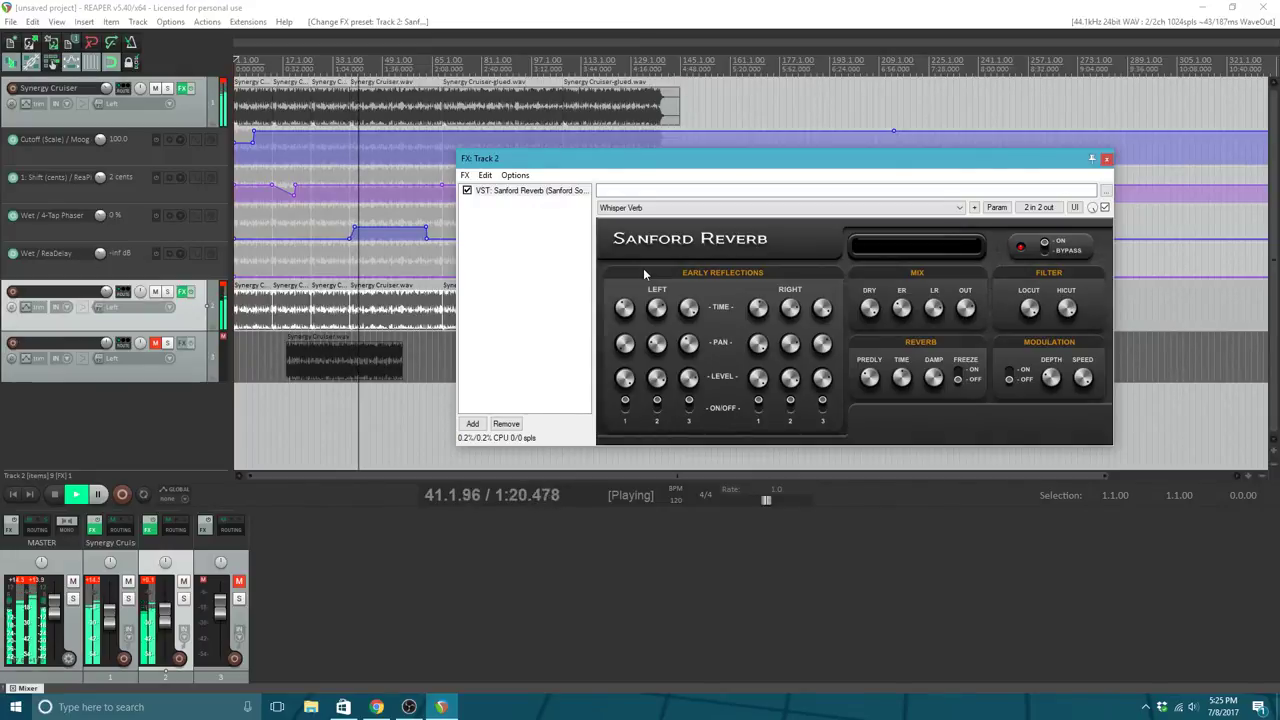
Step: Lower the muted third track's volume slightly and raise the Synergy Cruiser track's volume slightly during playback
left_click(106, 343)
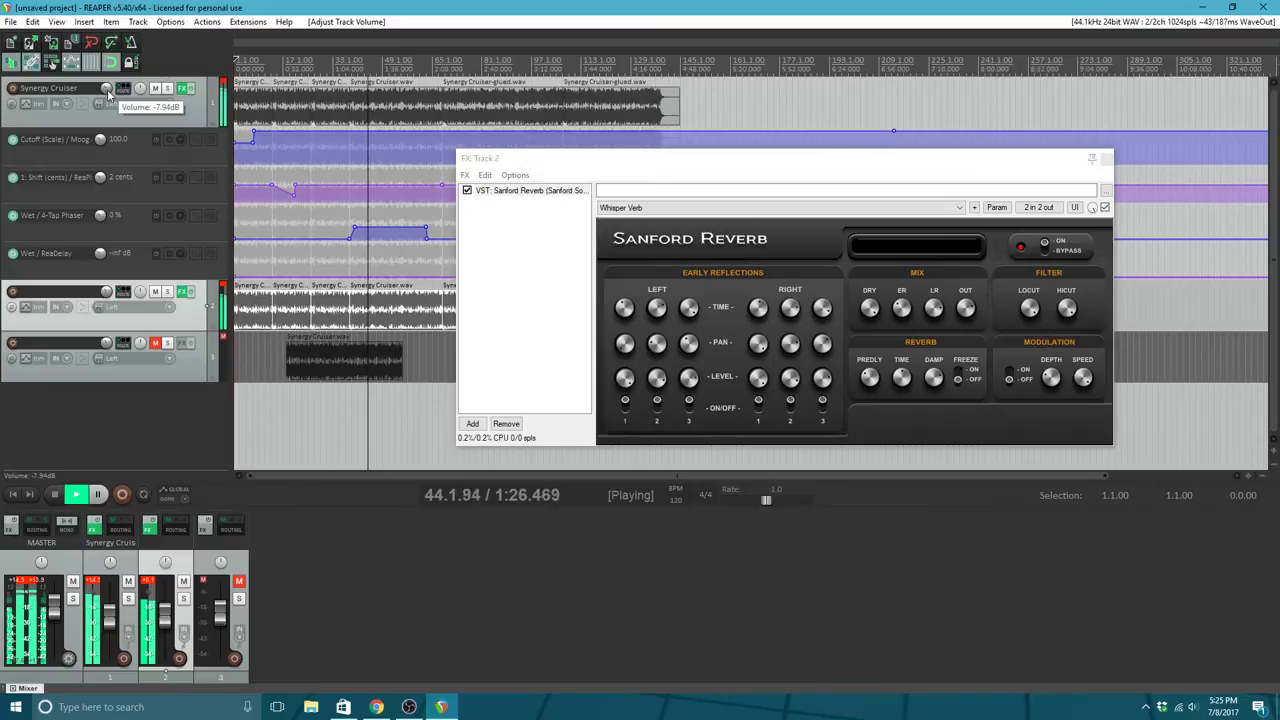
left_click(106, 90)
left_click_drag(106, 90, 106, 80)
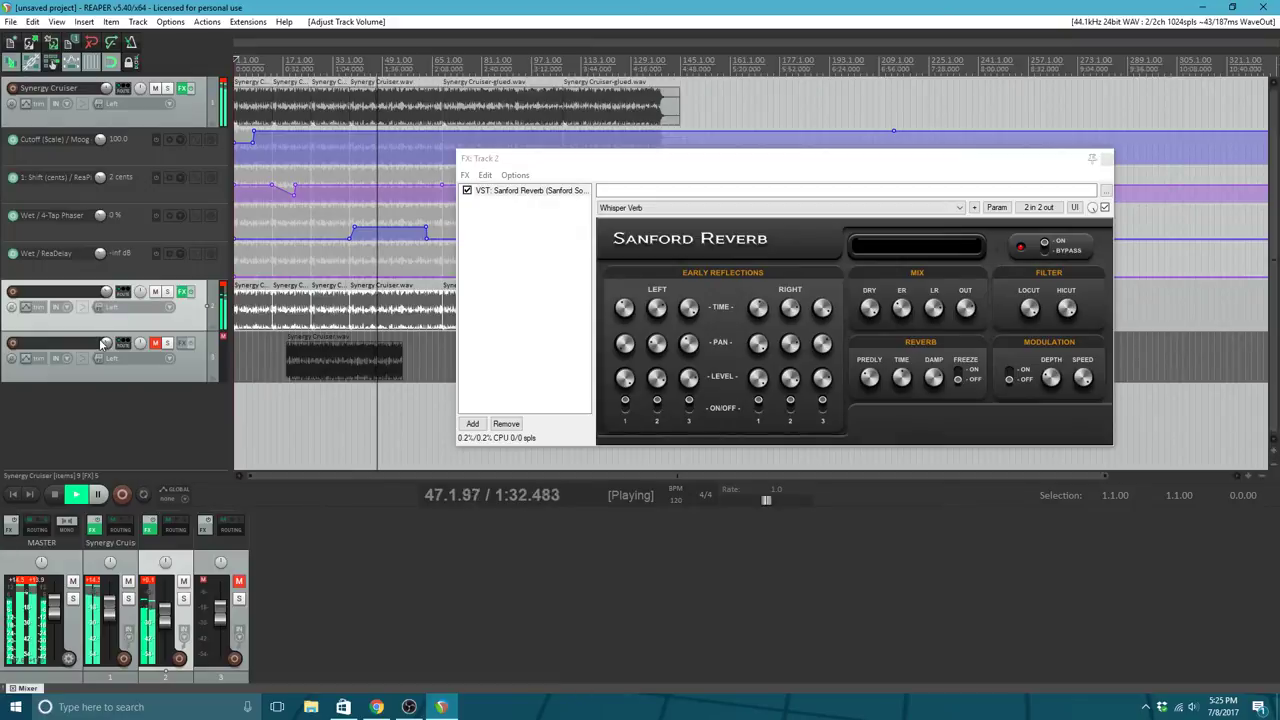
mouse_move(106, 92)
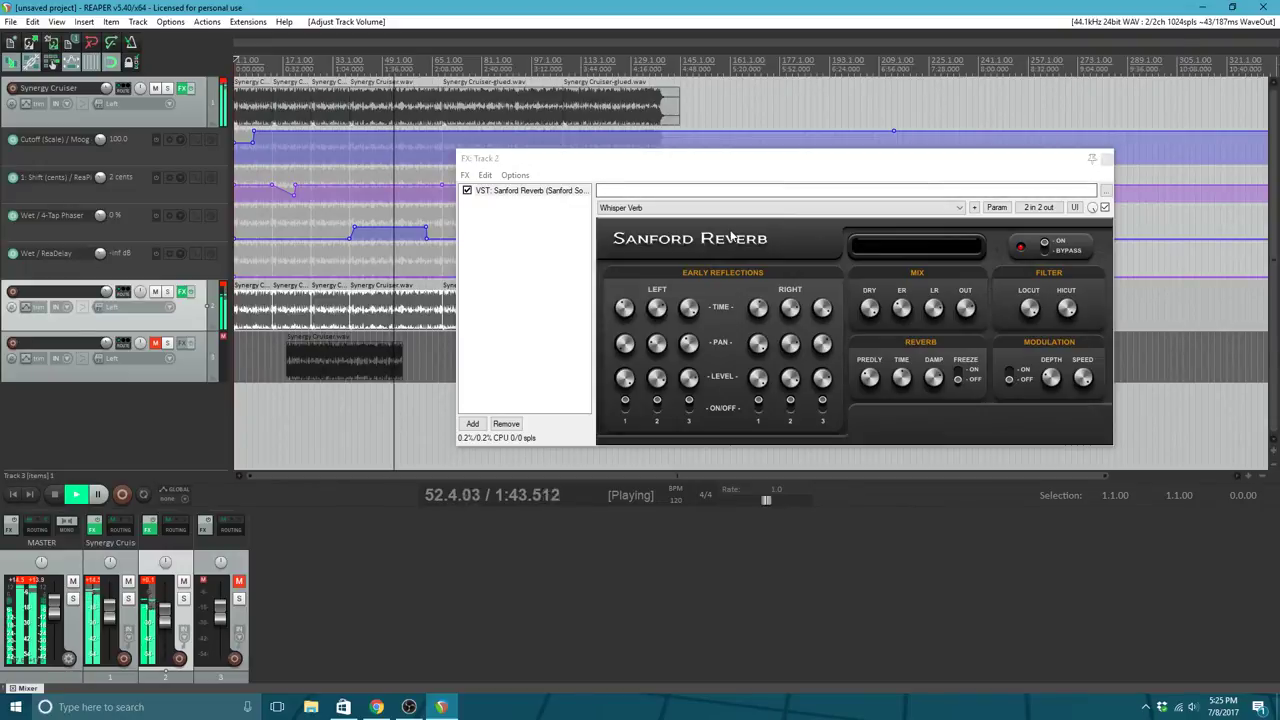
Step: Try the Big Chamber reverb preset on the second track, comparing the blend with that track muted and unmuted
left_click(580, 165)
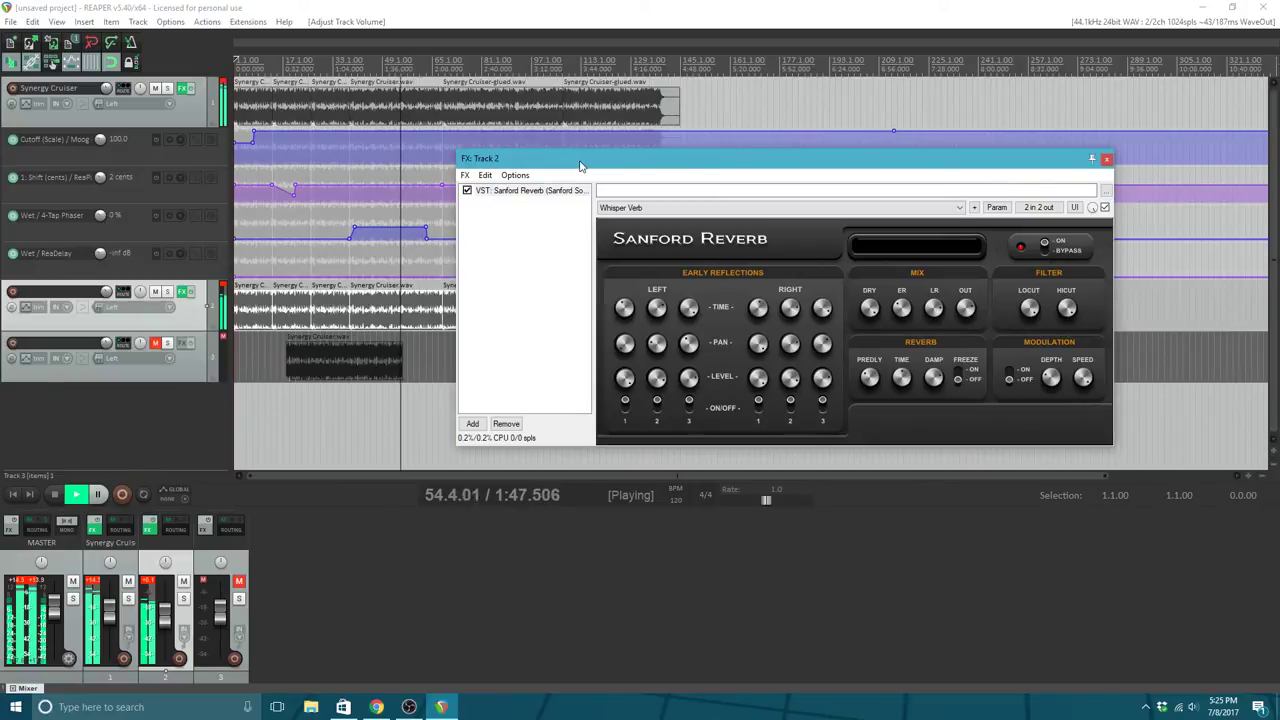
left_click(700, 207)
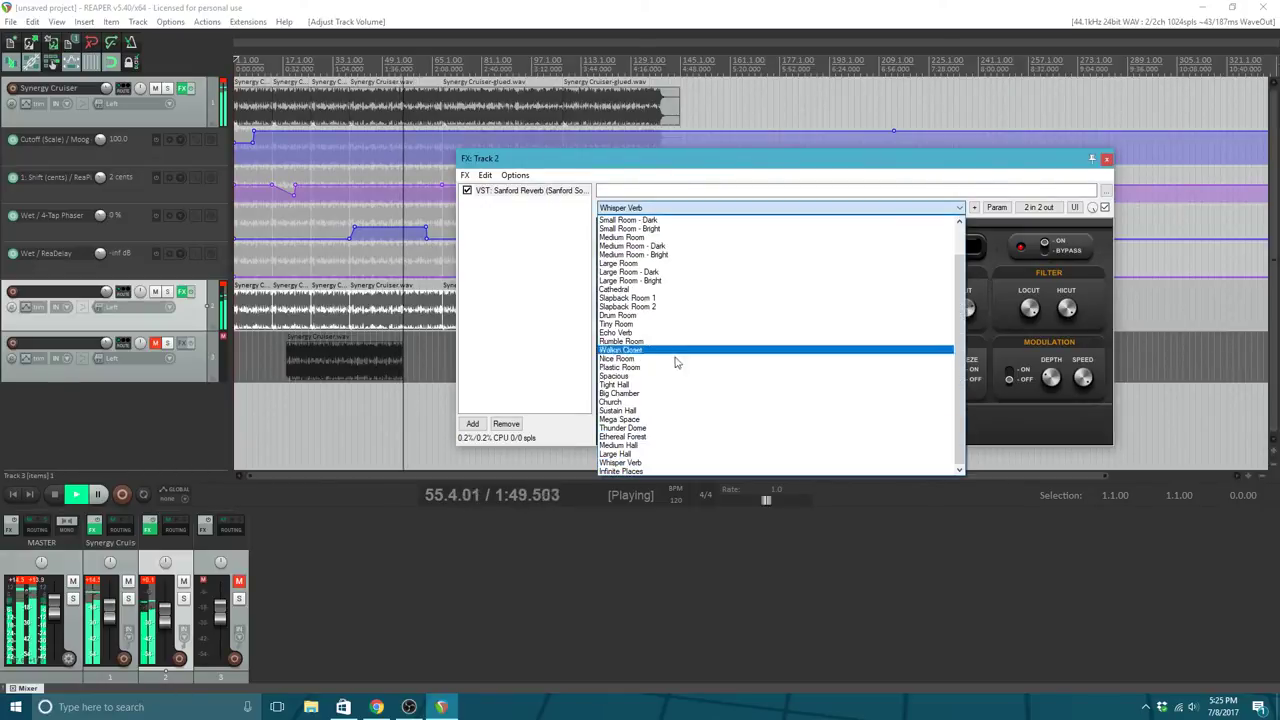
left_click(656, 393)
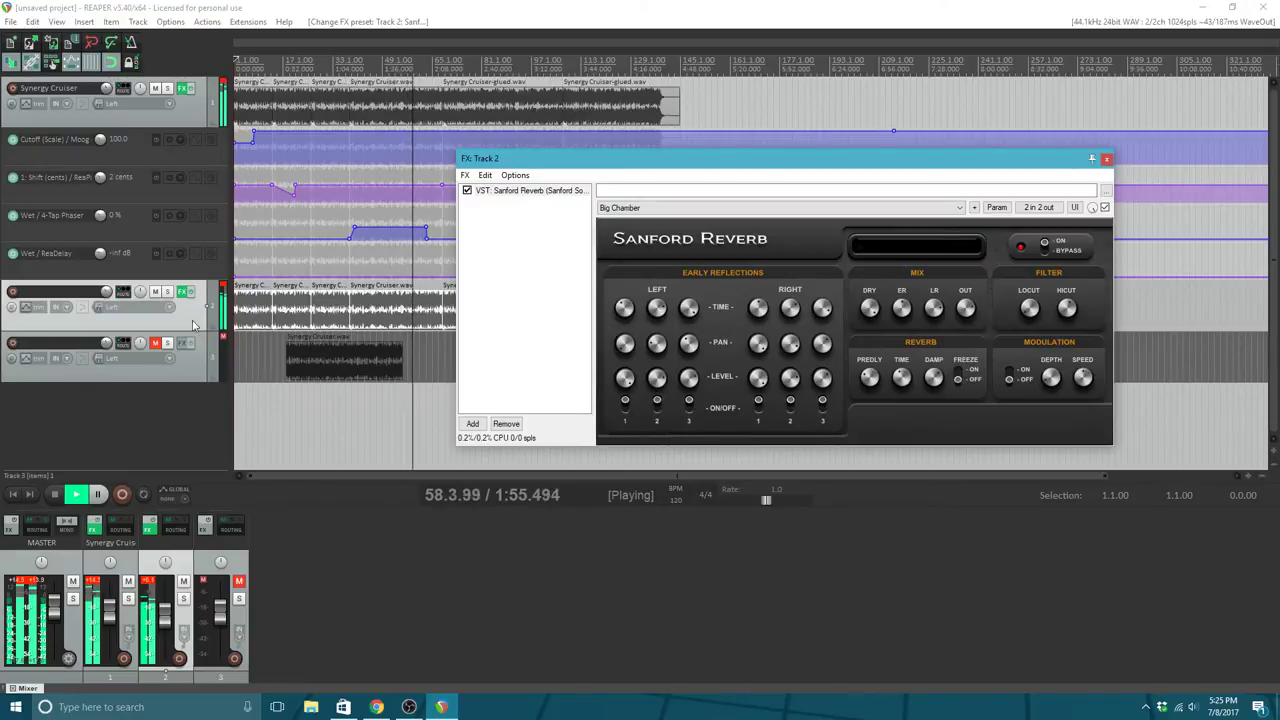
left_click(157, 294)
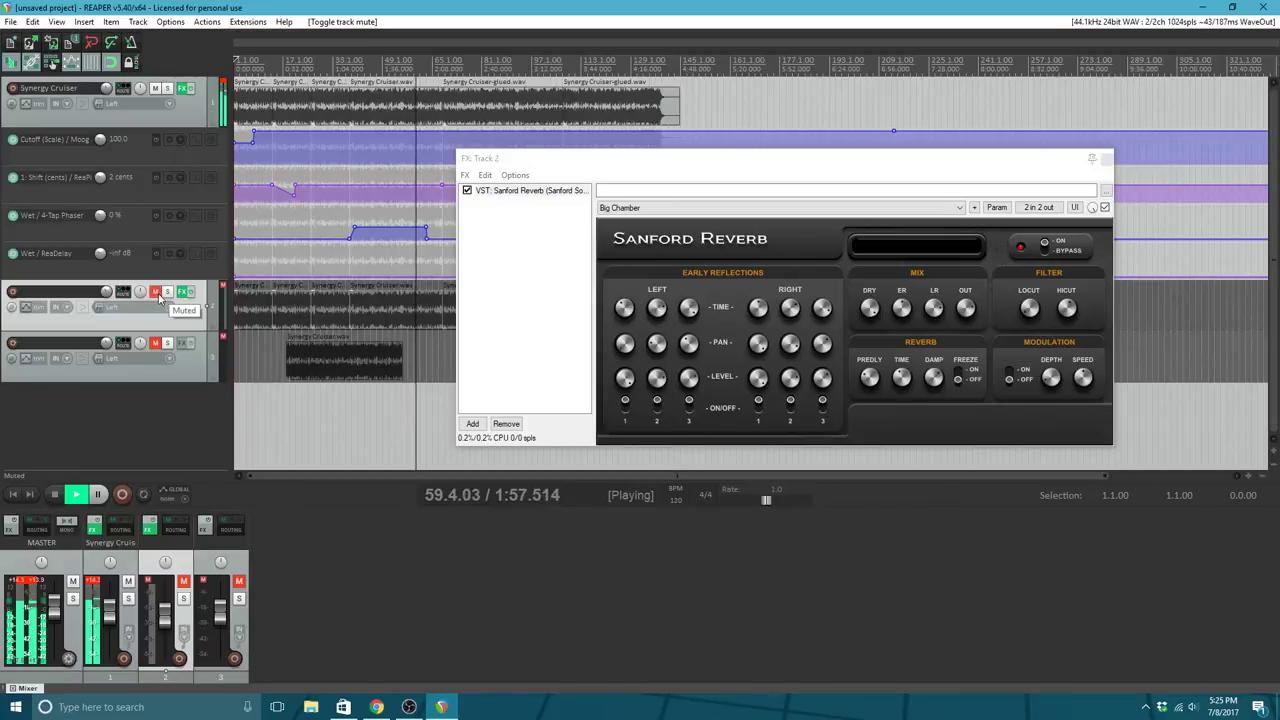
left_click(157, 294)
Step: Load the Ethereal Forest reverb preset on the second track, check it against a mute, close the effects window and stop playback
left_click(701, 209)
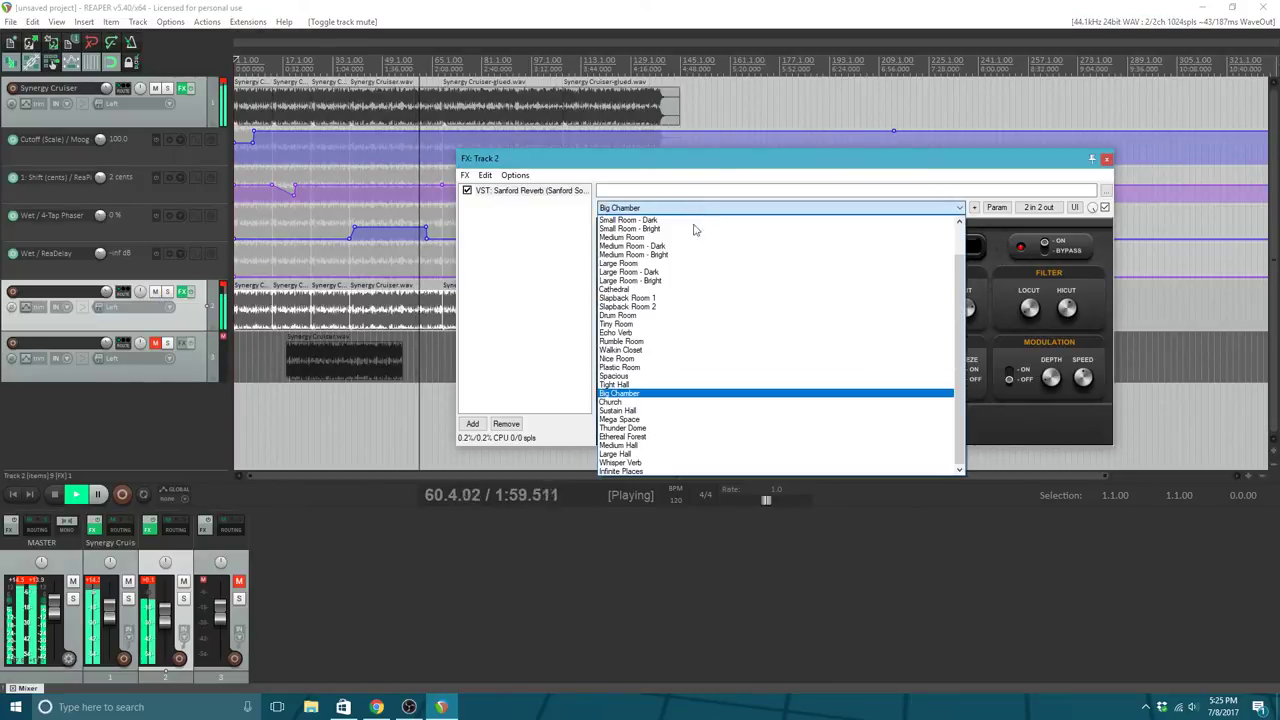
left_click(625, 437)
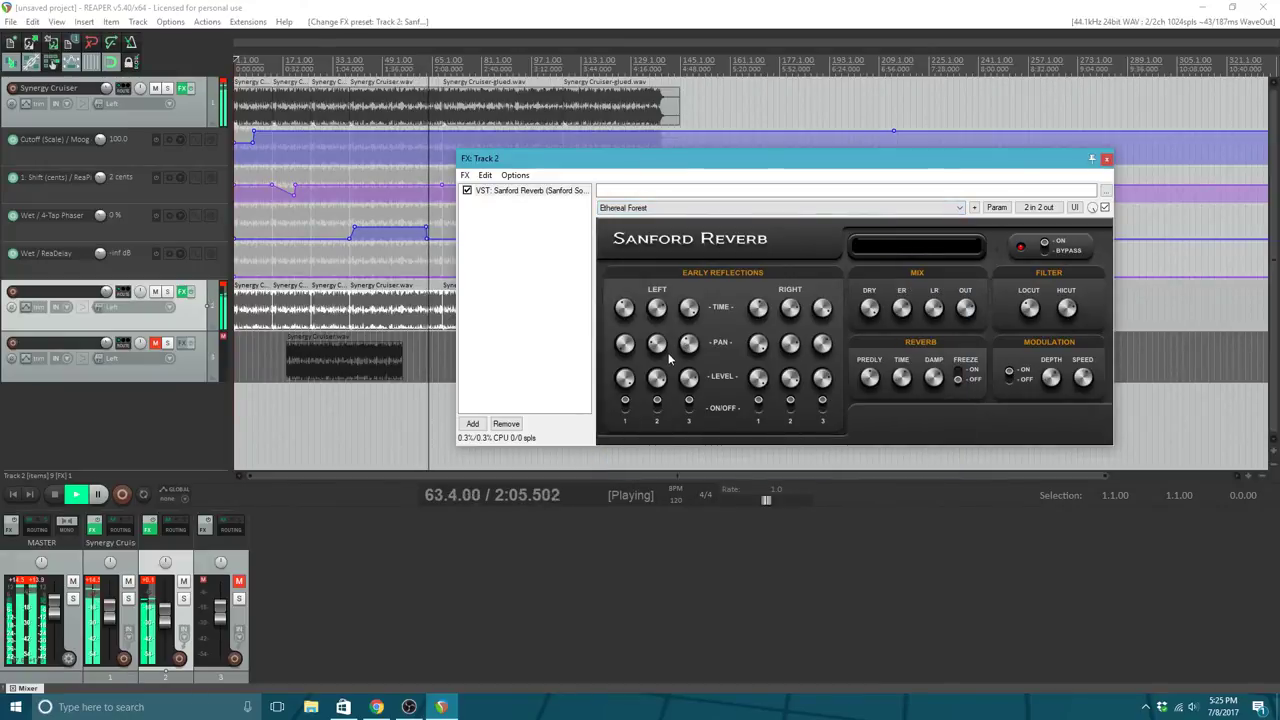
left_click(155, 291)
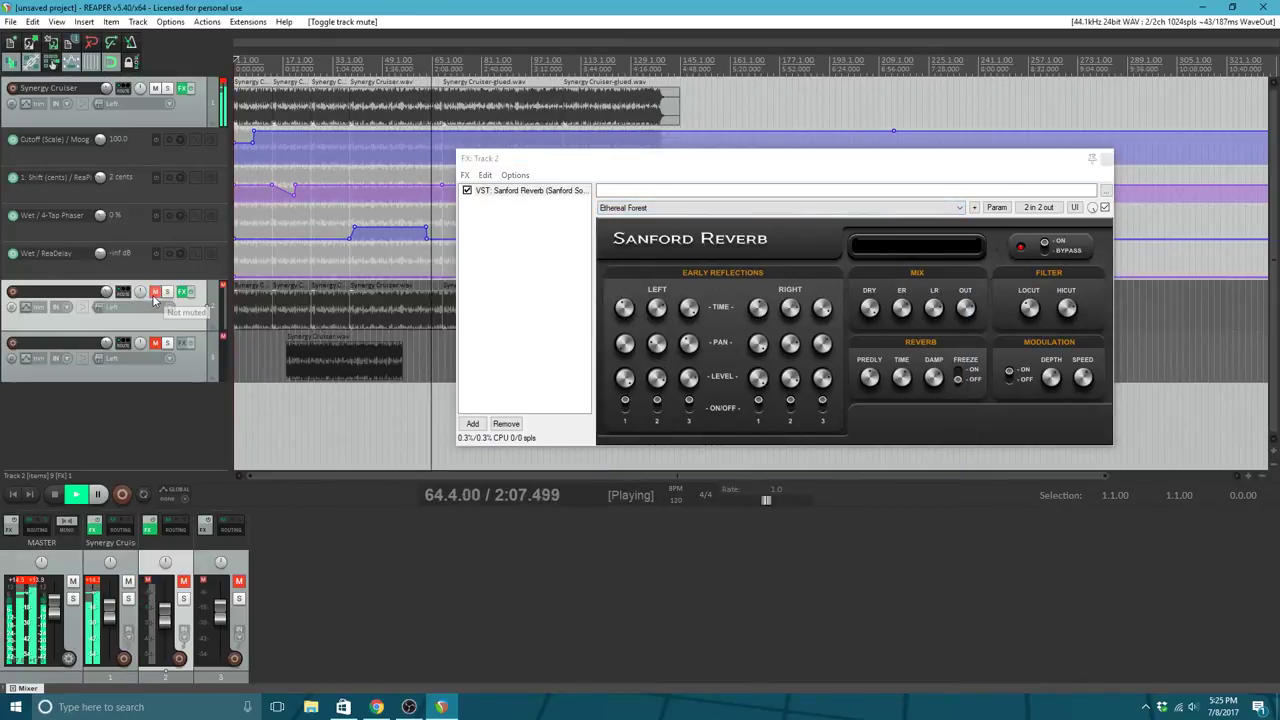
left_click(155, 292)
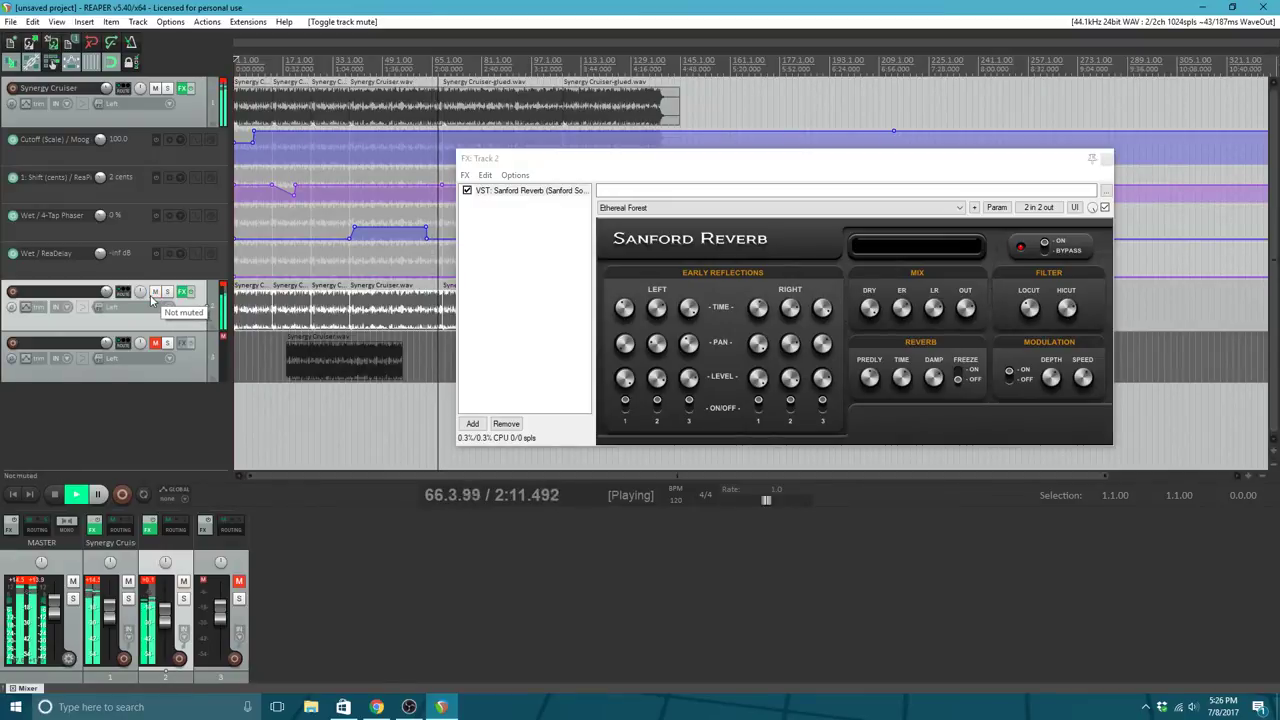
left_click(1106, 161)
left_click(52, 495)
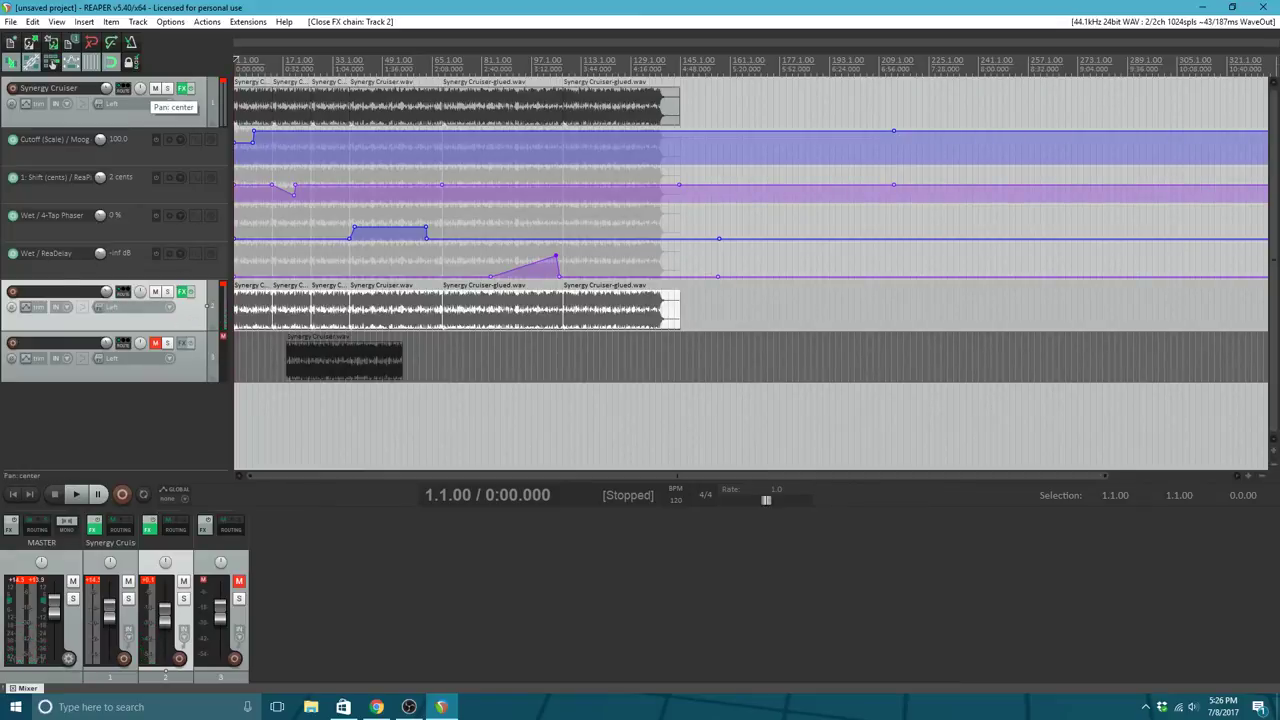
Step: Pan the Synergy Cruiser track about 16% left and the second track slightly right
left_click(139, 90)
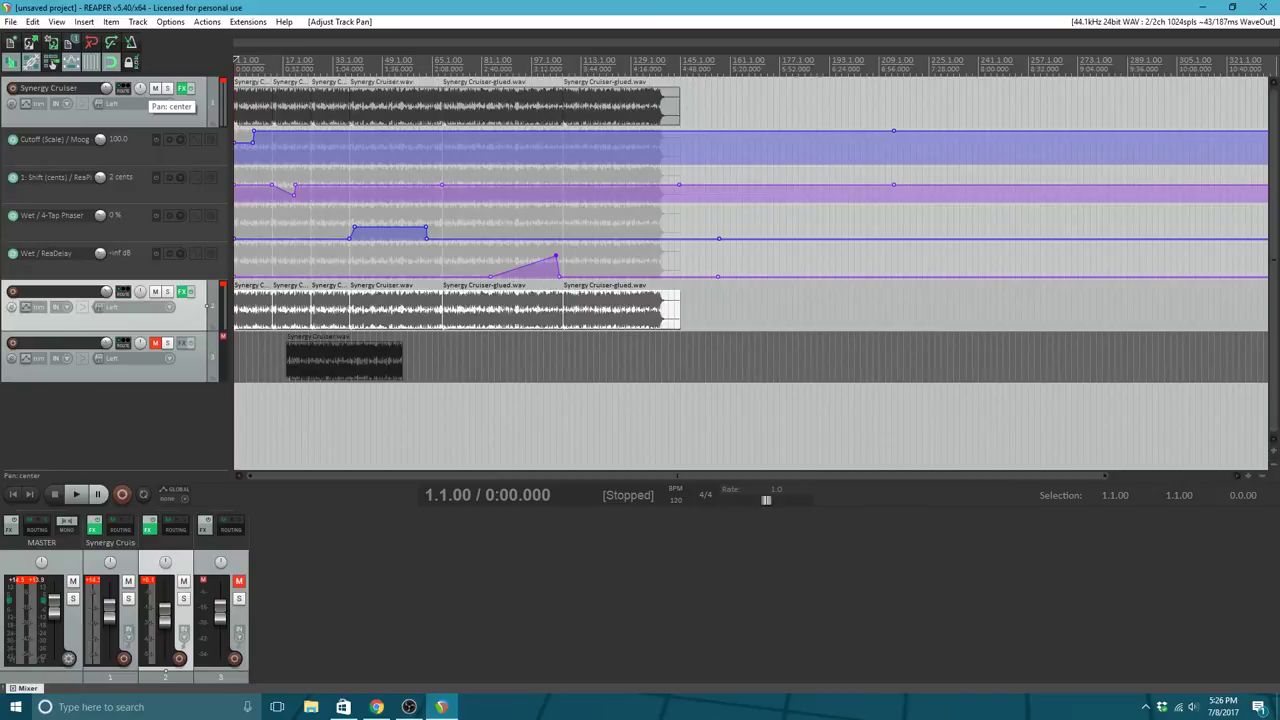
left_click_drag(140, 88, 140, 104)
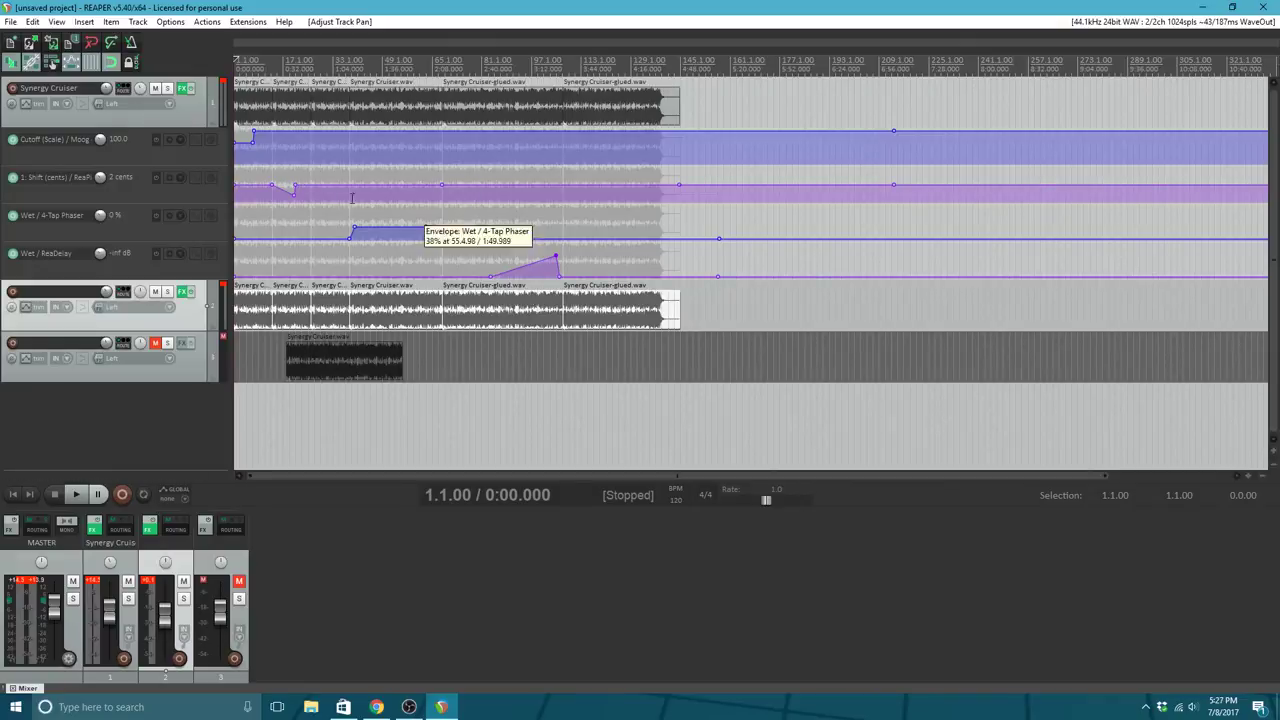
mouse_move(140, 92)
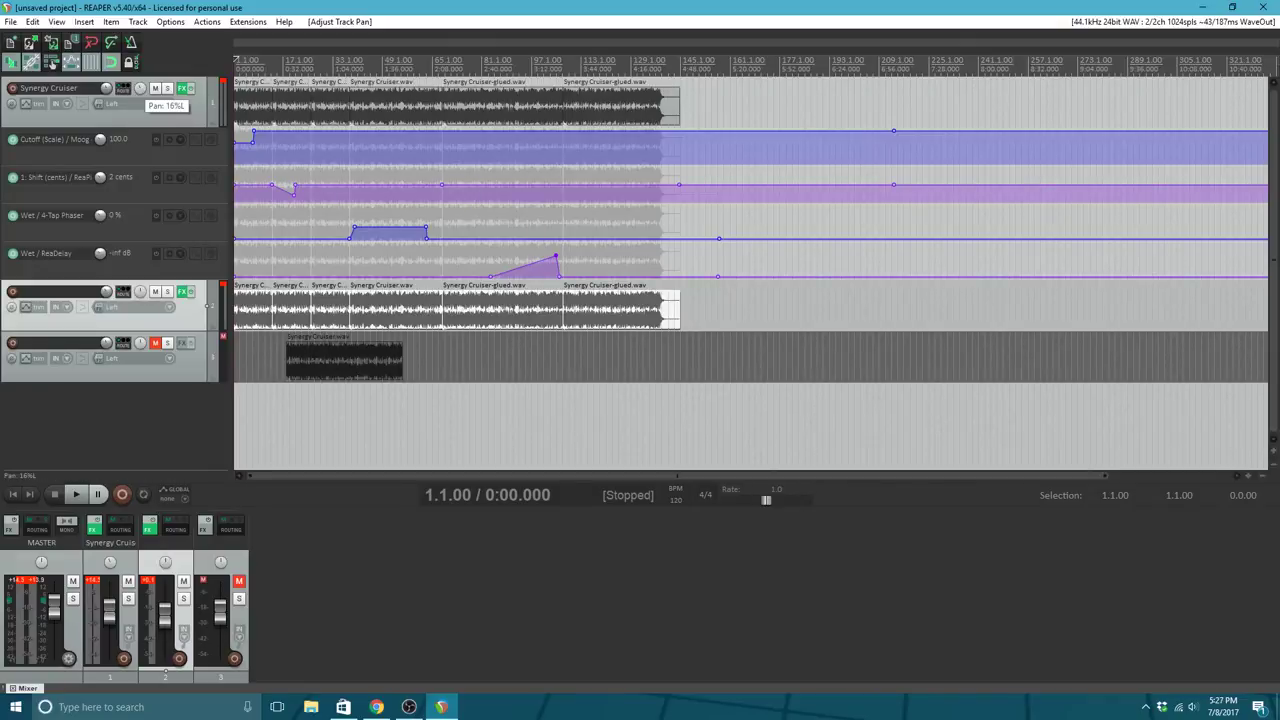
left_click_drag(140, 89, 140, 88)
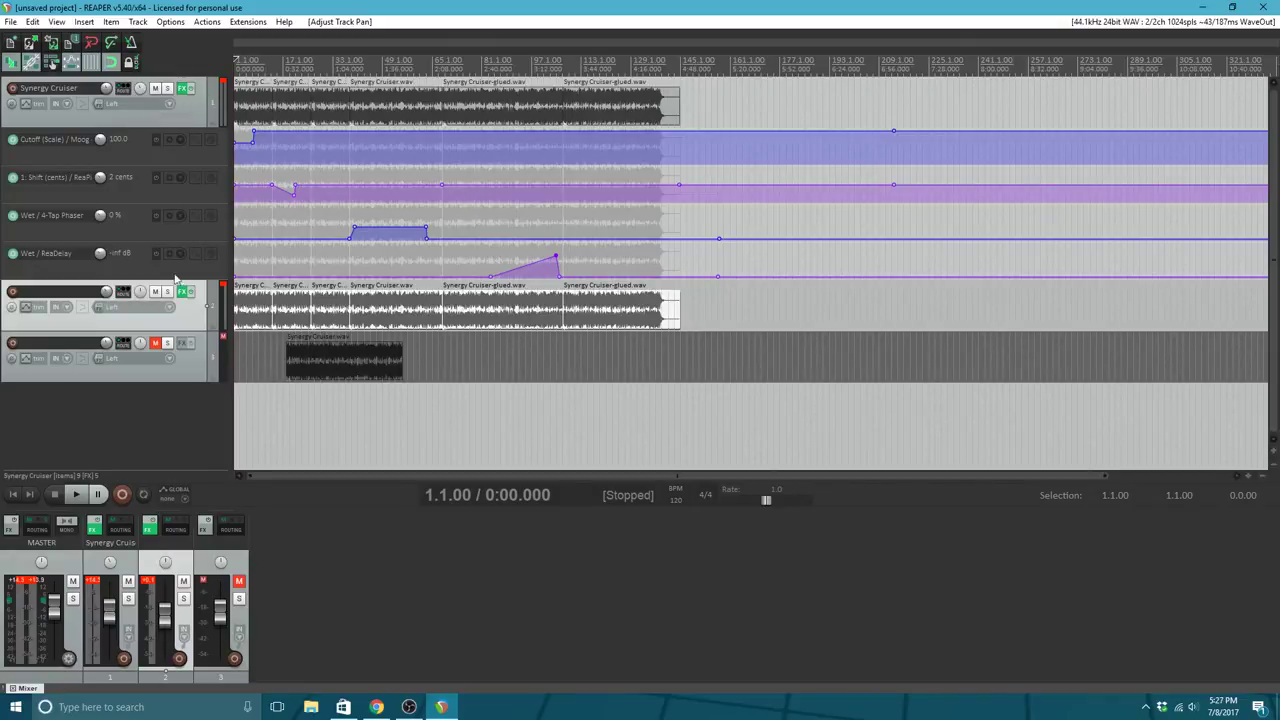
mouse_move(141, 293)
mouse_move(140, 291)
left_mouse_down()
mouse_move(140, 271)
mouse_move(140, 286)
left_mouse_up()
Step: Audition the panned blend from 27.1.00 and from 13.1.00, and restart playback from the beginning
left_click(314, 70)
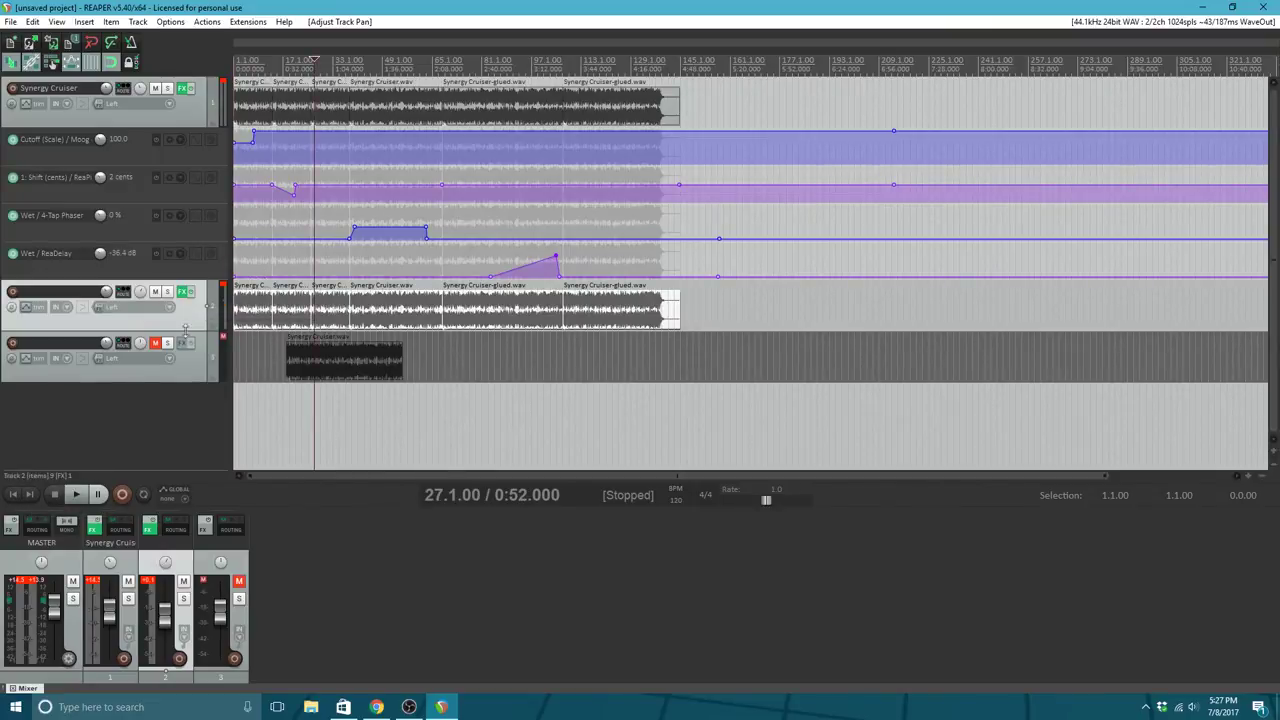
left_click(77, 495)
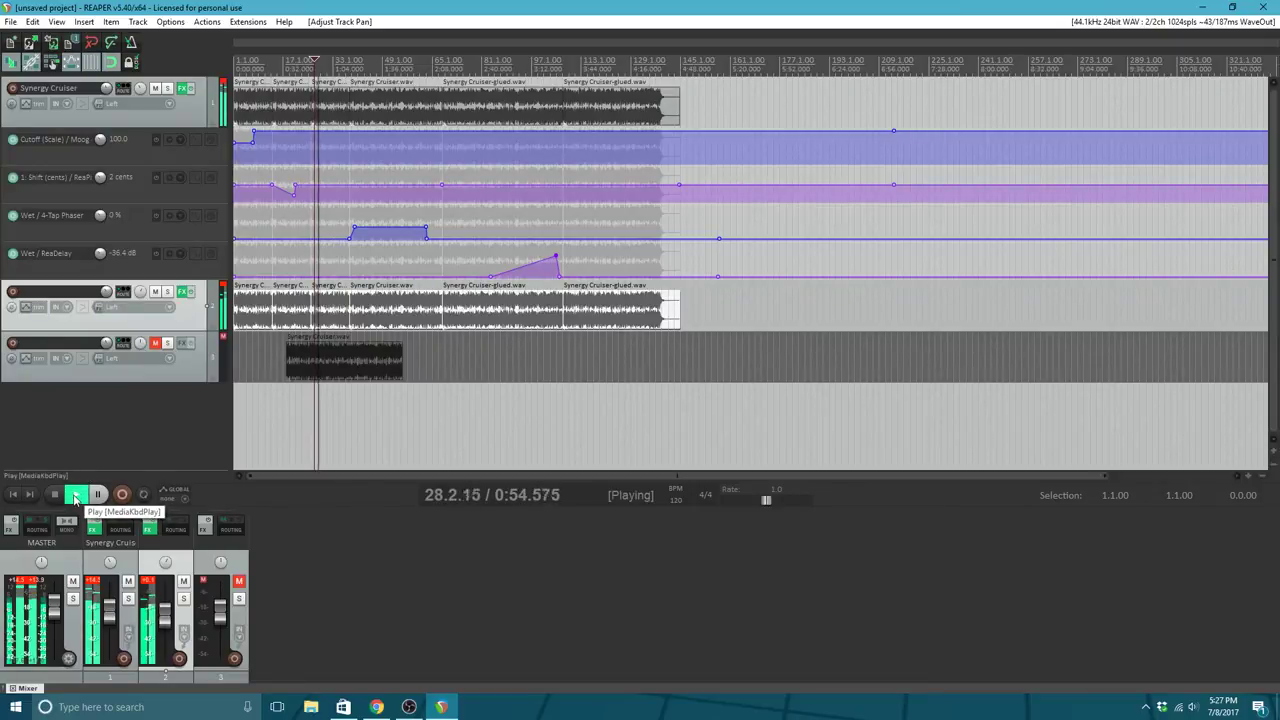
left_click(271, 62)
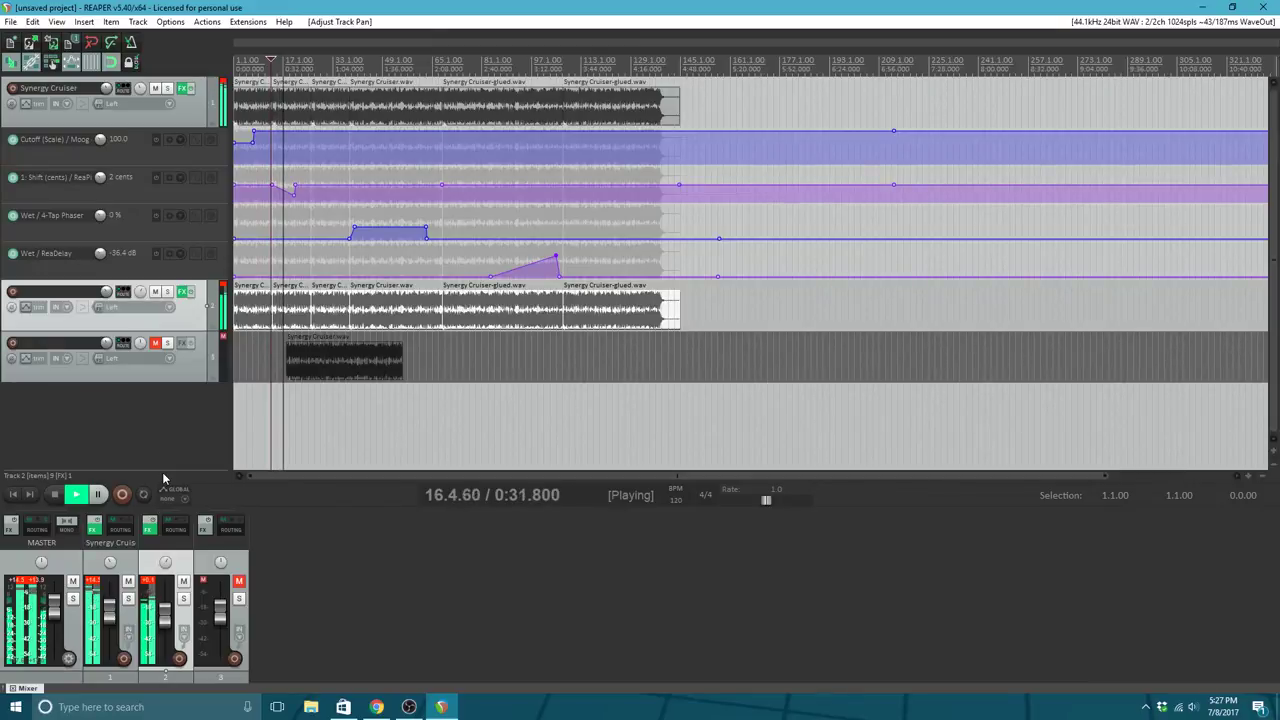
left_click(53, 501)
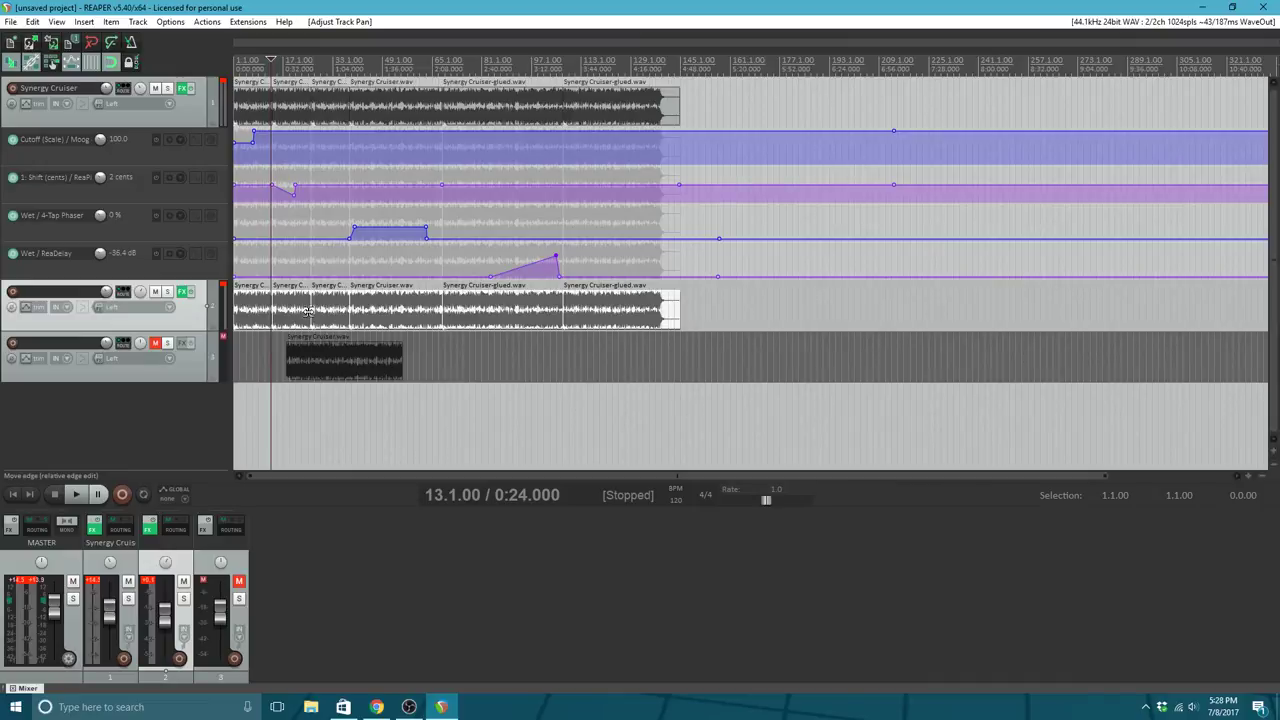
left_click(14, 495)
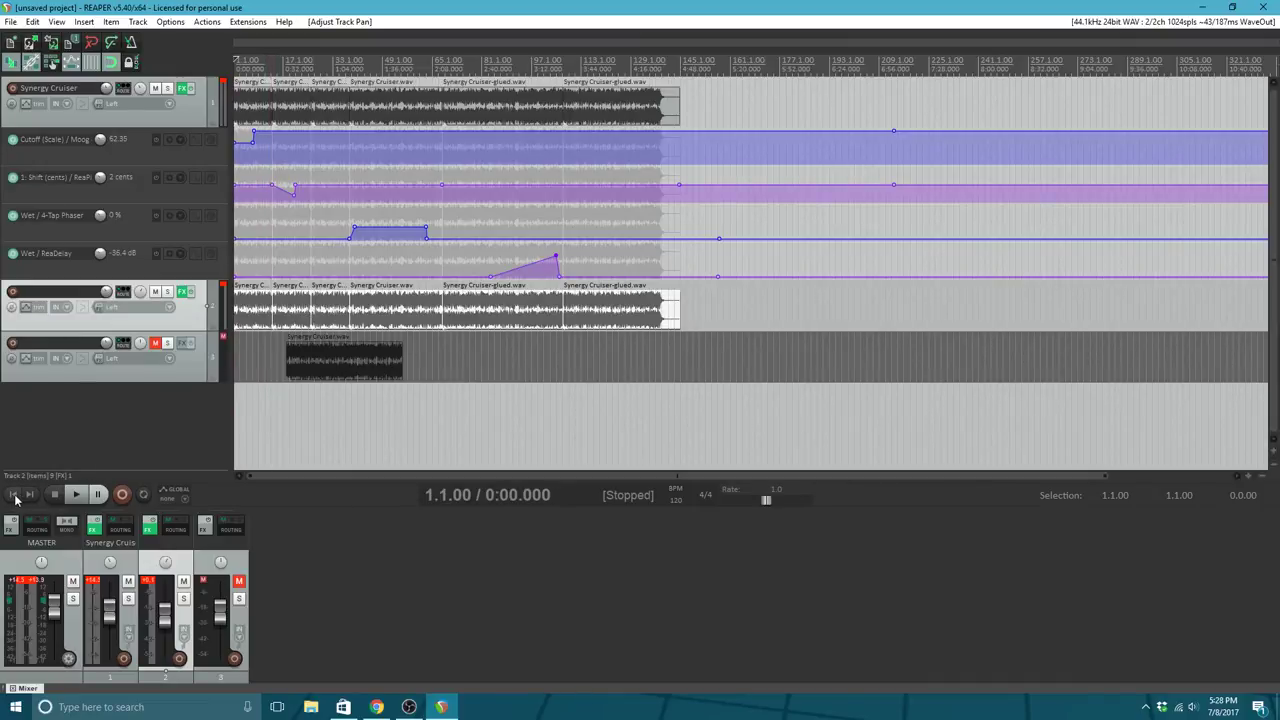
left_click(74, 496)
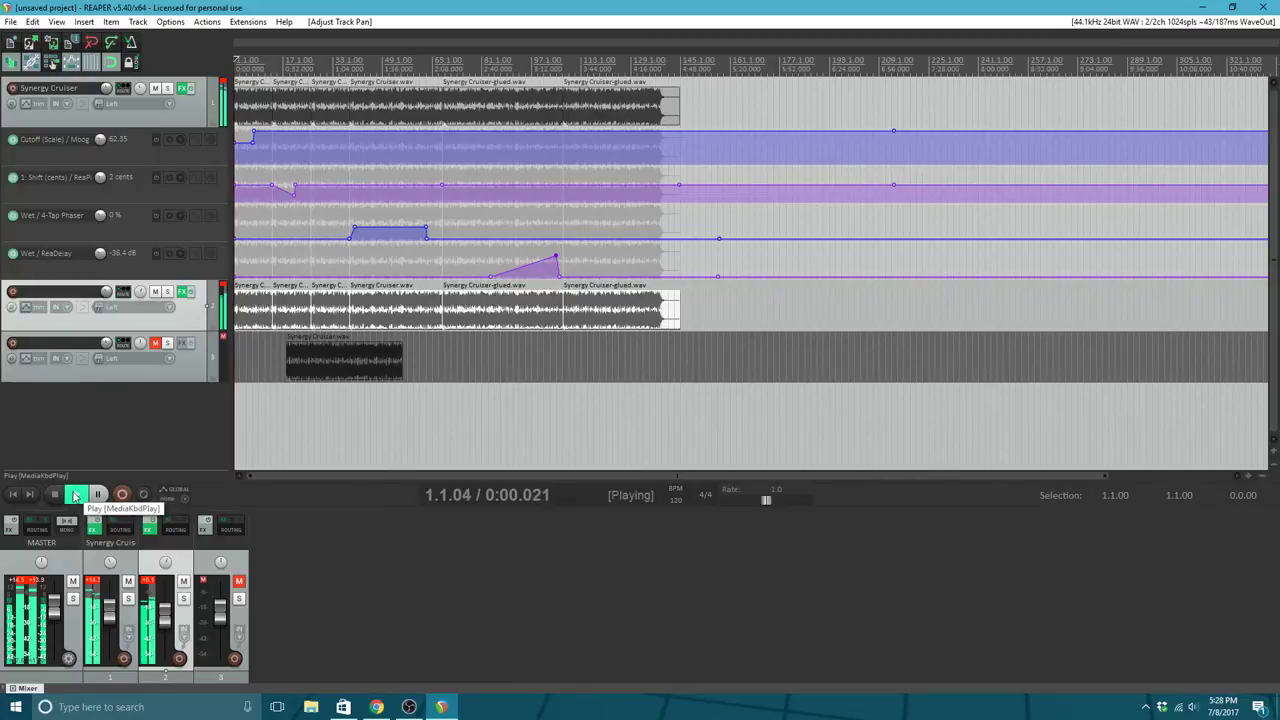